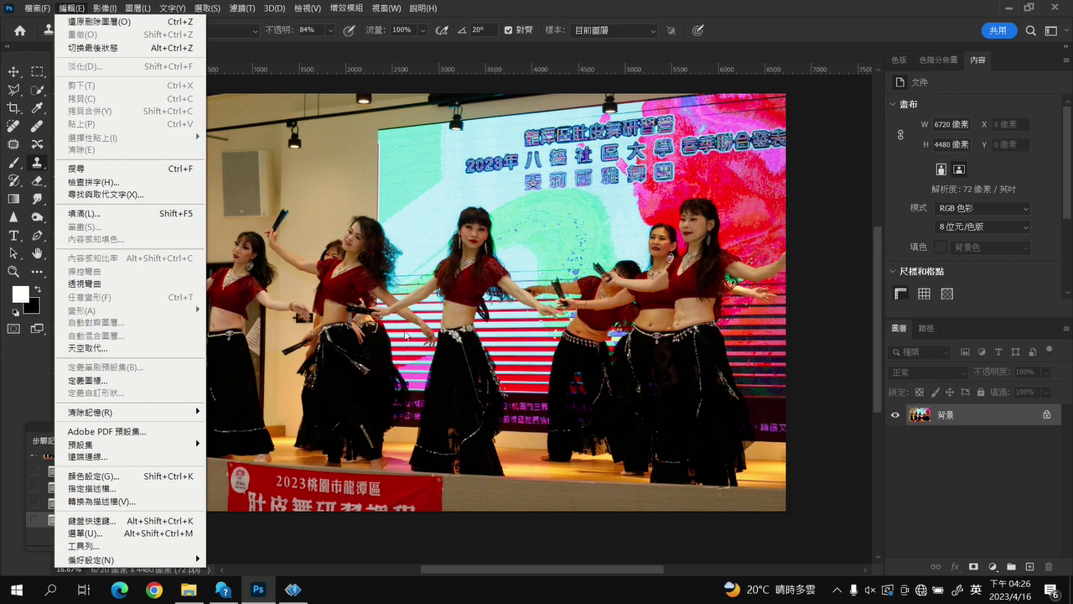
# Open s_53A7400 拷貝.jpg and s_53A7488 拷貝.jpg together from the 挑選 folder
pyautogui.click(1010, 426)
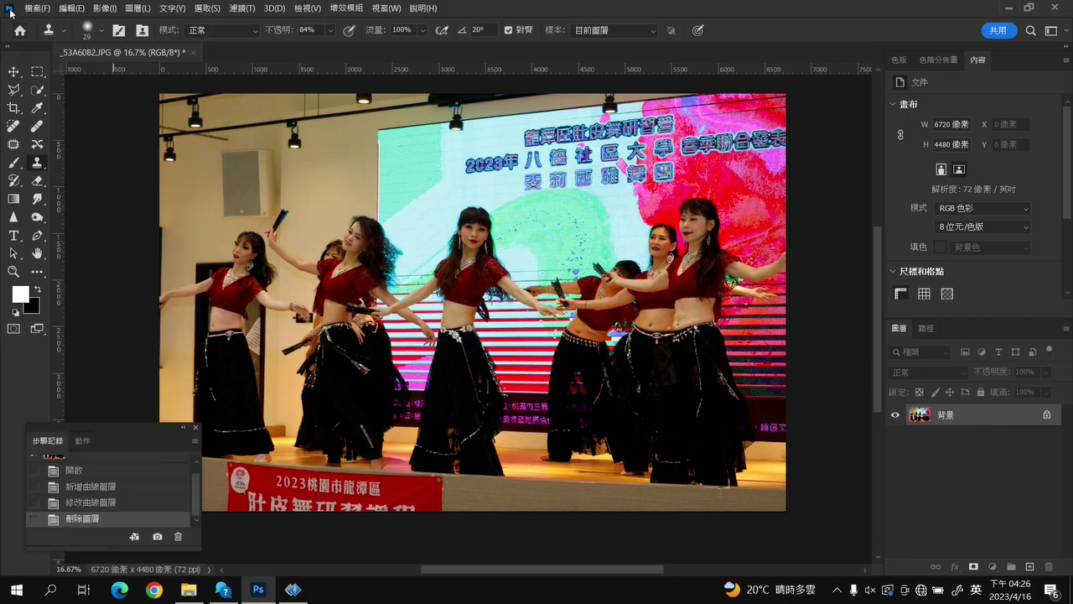
pyautogui.click(37, 8)
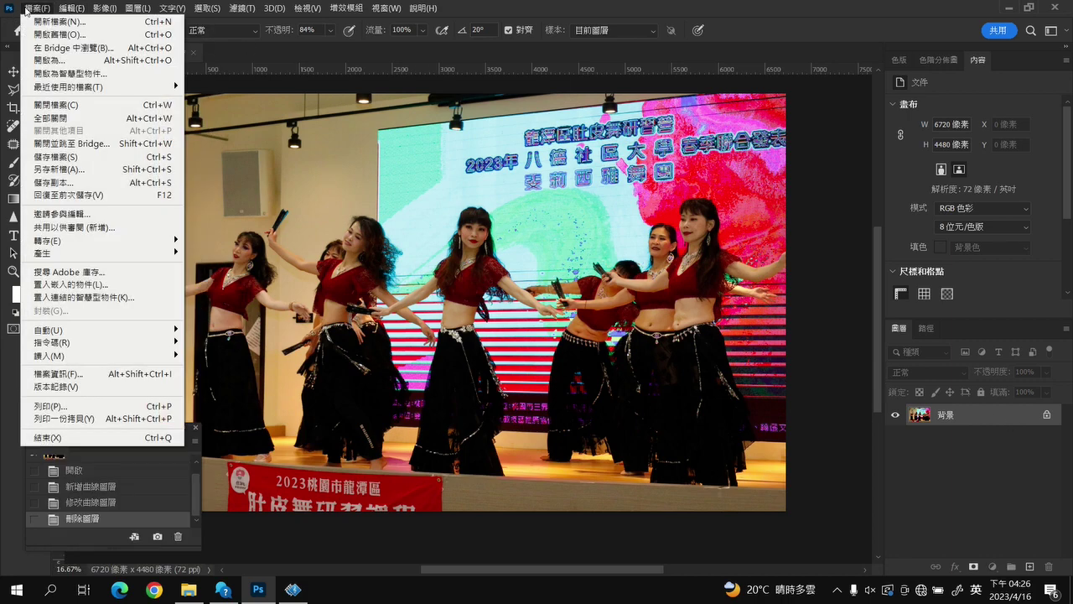
pyautogui.click(60, 34)
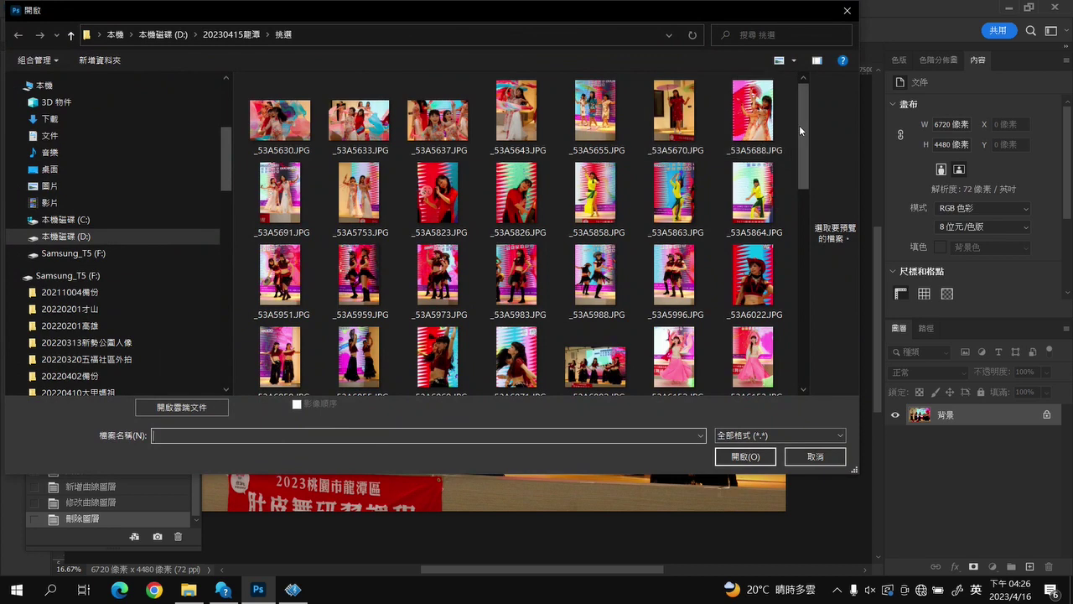
pyautogui.moveTo(803, 128); pyautogui.dragTo(822, 336)
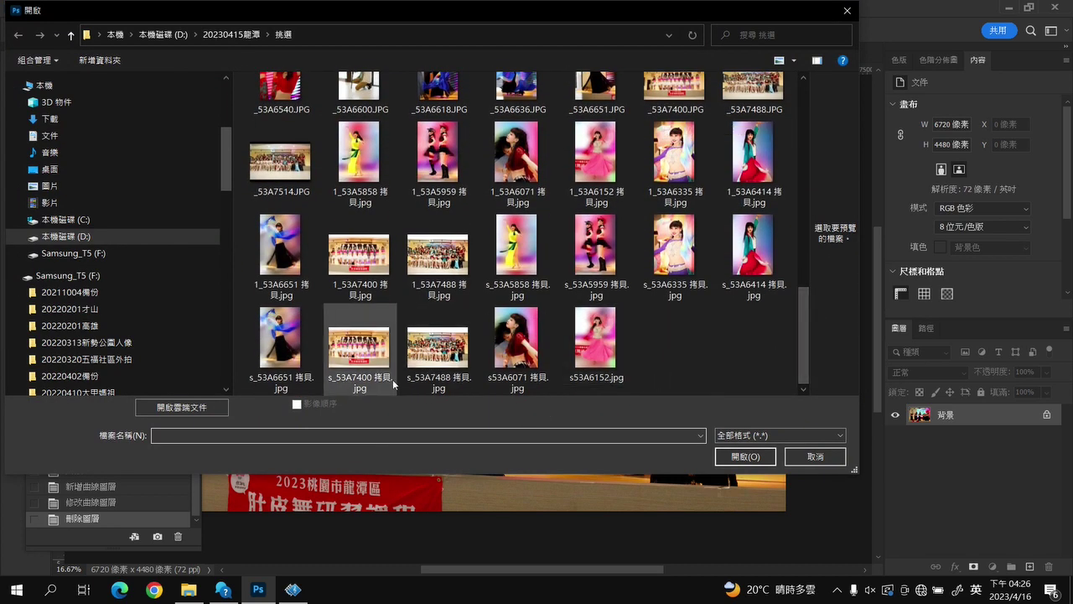
pyautogui.click(356, 363)
pyautogui.keyDown('ctrl'); pyautogui.click(445, 359); pyautogui.keyUp('ctrl')
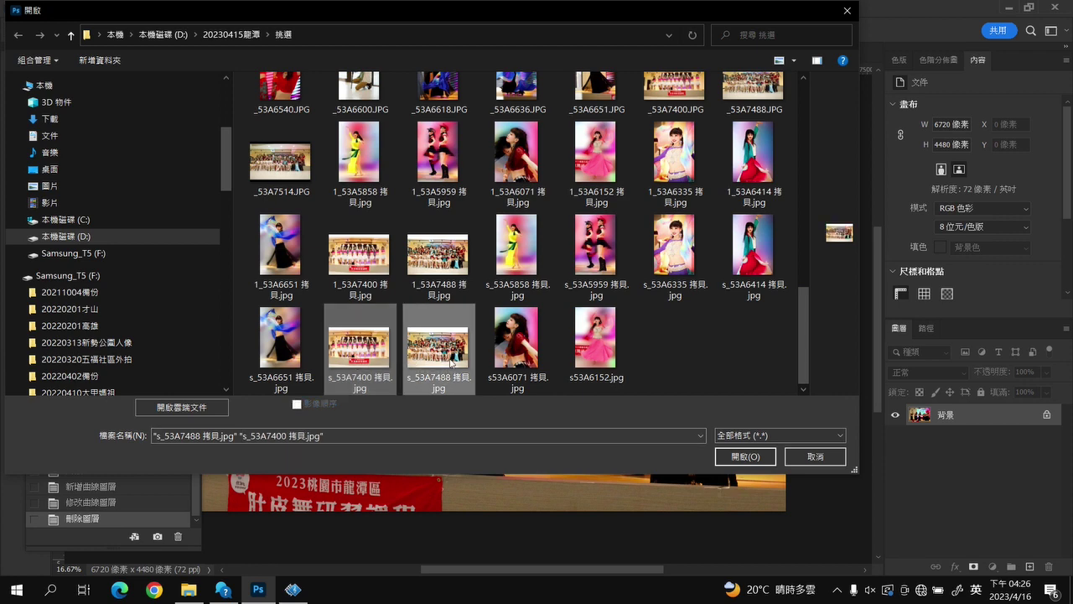
pyautogui.click(748, 462)
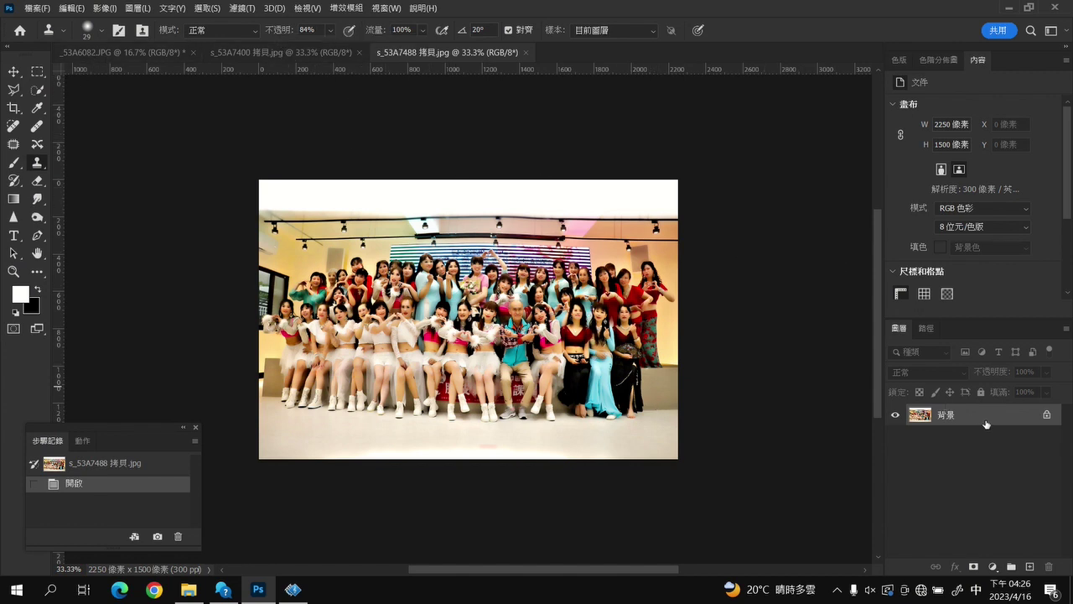
# Copy the s_53A7488 group photo's 背景 layer into _53A6082.JPG as 圖層 1
pyautogui.moveTo(995, 425)
pyautogui.mouseDown()
pyautogui.moveTo(121, 51)
pyautogui.moveTo(456, 325)
pyautogui.mouseUp()
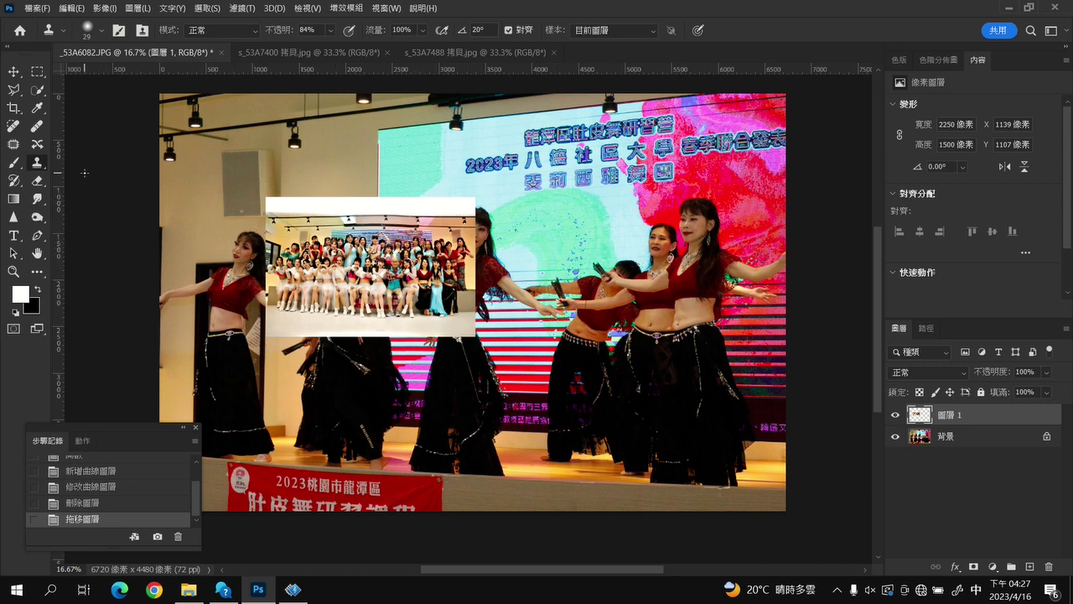
# Start a perspective warp on 圖層 1 with a plane drawn over the group photo
pyautogui.click(67, 9)
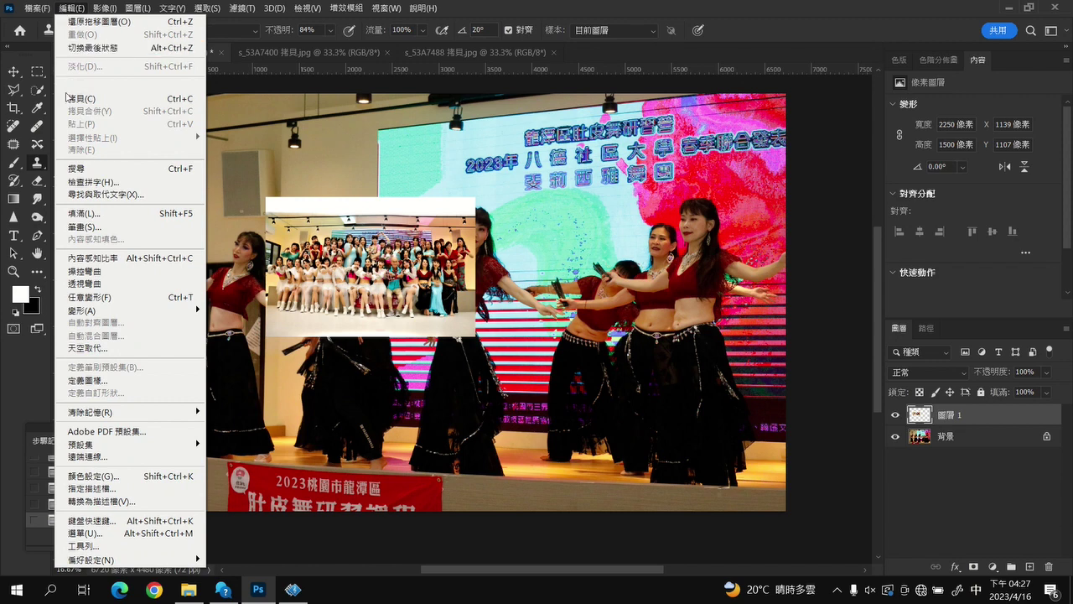
pyautogui.click(106, 285)
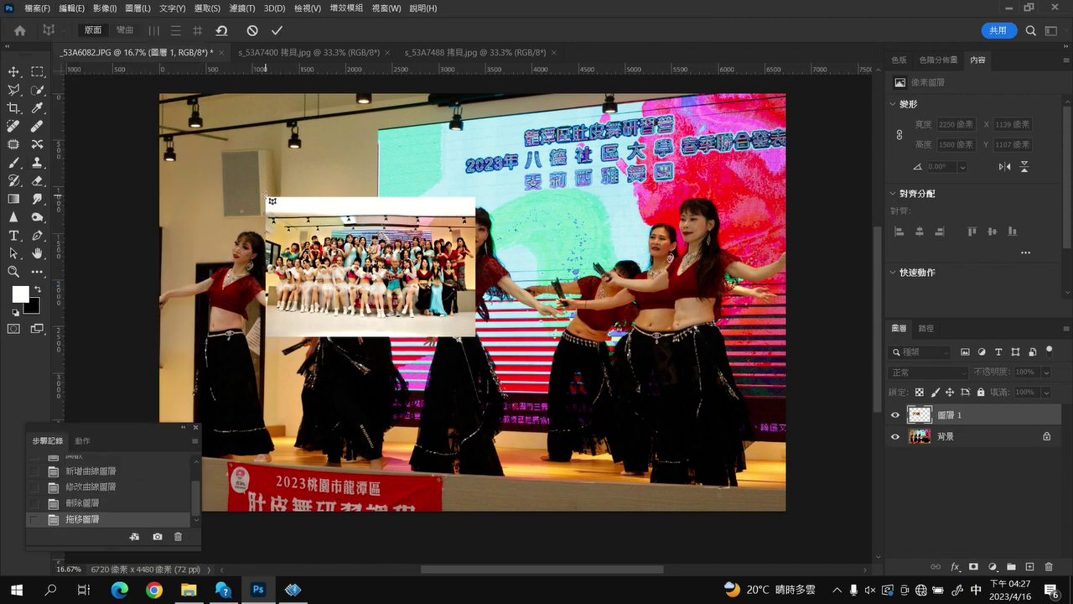
pyautogui.moveTo(266, 196); pyautogui.dragTo(474, 336)
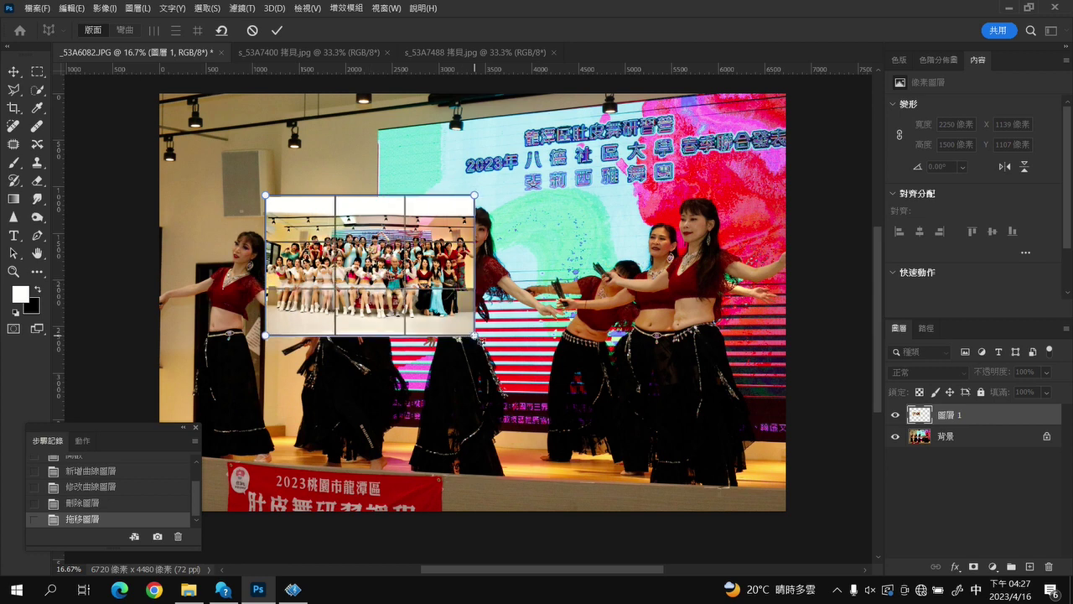
pyautogui.moveTo(474, 335); pyautogui.dragTo(476, 337)
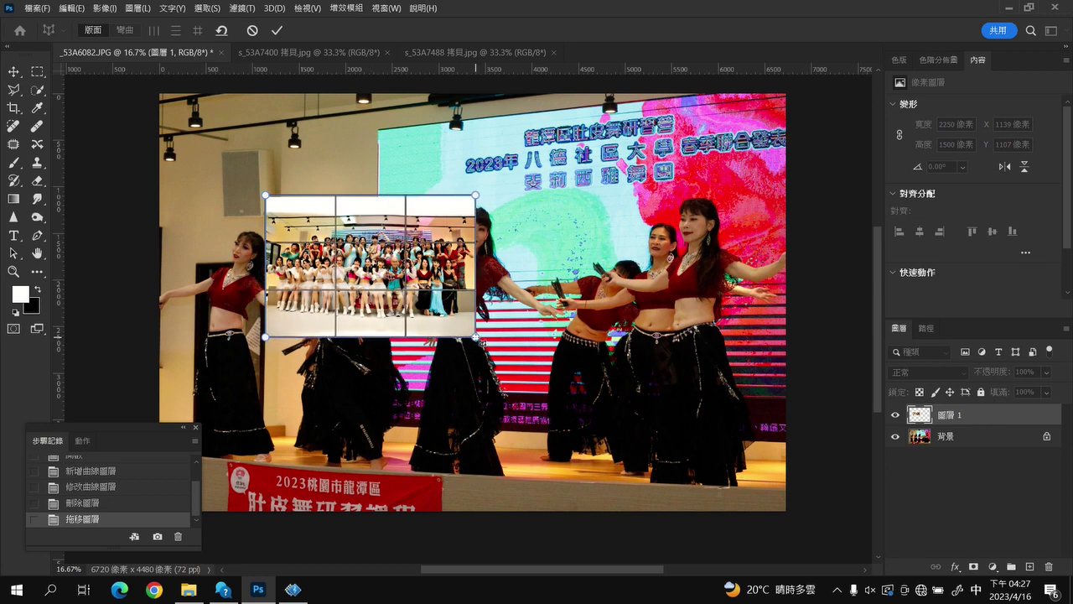
# In Warp mode, pull the top-left and bottom-left pins up and down outward
pyautogui.press('w')
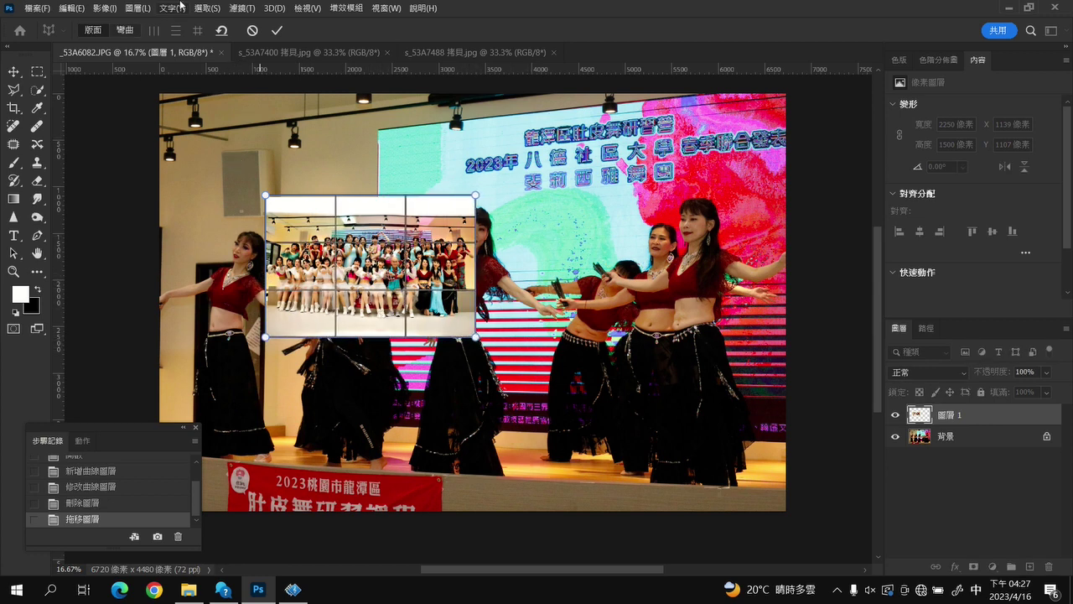
pyautogui.click(126, 31)
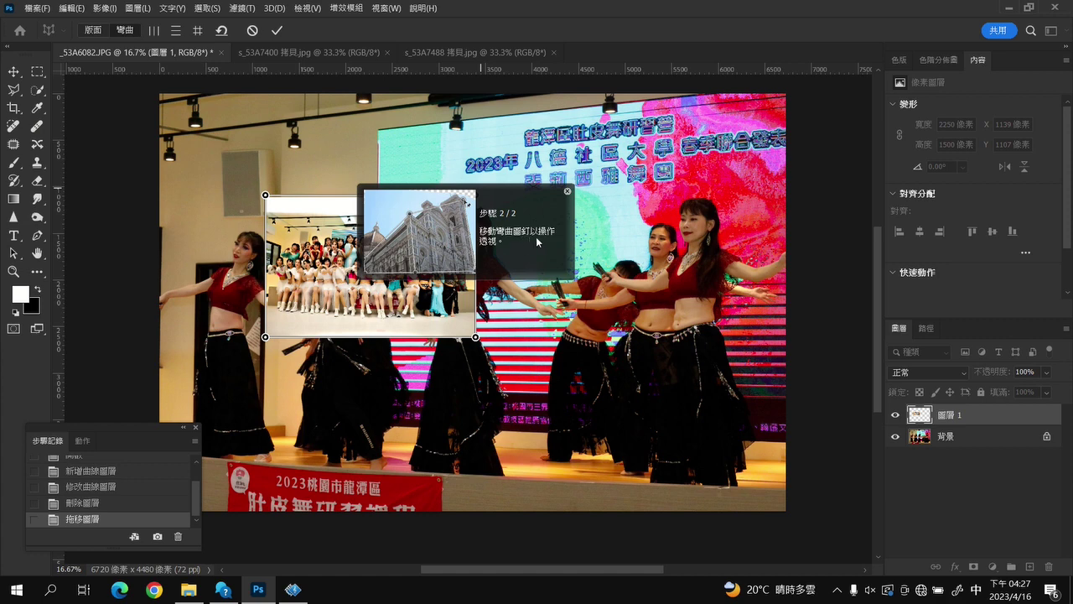
pyautogui.moveTo(267, 196); pyautogui.dragTo(148, 85)
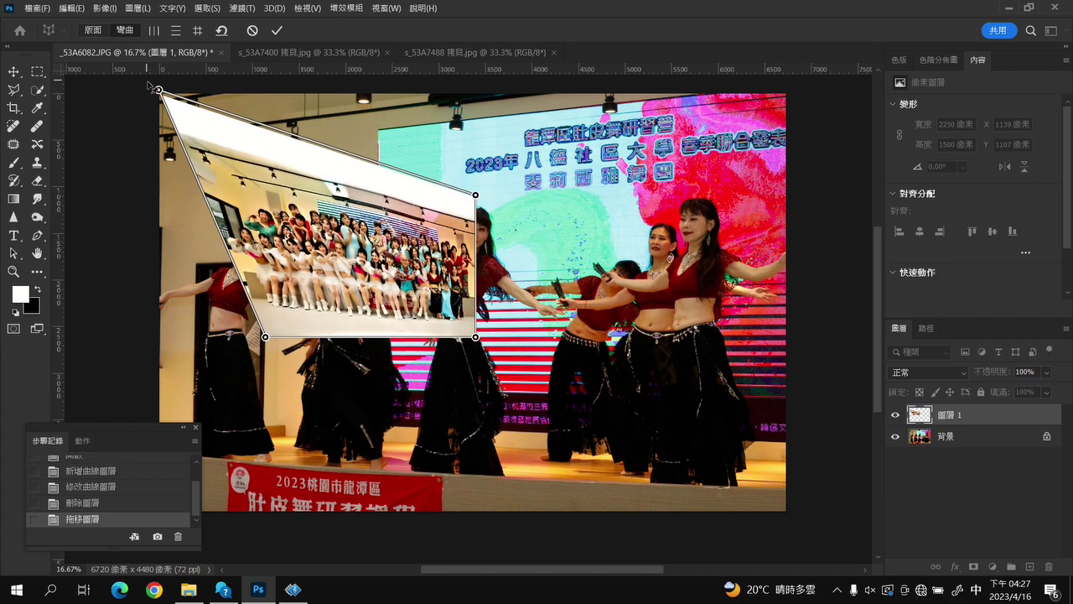
pyautogui.moveTo(267, 339); pyautogui.dragTo(144, 496)
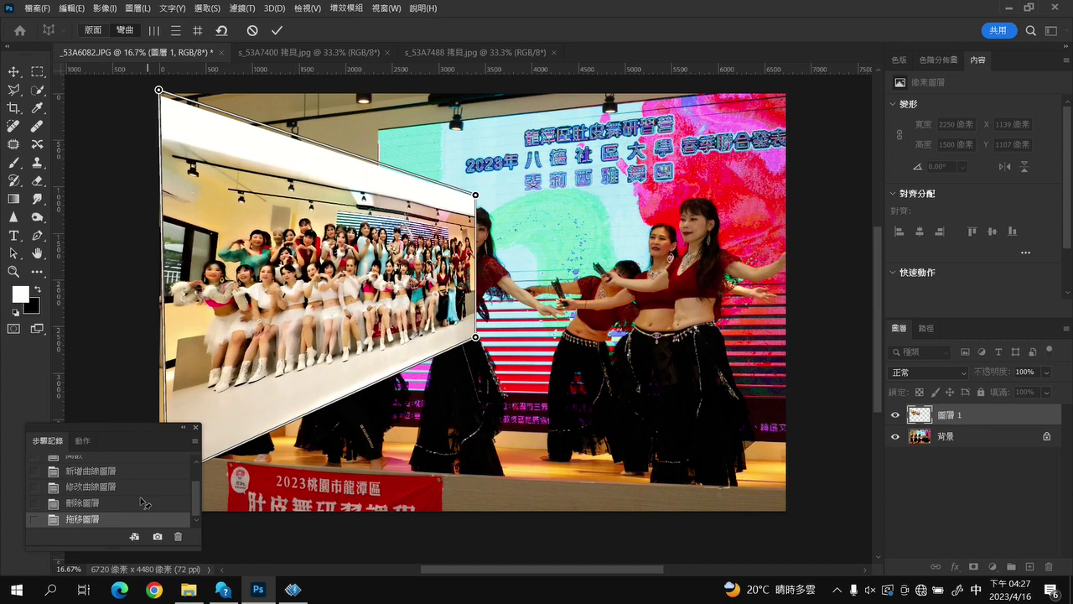
# Refine the left and bottom-right warp pins on 圖層 1, then commit the perspective warp
pyautogui.hotkey('ctrl', '-')
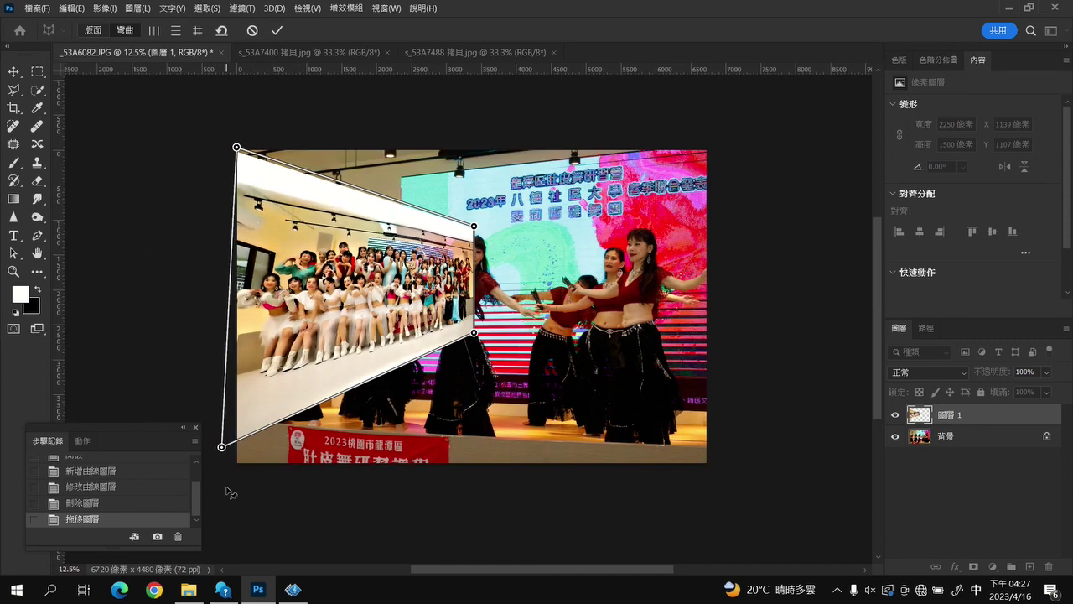
pyautogui.moveTo(222, 447)
pyautogui.mouseDown()
pyautogui.moveTo(231, 462)
pyautogui.moveTo(200, 477)
pyautogui.mouseUp()
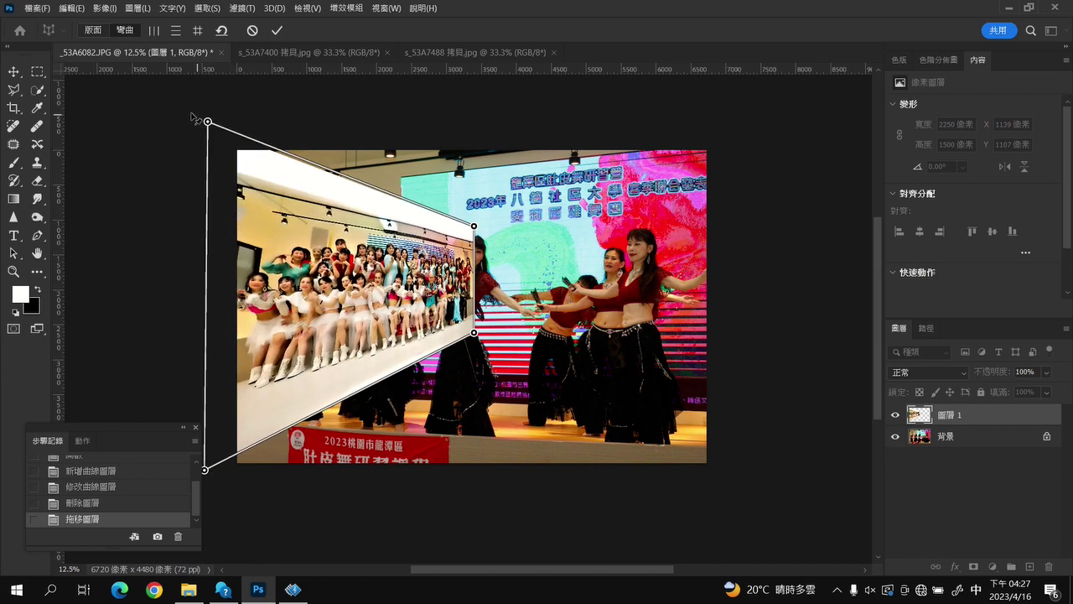
pyautogui.moveTo(238, 150); pyautogui.dragTo(191, 109)
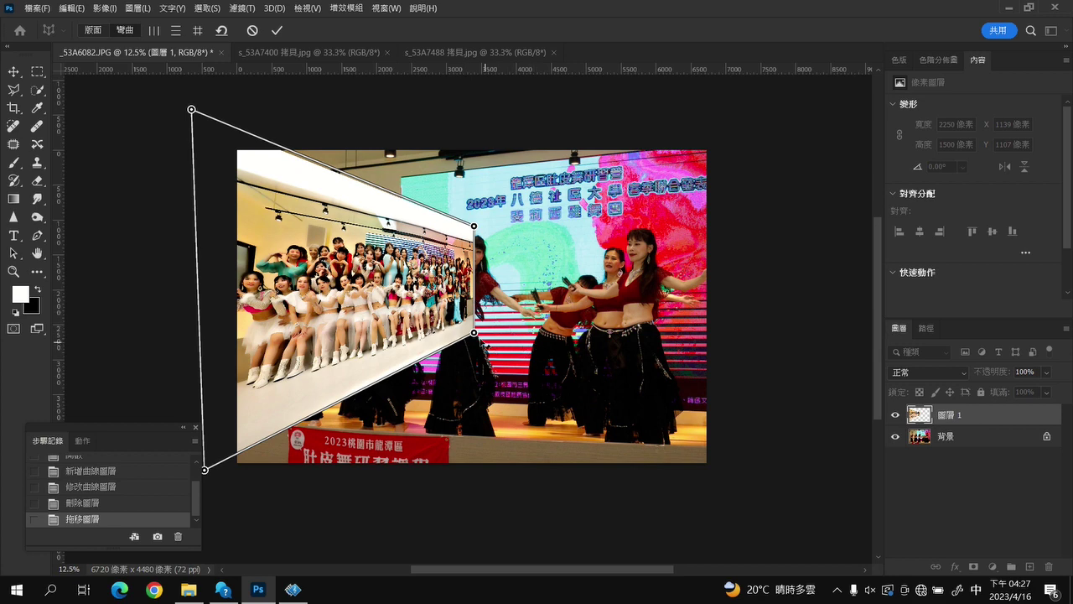
pyautogui.moveTo(474, 333); pyautogui.dragTo(479, 433)
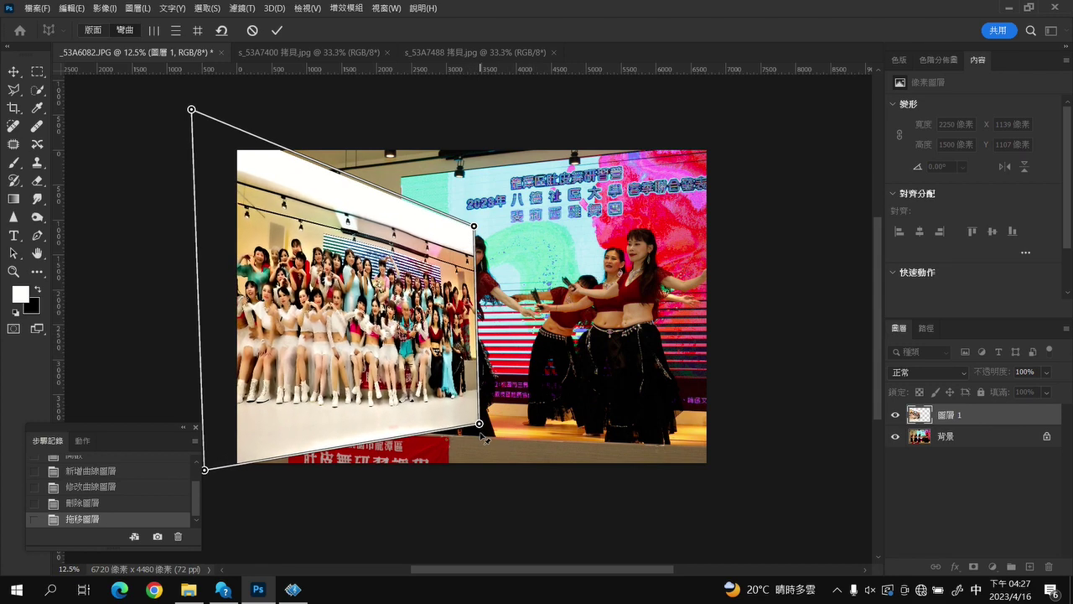
pyautogui.moveTo(204, 110); pyautogui.dragTo(238, 136)
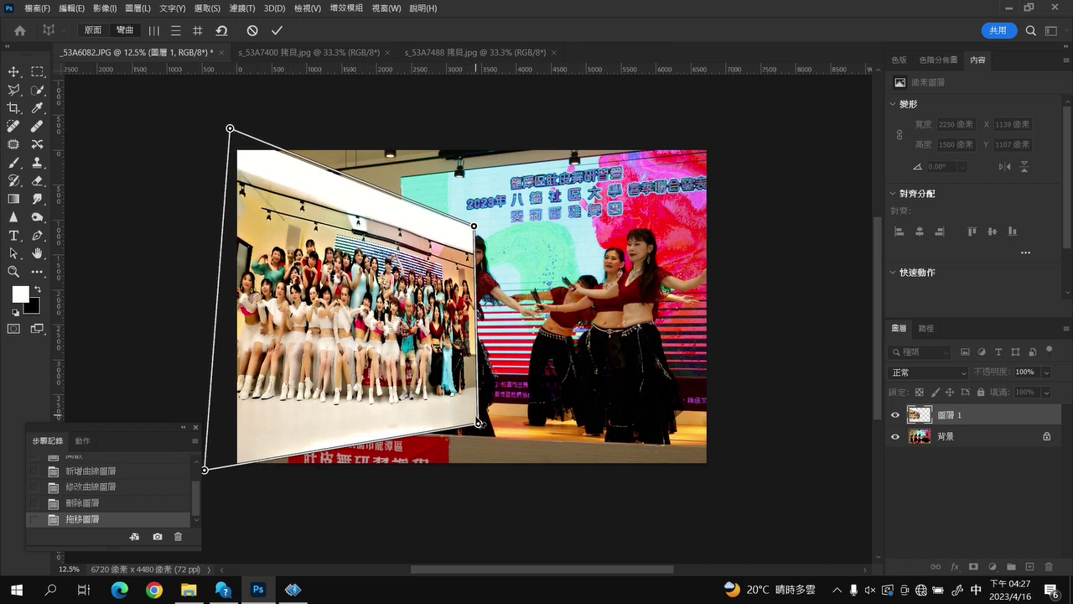
pyautogui.moveTo(482, 428); pyautogui.dragTo(479, 442)
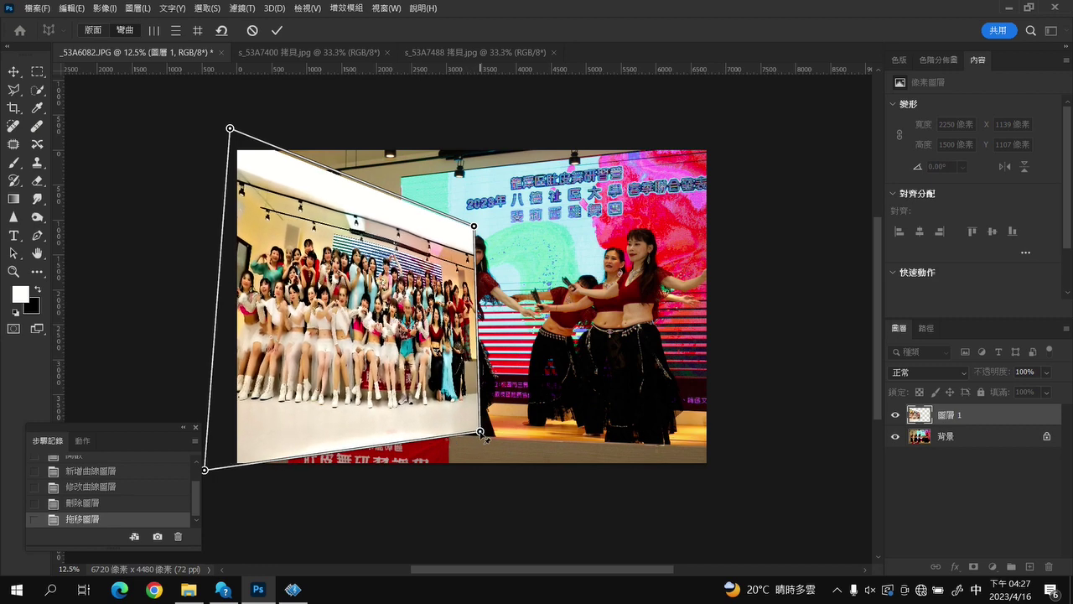
pyautogui.moveTo(478, 442); pyautogui.dragTo(488, 432)
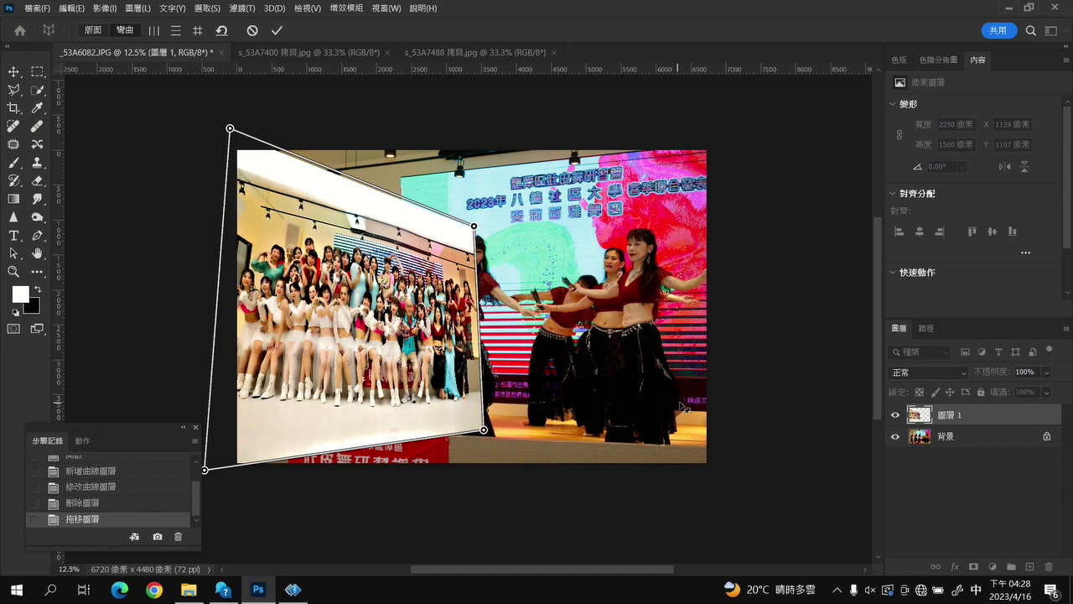
pyautogui.moveTo(489, 433); pyautogui.dragTo(484, 437)
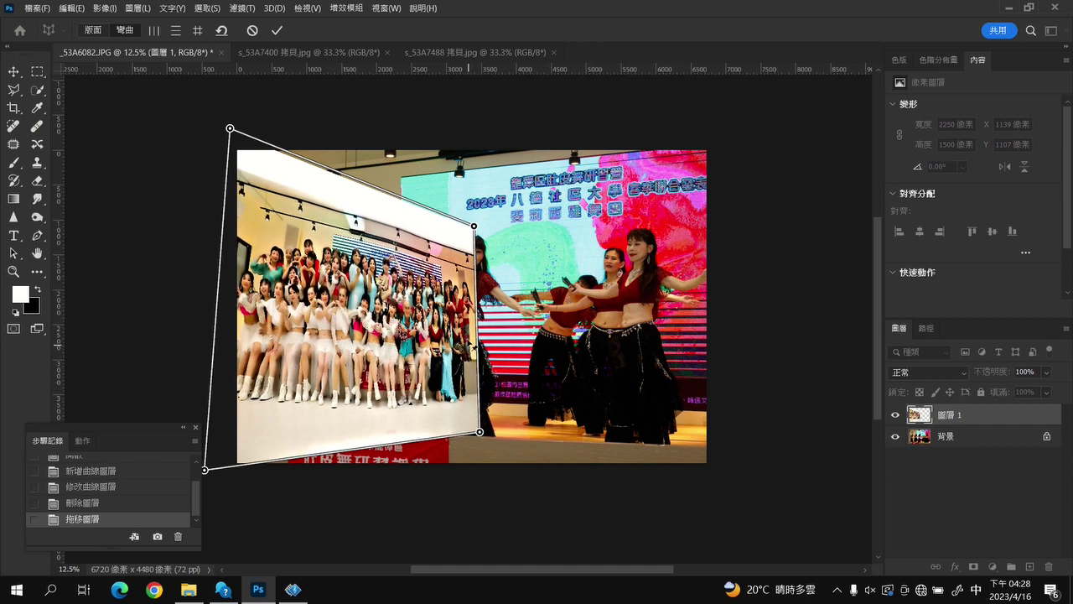
pyautogui.click(277, 32)
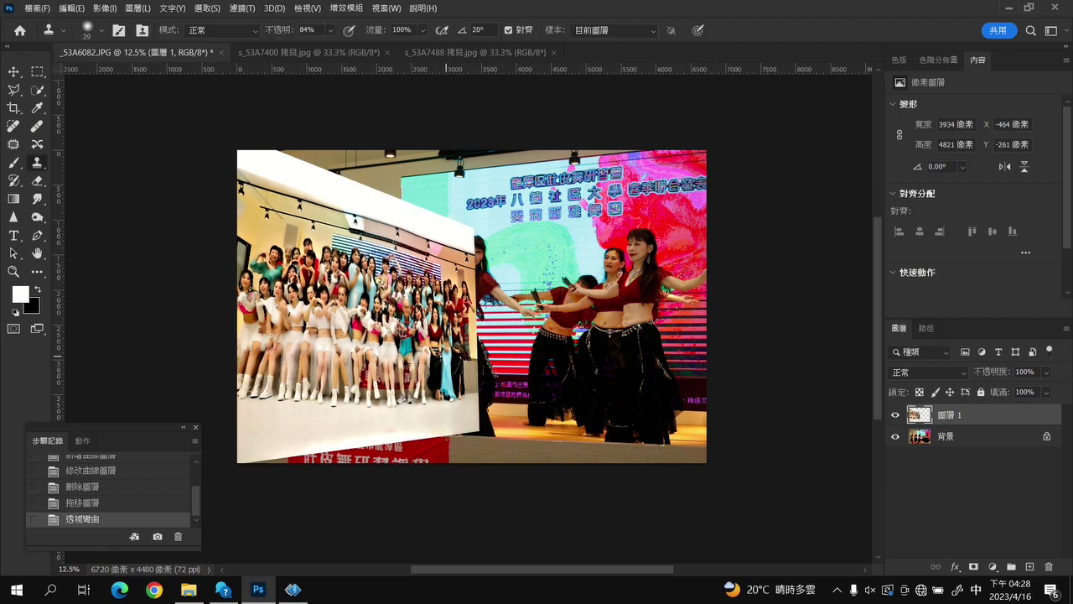
# Widen 圖層 1 to 4182 px (106.30%) from its right edge and commit
pyautogui.click(14, 71)
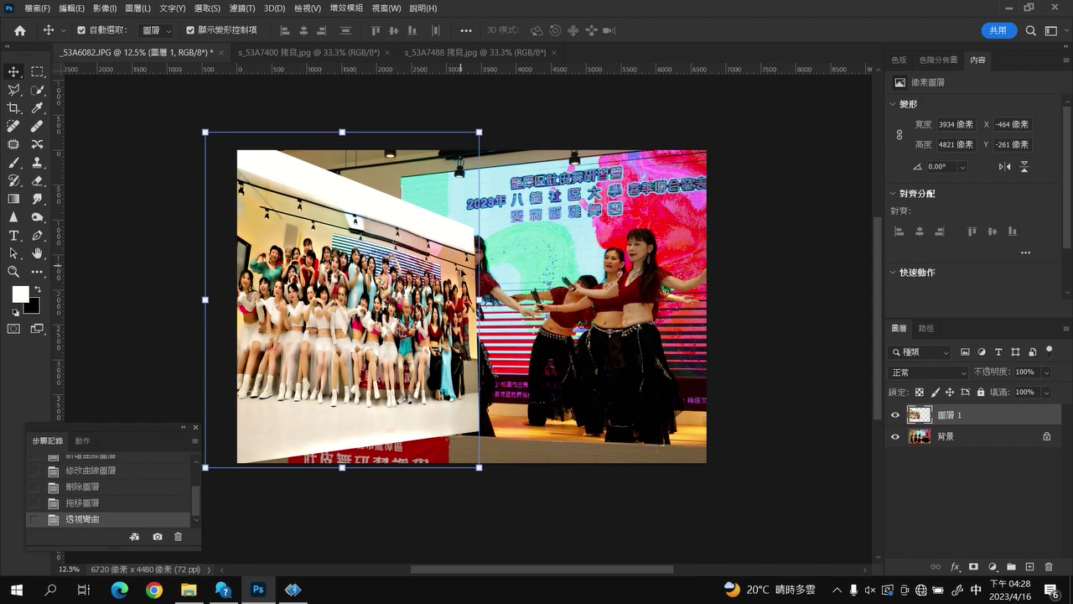
pyautogui.moveTo(479, 299)
pyautogui.mouseDown()
pyautogui.moveTo(453, 299)
pyautogui.moveTo(501, 299)
pyautogui.mouseUp()
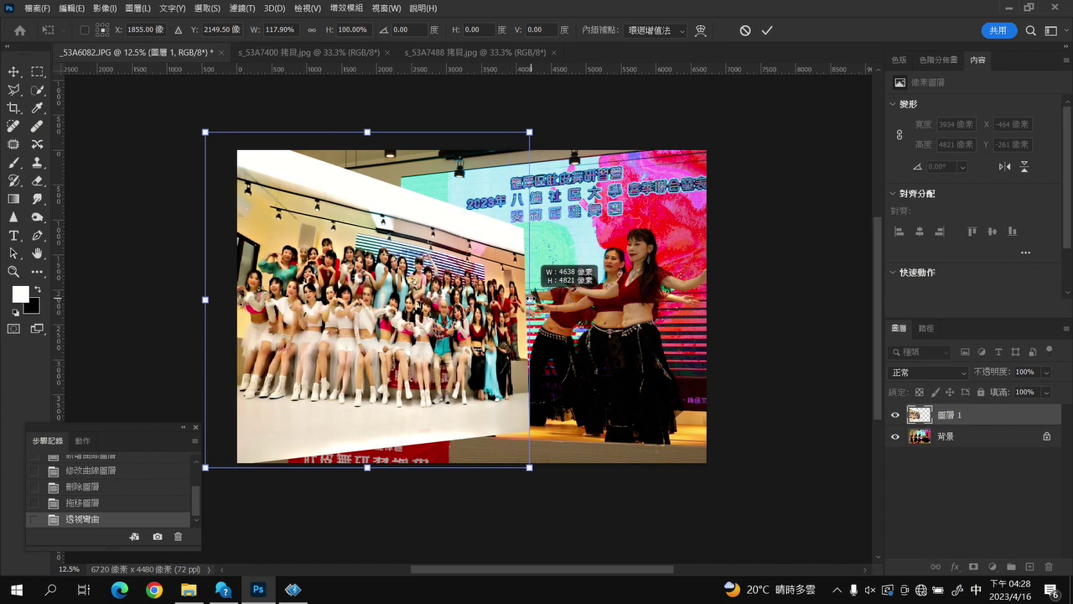
pyautogui.moveTo(501, 299)
pyautogui.mouseDown()
pyautogui.moveTo(371, 293)
pyautogui.moveTo(510, 293)
pyautogui.moveTo(355, 286)
pyautogui.moveTo(516, 278)
pyautogui.moveTo(497, 275)
pyautogui.mouseUp()
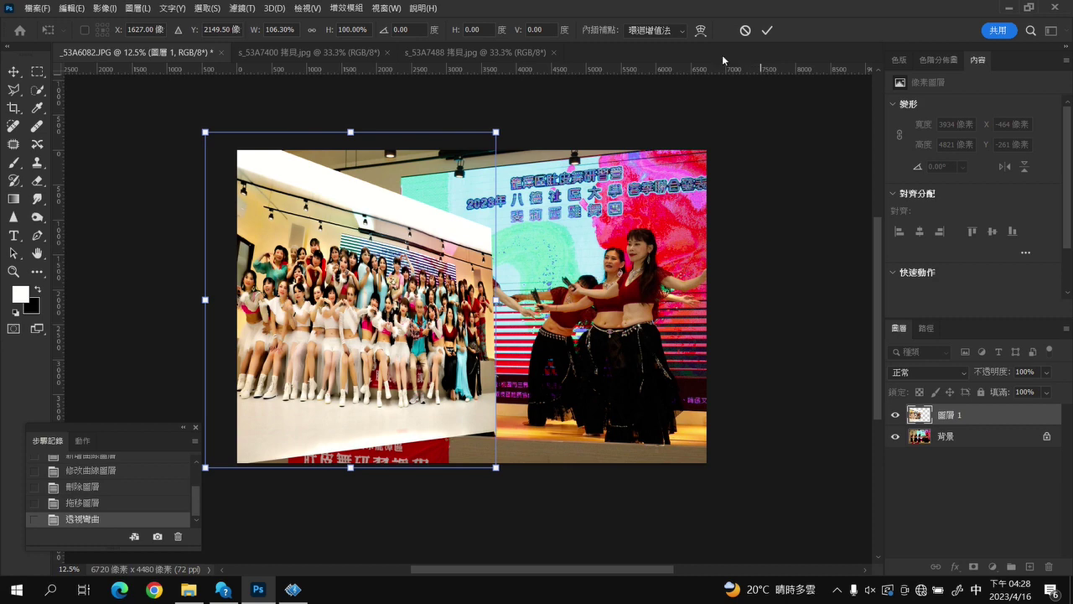
pyautogui.click(766, 30)
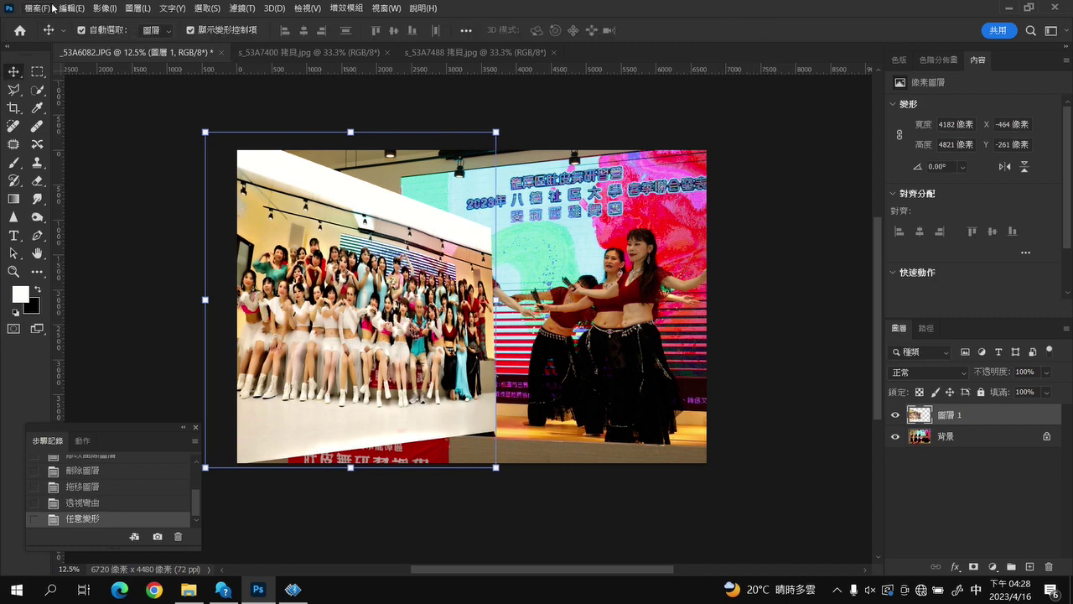
# Copy the pink-costume s_53A7400 photo into _53A6082.JPG as 圖層 2
pyautogui.click(38, 8)
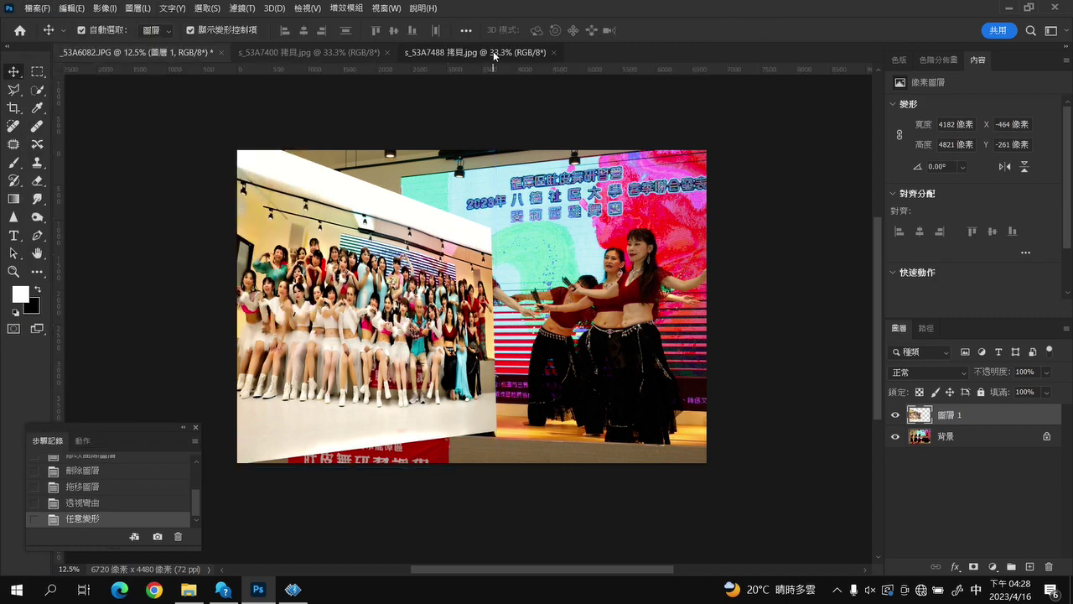
pyautogui.click(493, 51)
pyautogui.click(318, 51)
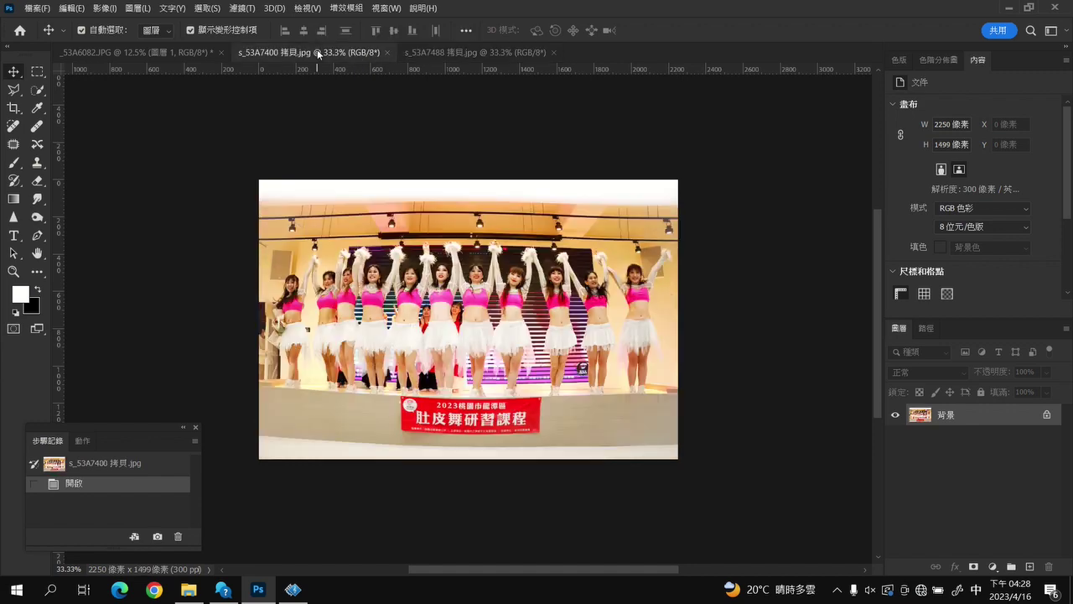
pyautogui.click(149, 52)
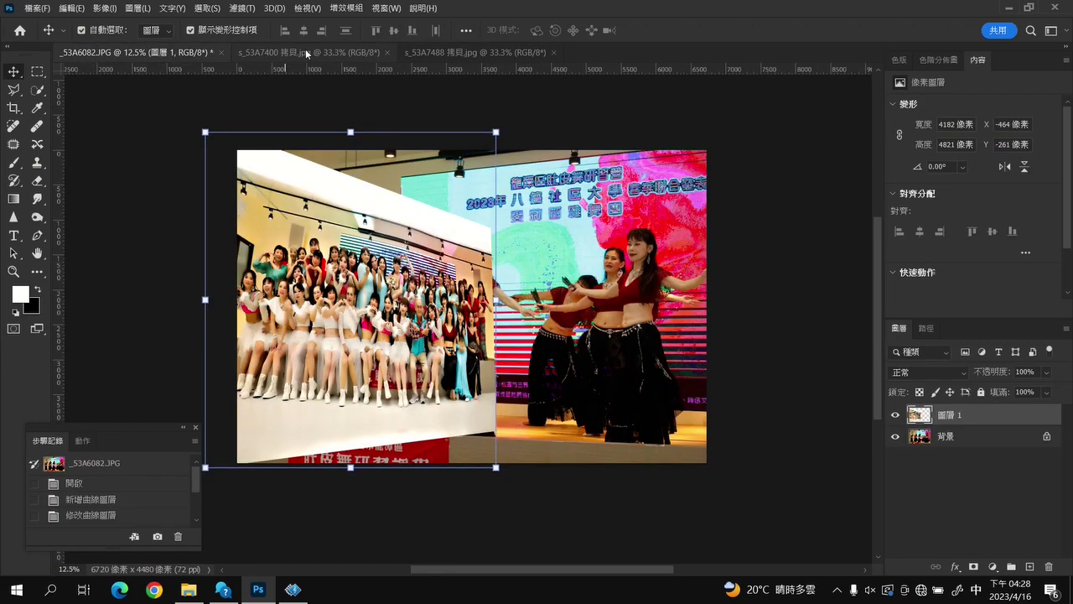
pyautogui.click(305, 52)
pyautogui.moveTo(991, 417); pyautogui.dragTo(597, 317)
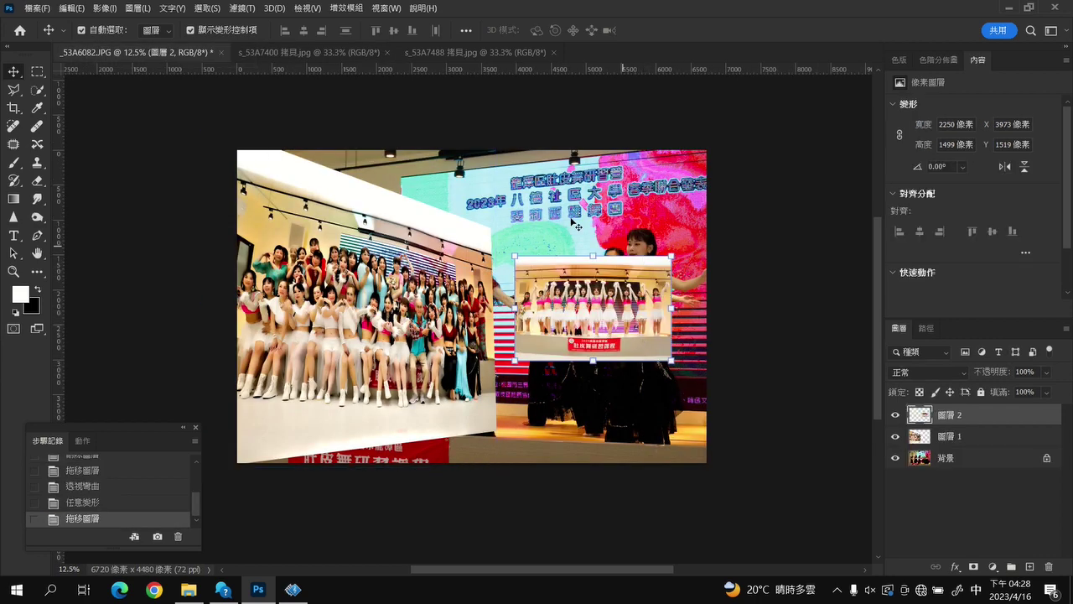
pyautogui.click(70, 10)
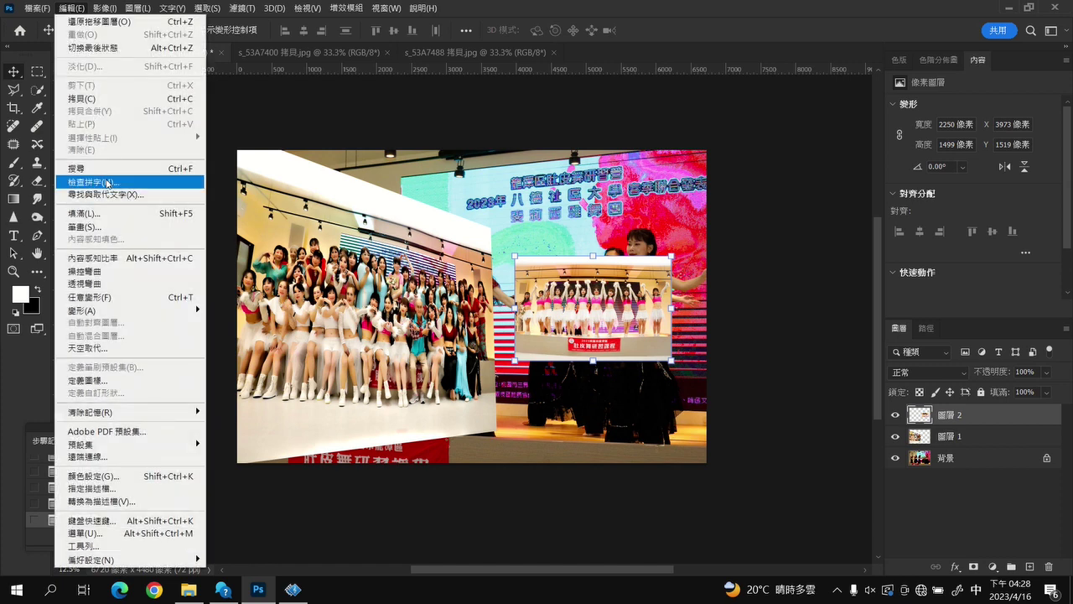
# Perspective-warp 圖層 2, dragging its four corner pins outward toward the left panel and canvas corners
pyautogui.click(127, 285)
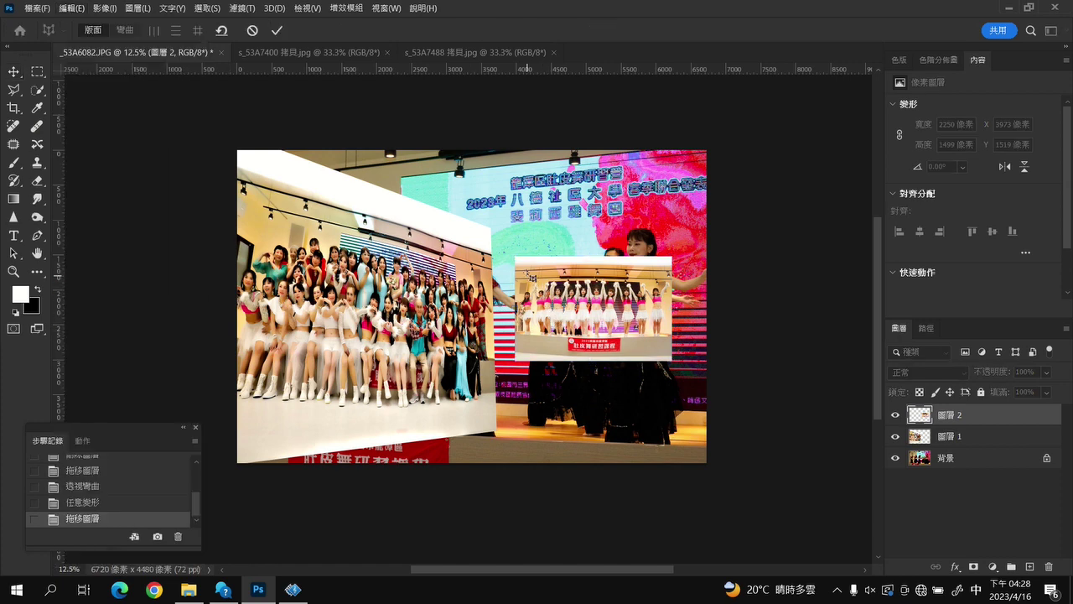
pyautogui.moveTo(515, 257); pyautogui.dragTo(673, 362)
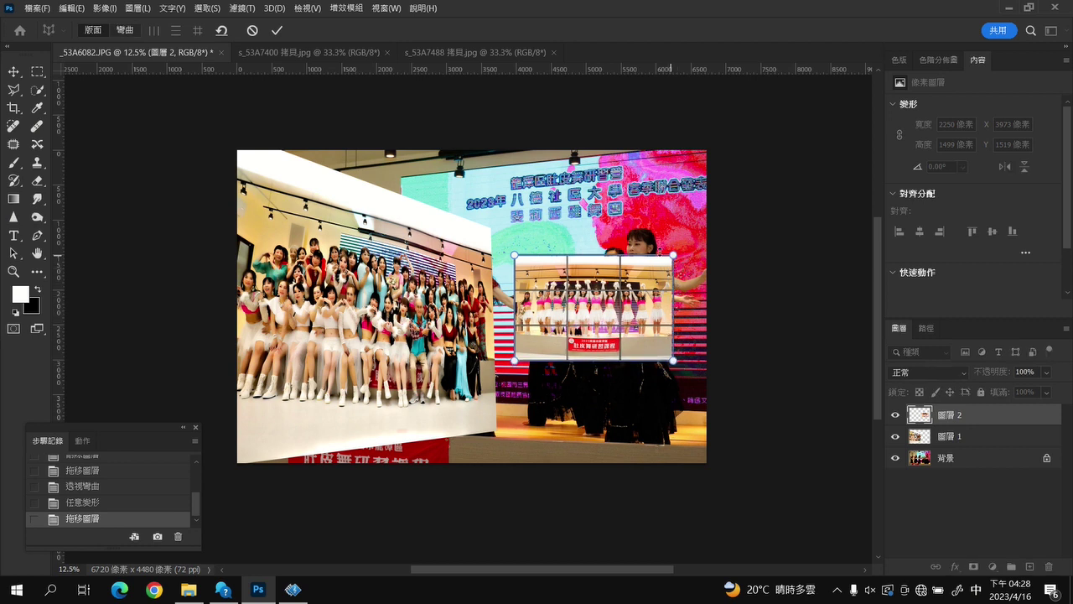
pyautogui.click(126, 30)
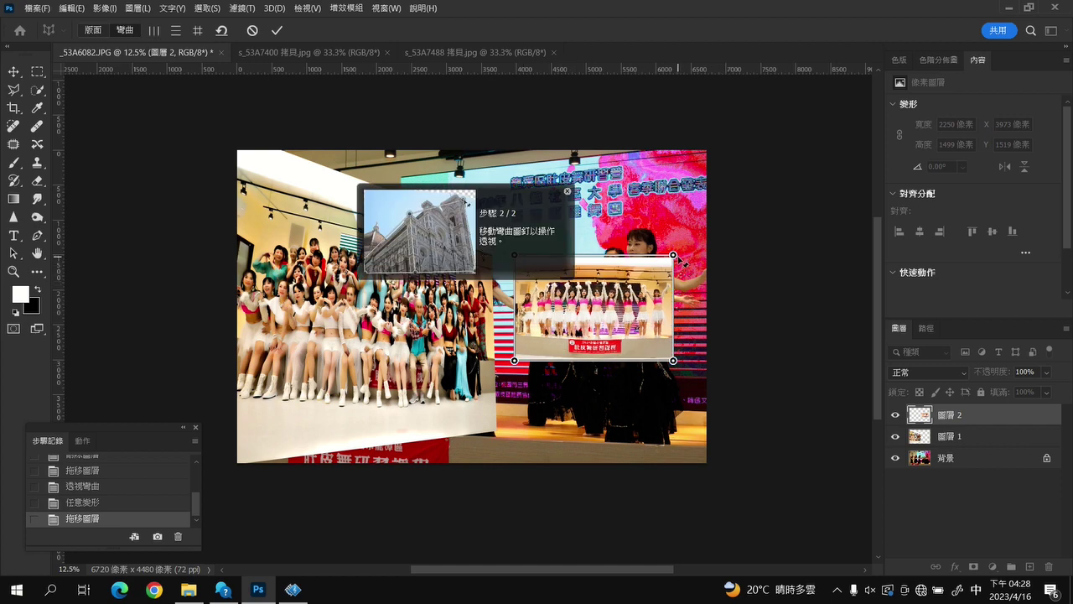
pyautogui.moveTo(679, 256); pyautogui.dragTo(706, 149)
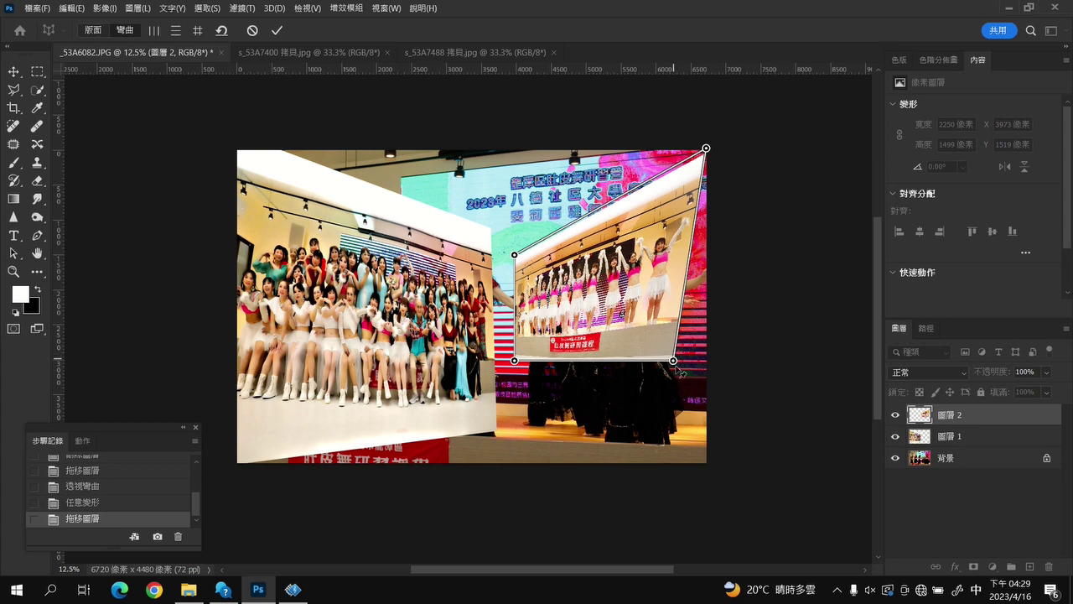
pyautogui.moveTo(674, 361); pyautogui.dragTo(709, 464)
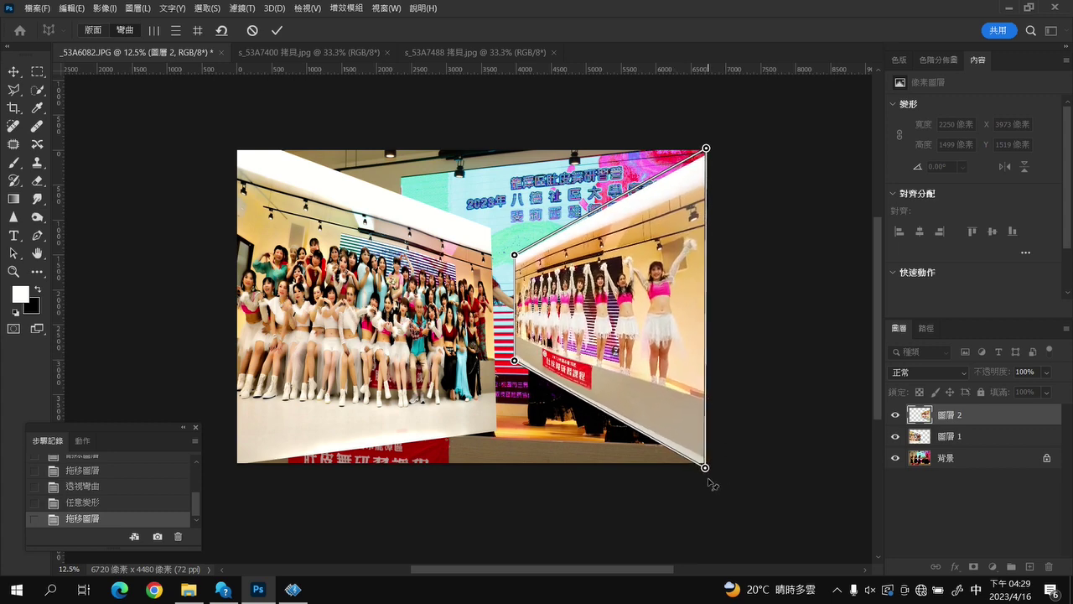
pyautogui.moveTo(513, 361)
pyautogui.mouseDown()
pyautogui.moveTo(499, 408)
pyautogui.moveTo(495, 398)
pyautogui.mouseUp()
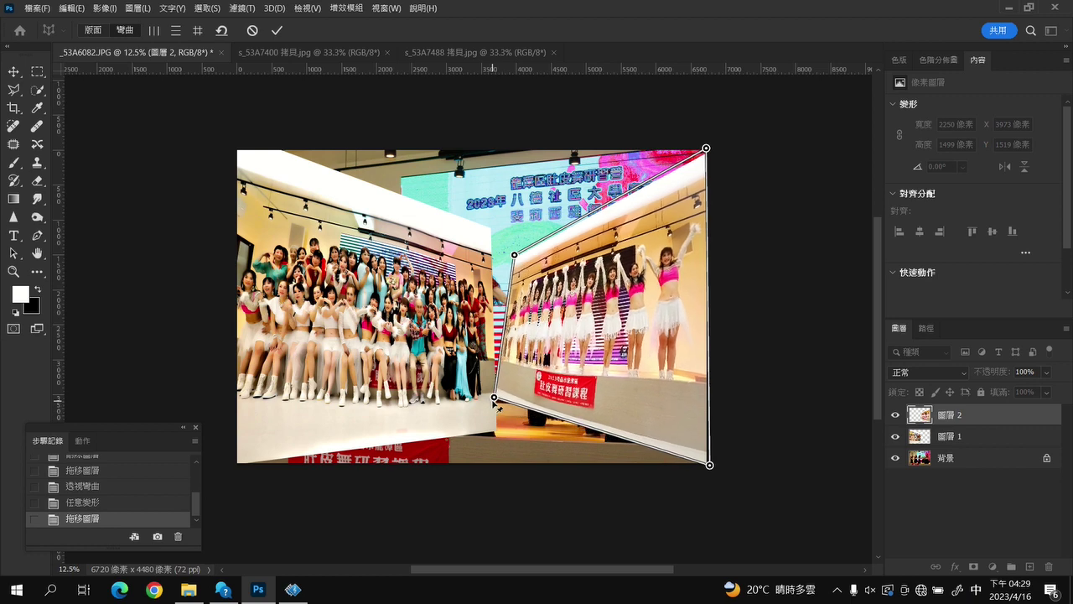
pyautogui.moveTo(514, 254); pyautogui.dragTo(493, 230)
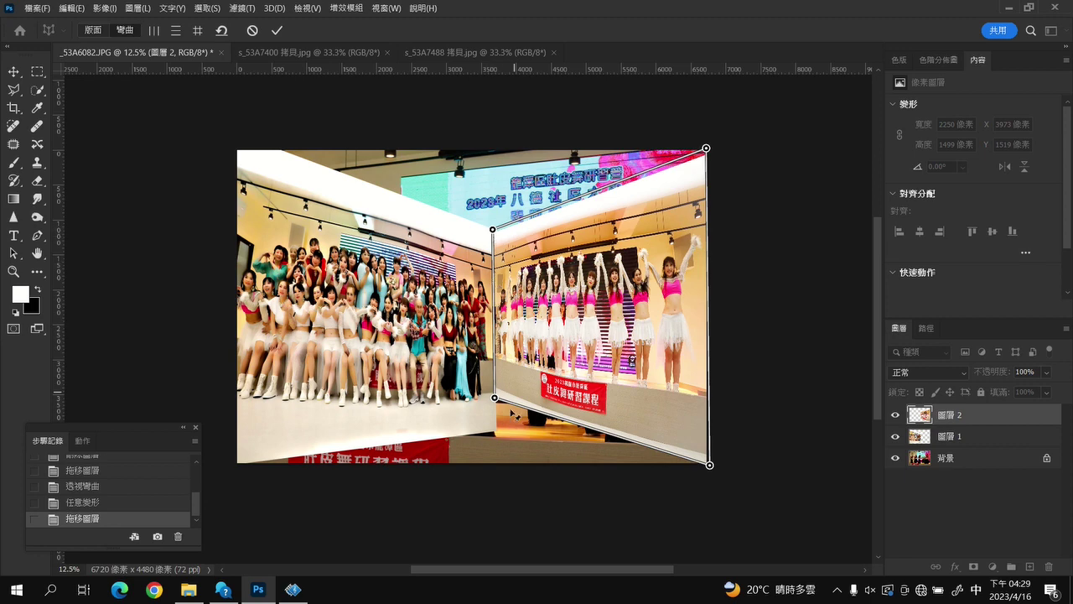
# Fine-tune the corner pins past the canvas top and bottom, then commit the warp
pyautogui.moveTo(494, 399); pyautogui.dragTo(494, 404)
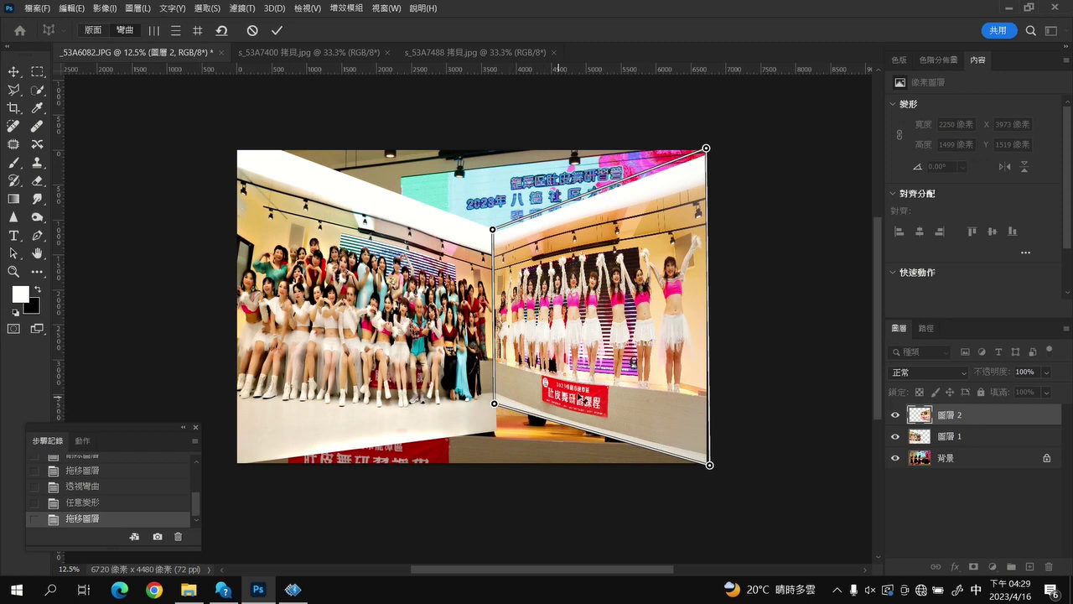
pyautogui.moveTo(494, 229); pyautogui.dragTo(493, 224)
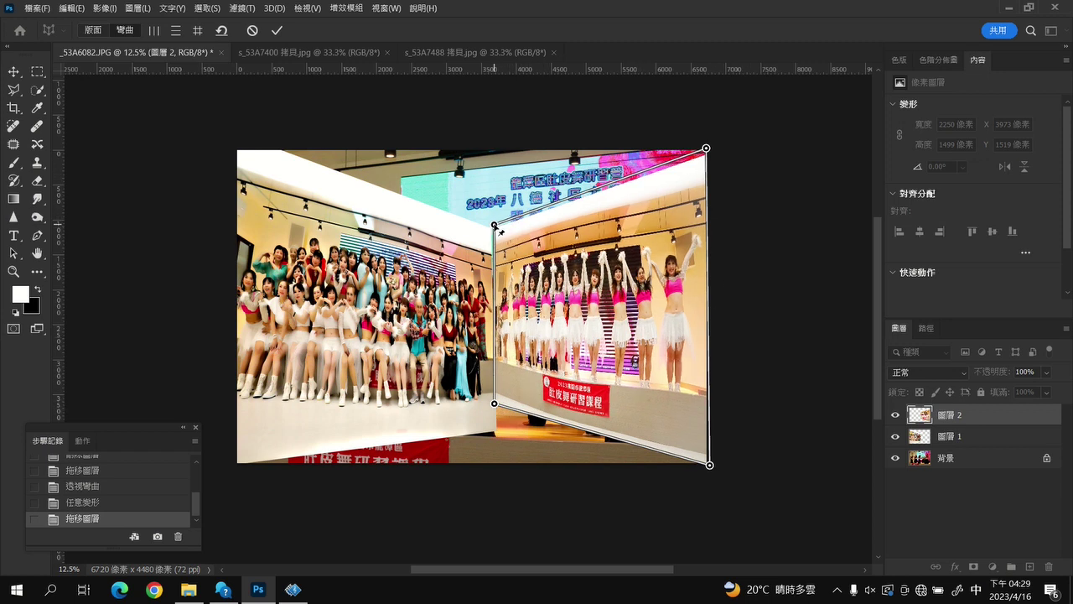
pyautogui.moveTo(707, 148)
pyautogui.mouseDown()
pyautogui.moveTo(716, 130)
pyautogui.moveTo(709, 137)
pyautogui.mouseUp()
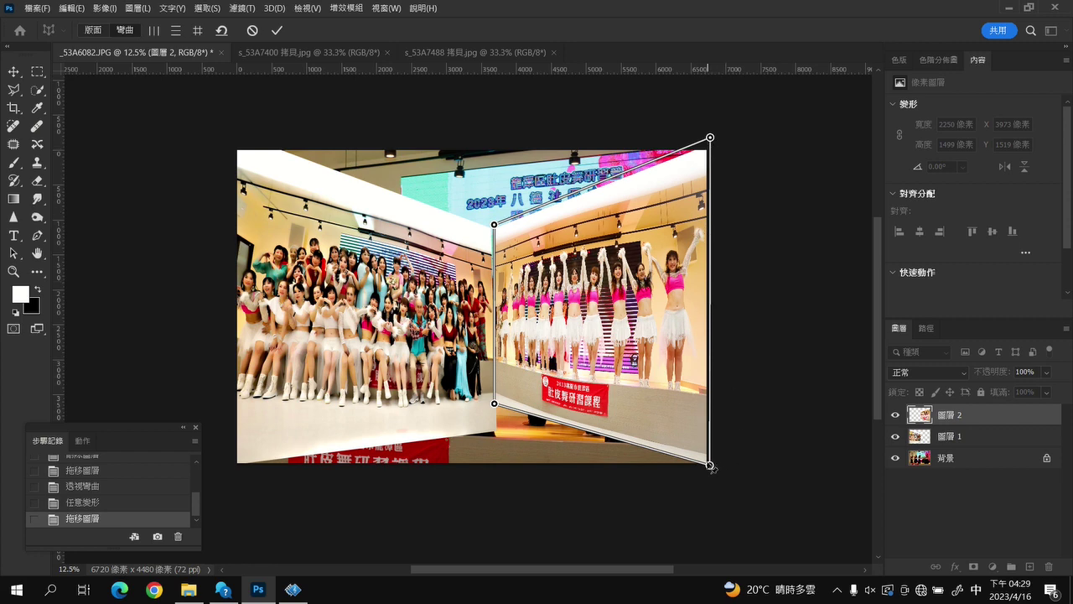
pyautogui.moveTo(710, 465); pyautogui.dragTo(711, 465)
pyautogui.moveTo(731, 478); pyautogui.dragTo(709, 502)
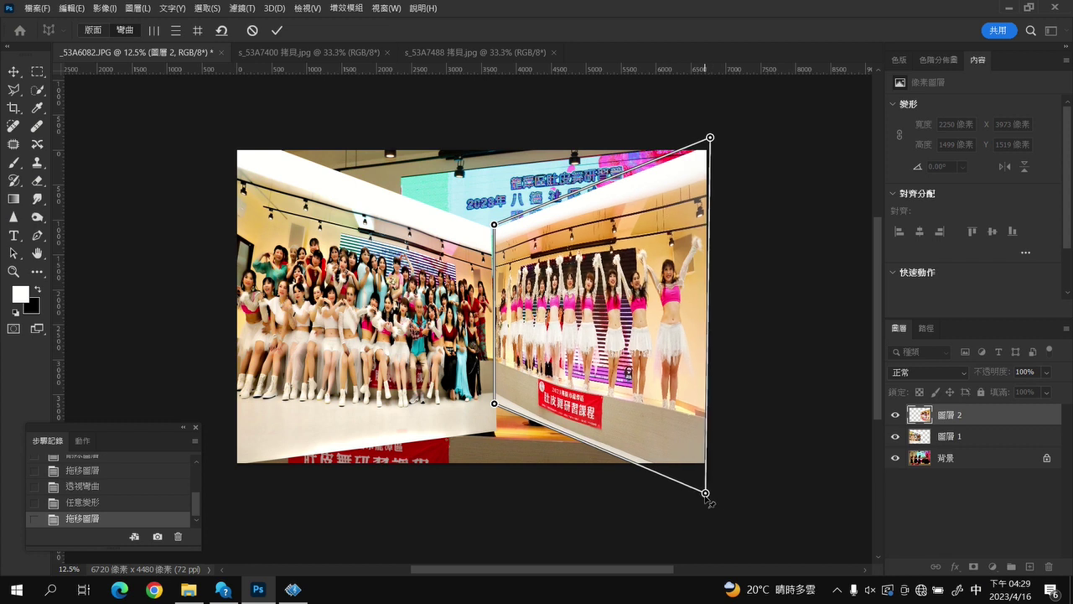
pyautogui.click(277, 31)
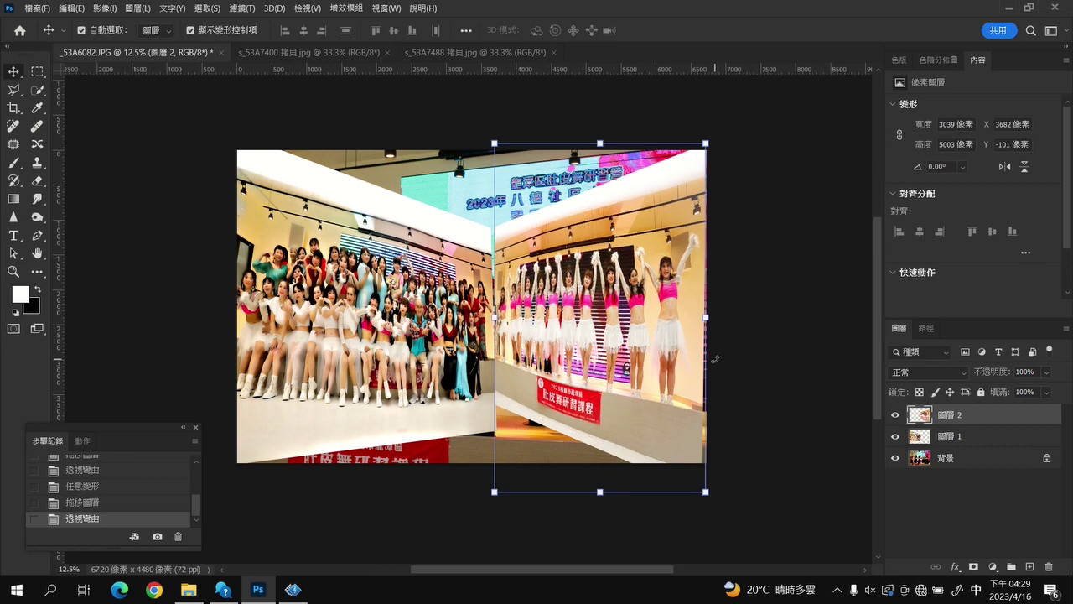
# Widen 圖層 2 leftward to close the gap, then shift it right and down
pyautogui.moveTo(494, 318); pyautogui.dragTo(489, 319)
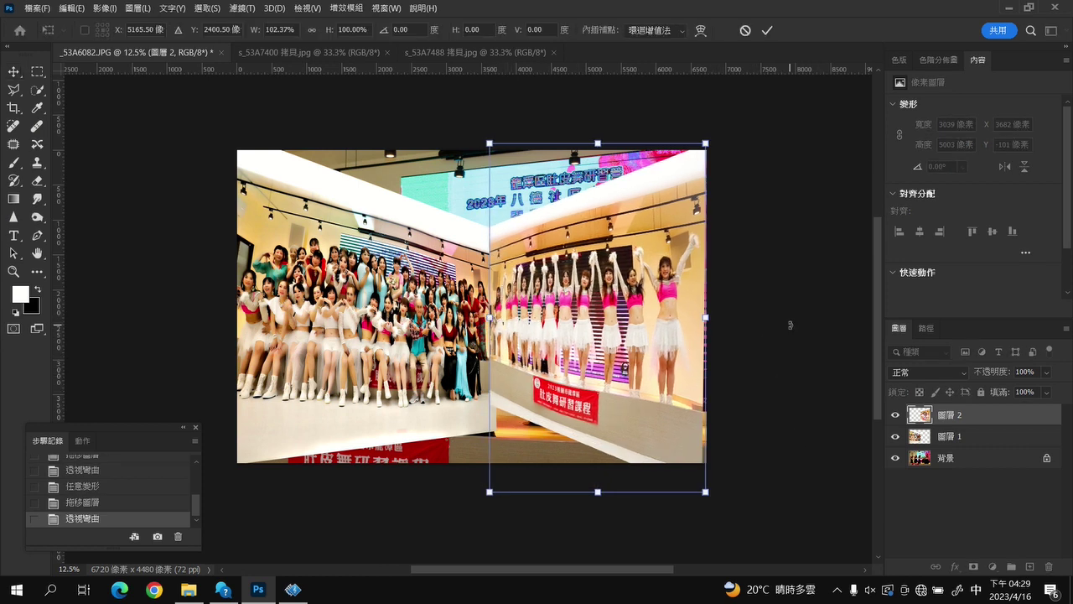
pyautogui.click(768, 31)
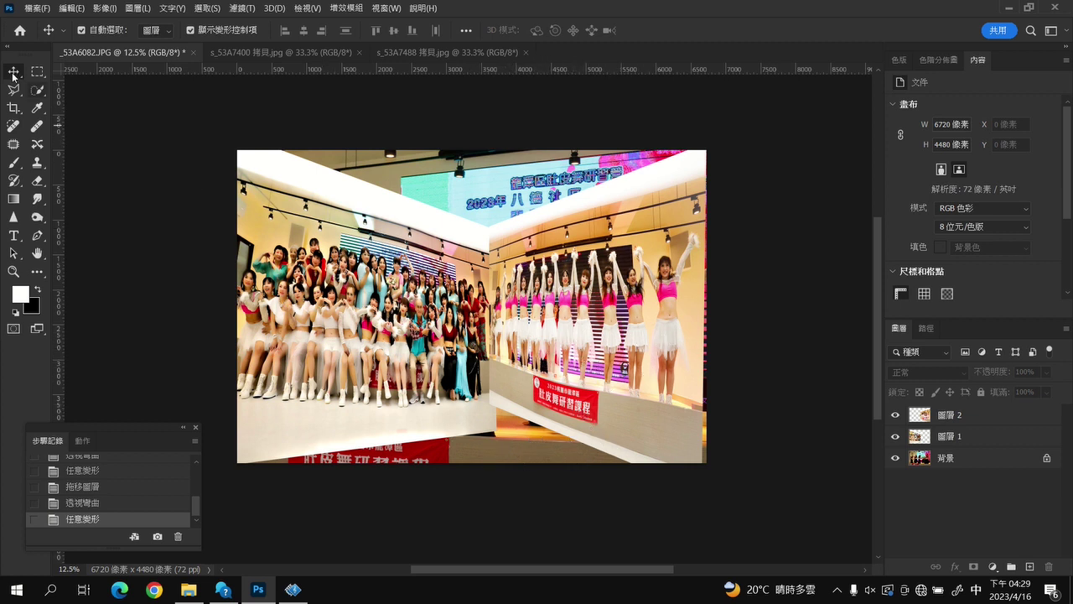
pyautogui.moveTo(565, 336)
pyautogui.mouseDown()
pyautogui.moveTo(630, 339)
pyautogui.moveTo(597, 375)
pyautogui.moveTo(587, 371)
pyautogui.mouseUp()
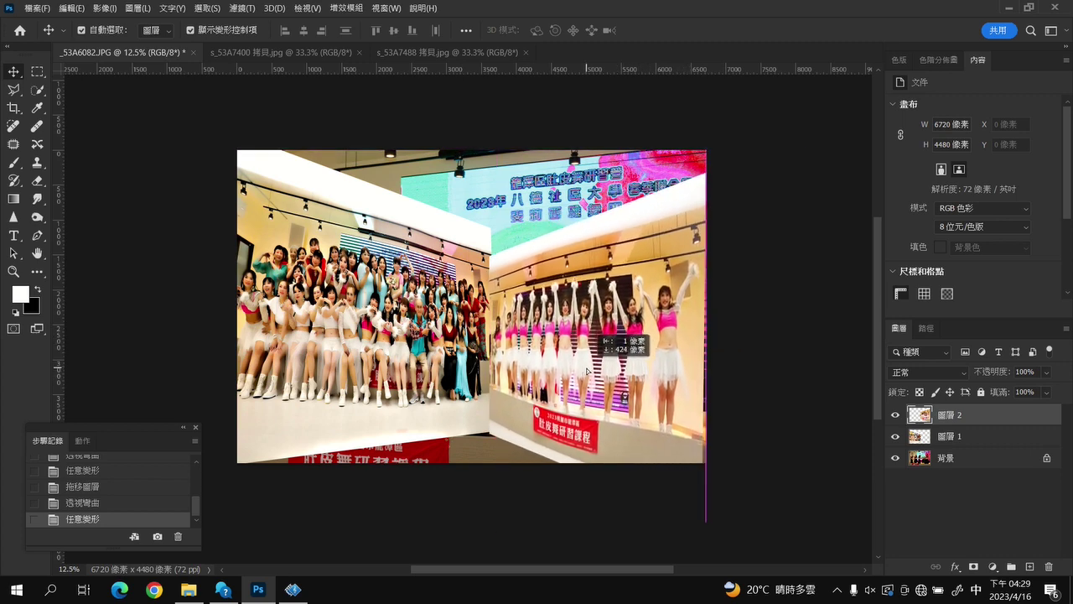
pyautogui.moveTo(586, 371)
pyautogui.mouseDown()
pyautogui.moveTo(593, 363)
pyautogui.moveTo(629, 379)
pyautogui.mouseUp()
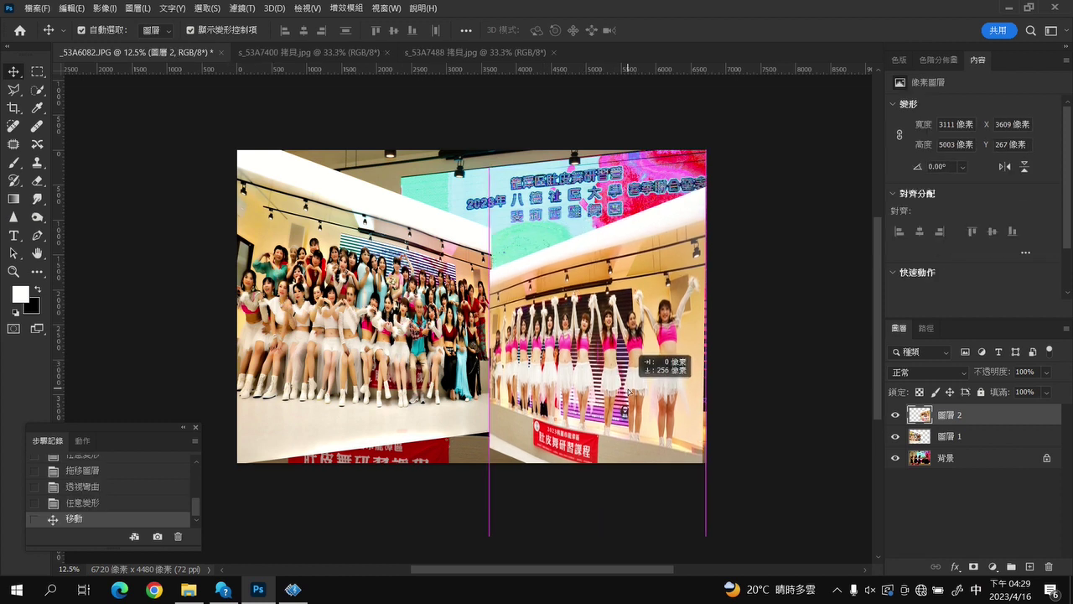
pyautogui.moveTo(627, 377); pyautogui.dragTo(627, 375)
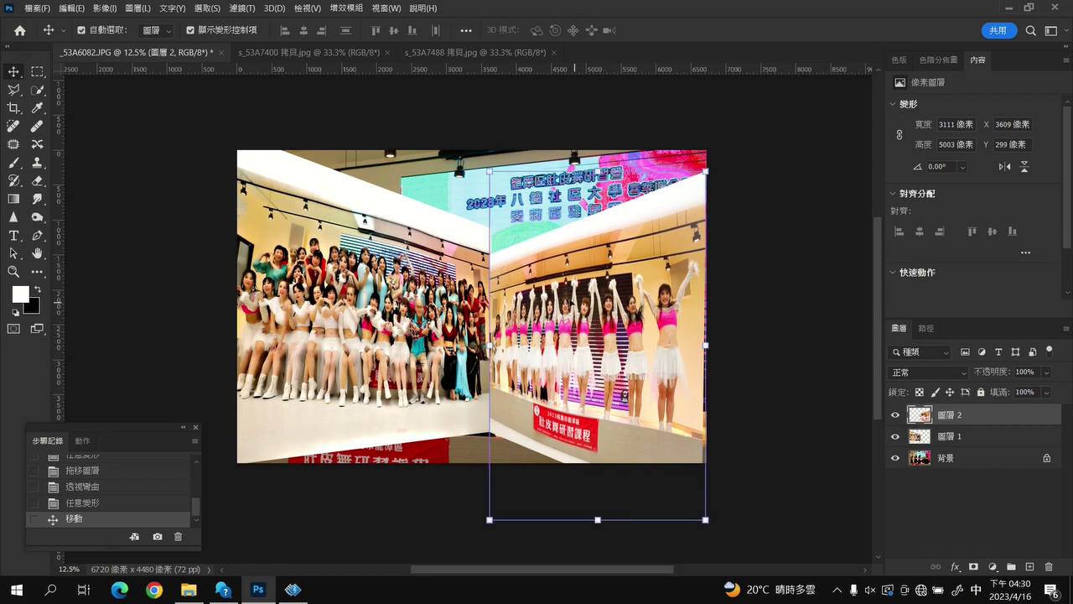
# Stretch 圖層 2 taller and past the canvas's right edge, reposition it, and commit
pyautogui.moveTo(489, 171); pyautogui.dragTo(489, 141)
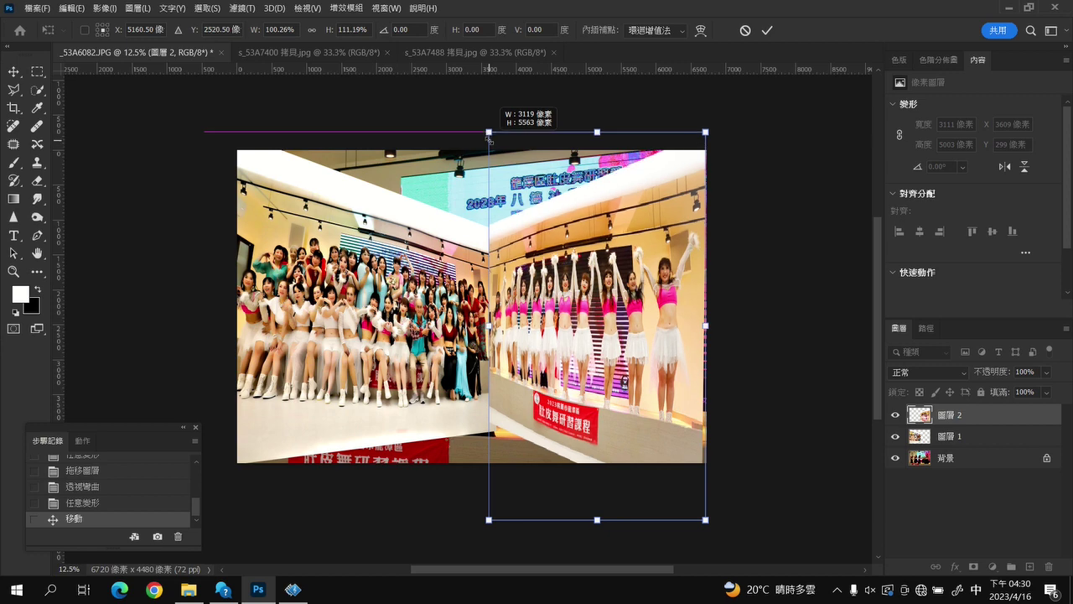
pyautogui.moveTo(490, 521); pyautogui.dragTo(496, 557)
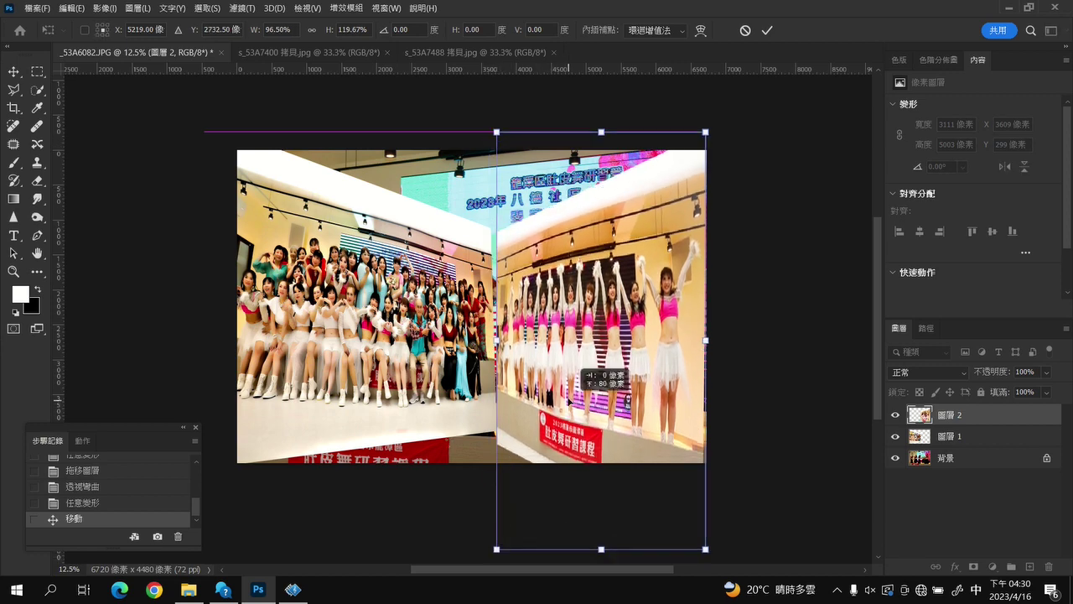
pyautogui.moveTo(582, 370); pyautogui.dragTo(569, 354)
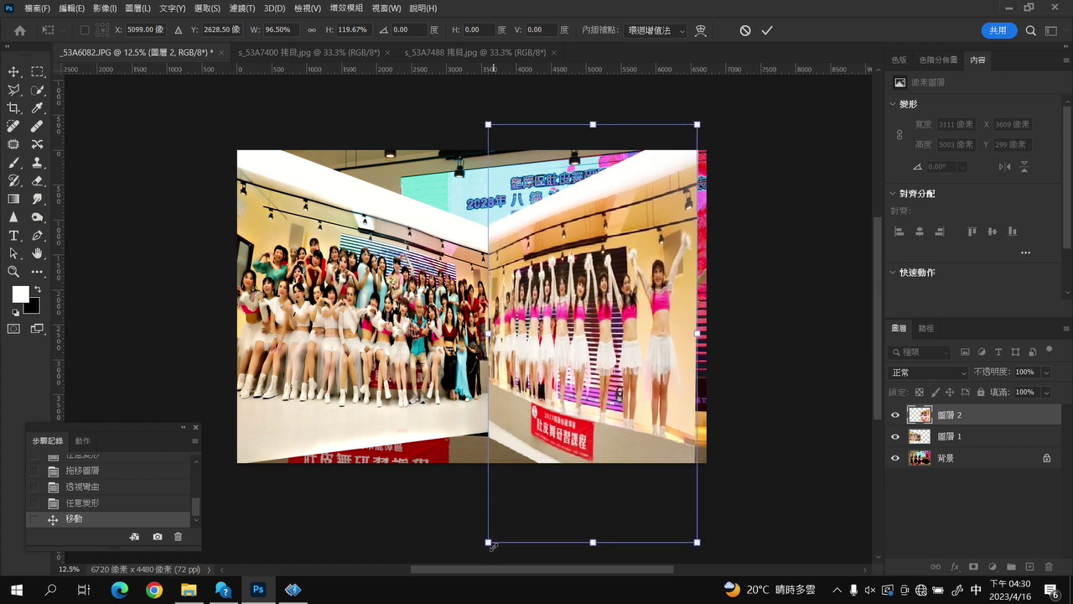
pyautogui.moveTo(493, 544); pyautogui.dragTo(495, 537)
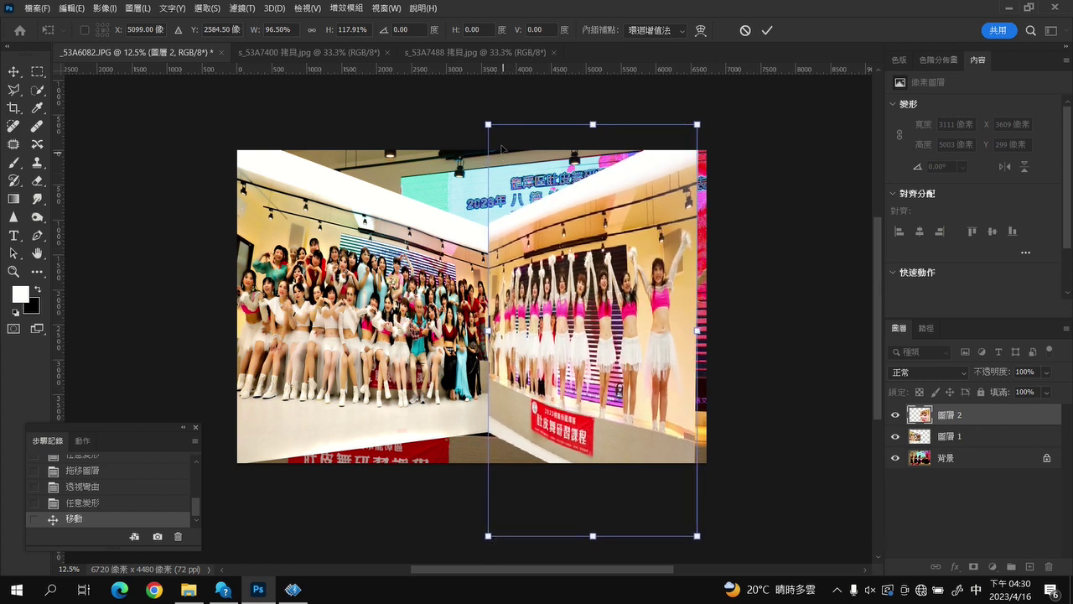
pyautogui.moveTo(490, 125); pyautogui.dragTo(487, 141)
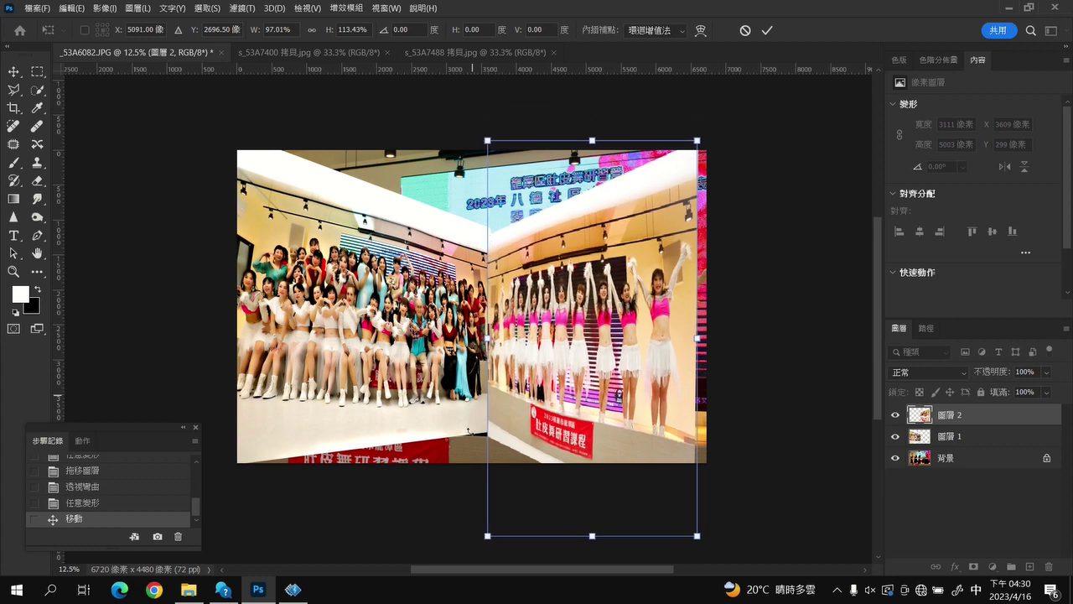
pyautogui.moveTo(489, 537); pyautogui.dragTo(490, 530)
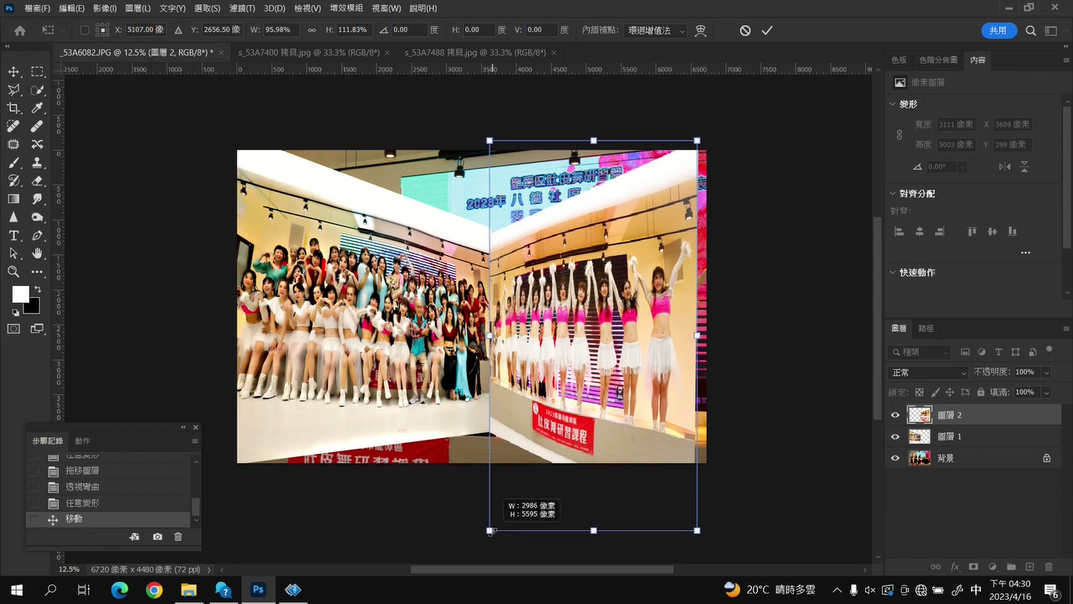
pyautogui.moveTo(545, 426); pyautogui.dragTo(544, 427)
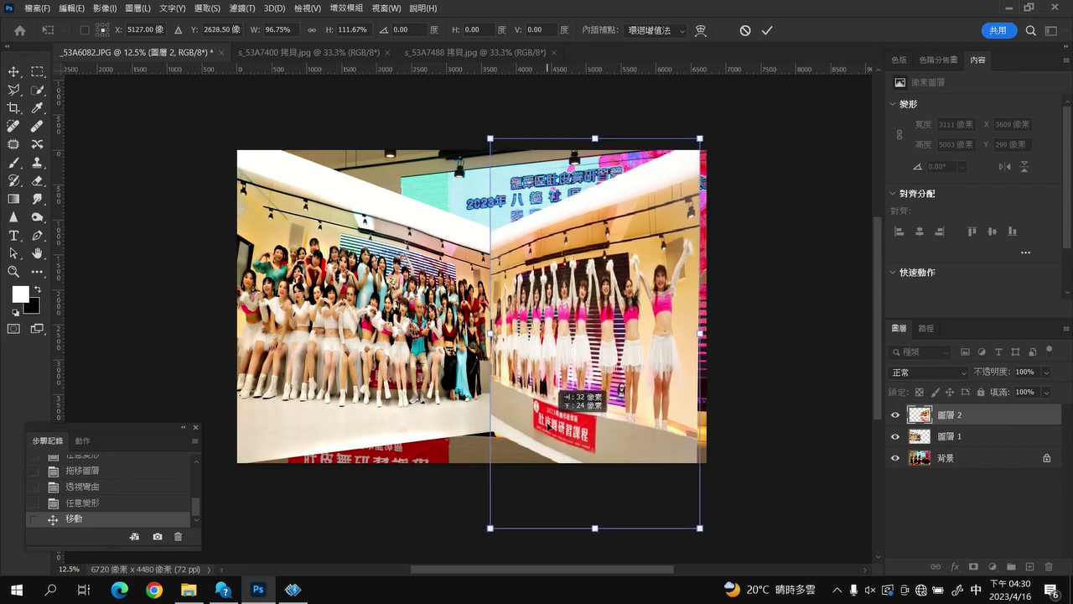
pyautogui.moveTo(545, 425); pyautogui.dragTo(547, 422)
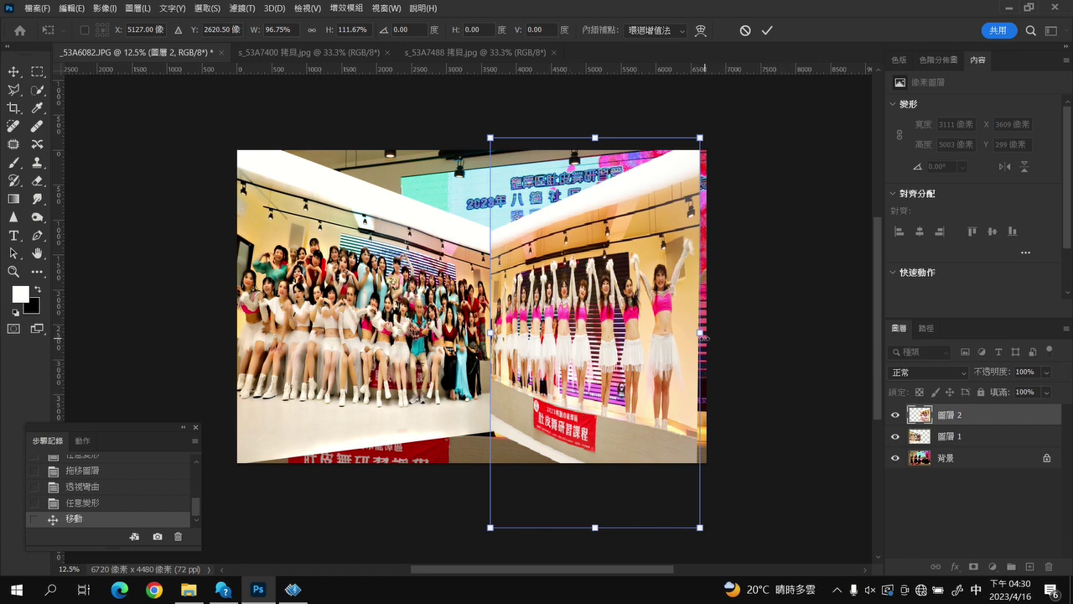
pyautogui.moveTo(700, 334); pyautogui.dragTo(711, 334)
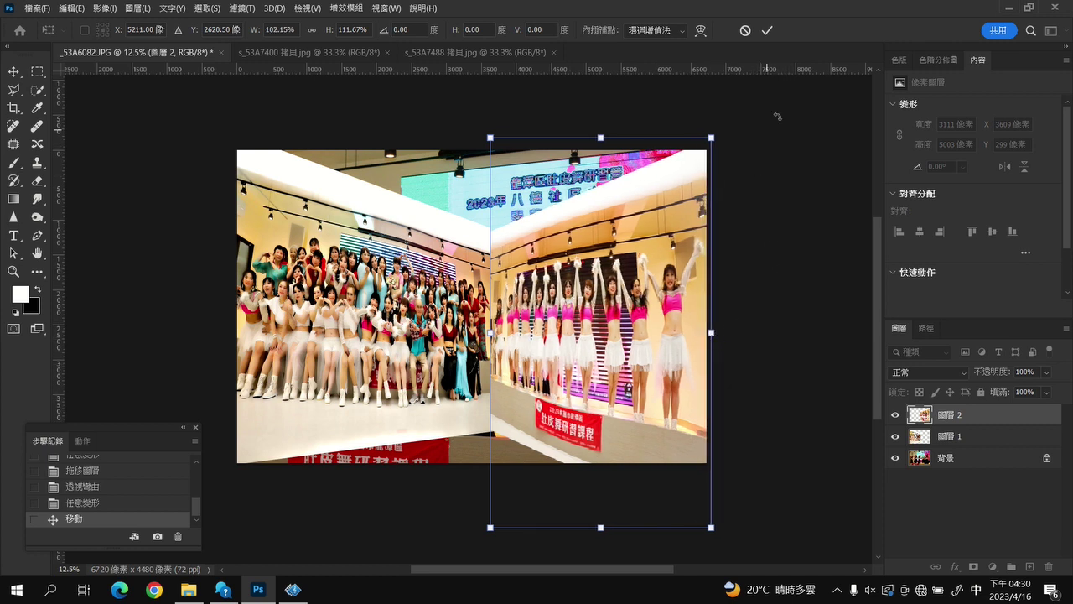
pyautogui.click(766, 30)
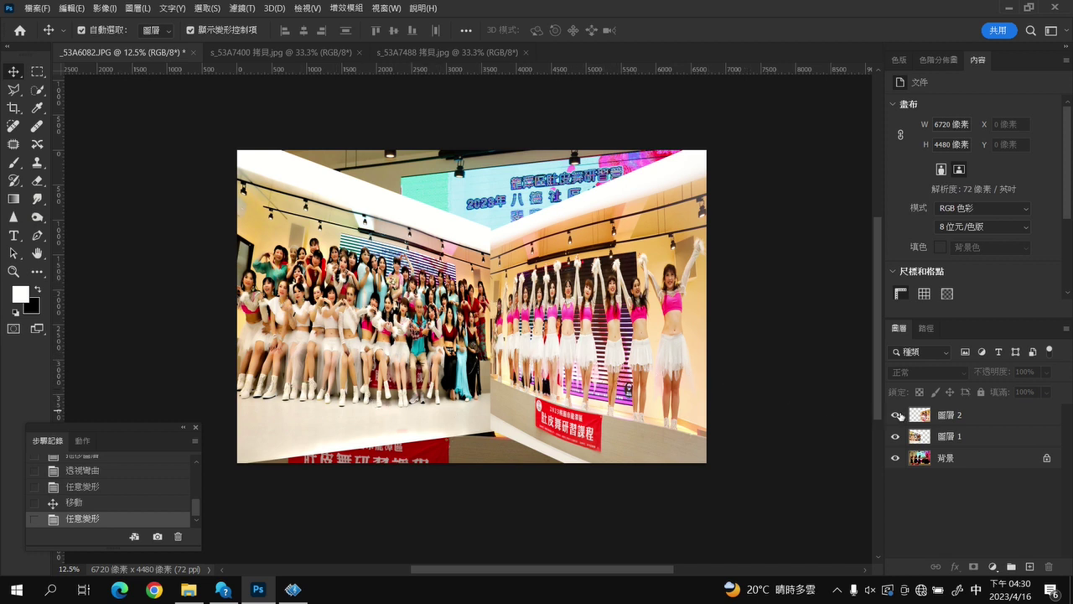
# Hide 圖層 2 and 圖層 1 and duplicate the 背景 layer as 背景 拷貝
pyautogui.click(893, 415)
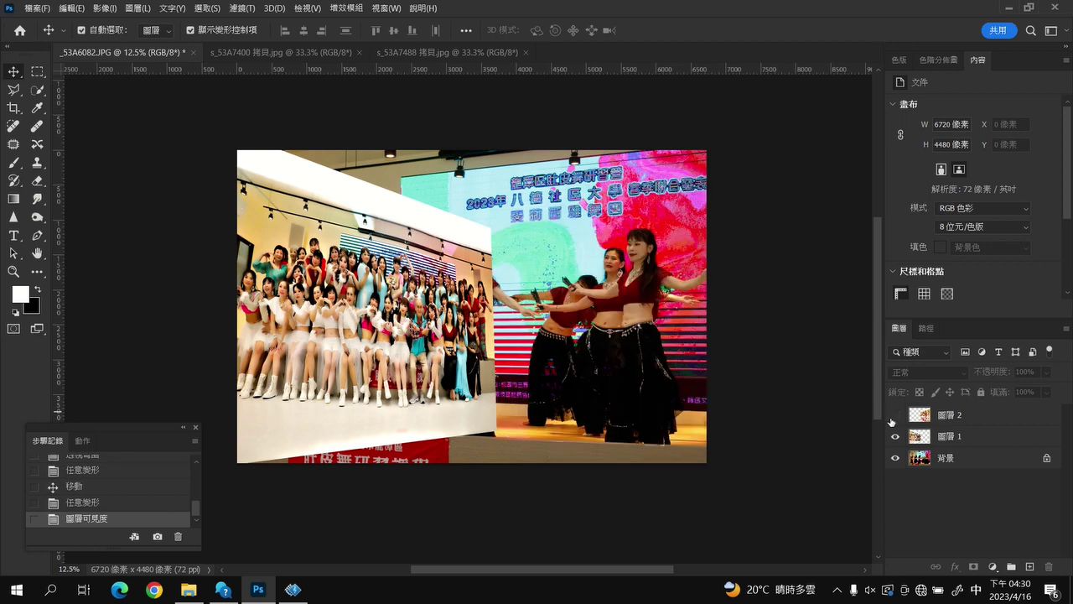
pyautogui.click(893, 437)
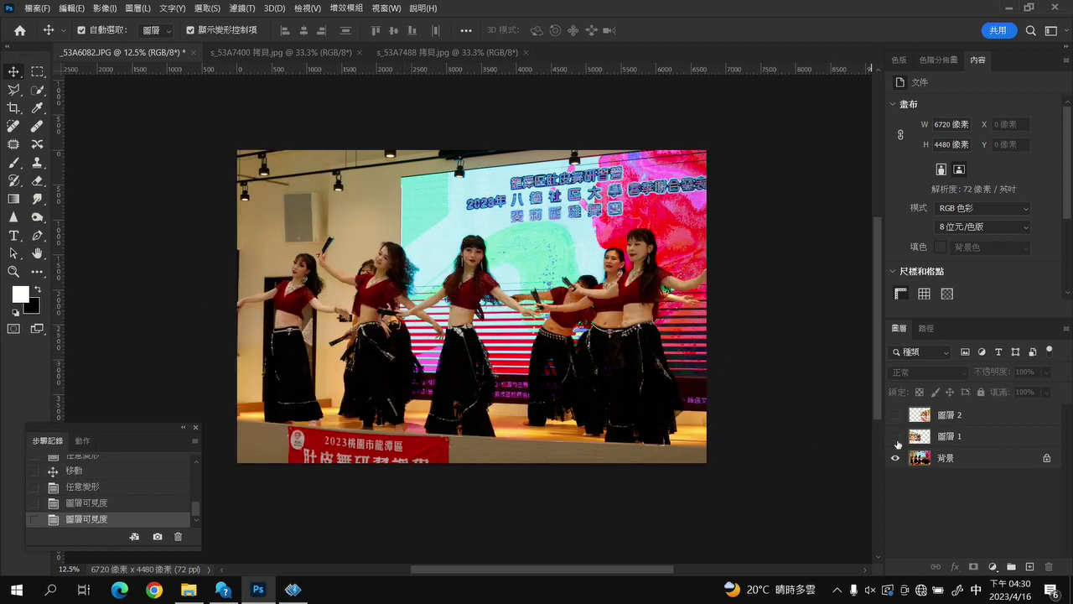
pyautogui.moveTo(960, 464); pyautogui.dragTo(1031, 567)
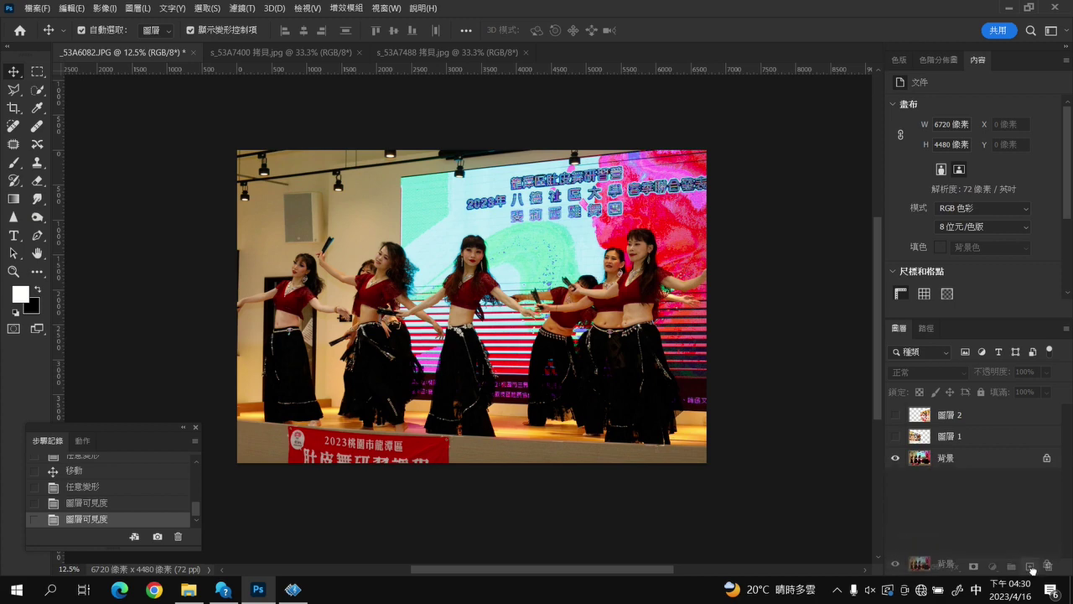
pyautogui.click(233, 10)
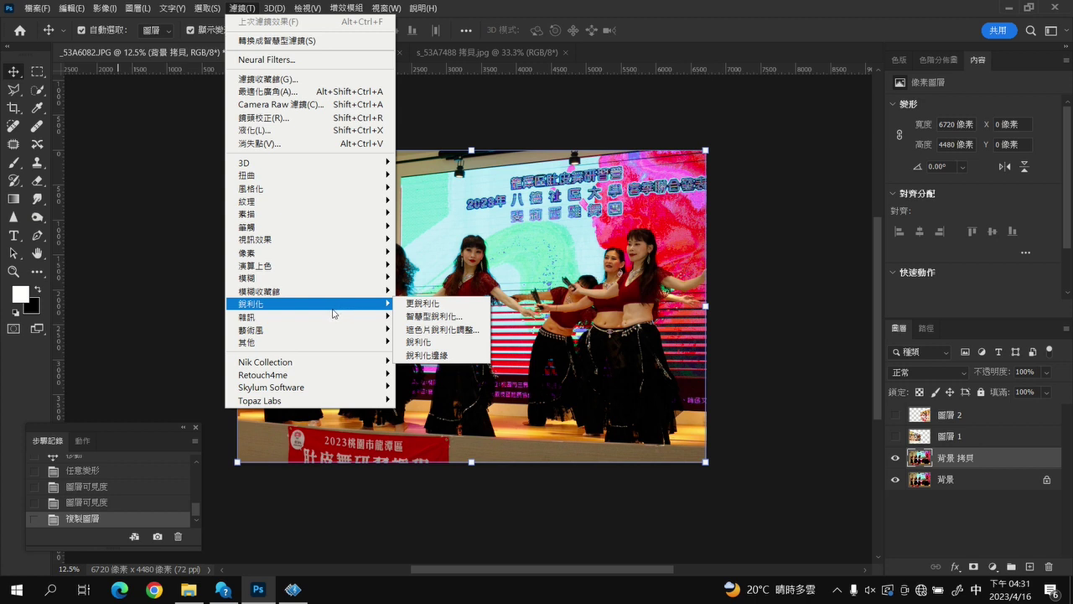
pyautogui.moveTo(307, 277)
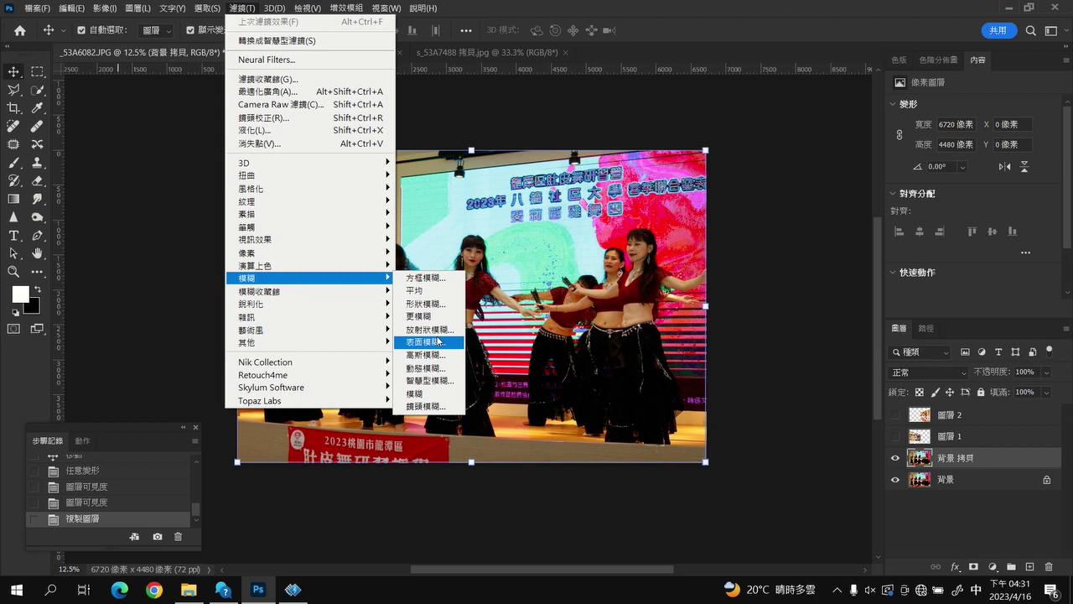
# Blur the 背景 拷貝 layer with a Gaussian Blur of about 29.1 px radius
pyautogui.click(430, 355)
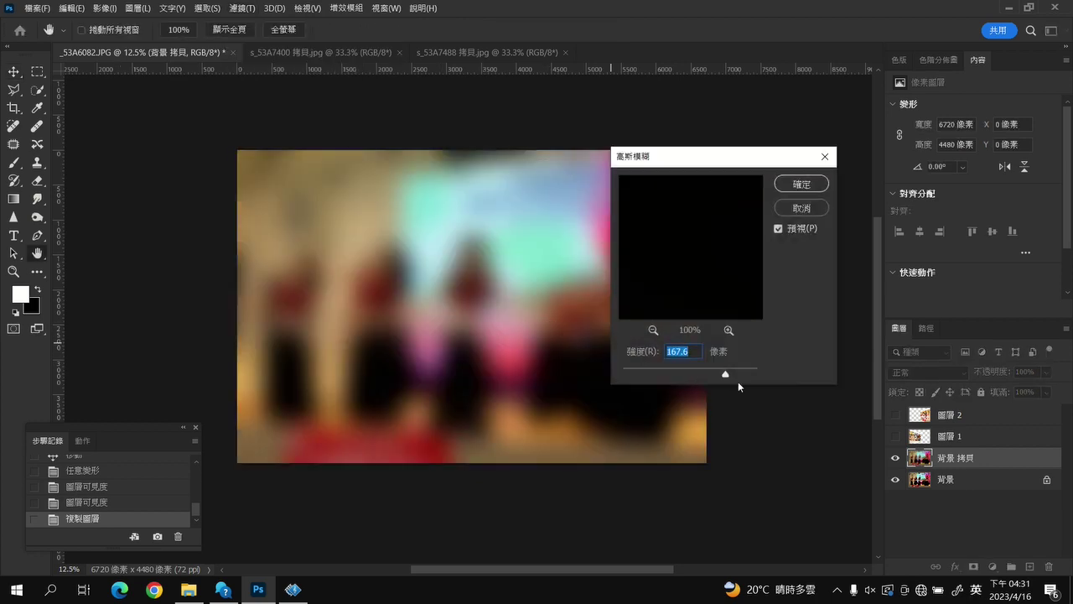
pyautogui.moveTo(733, 378)
pyautogui.mouseDown()
pyautogui.moveTo(679, 382)
pyautogui.moveTo(686, 377)
pyautogui.mouseUp()
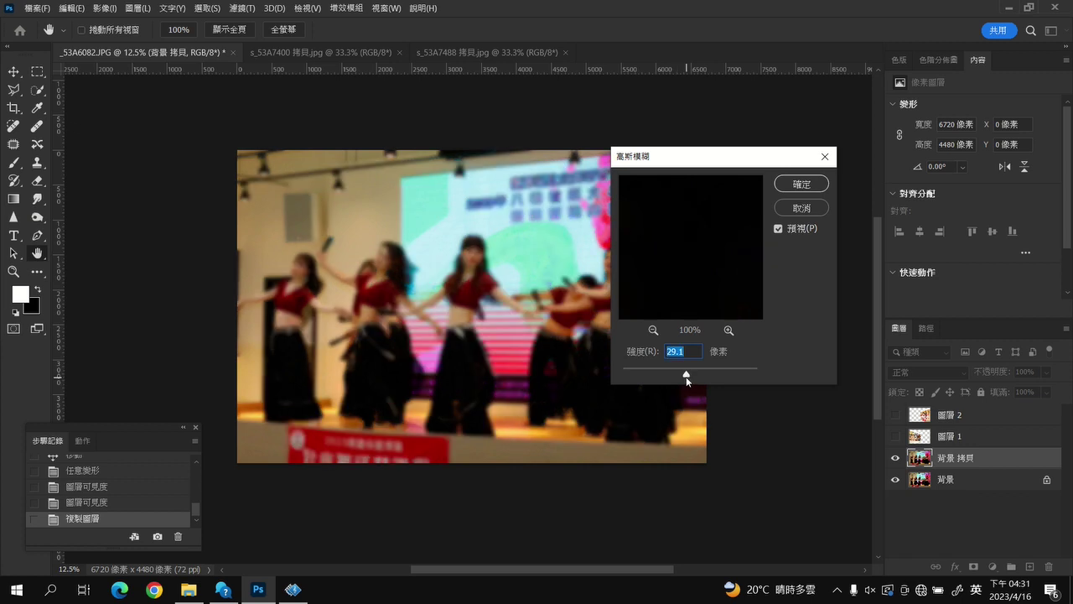
pyautogui.click(811, 188)
pyautogui.press('v')
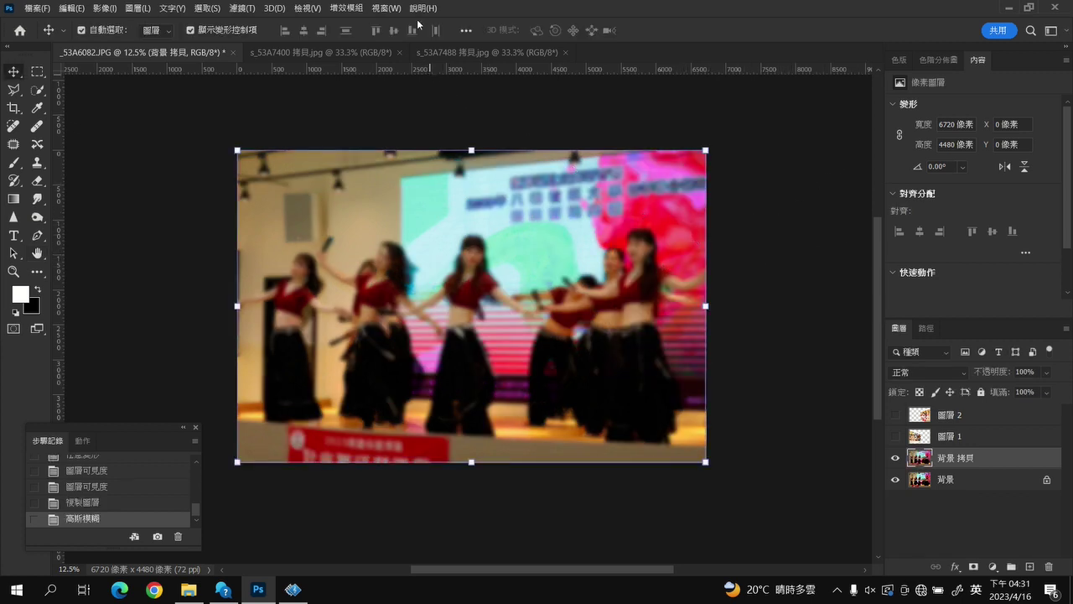
pyautogui.click(40, 10)
# Multi-select s_53A5858, s_53A5959, s_53A6335 and s_53A6414 拷貝.jpg and open them together
pyautogui.click(67, 36)
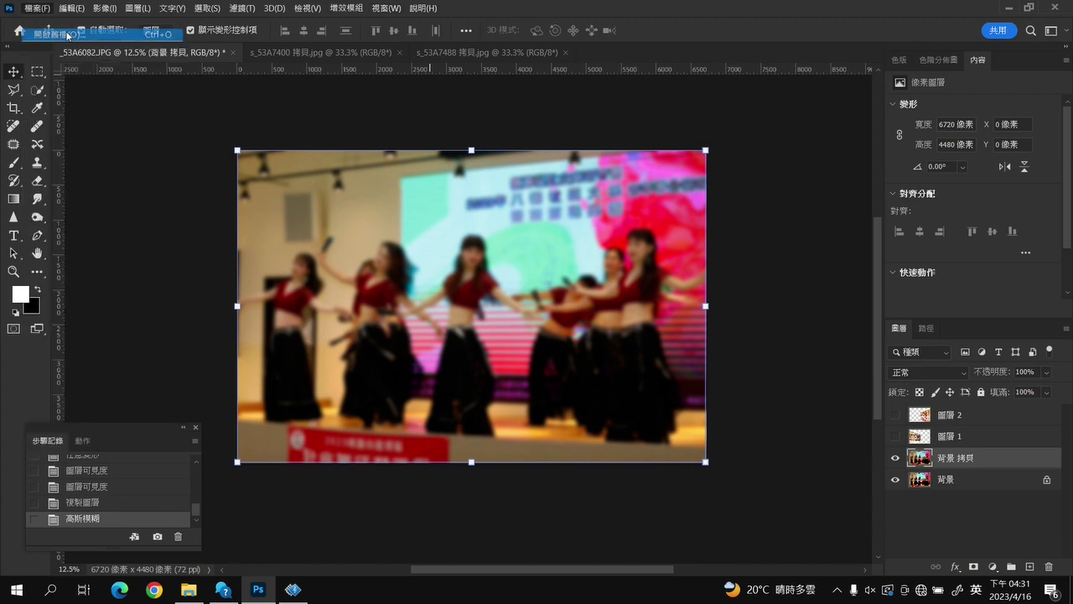
pyautogui.moveTo(804, 168); pyautogui.dragTo(823, 368)
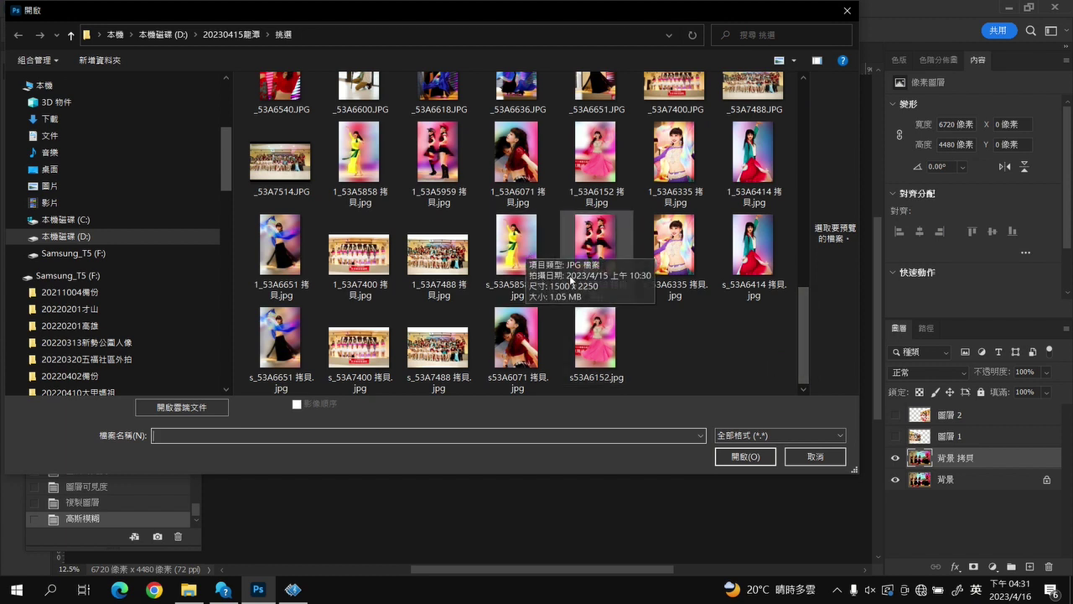
pyautogui.click(518, 251)
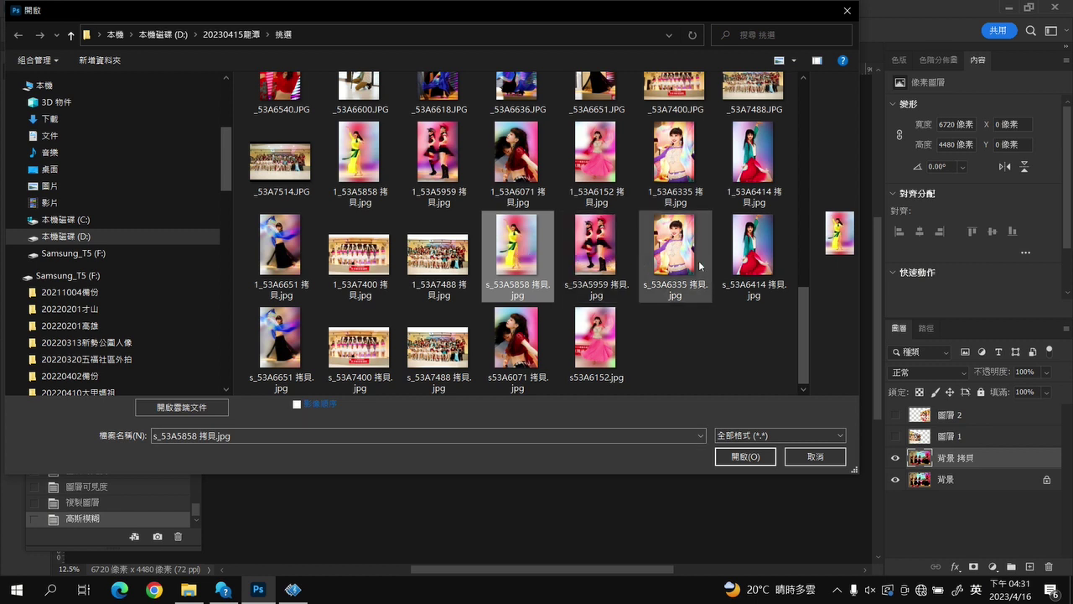
pyautogui.keyDown('shift'); pyautogui.click(741, 262); pyautogui.keyUp('shift')
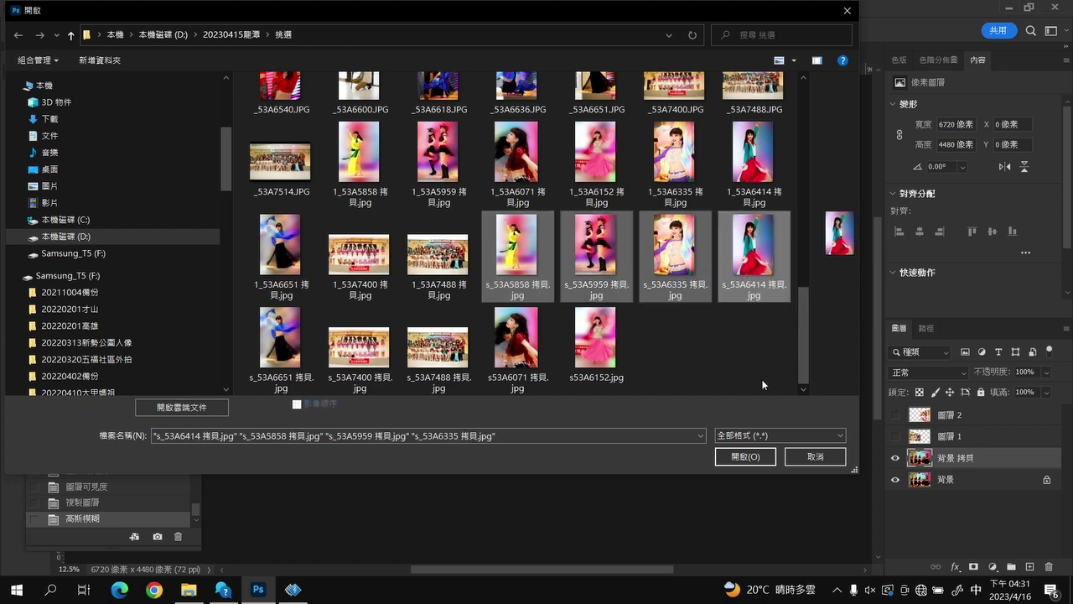
pyautogui.click(752, 456)
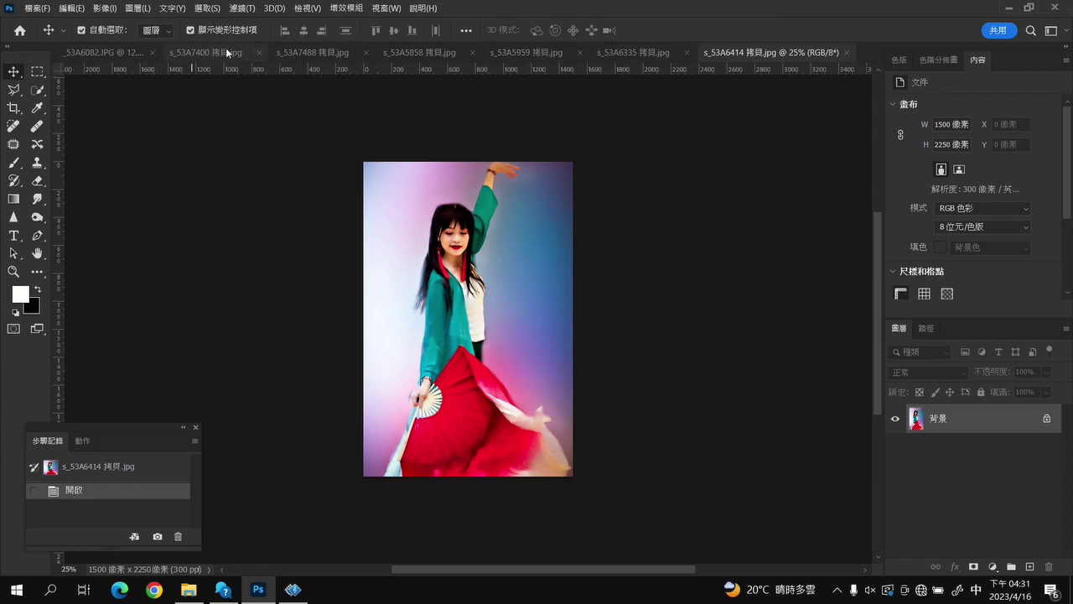
# Drag the yellow-dress and cowgirl photos into the stage picture, side by side
pyautogui.click(430, 52)
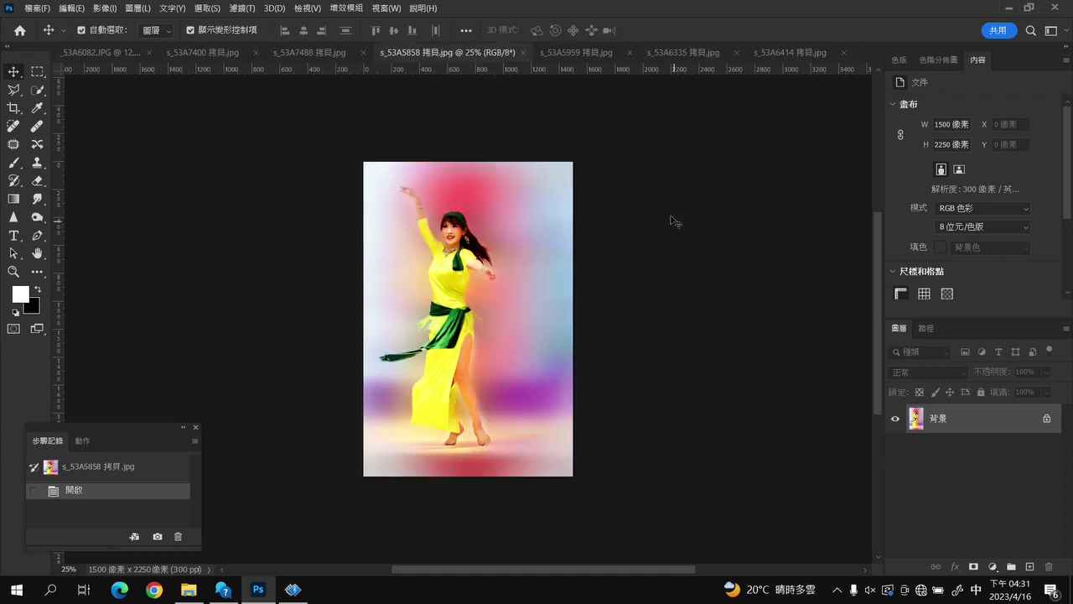
pyautogui.click(559, 53)
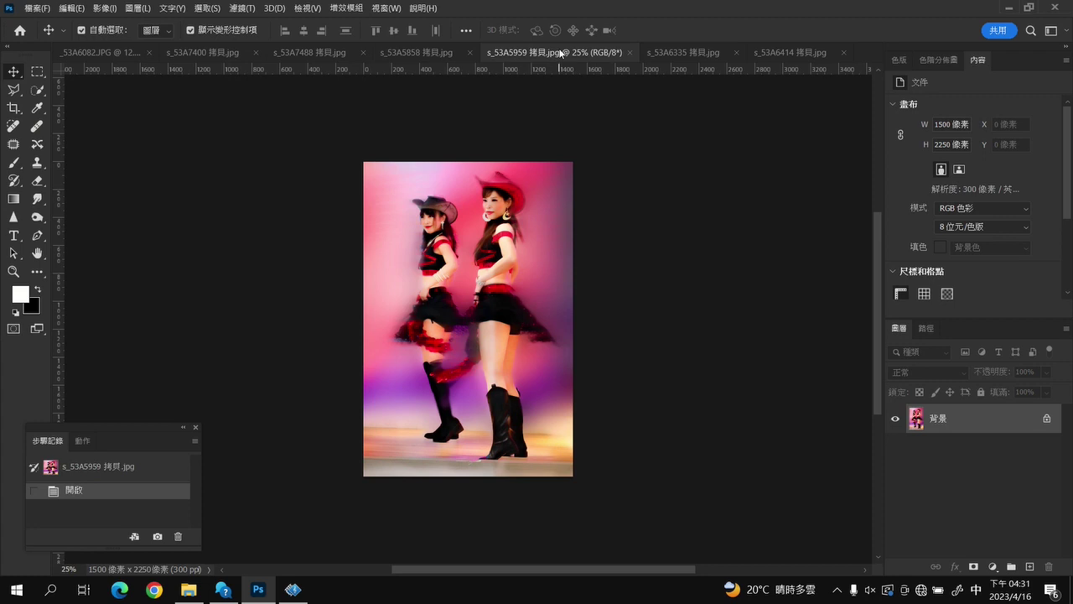
pyautogui.click(655, 52)
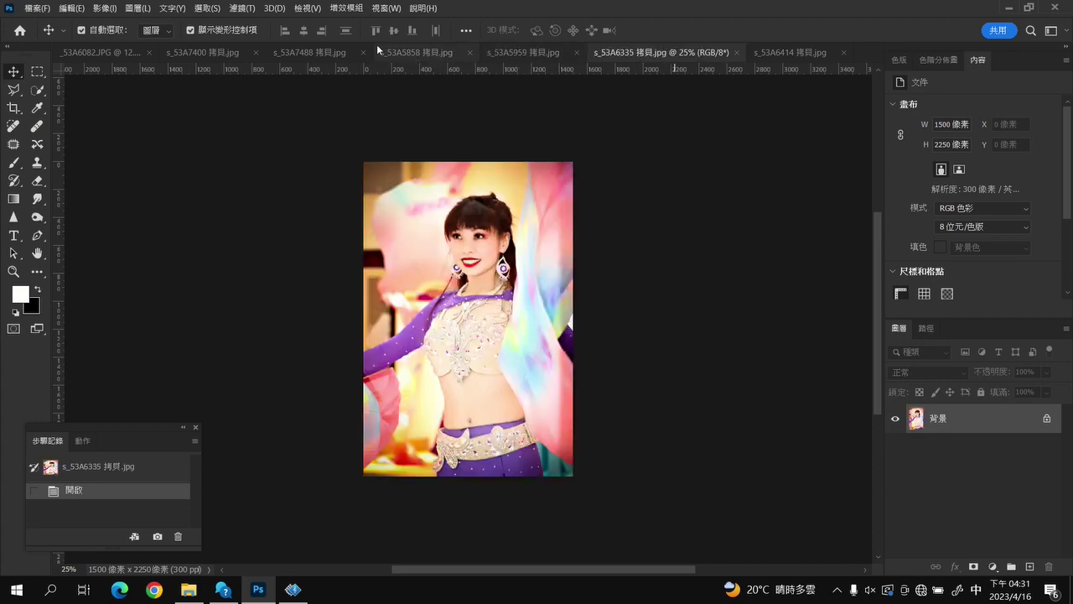
pyautogui.click(417, 50)
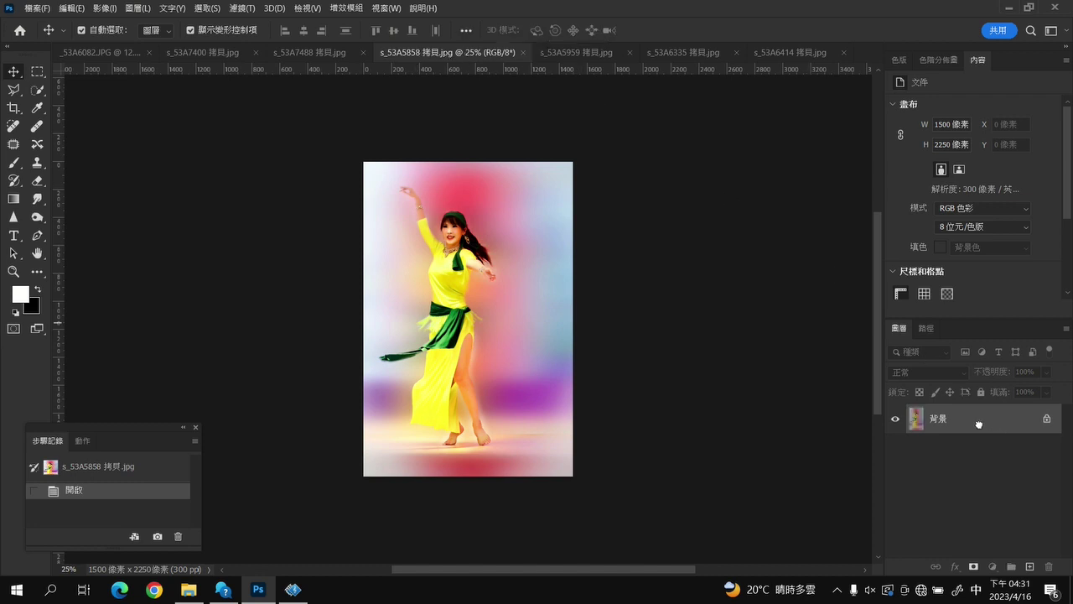
pyautogui.moveTo(977, 419)
pyautogui.mouseDown()
pyautogui.moveTo(360, 94)
pyautogui.moveTo(173, 54)
pyautogui.moveTo(125, 57)
pyautogui.mouseUp()
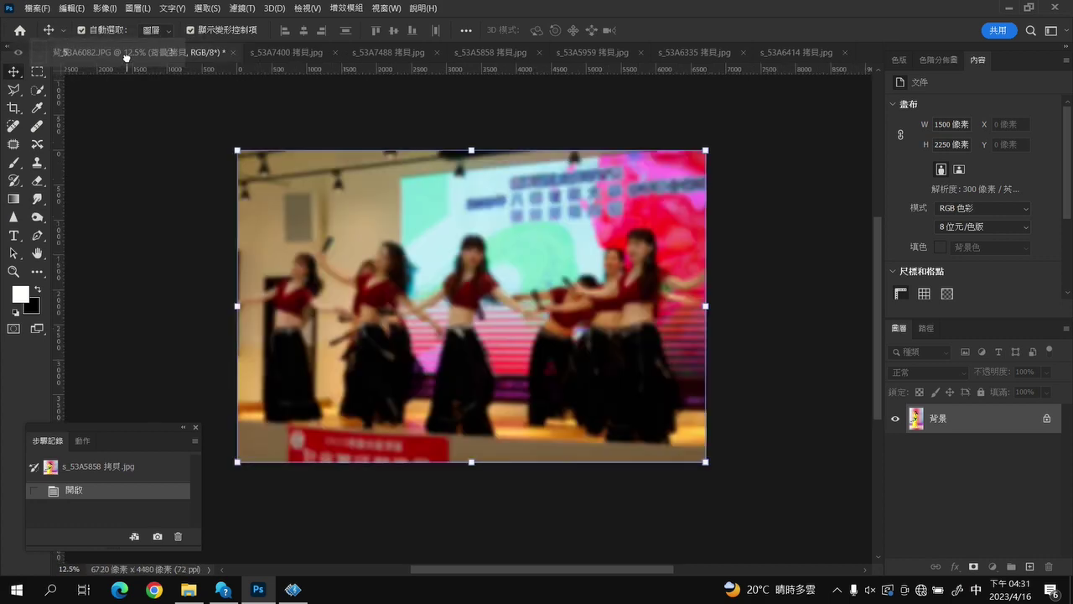
pyautogui.moveTo(125, 57)
pyautogui.mouseDown()
pyautogui.moveTo(367, 254)
pyautogui.moveTo(336, 302)
pyautogui.moveTo(304, 297)
pyautogui.moveTo(316, 297)
pyautogui.mouseUp()
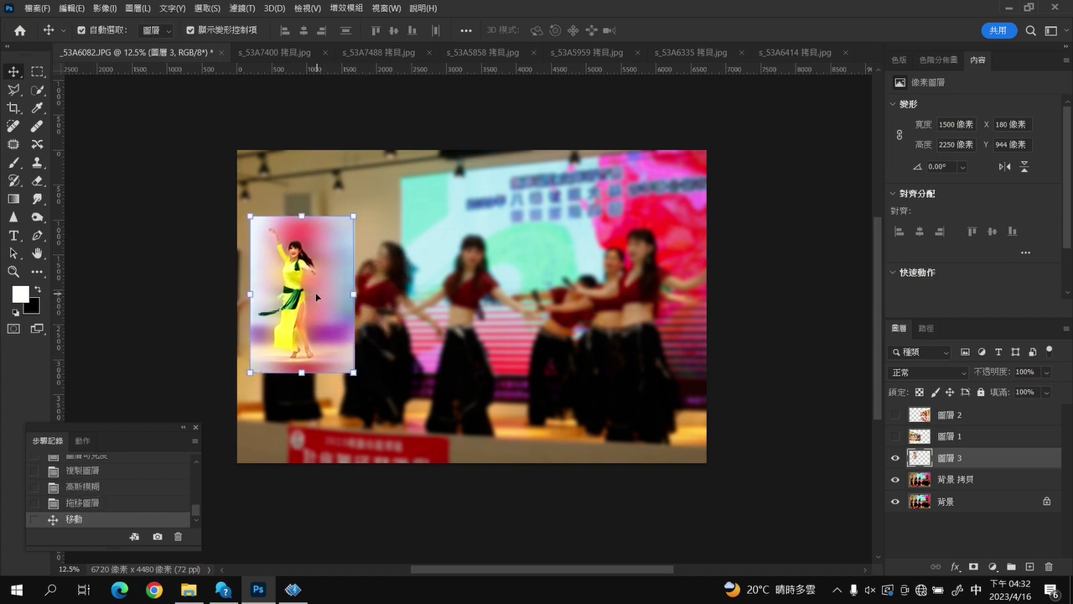
pyautogui.click(472, 55)
pyautogui.click(570, 52)
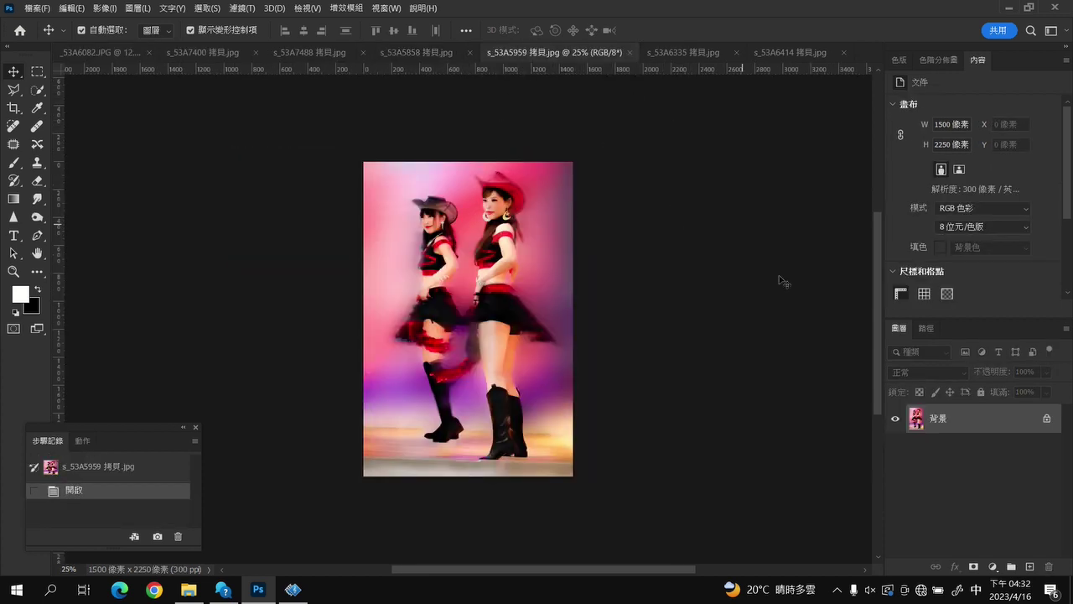
pyautogui.moveTo(966, 419); pyautogui.dragTo(382, 254)
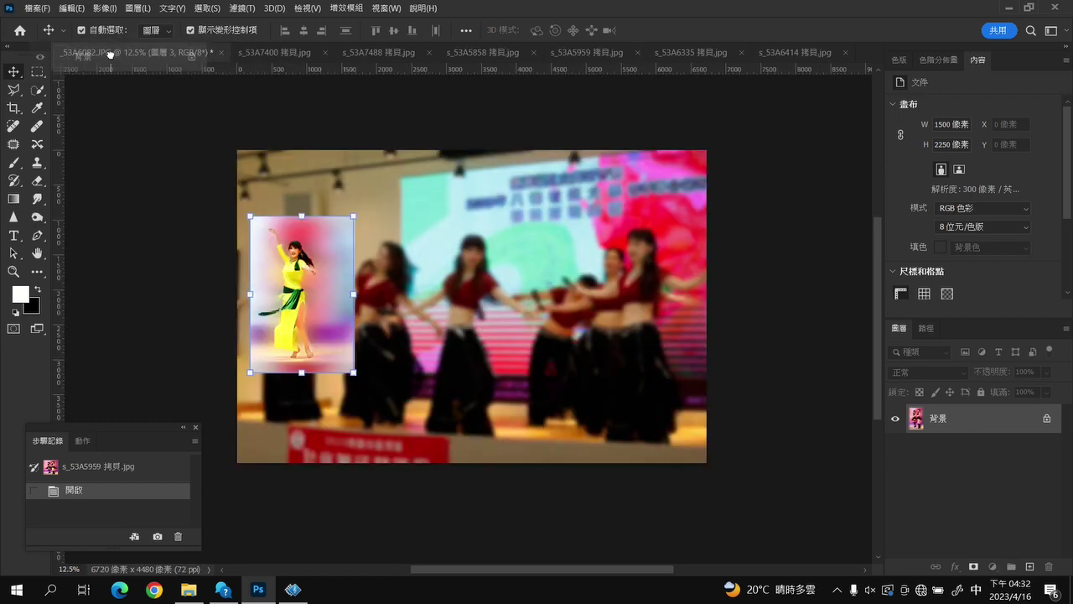
pyautogui.moveTo(467, 230); pyautogui.dragTo(472, 256)
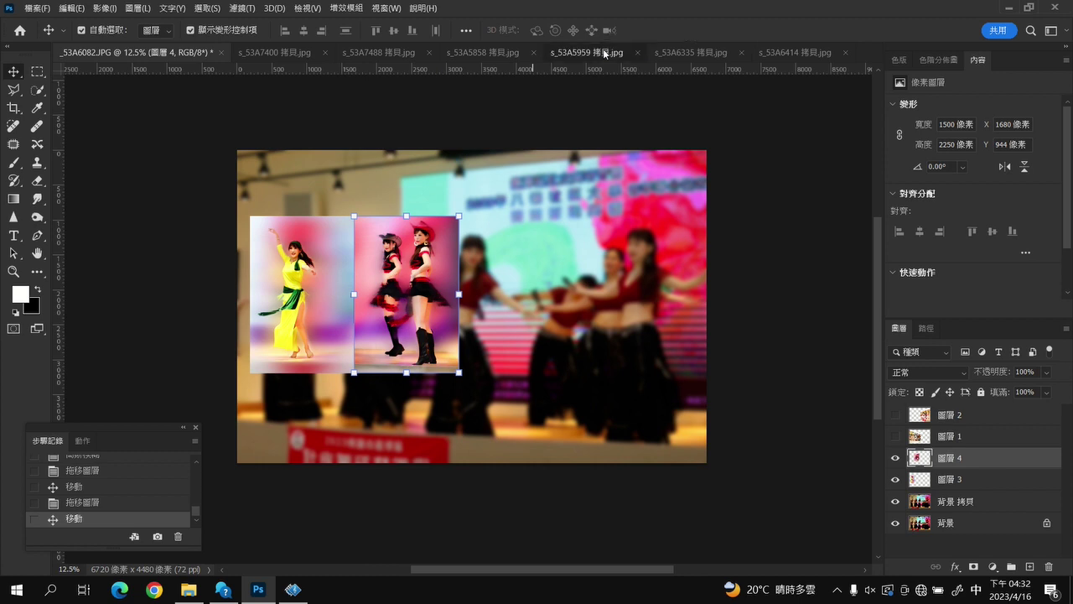
# Add the purple-costume and green-jacket photos to the right end of the row
pyautogui.click(611, 54)
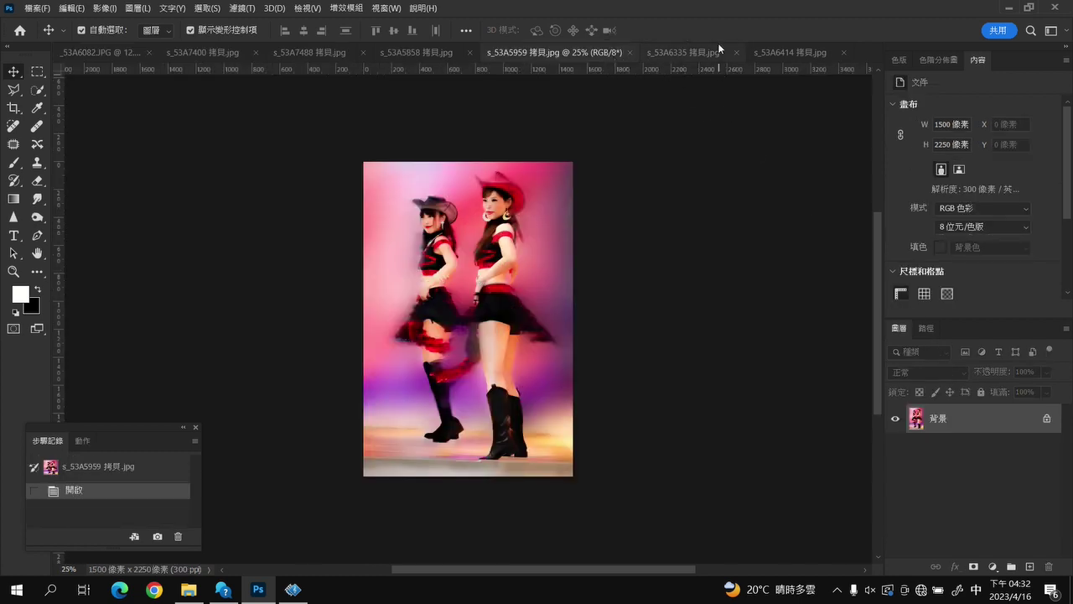
pyautogui.click(694, 52)
pyautogui.moveTo(932, 429); pyautogui.dragTo(512, 252)
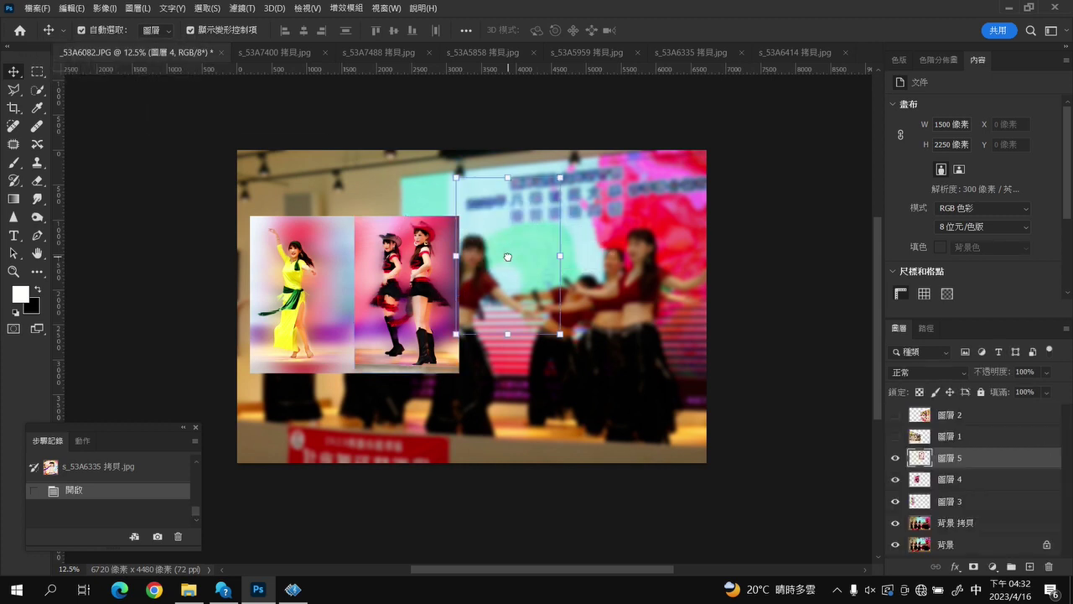
pyautogui.moveTo(529, 237); pyautogui.dragTo(533, 293)
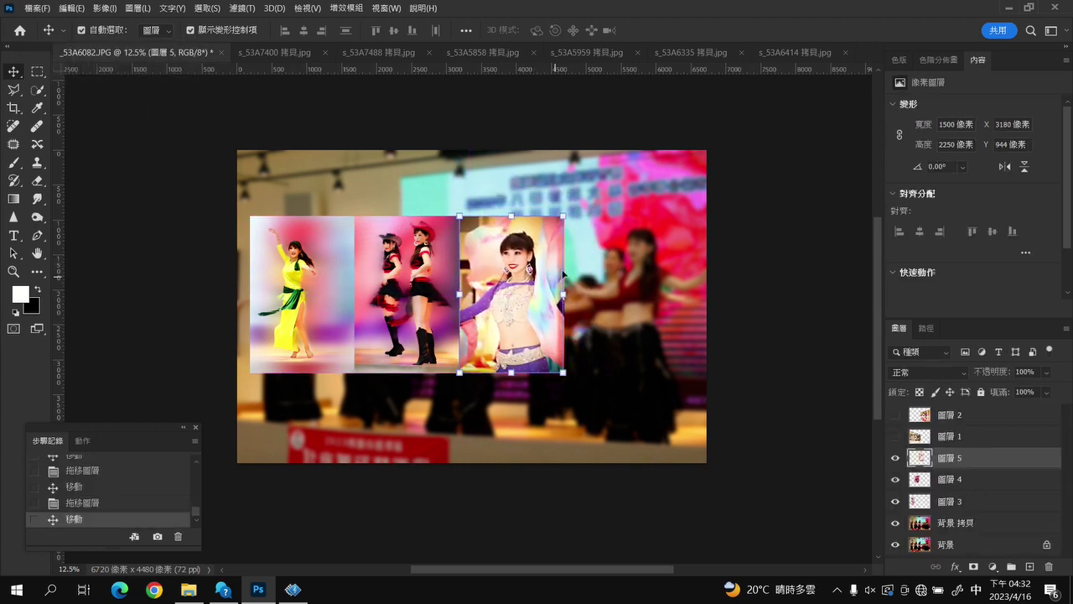
pyautogui.click(804, 52)
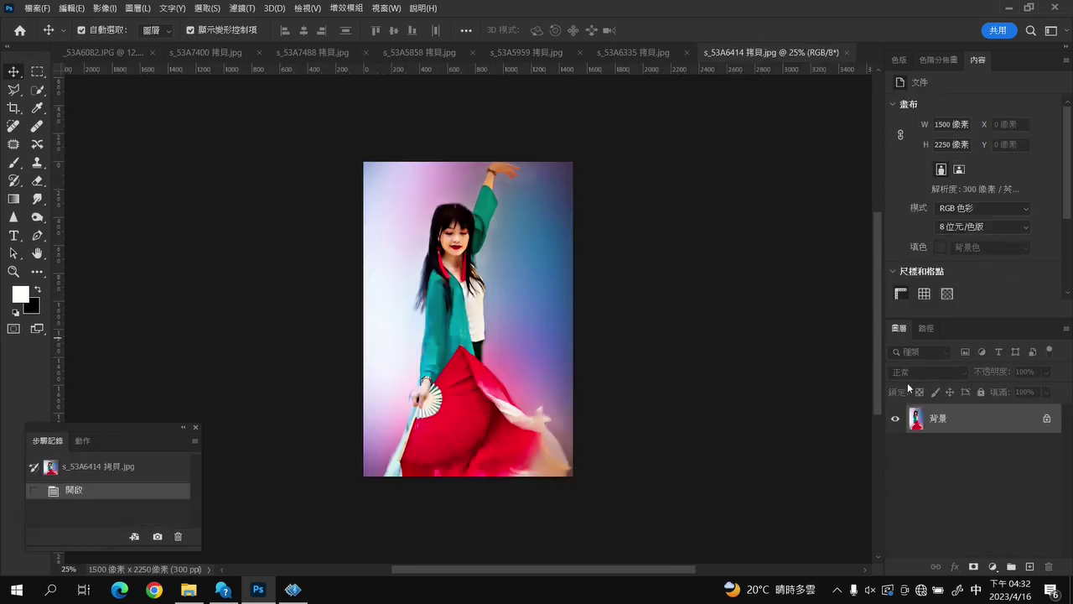
pyautogui.moveTo(970, 422)
pyautogui.mouseDown()
pyautogui.moveTo(638, 275)
pyautogui.moveTo(624, 299)
pyautogui.mouseUp()
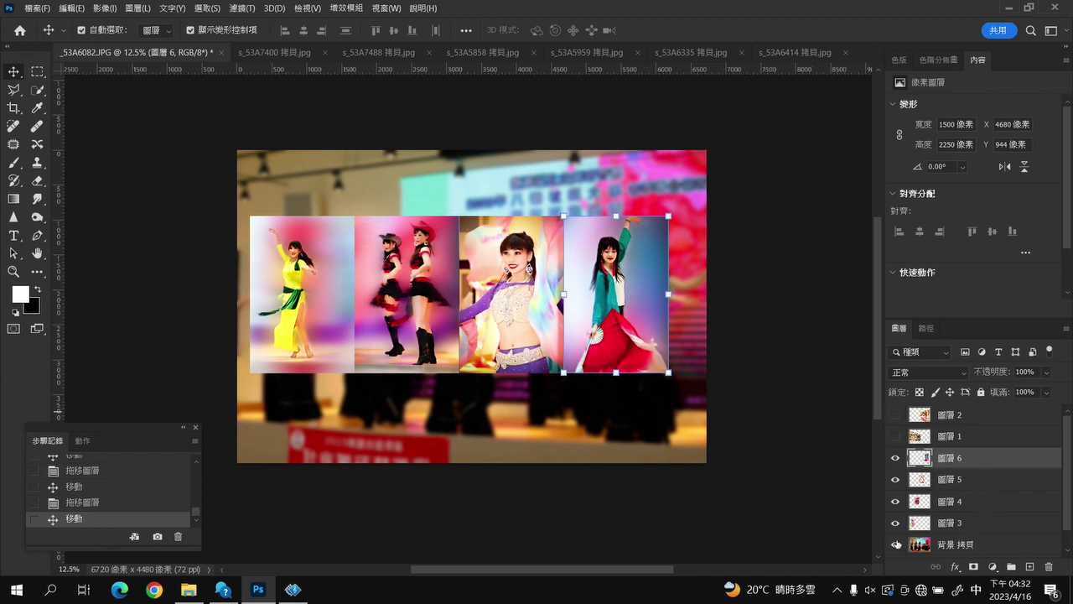
# Hide 背景 拷貝 and 背景, then Merge Visible the dancer photos into 圖層 5
pyautogui.click(894, 544)
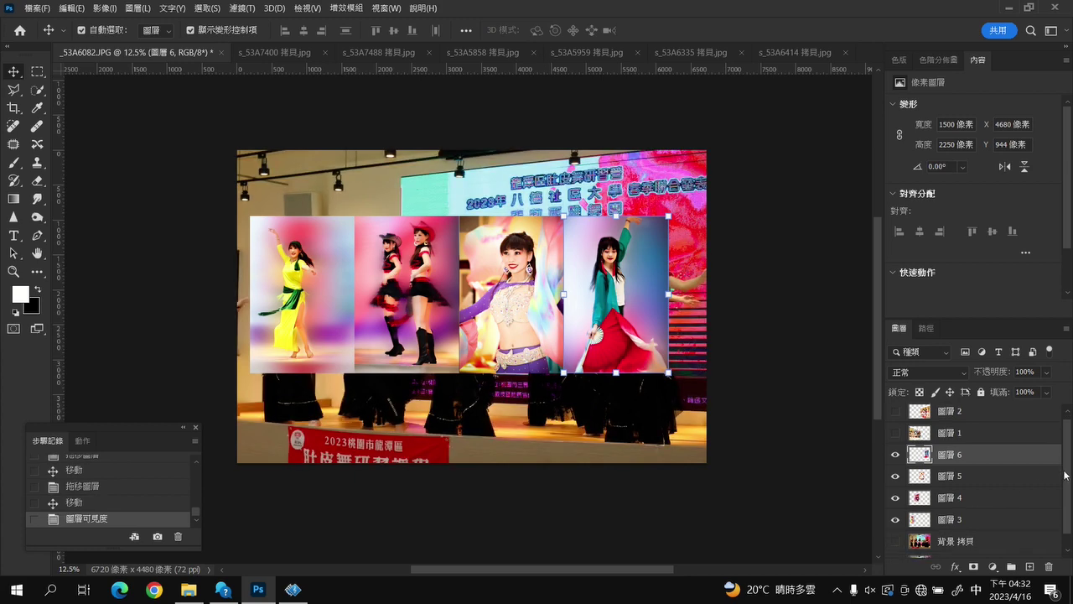
pyautogui.scroll(-1, 989, 469)
pyautogui.click(895, 545)
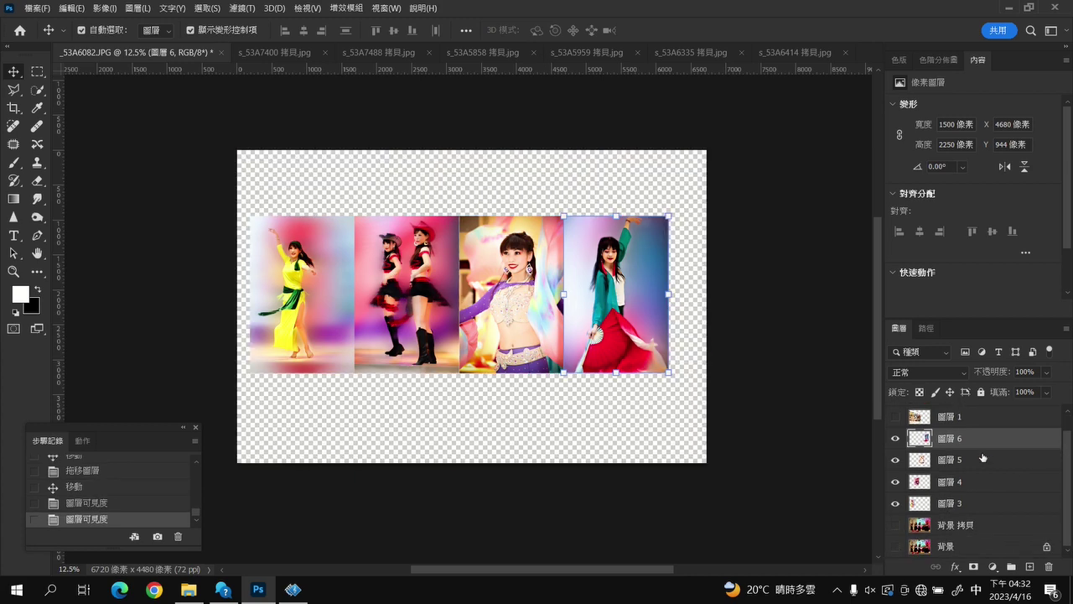
pyautogui.rightClick(979, 459)
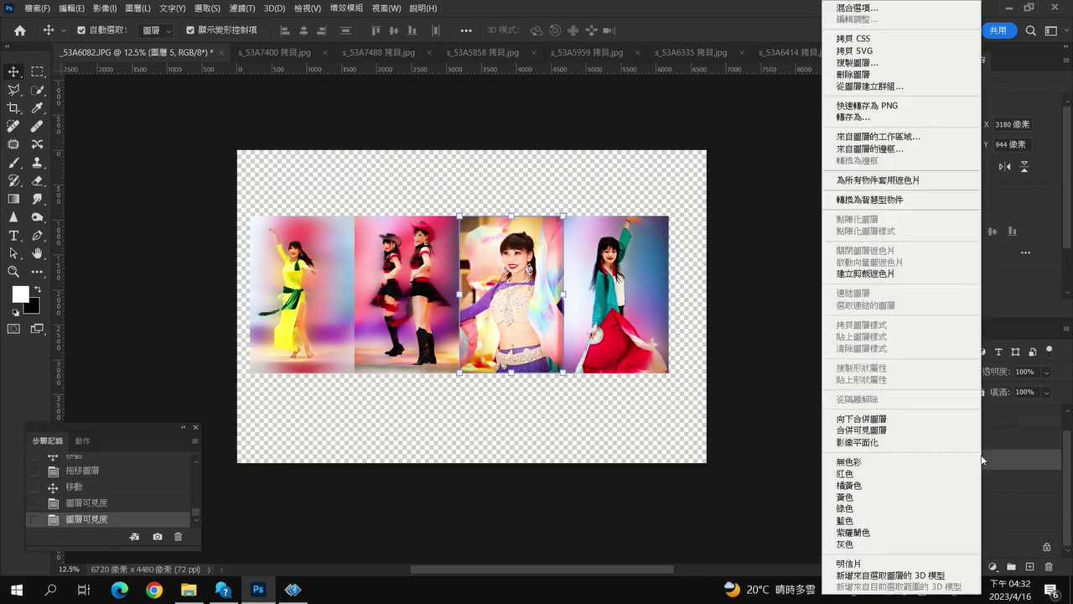
pyautogui.click(929, 430)
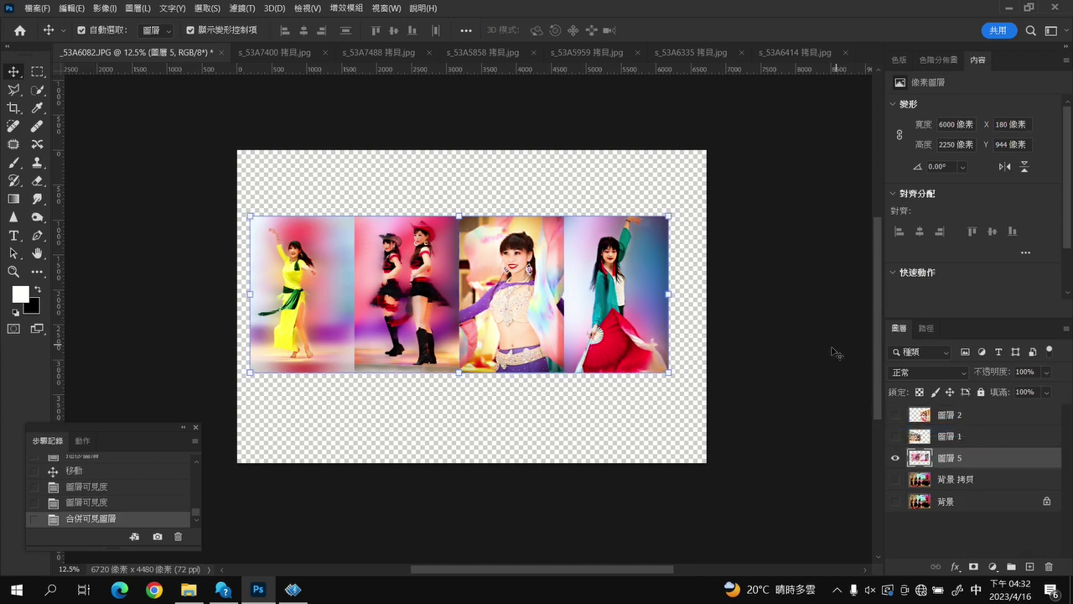
pyautogui.click(65, 10)
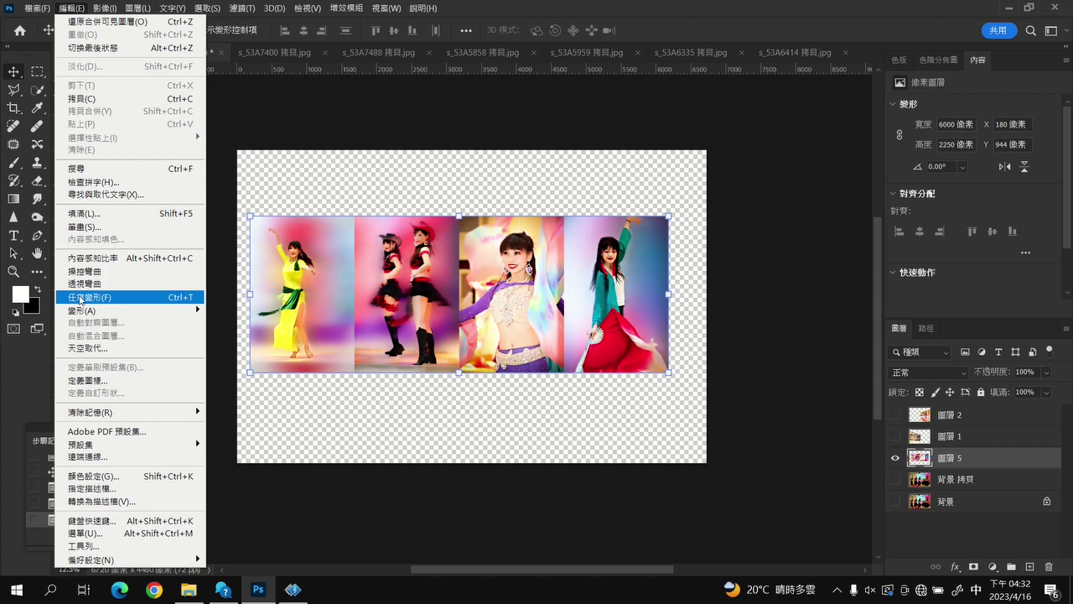
# Define a Perspective Warp plane covering the whole merged dancer strip, then switch to Warp mode
pyautogui.click(78, 285)
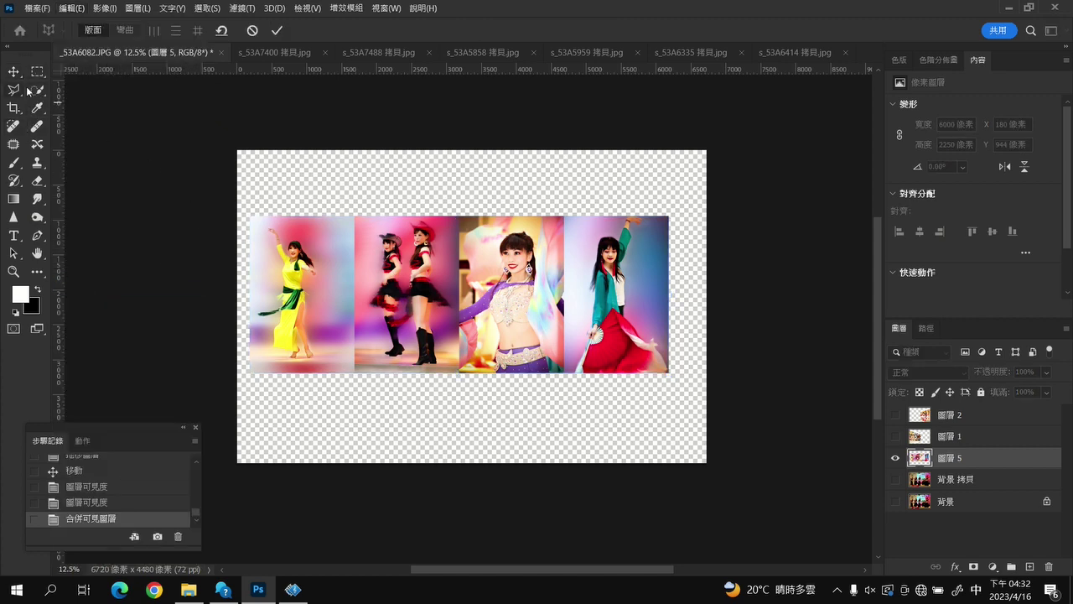
pyautogui.click(71, 8)
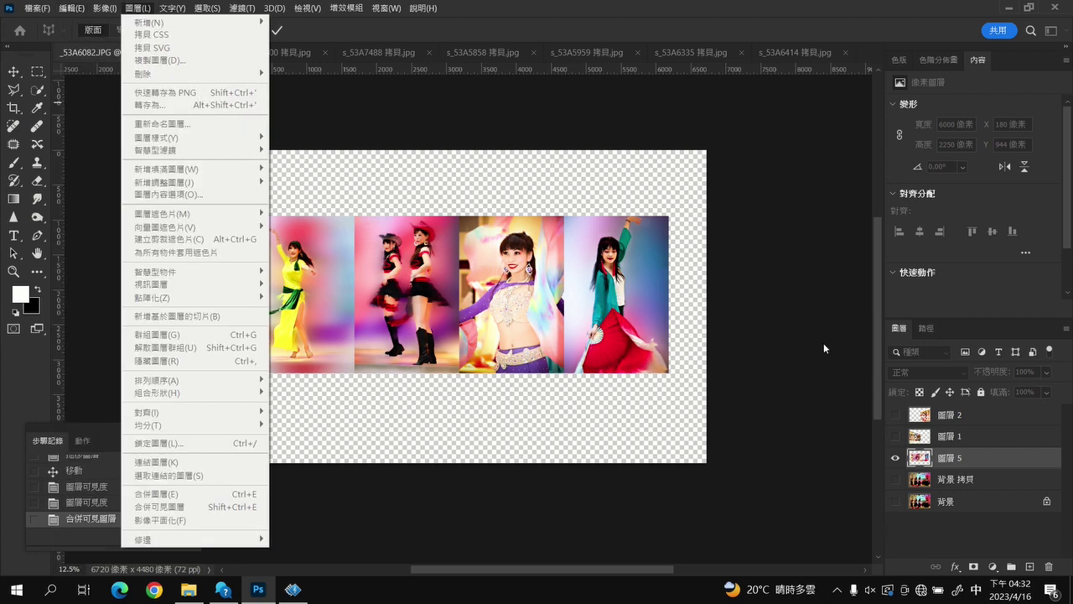
pyautogui.click(994, 459)
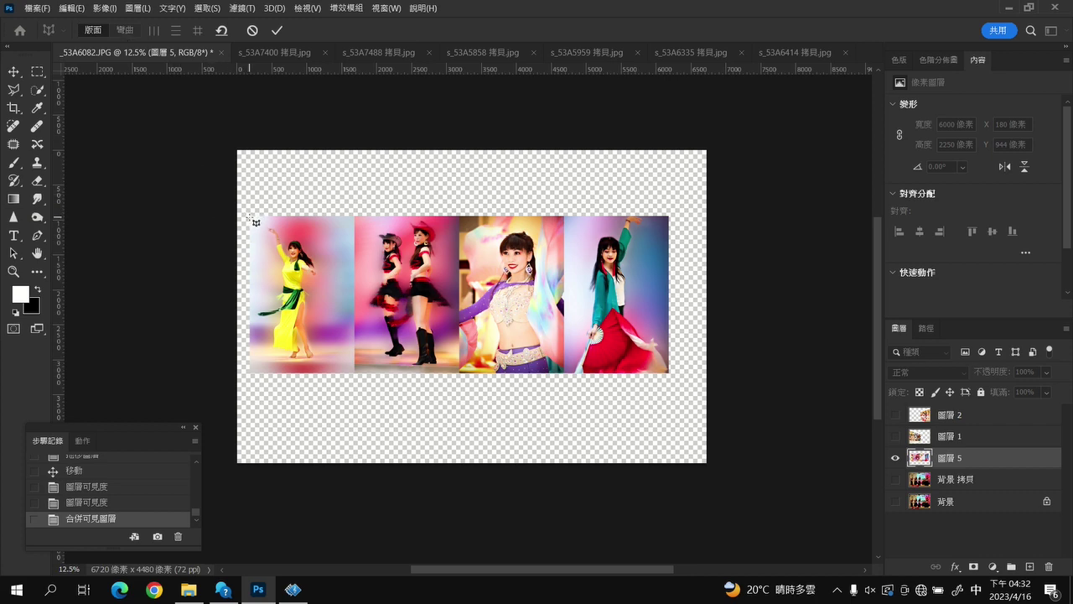
pyautogui.moveTo(249, 217); pyautogui.dragTo(676, 378)
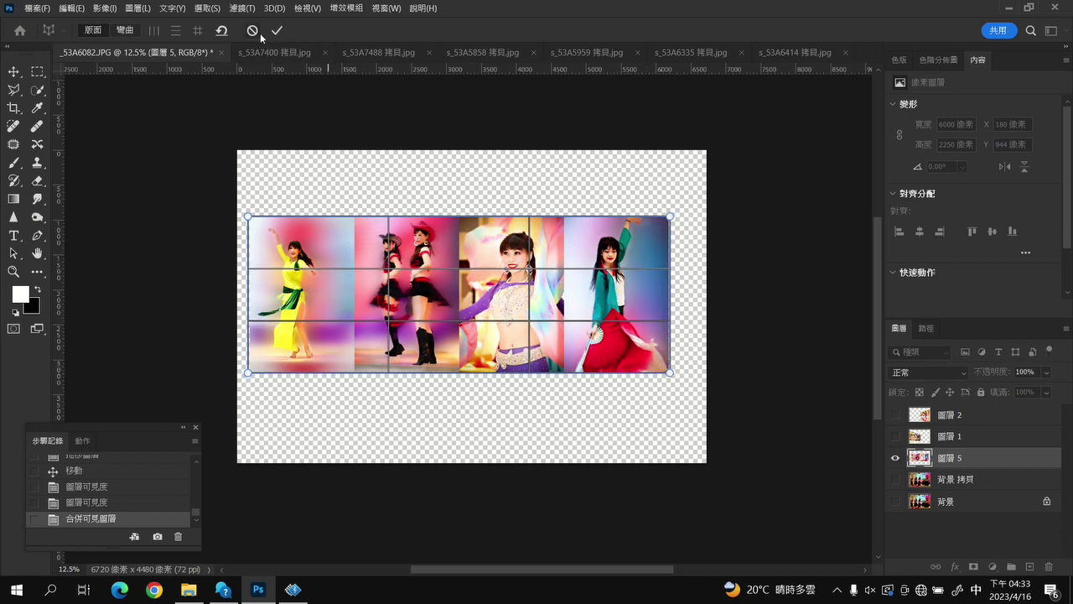
pyautogui.click(124, 31)
pyautogui.click(255, 221)
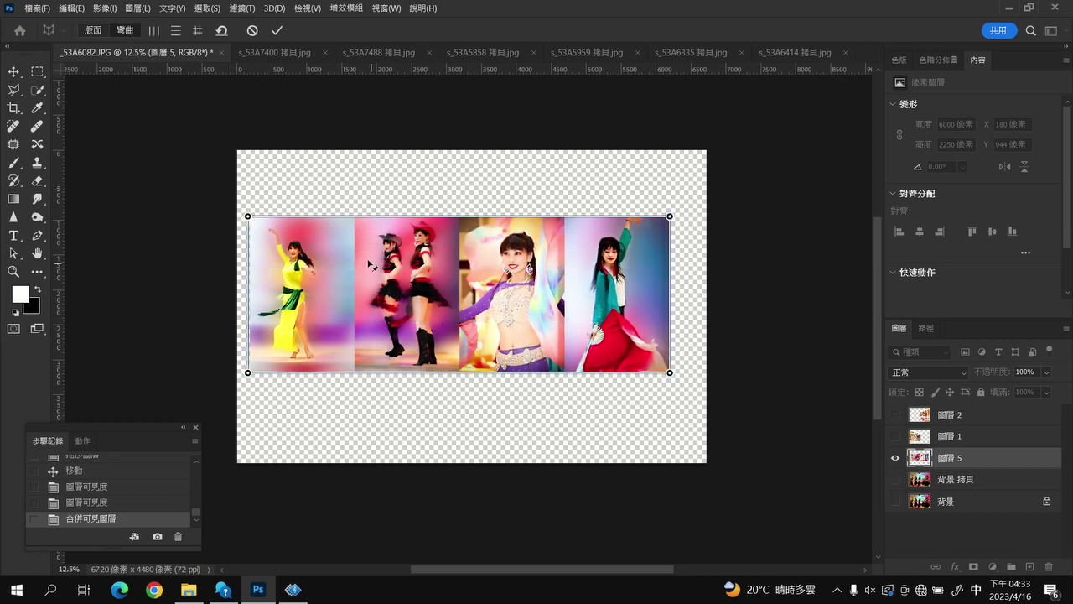
# Drag the four corner pins into a trapezoid narrowing toward the right
pyautogui.moveTo(249, 217); pyautogui.dragTo(240, 149)
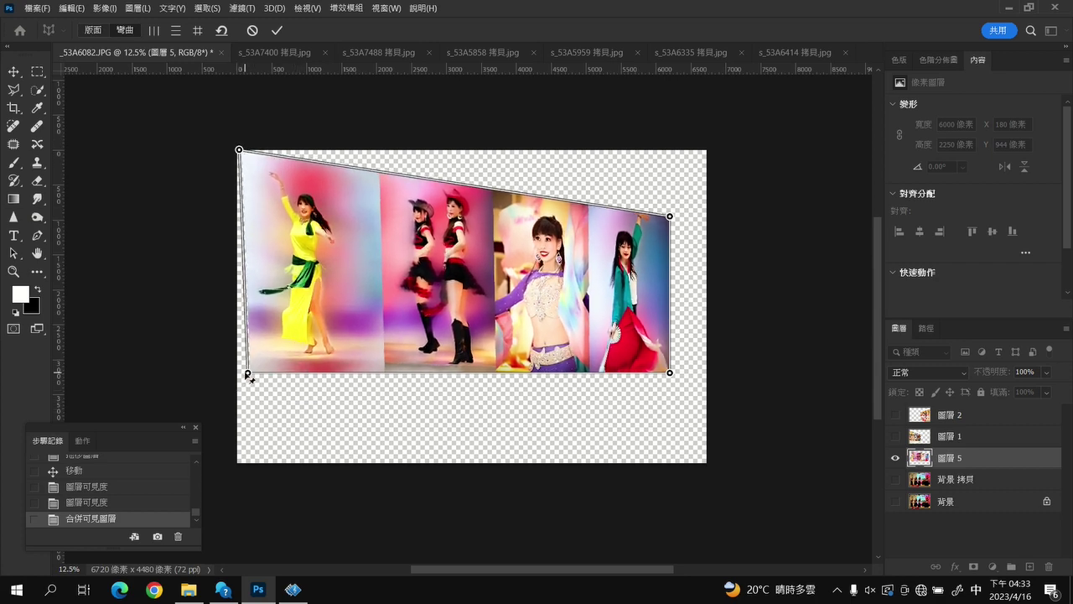
pyautogui.moveTo(248, 373); pyautogui.dragTo(206, 475)
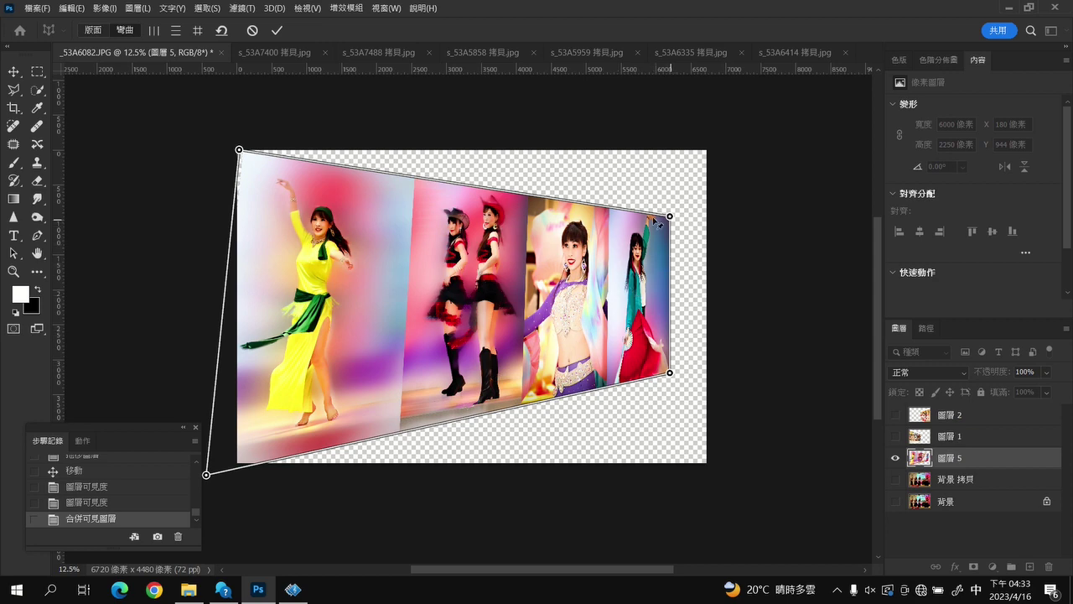
pyautogui.moveTo(669, 216); pyautogui.dragTo(602, 186)
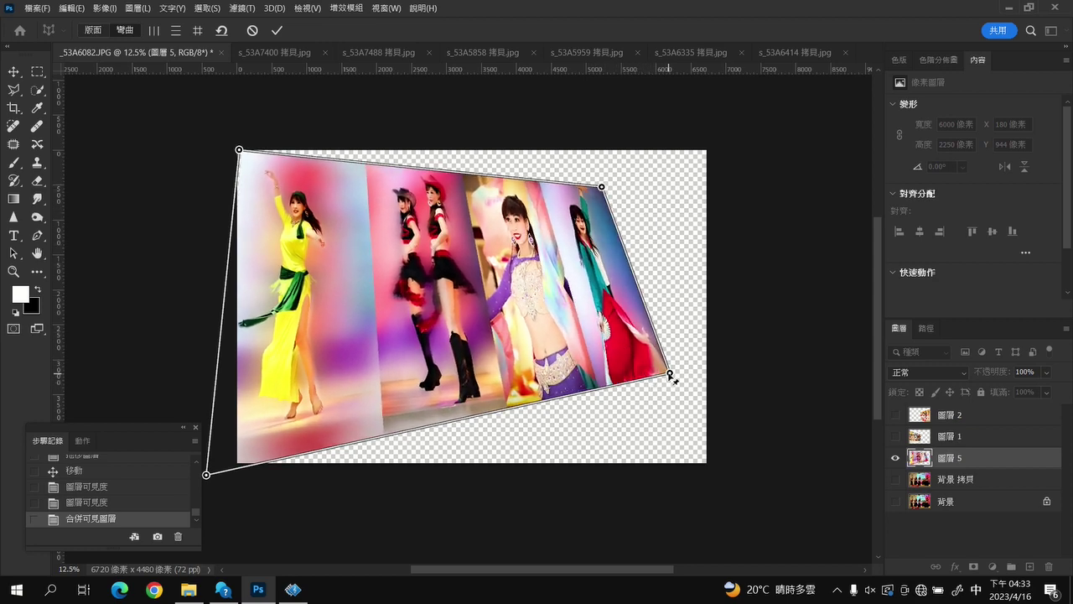
pyautogui.moveTo(670, 372)
pyautogui.mouseDown()
pyautogui.moveTo(594, 338)
pyautogui.moveTo(609, 344)
pyautogui.moveTo(599, 349)
pyautogui.mouseUp()
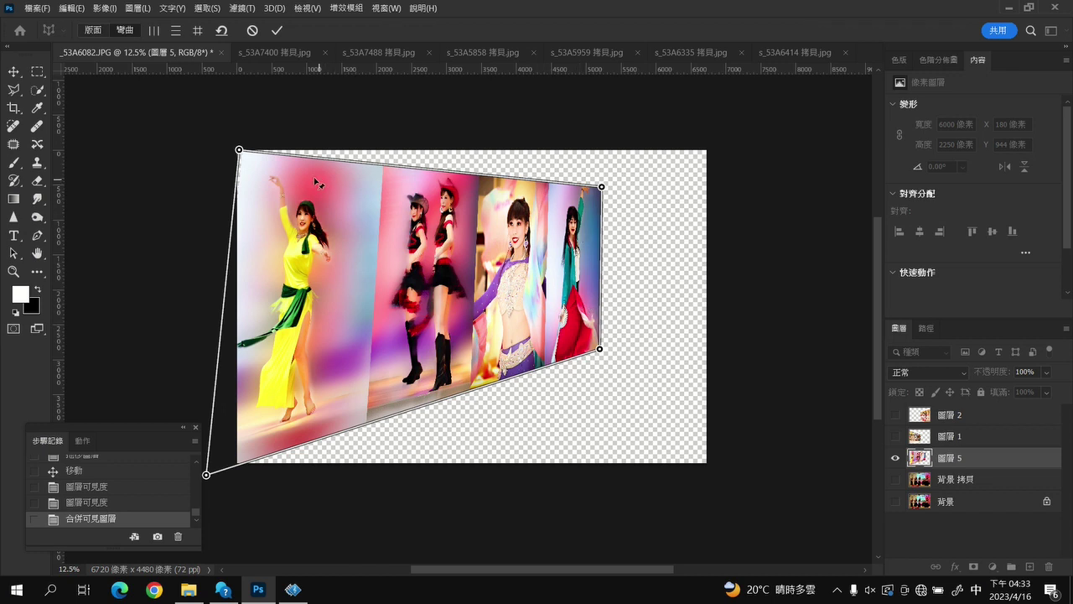
pyautogui.moveTo(239, 150); pyautogui.dragTo(206, 144)
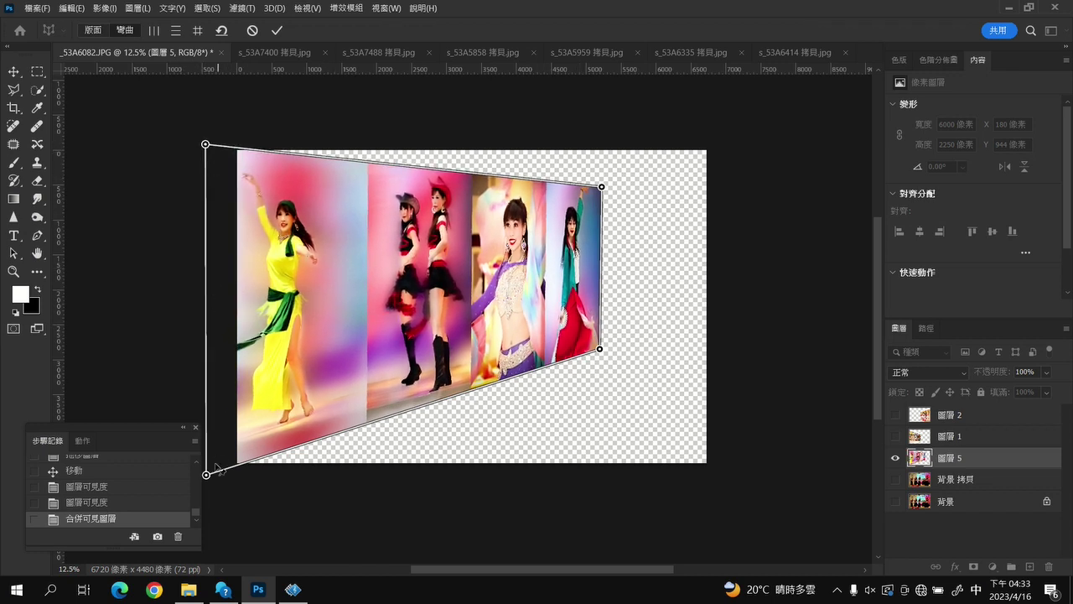
# Fine-tune the corner pins, commit the warp, and show the blurred 背景 拷貝 layer
pyautogui.moveTo(210, 482); pyautogui.dragTo(228, 476)
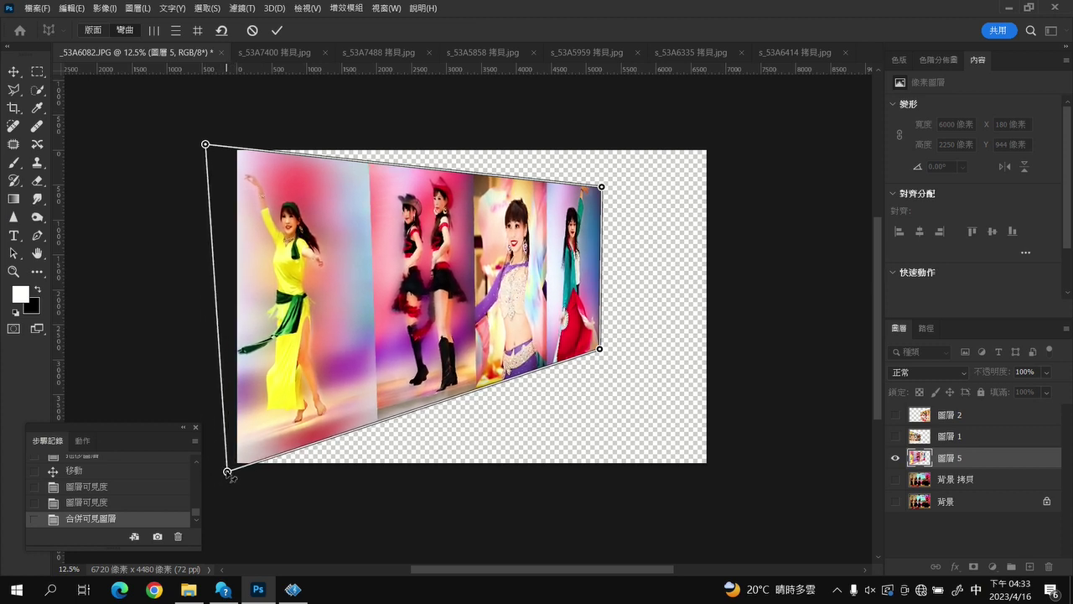
pyautogui.moveTo(206, 144); pyautogui.dragTo(224, 155)
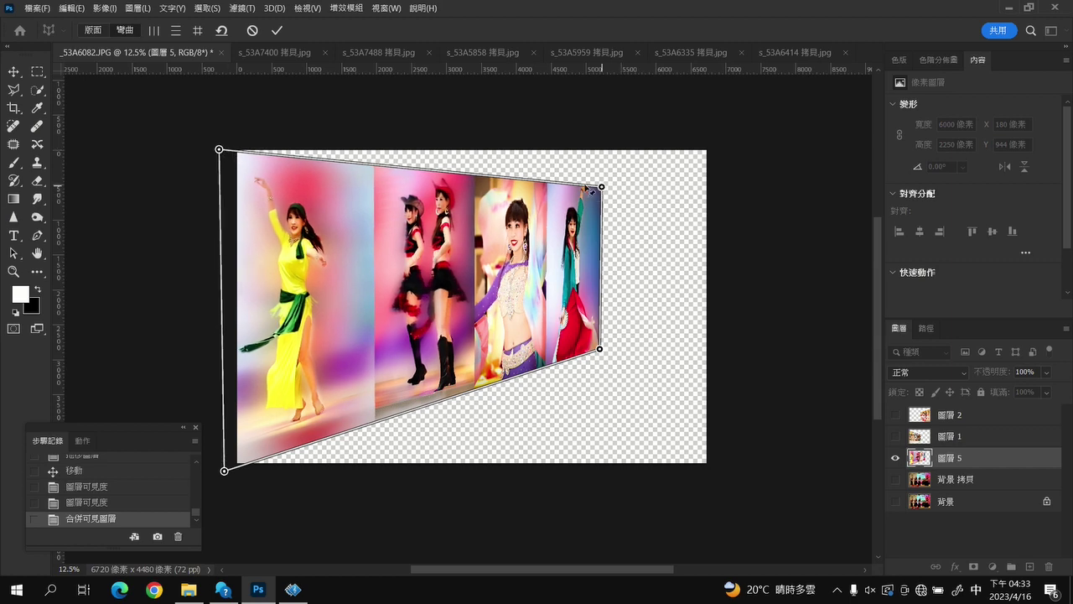
pyautogui.moveTo(590, 190); pyautogui.dragTo(562, 173)
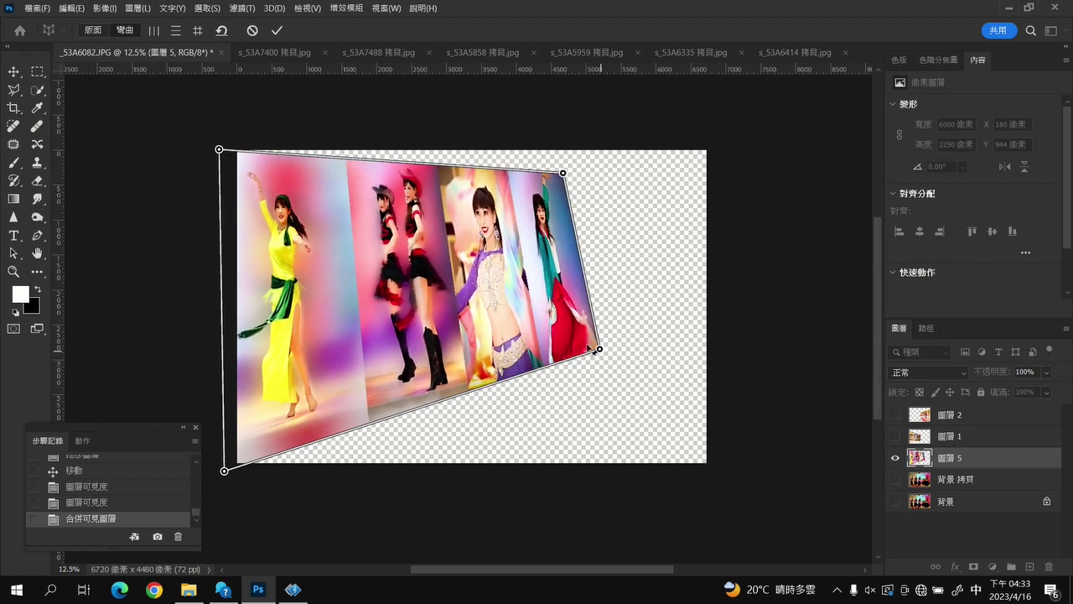
pyautogui.moveTo(593, 347); pyautogui.dragTo(559, 299)
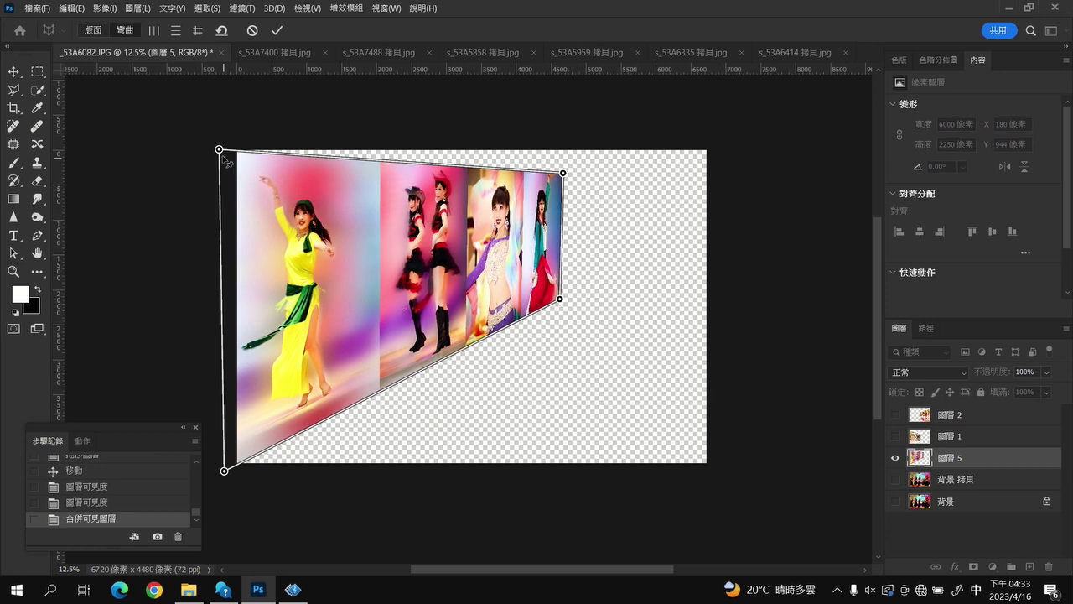
pyautogui.moveTo(224, 154); pyautogui.dragTo(227, 148)
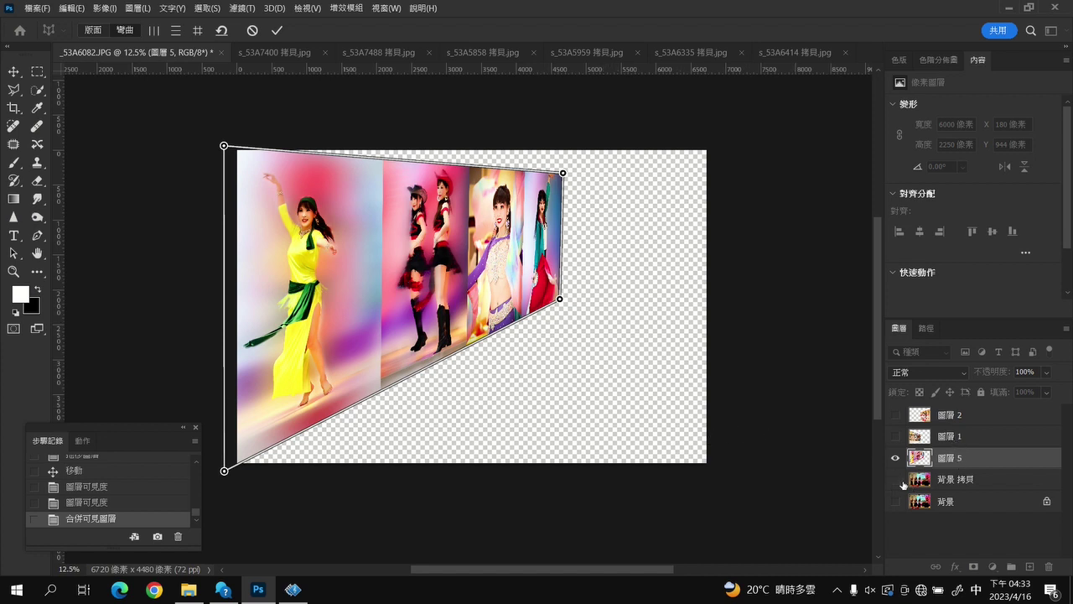
pyautogui.click(278, 32)
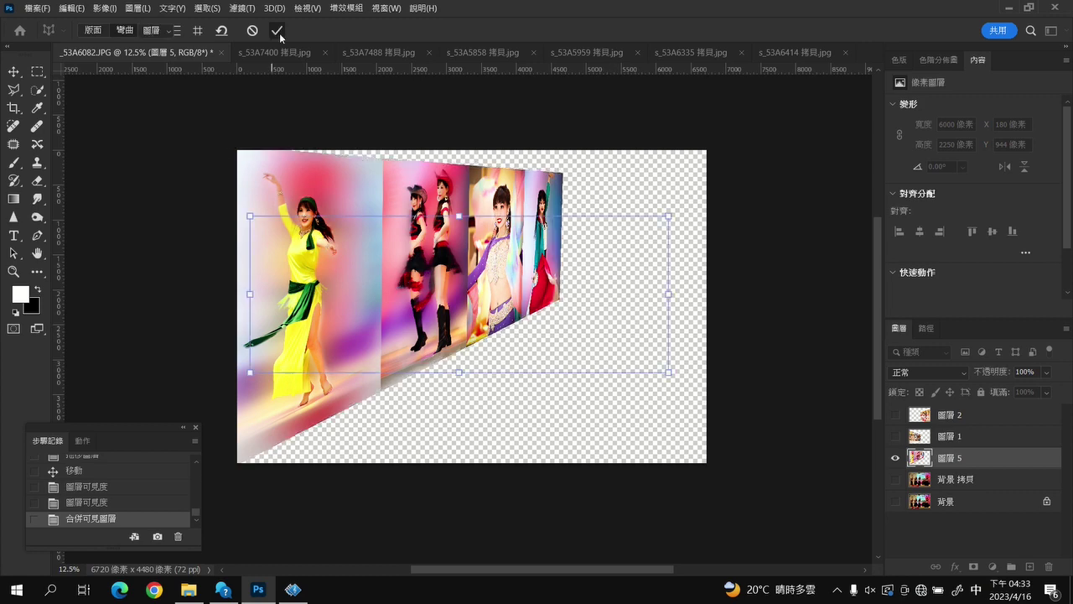
pyautogui.click(894, 478)
# Open 1_53A6651 拷貝.jpg and drag its layer into the _53A6082 collage
pyautogui.click(812, 387)
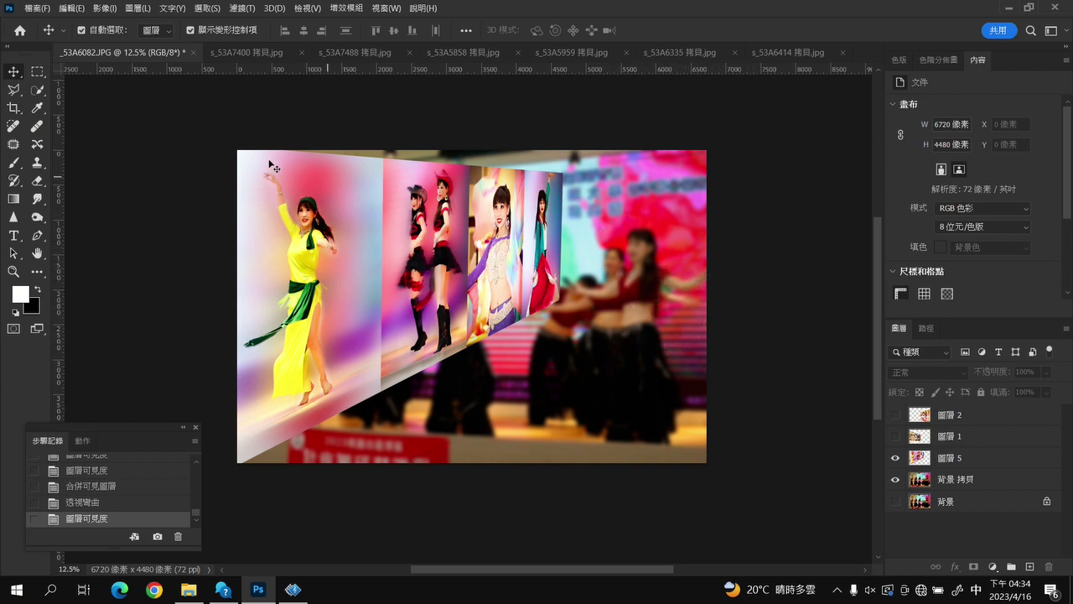
pyautogui.click(37, 8)
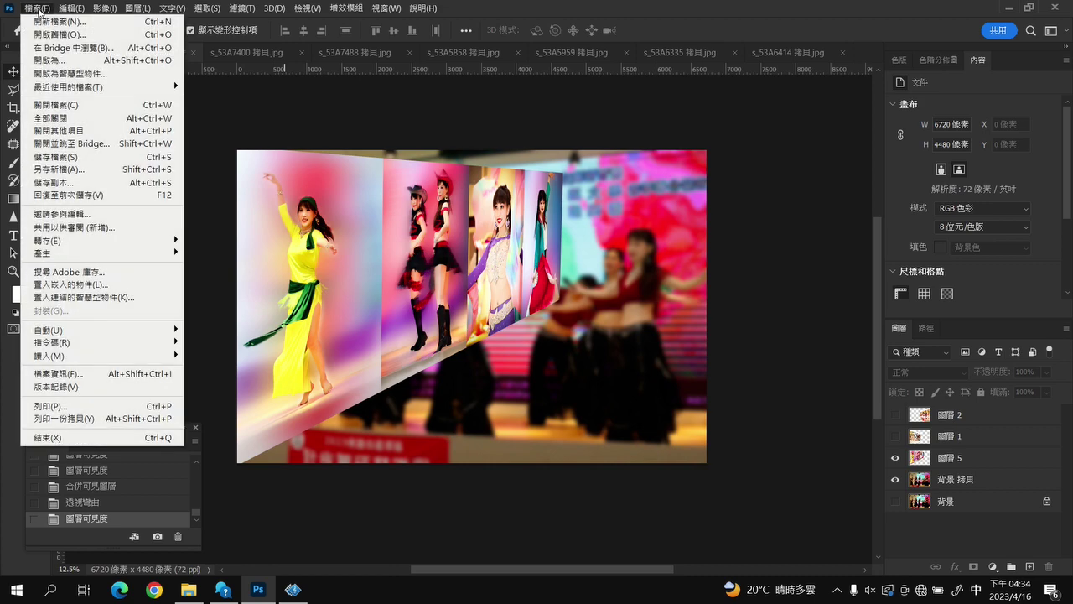
pyautogui.click(75, 34)
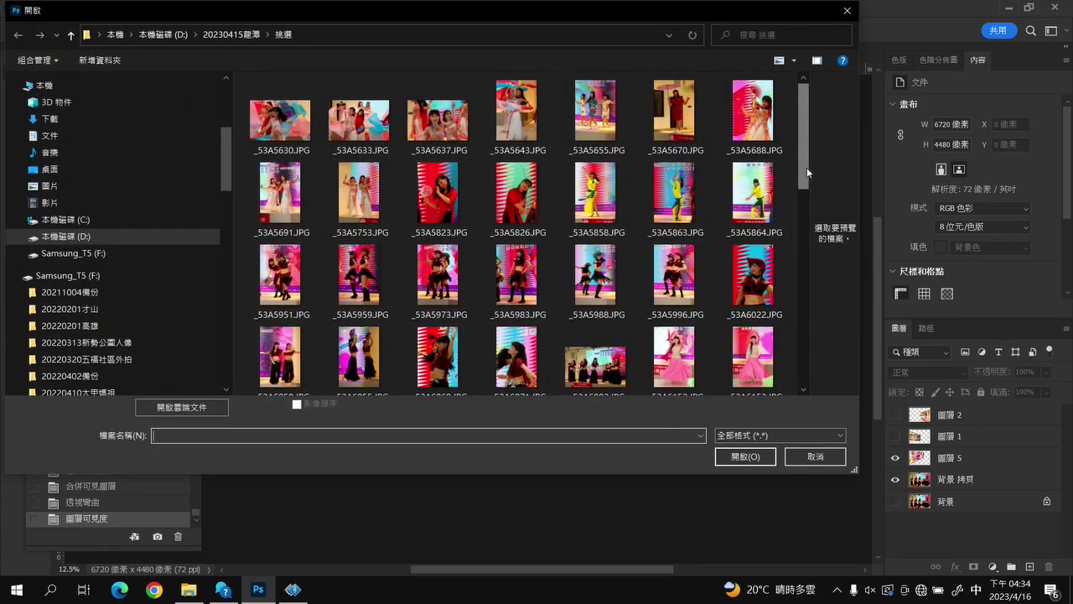
pyautogui.moveTo(805, 167); pyautogui.dragTo(837, 343)
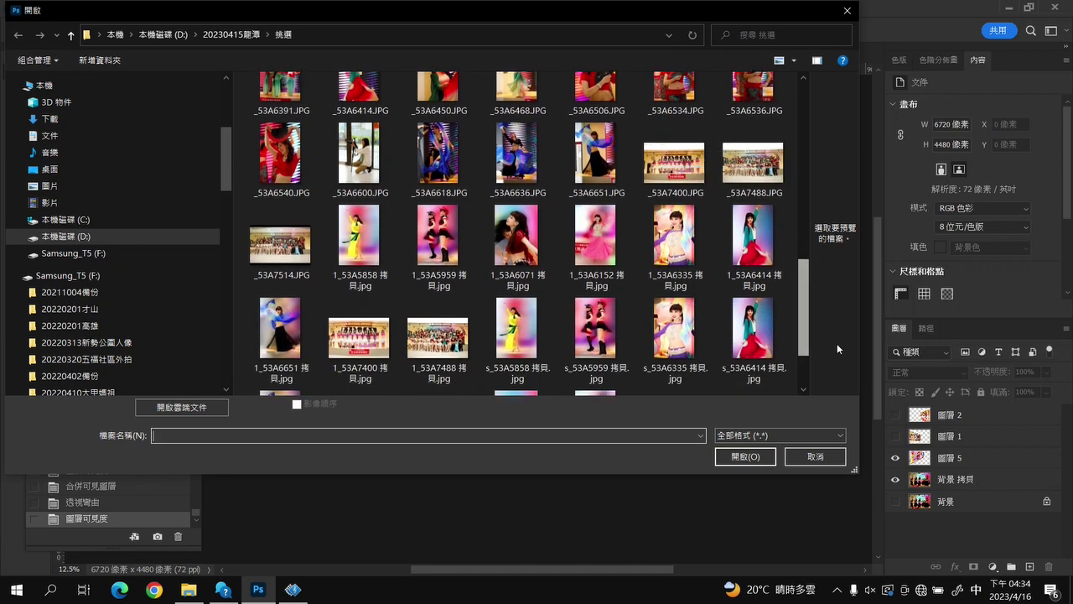
pyautogui.click(281, 355)
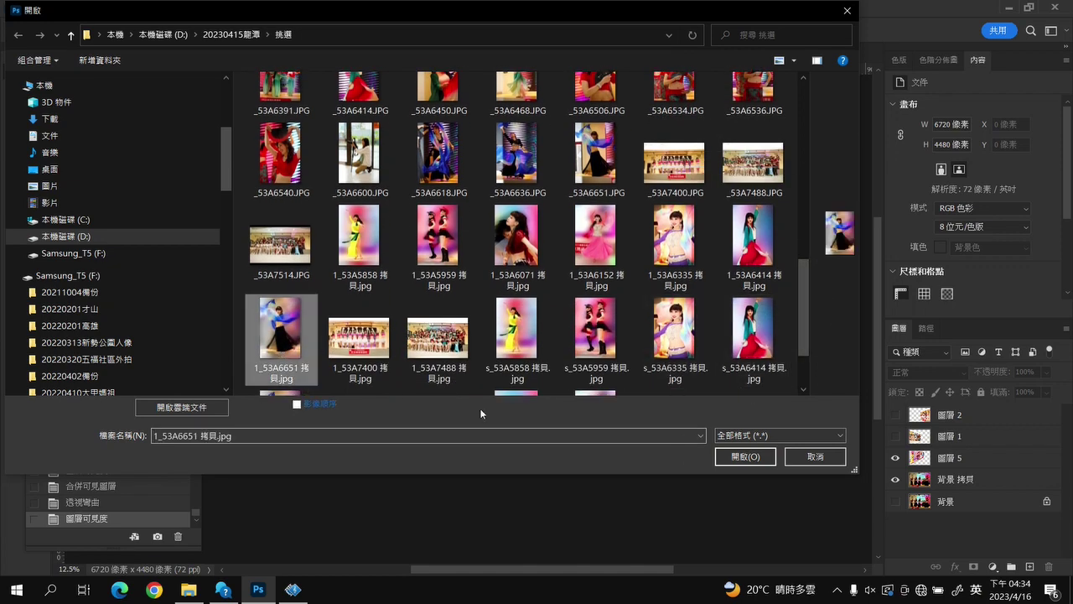
pyautogui.click(742, 456)
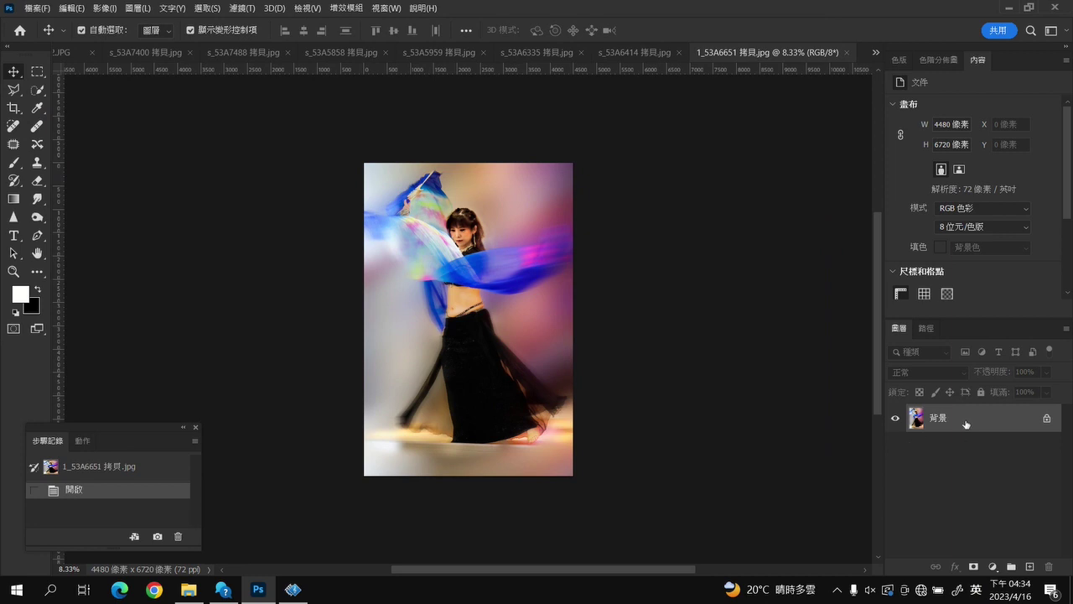
pyautogui.moveTo(966, 423)
pyautogui.mouseDown()
pyautogui.moveTo(71, 52)
pyautogui.moveTo(592, 347)
pyautogui.mouseUp()
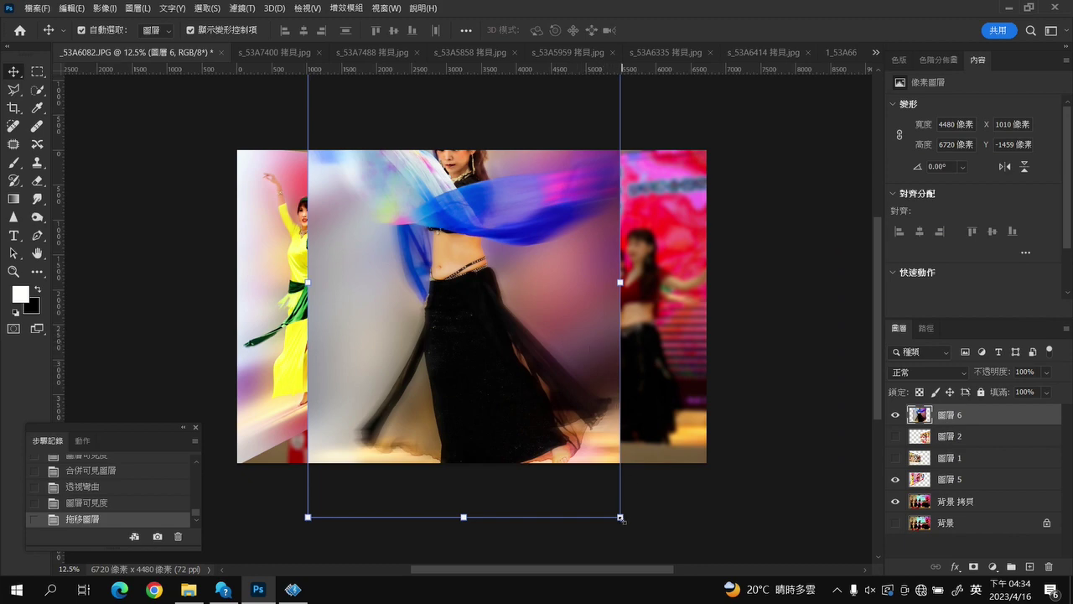
# Scale the blue-scarf photo down to 1576×2800 px beside the strip's far end
pyautogui.moveTo(620, 517)
pyautogui.mouseDown()
pyautogui.moveTo(439, 239)
pyautogui.moveTo(630, 333)
pyautogui.moveTo(637, 322)
pyautogui.mouseUp()
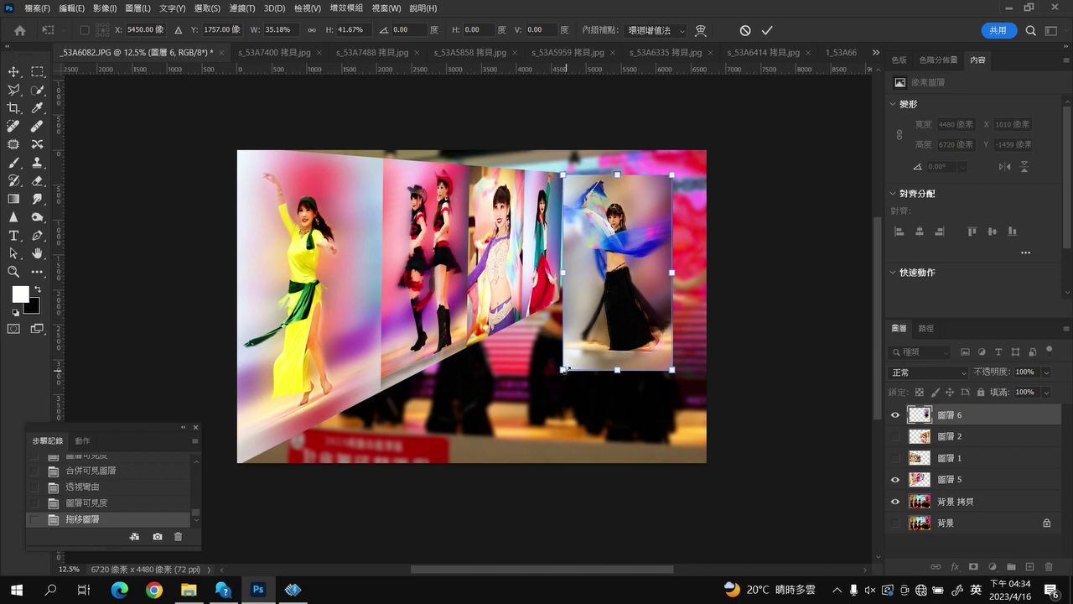
pyautogui.click(765, 29)
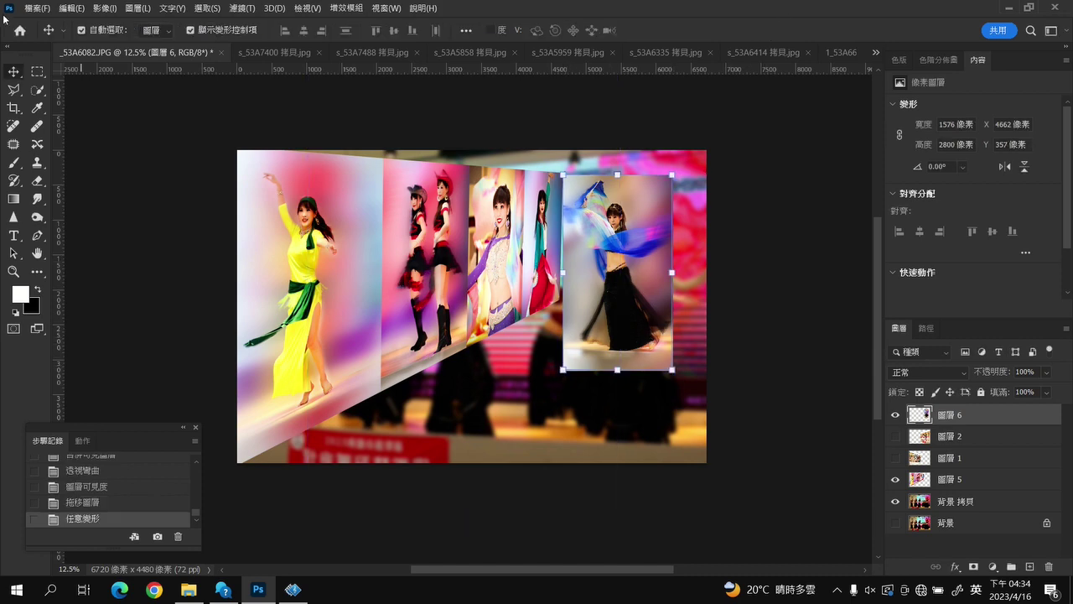
# Define a Perspective Warp plane over 圖層 6 and switch to Warp mode
pyautogui.click(71, 8)
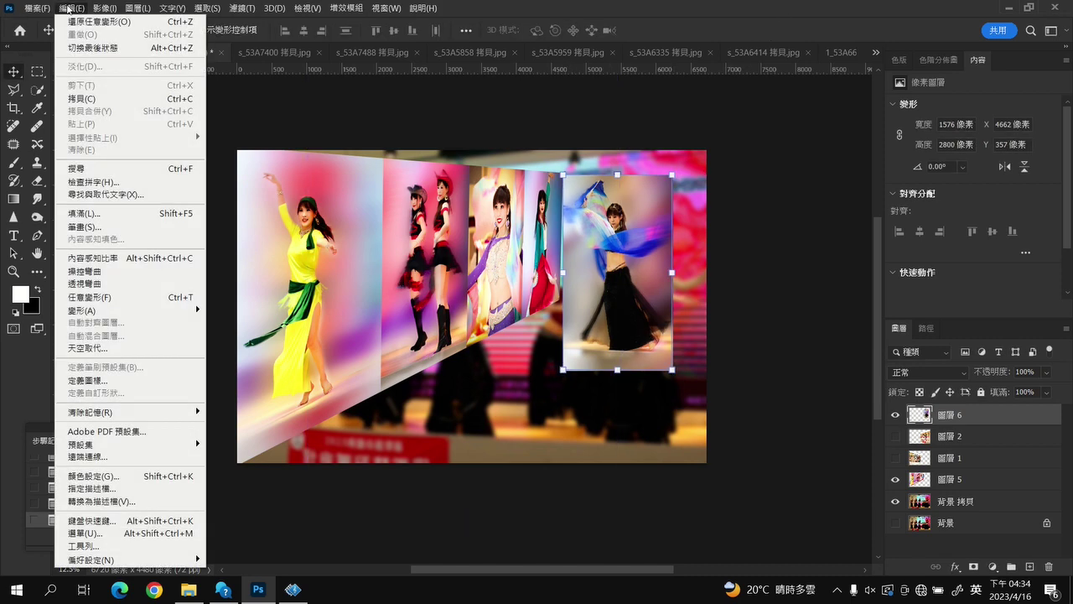
pyautogui.click(115, 282)
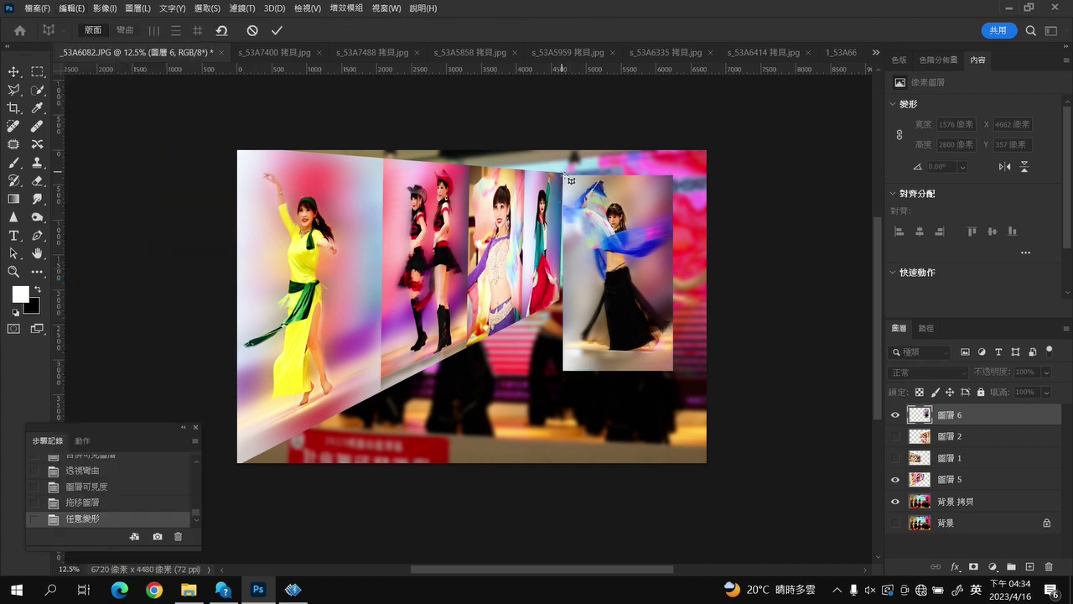
pyautogui.moveTo(562, 172); pyautogui.dragTo(675, 372)
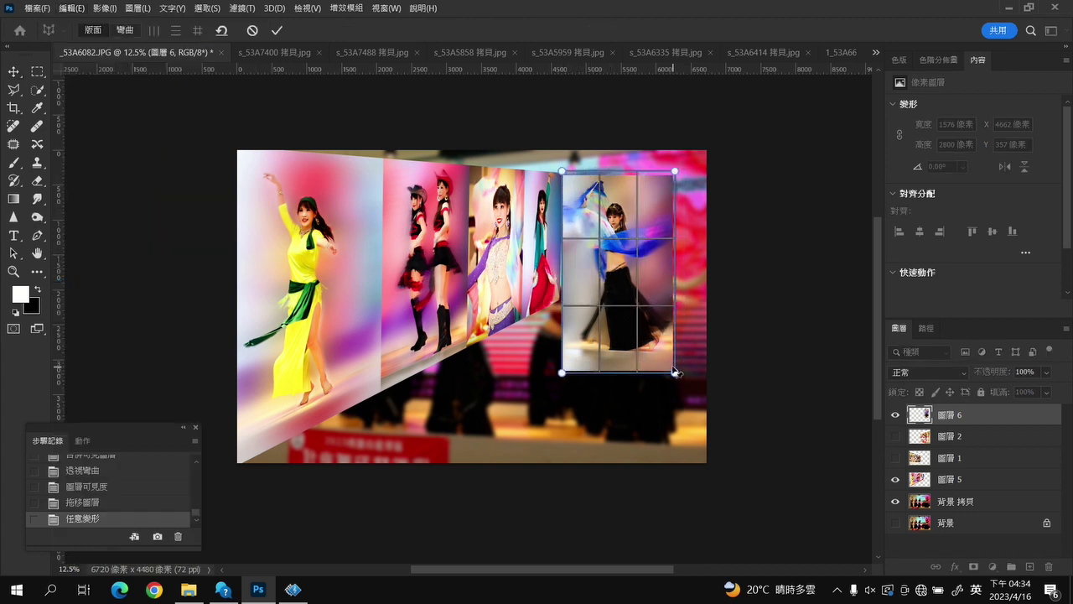
pyautogui.click(124, 31)
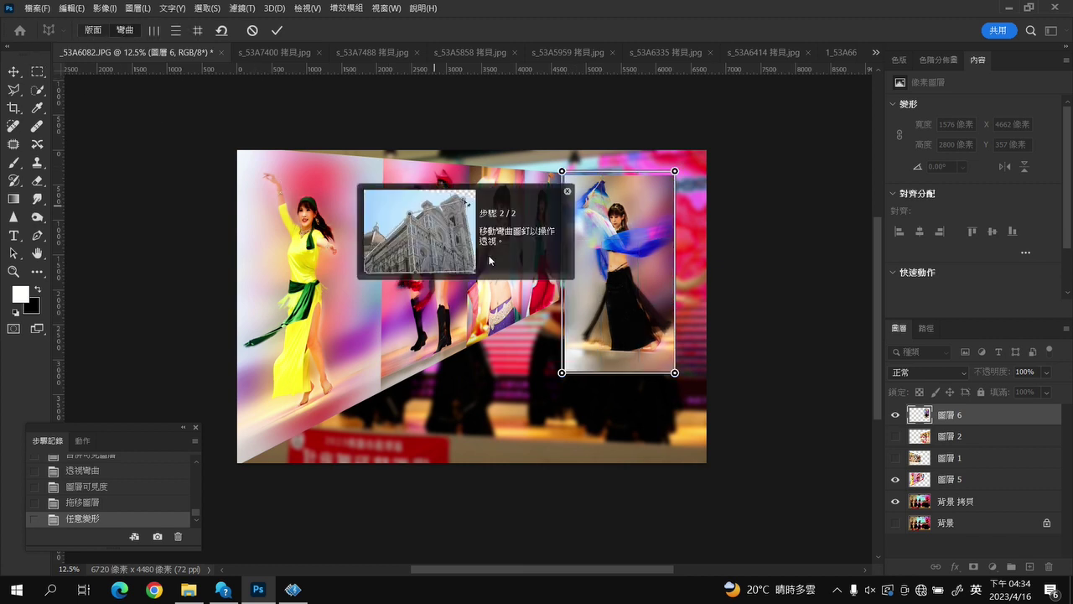
# Reshape the corners so the photo flares out toward the right canvas edge
pyautogui.moveTo(562, 372); pyautogui.dragTo(567, 298)
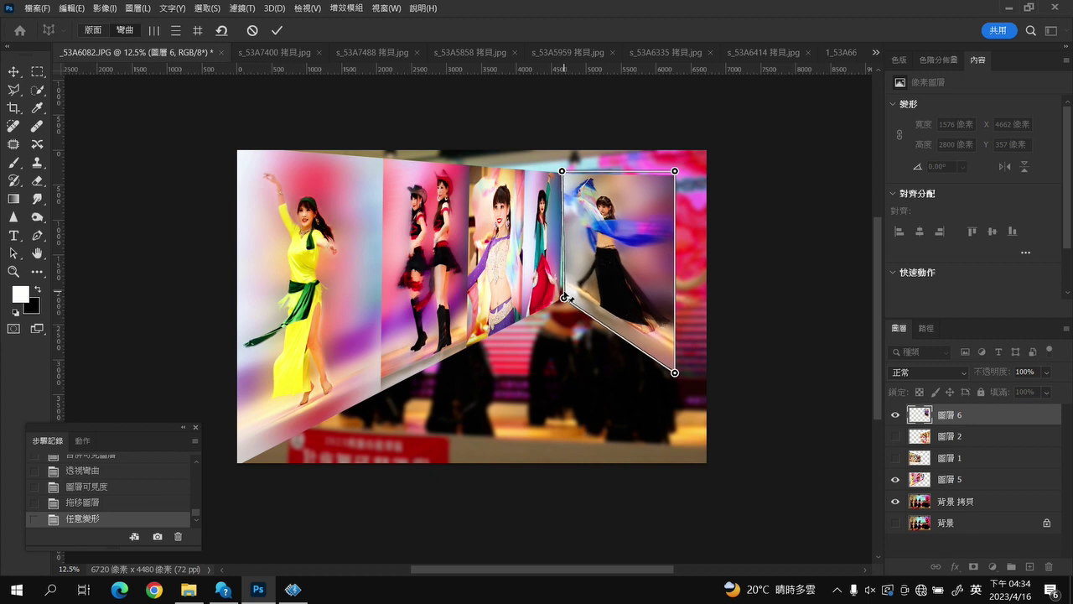
pyautogui.moveTo(562, 171); pyautogui.dragTo(573, 172)
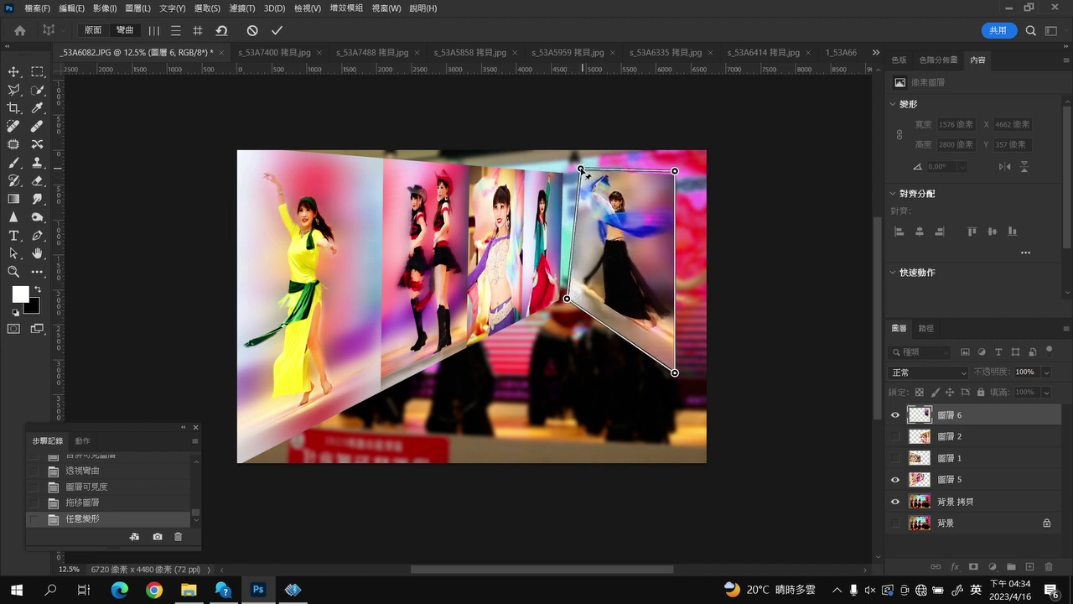
pyautogui.moveTo(675, 373); pyautogui.dragTo(703, 460)
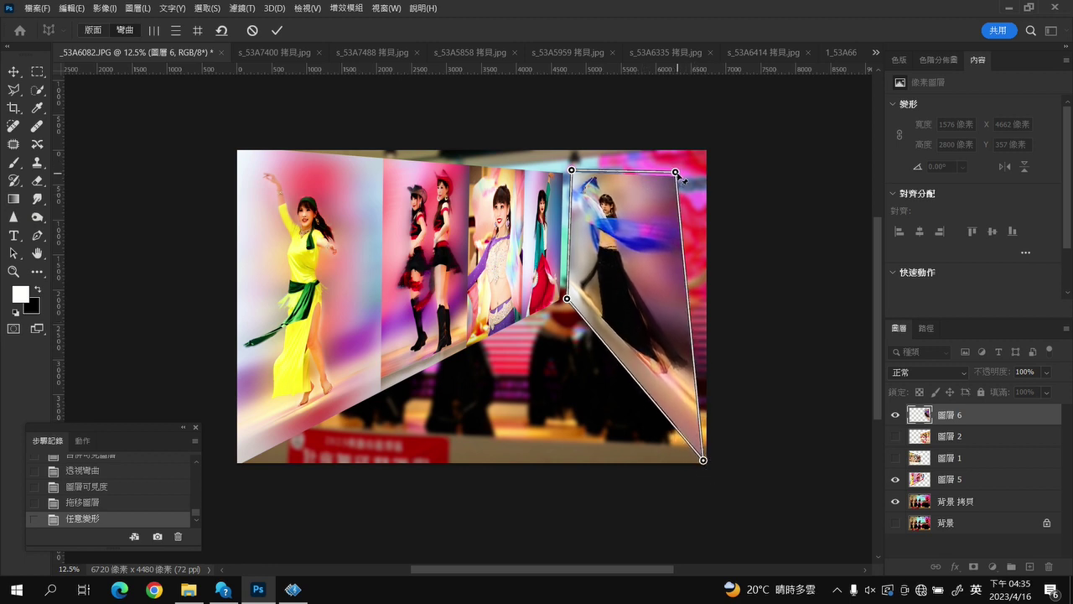
pyautogui.moveTo(676, 171); pyautogui.dragTo(706, 151)
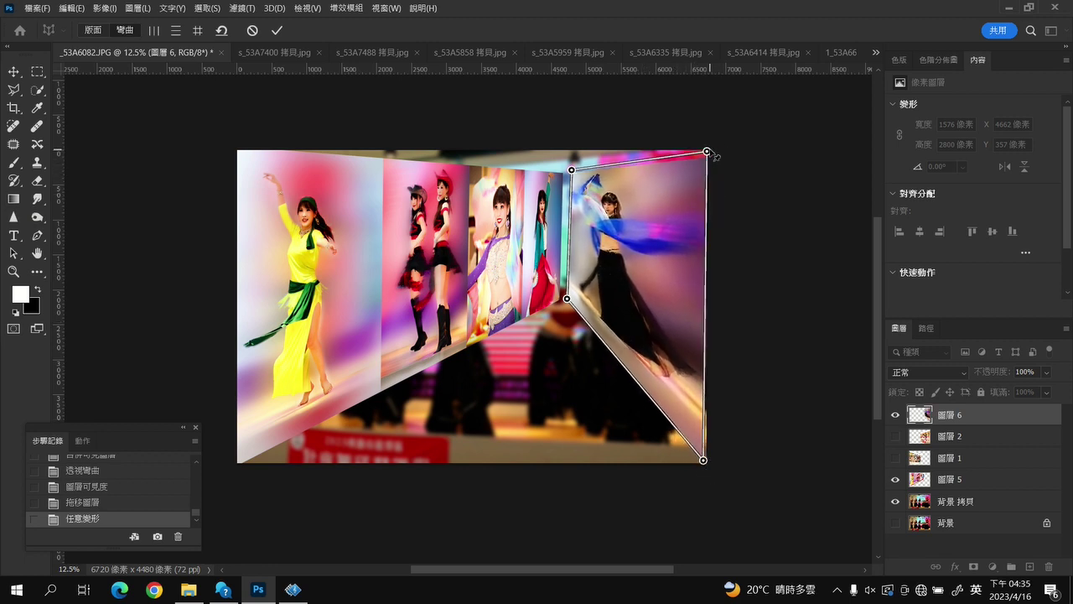
pyautogui.moveTo(573, 171); pyautogui.dragTo(590, 173)
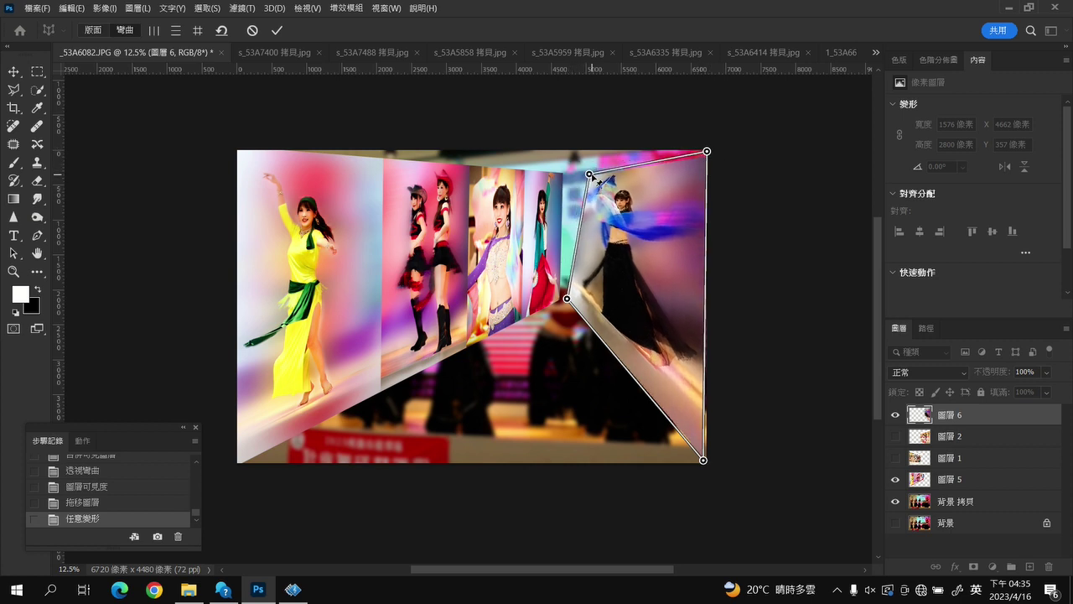
pyautogui.moveTo(567, 299); pyautogui.dragTo(591, 295)
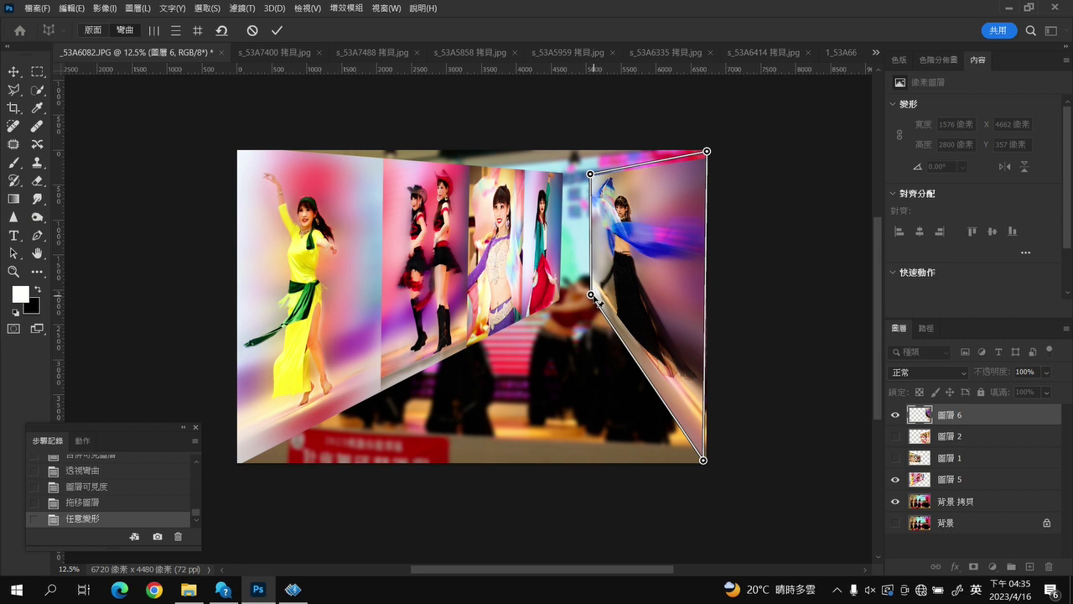
# Fine-tune the warp corner pins and commit the perspective warp
pyautogui.moveTo(591, 175); pyautogui.dragTo(596, 174)
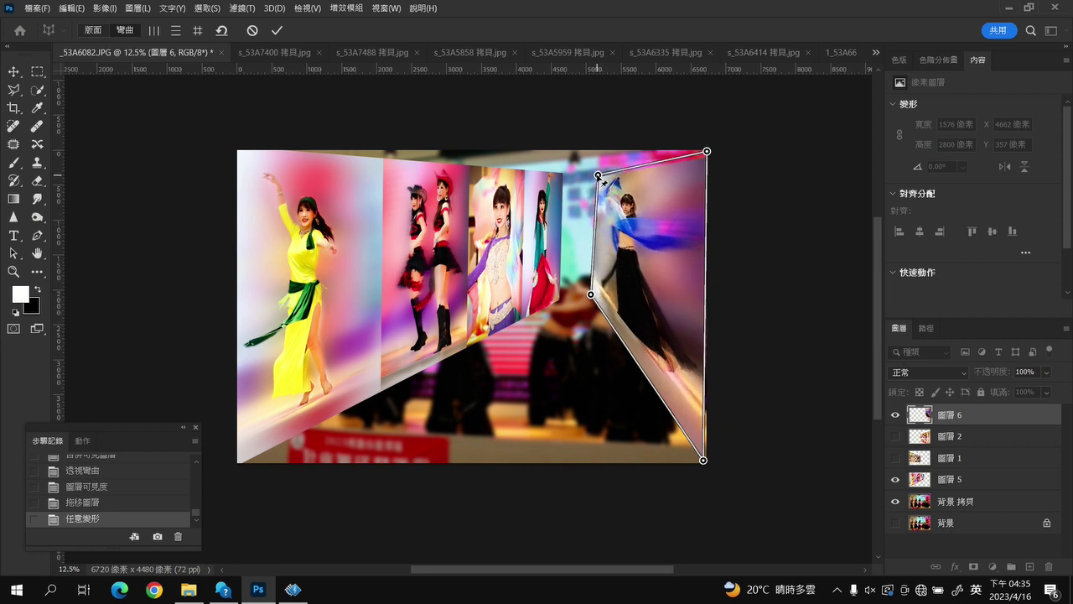
pyautogui.moveTo(707, 152); pyautogui.dragTo(717, 144)
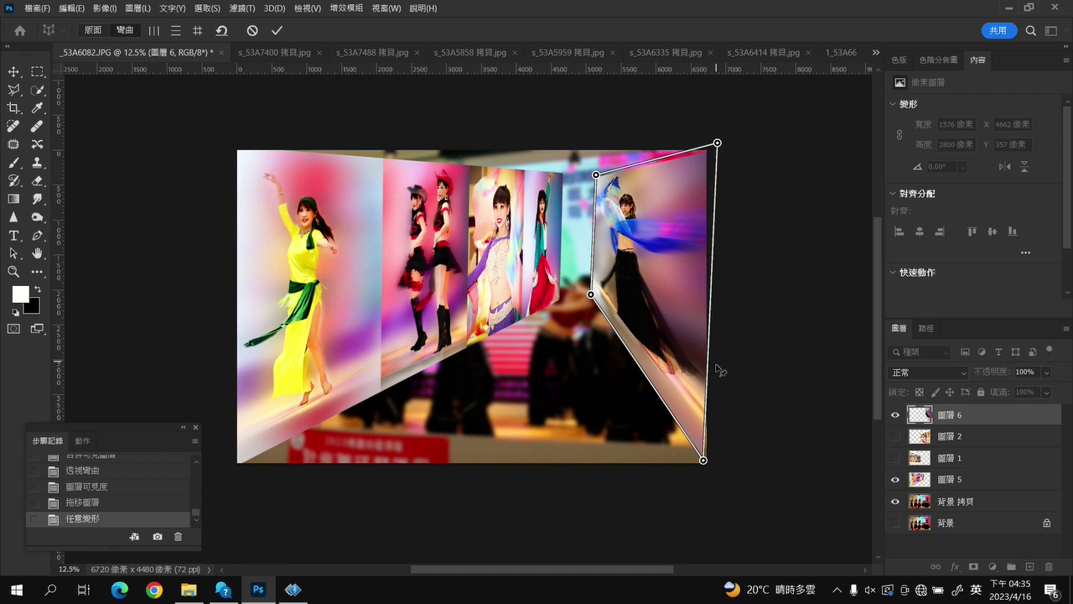
pyautogui.moveTo(703, 461); pyautogui.dragTo(711, 470)
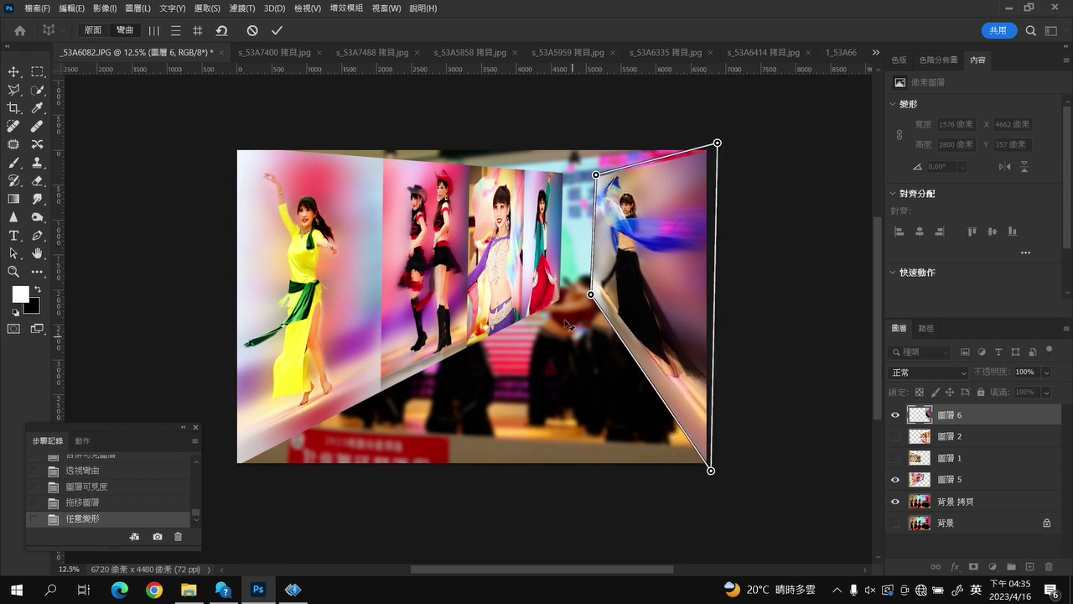
pyautogui.moveTo(591, 295); pyautogui.dragTo(592, 297)
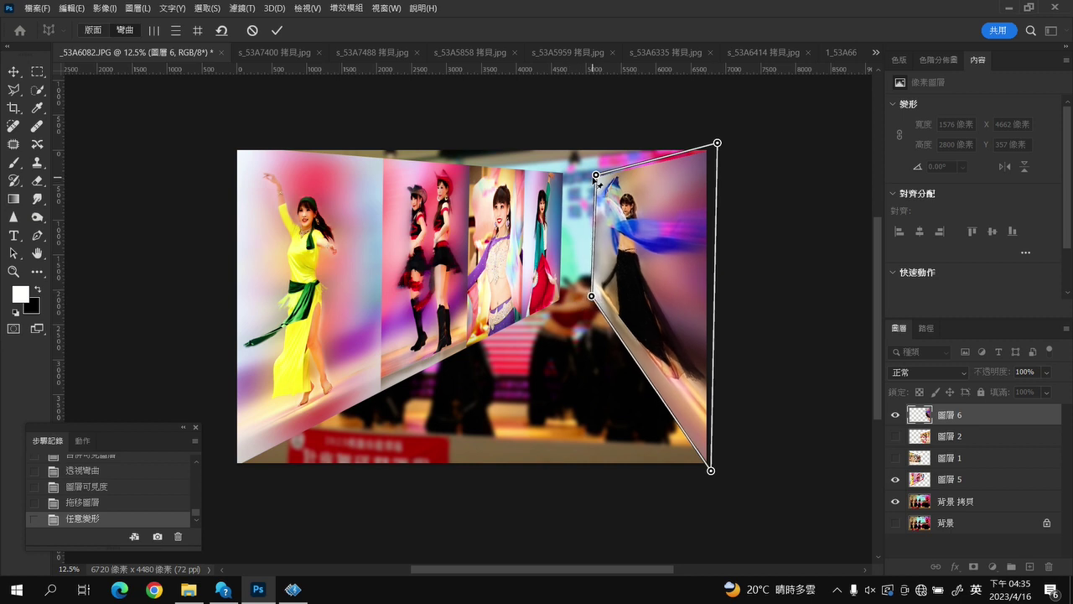
pyautogui.moveTo(596, 176); pyautogui.dragTo(593, 178)
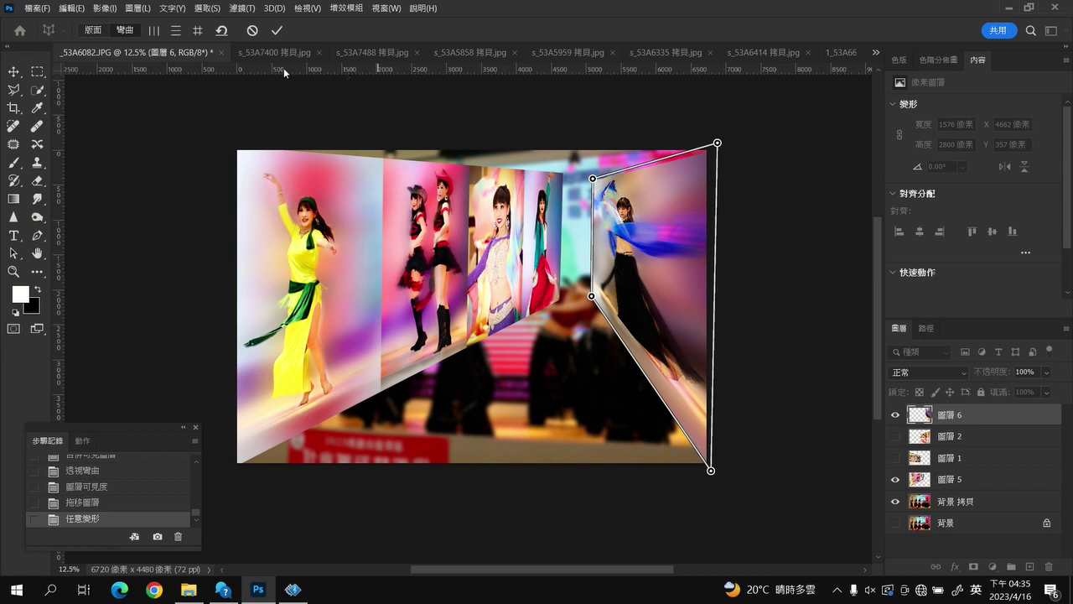
pyautogui.click(275, 31)
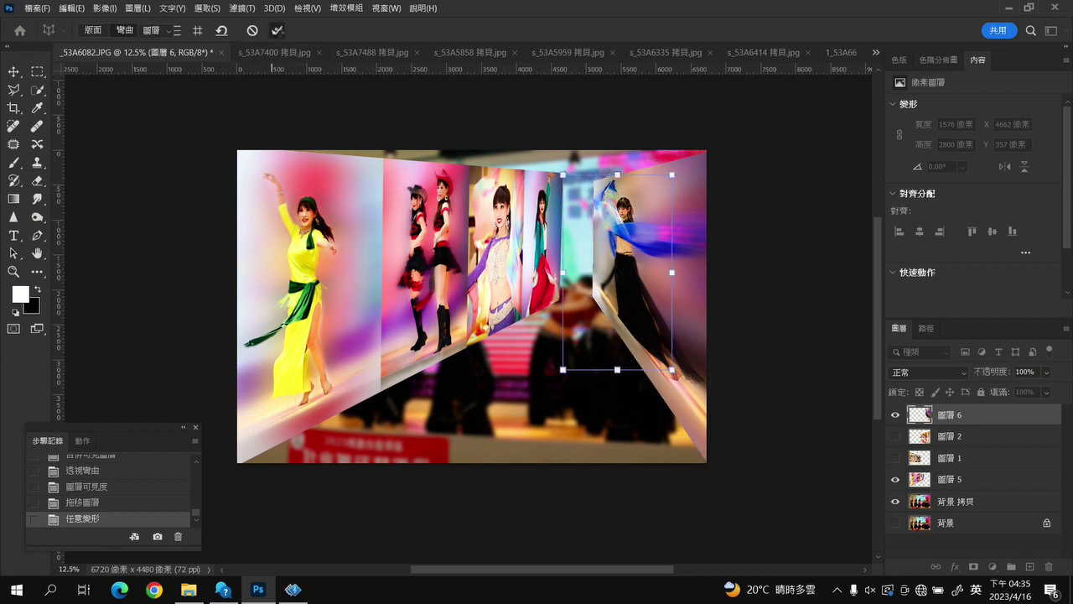
# Open the red-top dancer photo s53A6071 拷貝.jpg from the file dialog
pyautogui.click(797, 444)
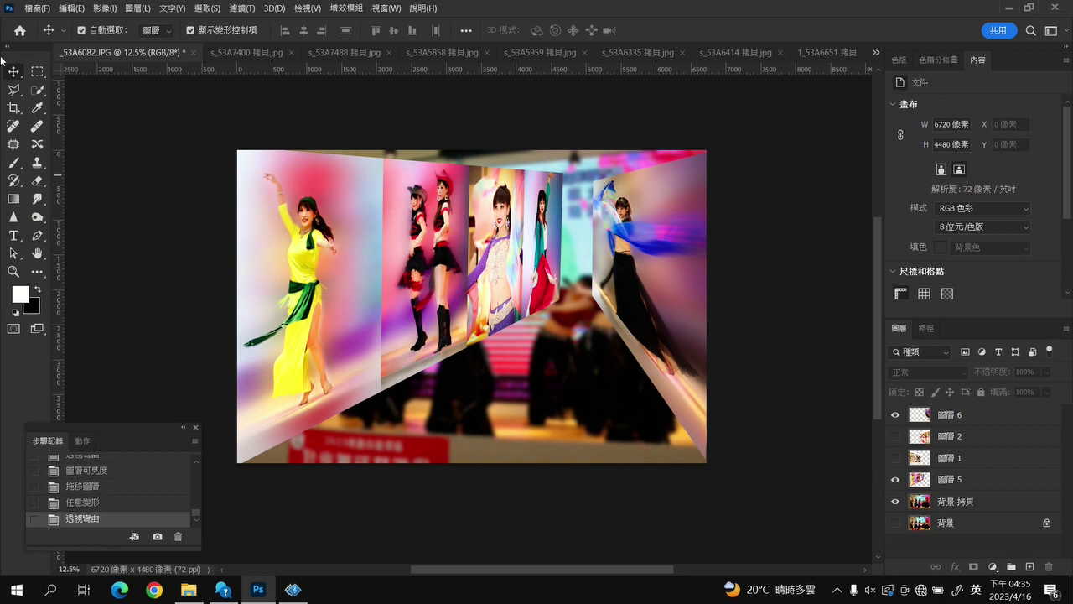
pyautogui.click(32, 8)
pyautogui.click(67, 37)
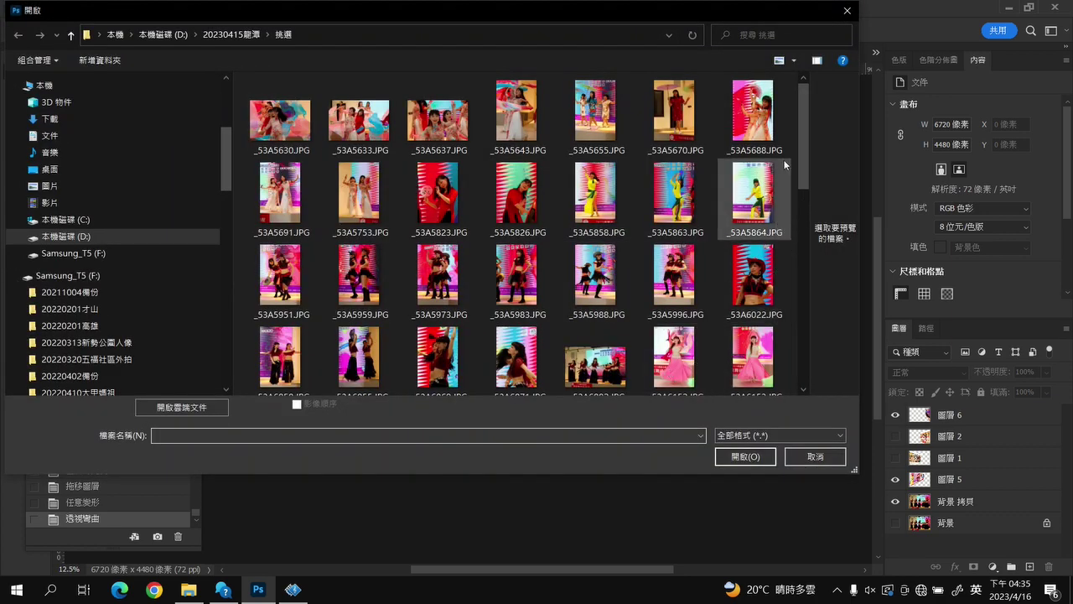
pyautogui.scroll(-5, 654, 143)
pyautogui.scroll(-5, 654, 143)
pyautogui.scroll(-5, 654, 142)
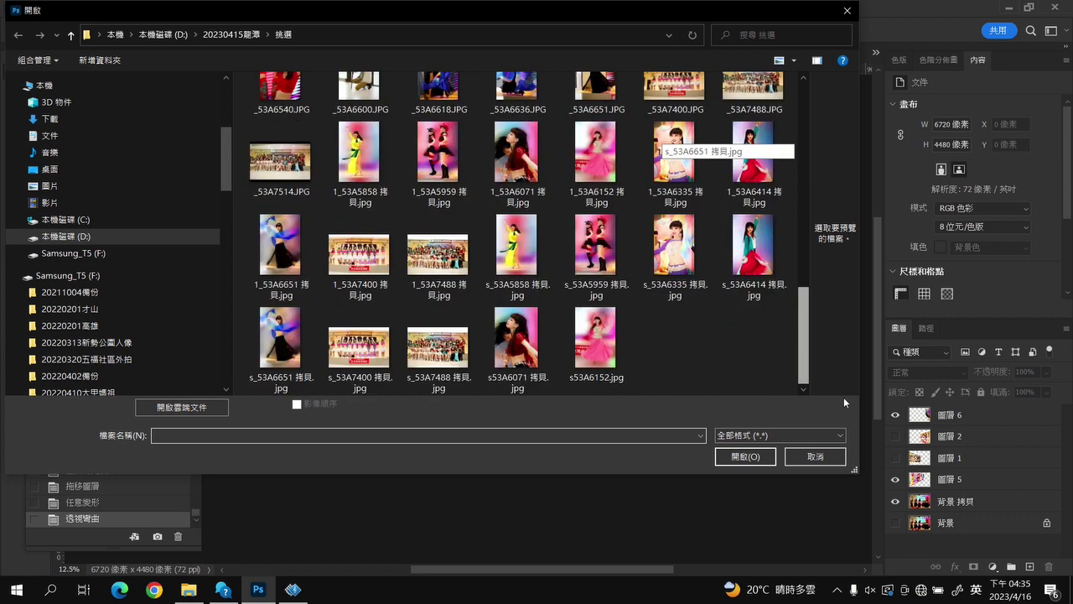
pyautogui.moveTo(517, 343)
pyautogui.click(528, 358)
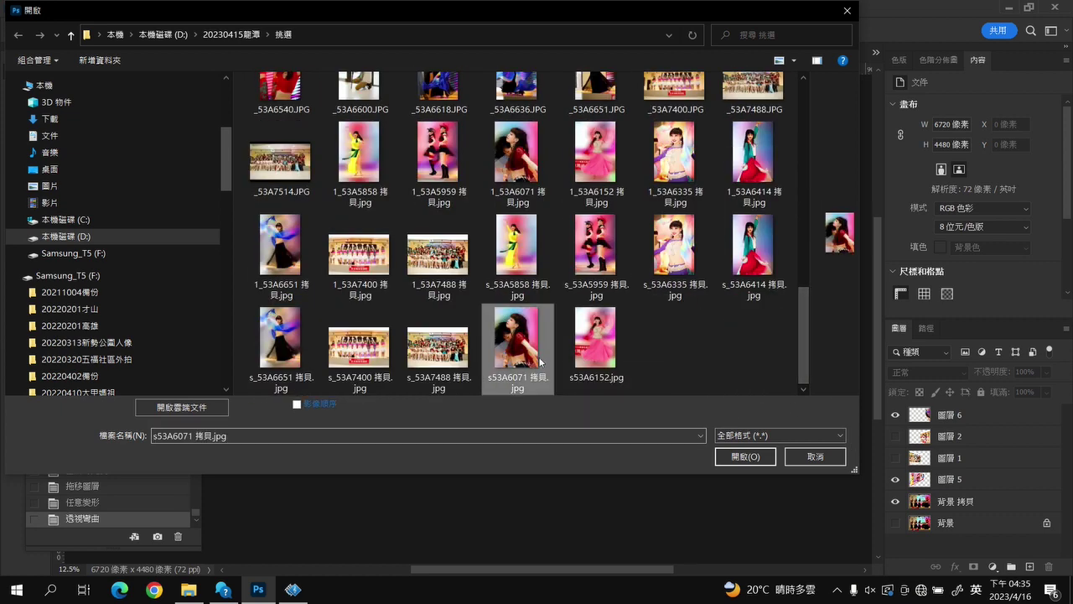
pyautogui.click(752, 458)
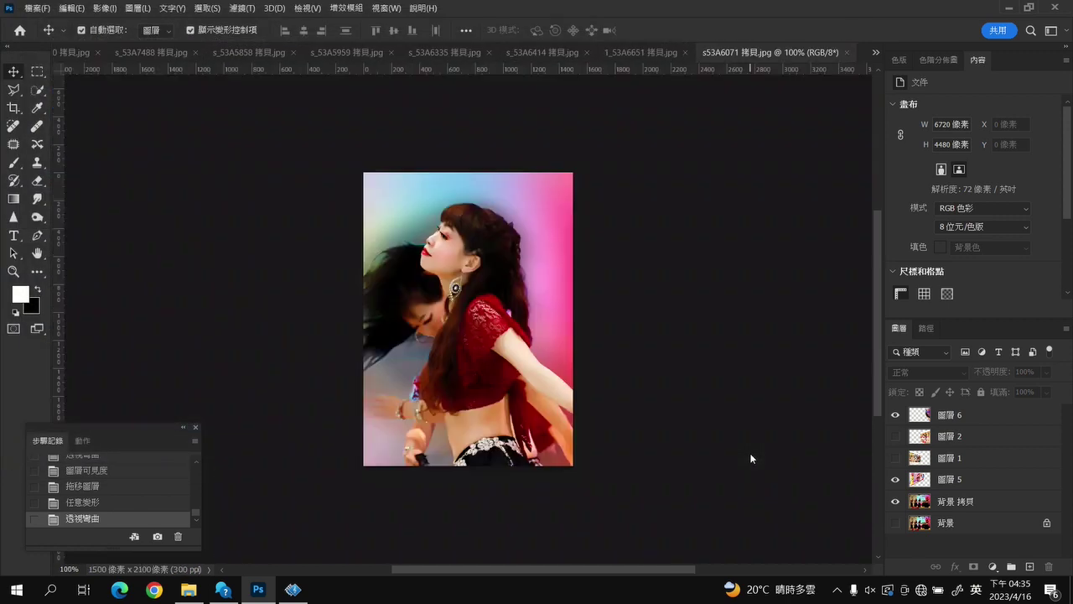
# Close the s_53A7488 and s_53A7400 group photos and drag the red-top photo into the collage
pyautogui.moveTo(950, 420); pyautogui.dragTo(334, 227)
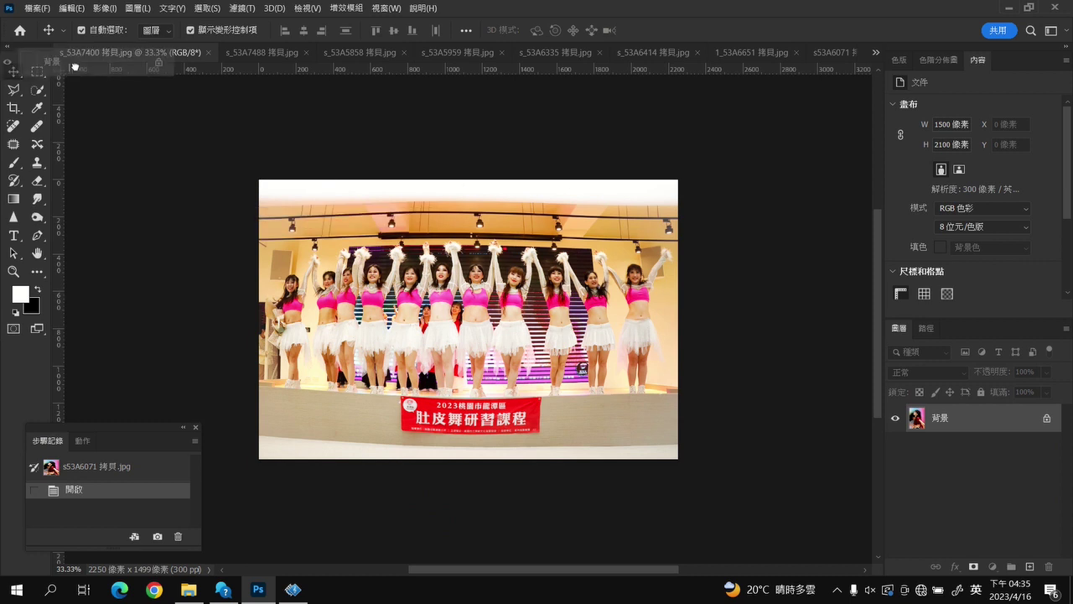
pyautogui.moveTo(334, 228); pyautogui.dragTo(1043, 421)
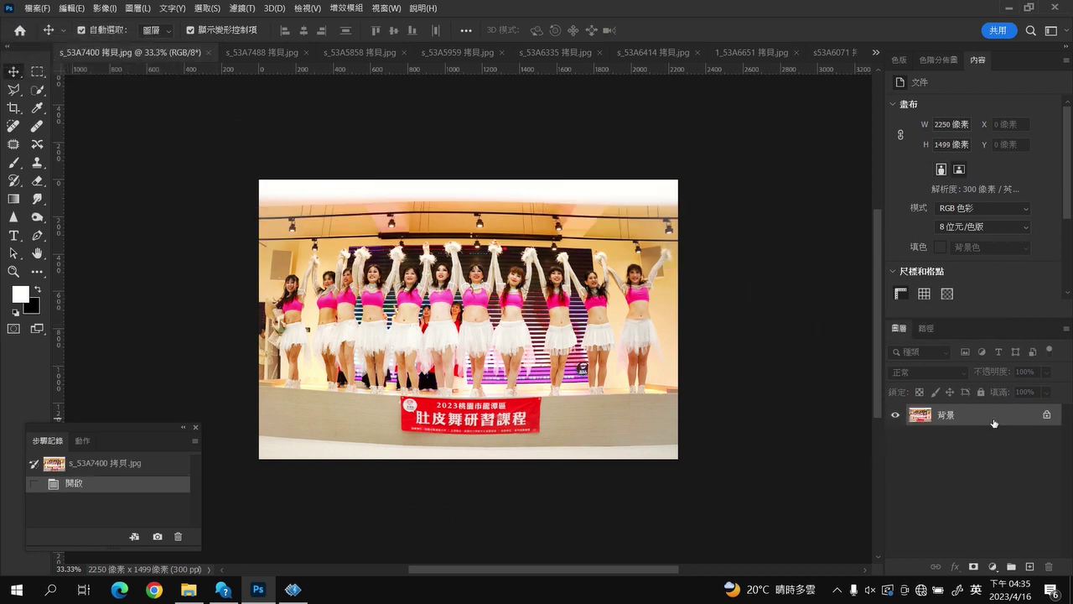
pyautogui.click(306, 52)
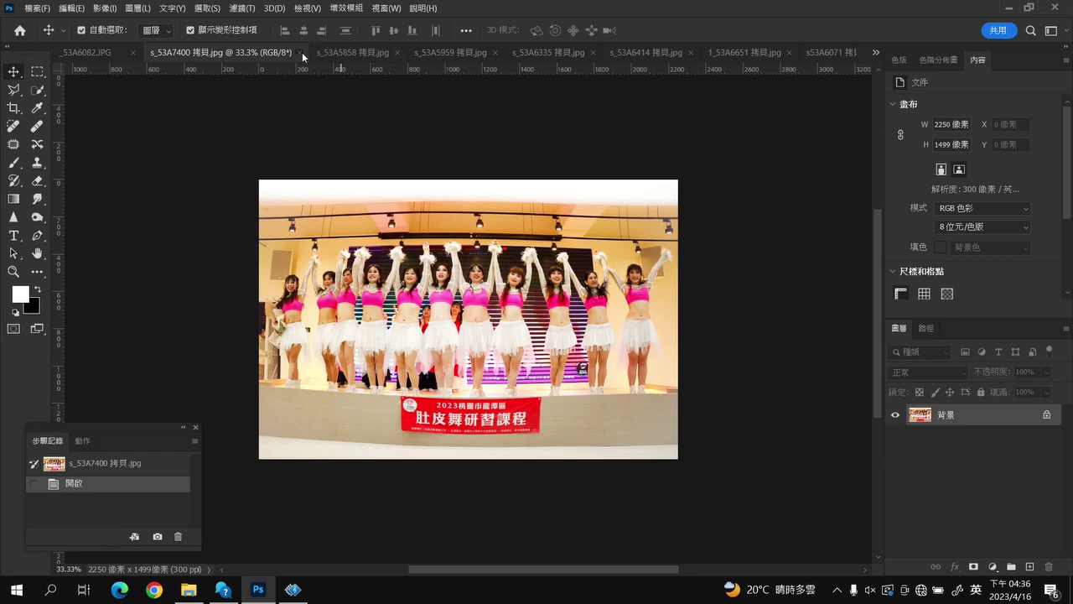
pyautogui.click(302, 52)
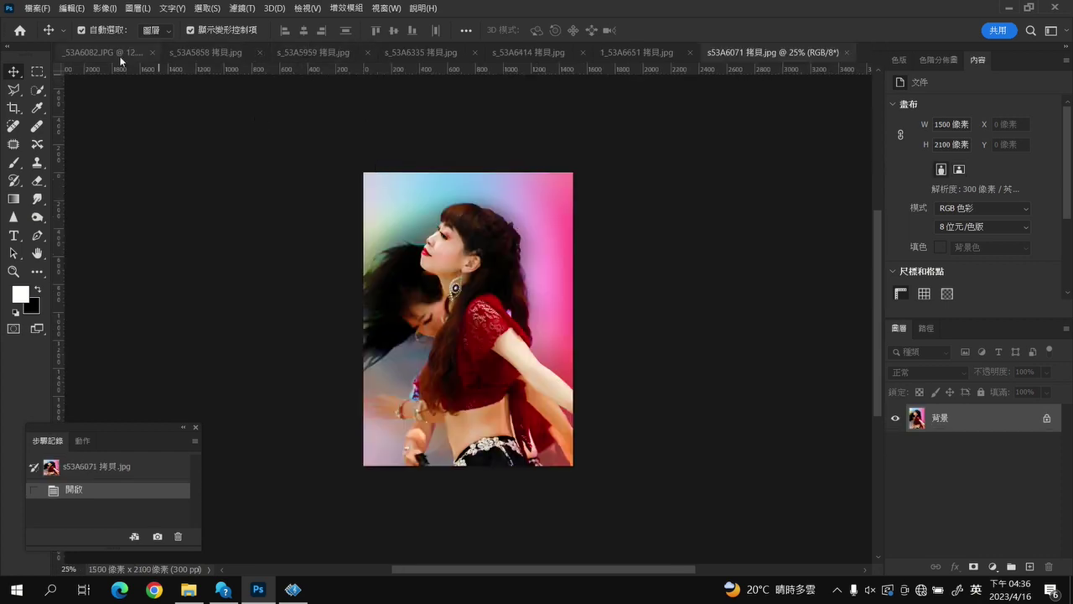
pyautogui.click(98, 48)
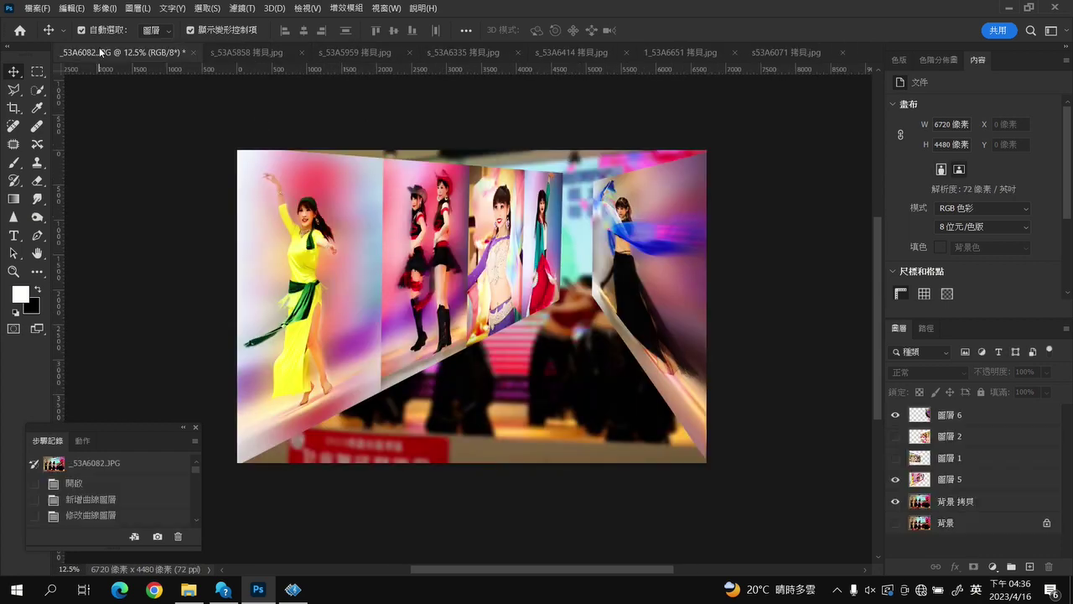
pyautogui.click(232, 54)
pyautogui.click(788, 53)
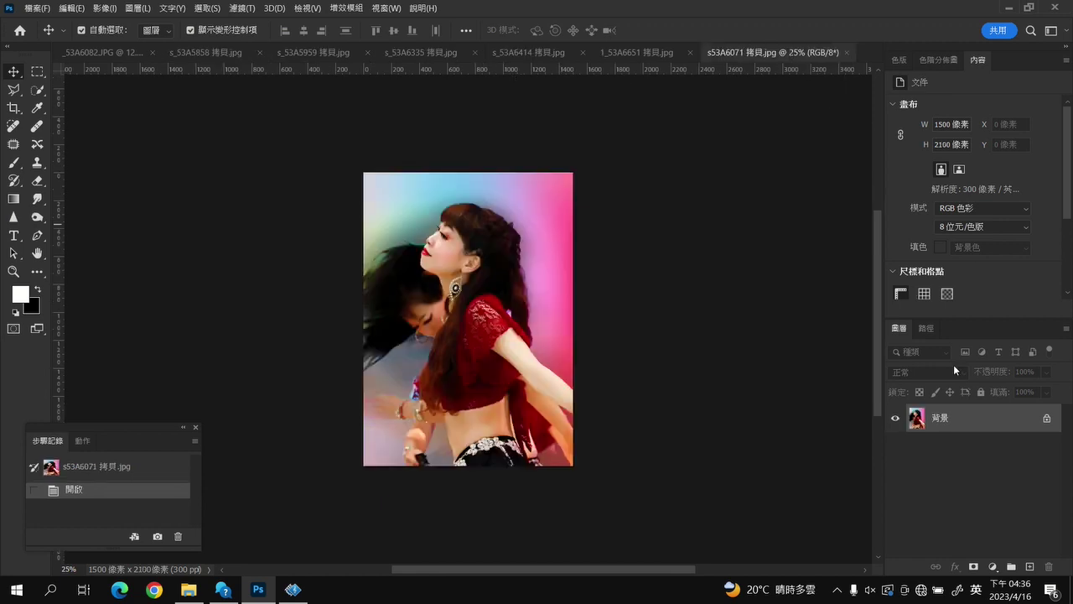
pyautogui.moveTo(995, 432)
pyautogui.mouseDown()
pyautogui.moveTo(449, 254)
pyautogui.moveTo(469, 285)
pyautogui.mouseUp()
# Enlarge the red-top layer to 2860×4180 px, then run Select > Subject on the dancer
pyautogui.hotkey('ctrl', 't')
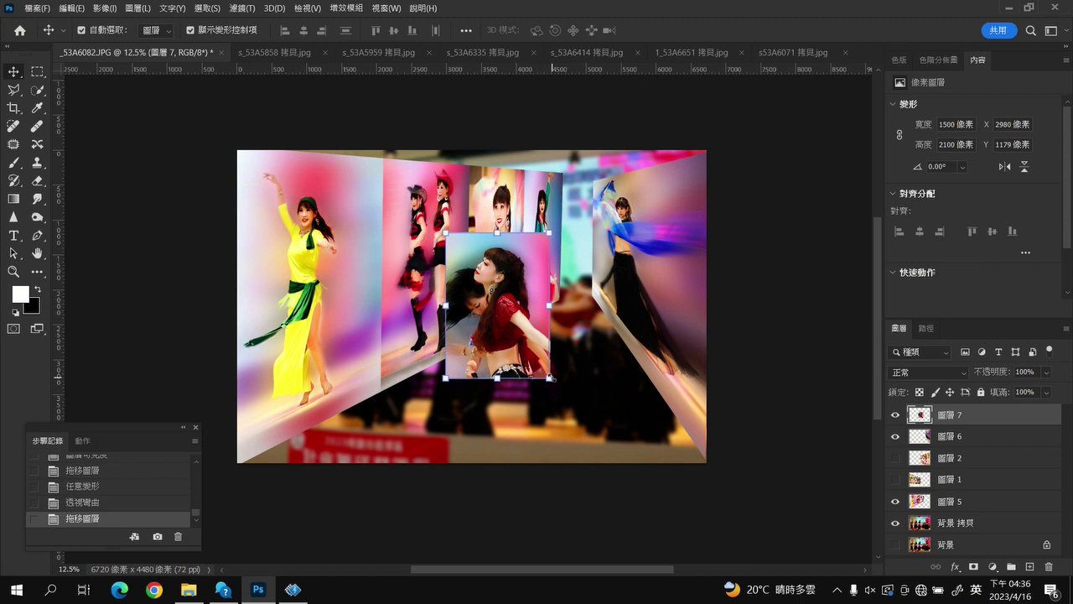
pyautogui.moveTo(587, 382)
pyautogui.mouseDown()
pyautogui.moveTo(619, 430)
pyautogui.moveTo(624, 520)
pyautogui.moveTo(646, 522)
pyautogui.mouseUp()
pyautogui.moveTo(606, 459); pyautogui.dragTo(625, 457)
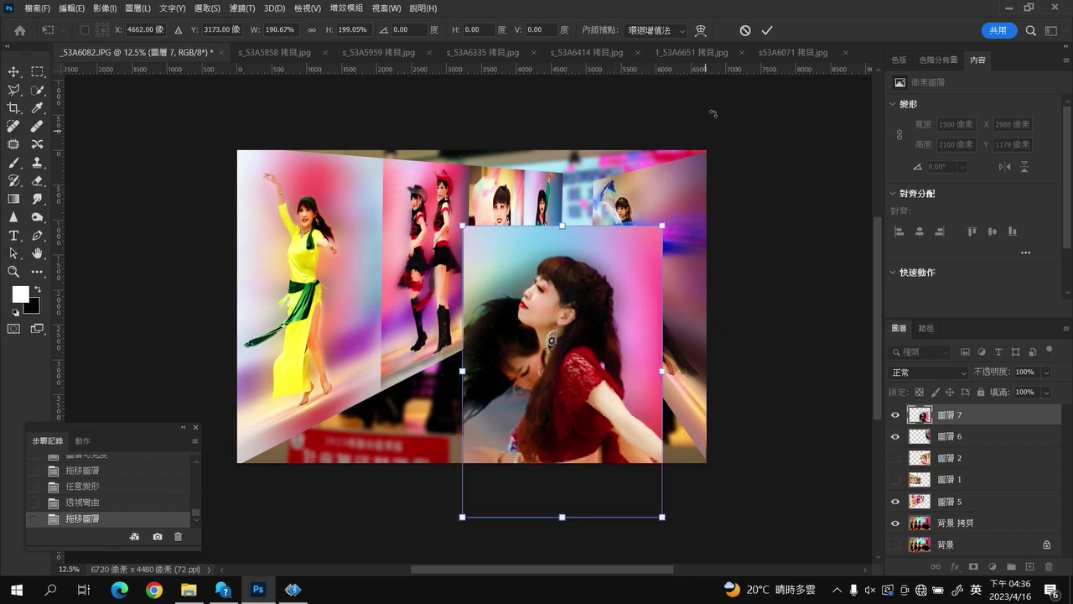
pyautogui.click(767, 30)
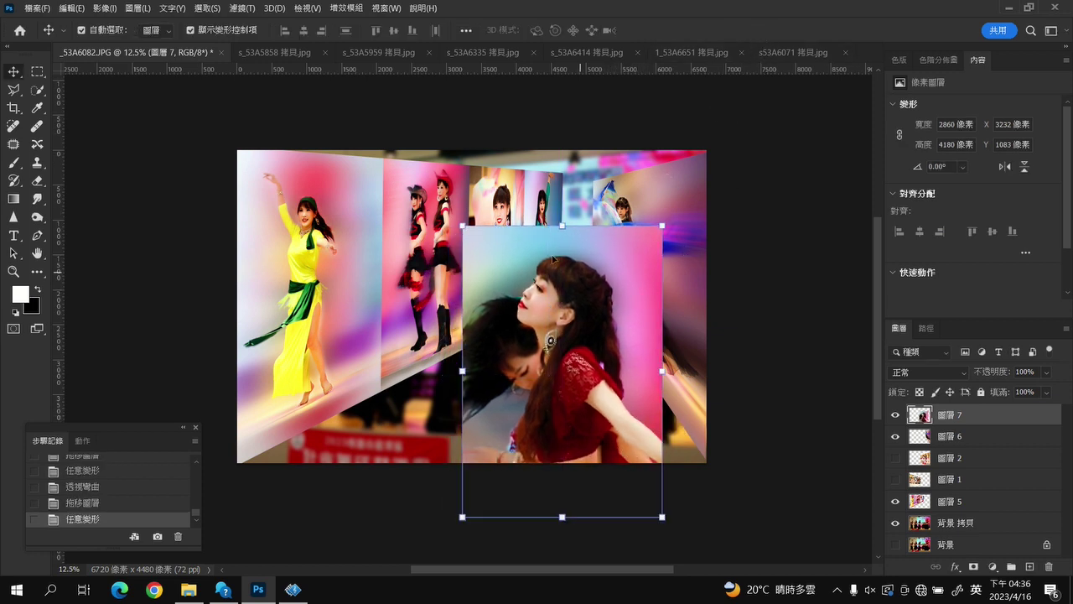
pyautogui.click(201, 8)
pyautogui.click(240, 134)
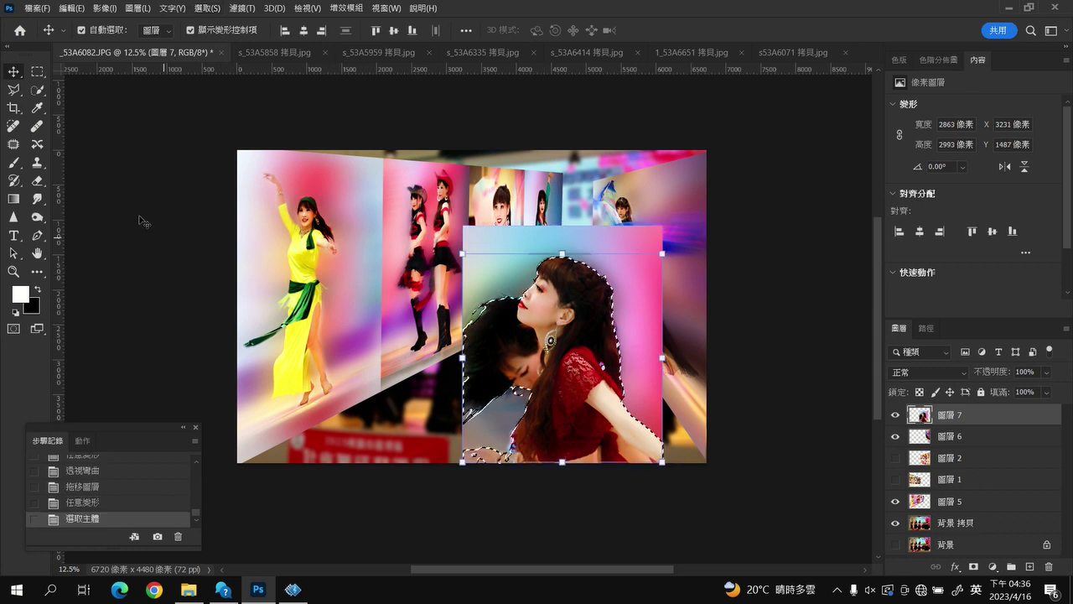
# Subtract the second dancer's hair and stray patches using Quick Selection with Alt
pyautogui.press('w')
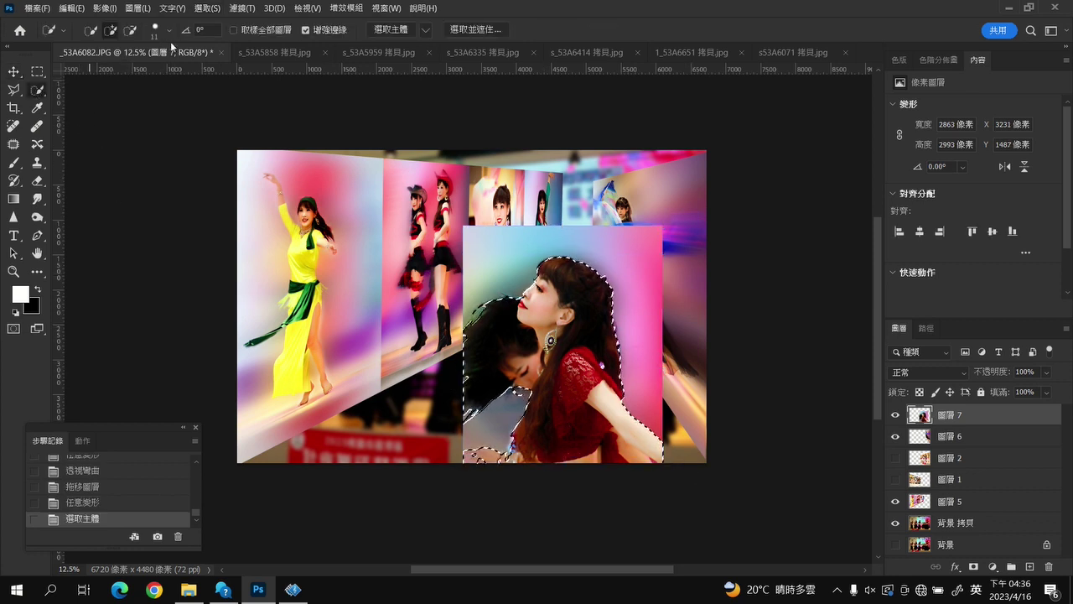
pyautogui.press('alt')
pyautogui.moveTo(498, 324); pyautogui.dragTo(507, 381)
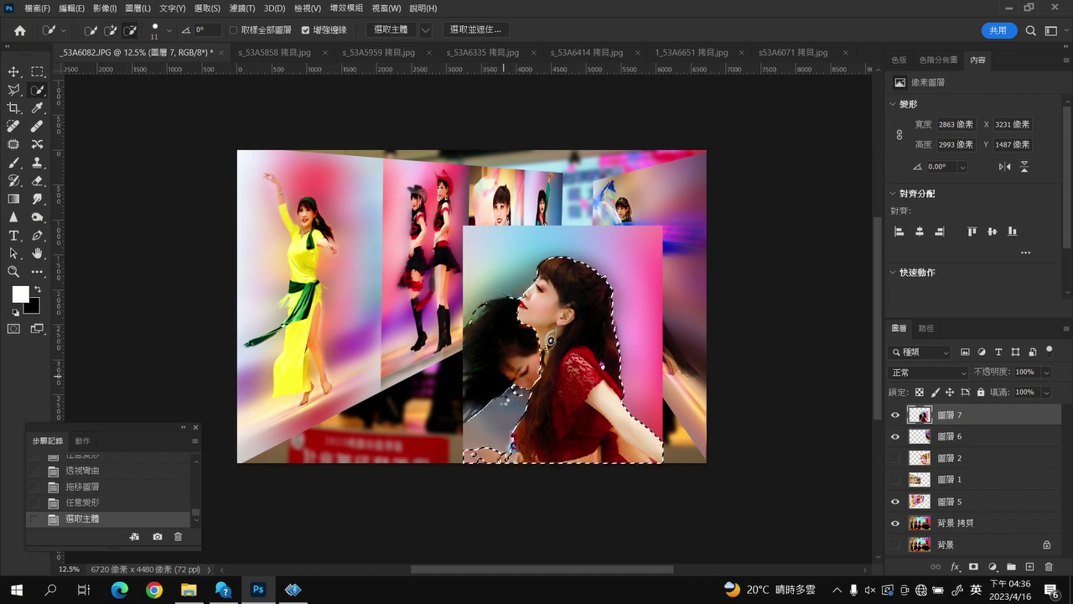
pyautogui.click(499, 391)
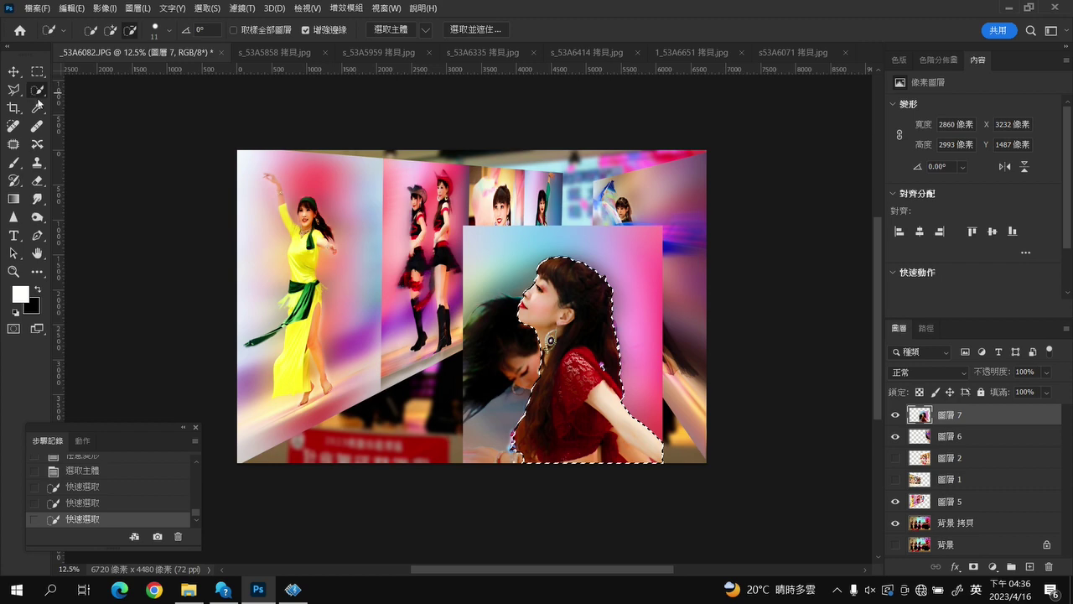
pyautogui.click(38, 100)
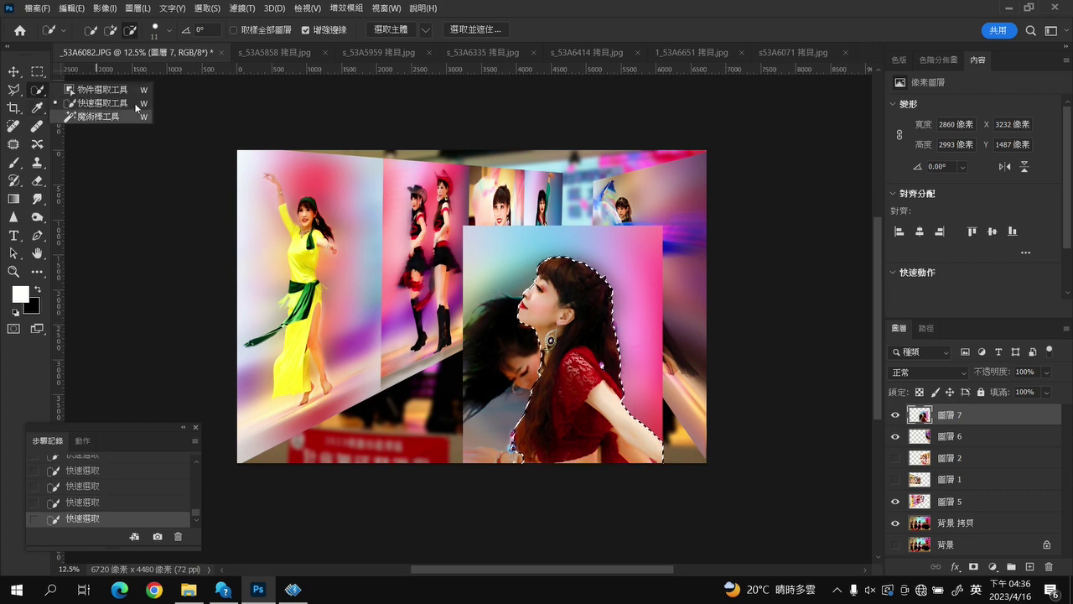
# Brush the hair edge with Refine Edge in Select and Mask and accept it
pyautogui.click(475, 30)
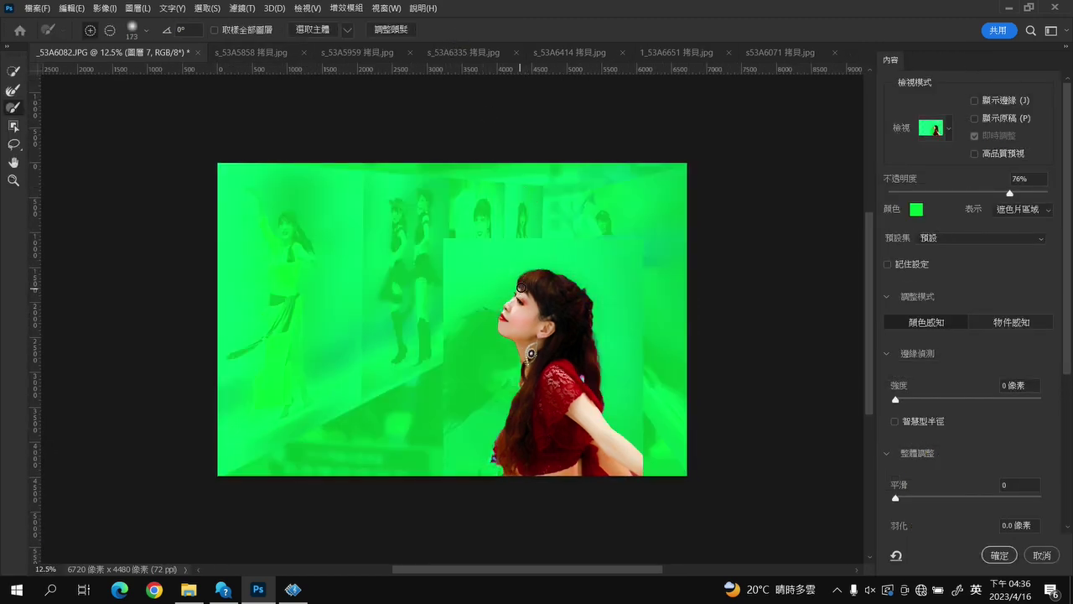
pyautogui.moveTo(585, 292)
pyautogui.mouseDown()
pyautogui.moveTo(497, 475)
pyautogui.moveTo(489, 457)
pyautogui.mouseUp()
pyautogui.click(12, 92)
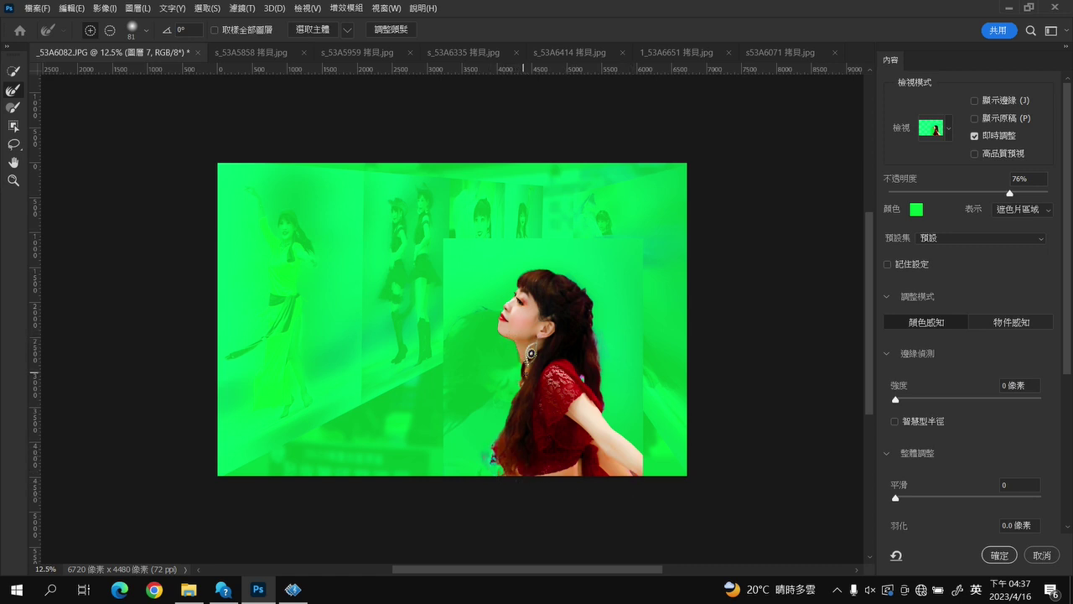
pyautogui.click(999, 555)
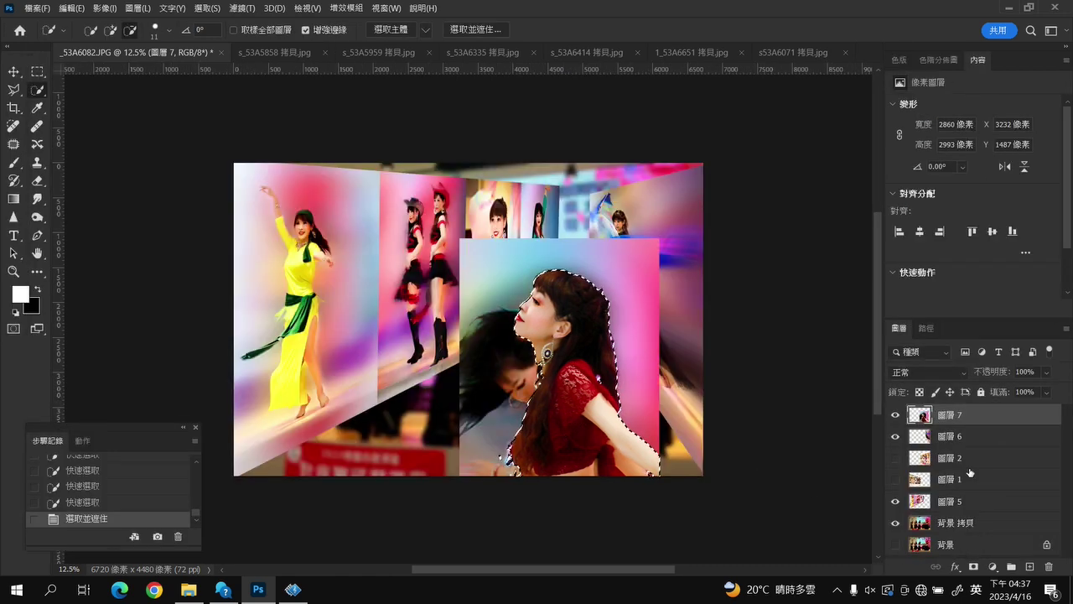
# Mask the red-top dancer, resize her into the lower middle, and stamp visible layers into 圖層 8
pyautogui.click(973, 566)
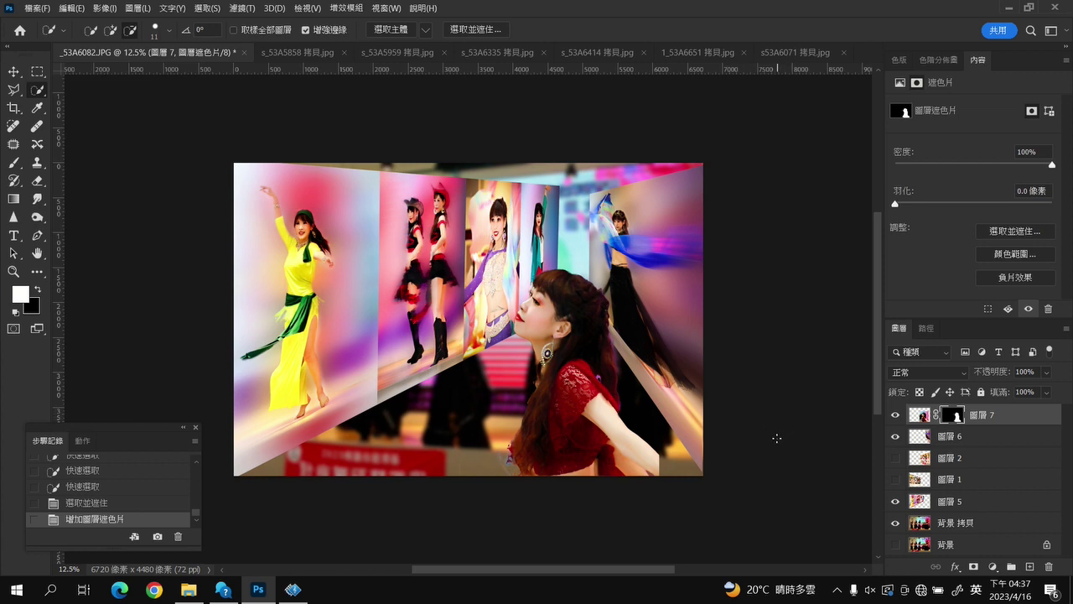
pyautogui.click(14, 72)
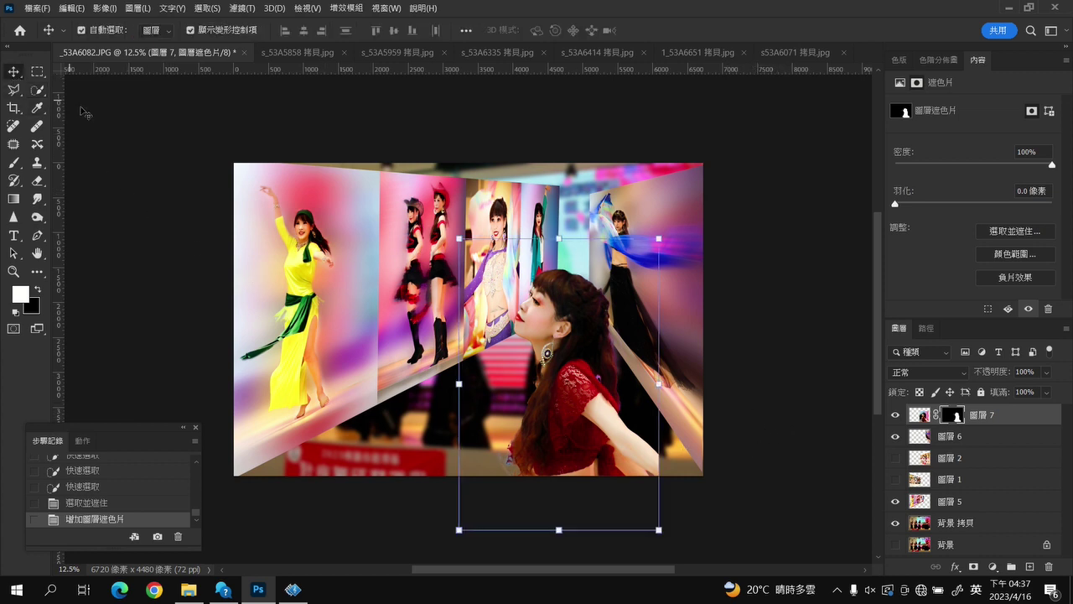
pyautogui.moveTo(460, 529); pyautogui.dragTo(423, 551)
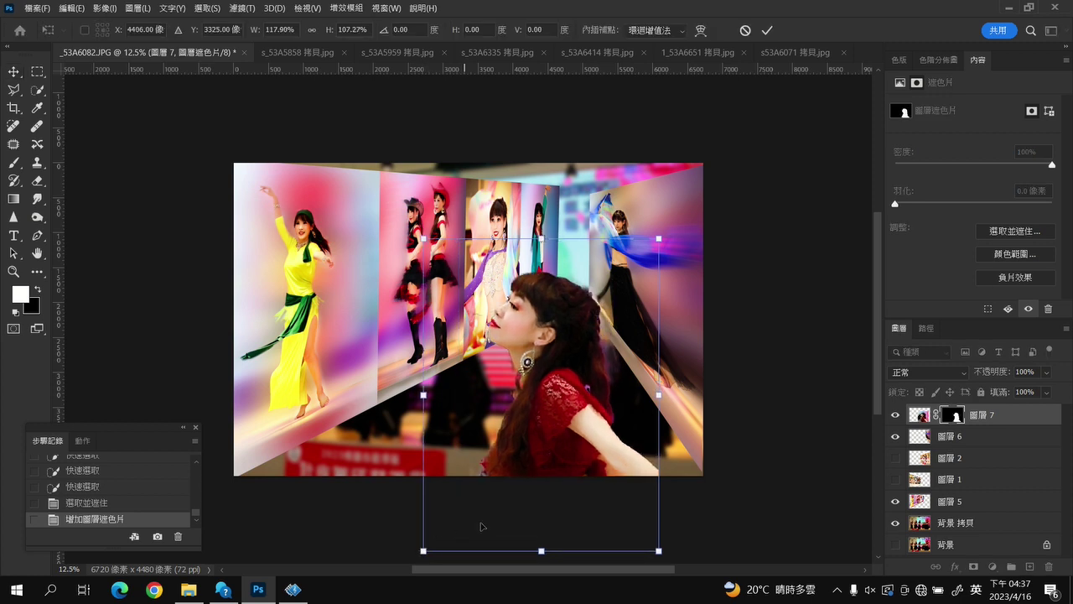
pyautogui.moveTo(660, 398)
pyautogui.mouseDown()
pyautogui.moveTo(575, 409)
pyautogui.moveTo(615, 405)
pyautogui.moveTo(427, 400)
pyautogui.moveTo(615, 421)
pyautogui.moveTo(637, 410)
pyautogui.mouseUp()
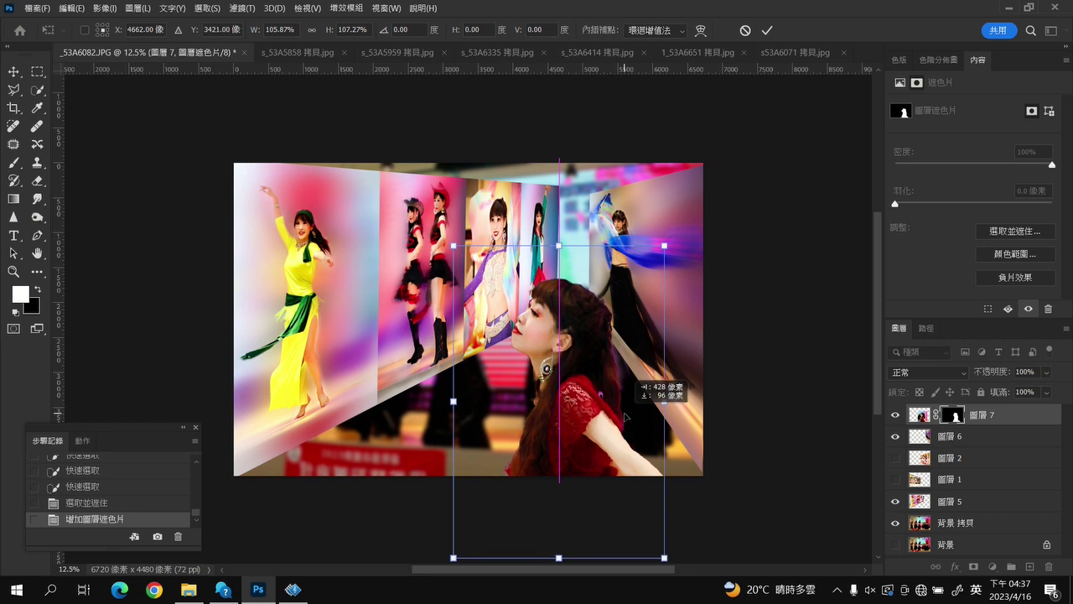
pyautogui.click(766, 30)
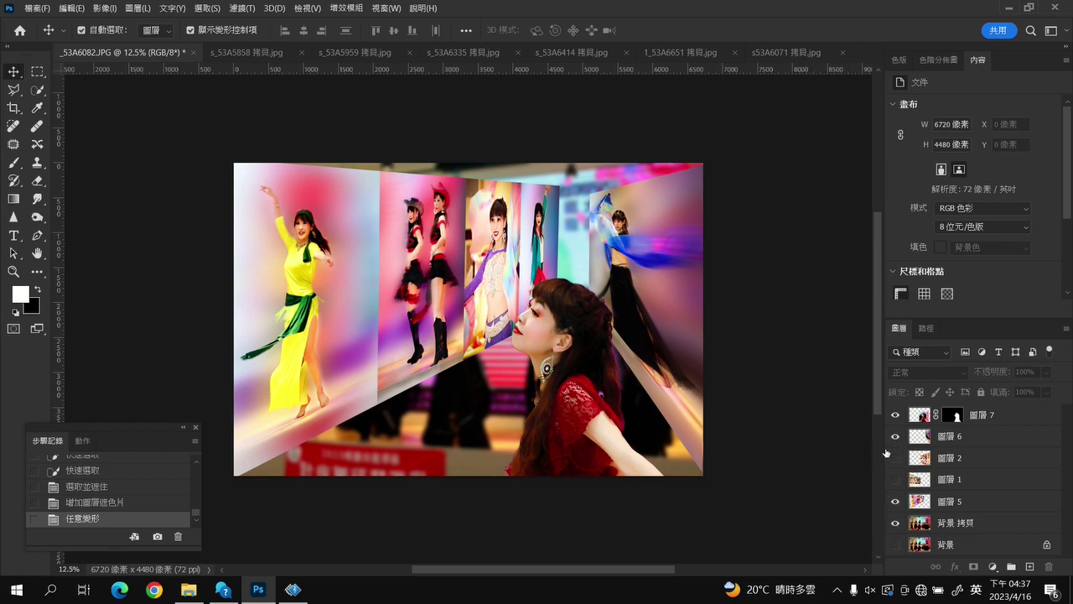
pyautogui.hotkey('ctrl', 'alt', 'shift', 'e')
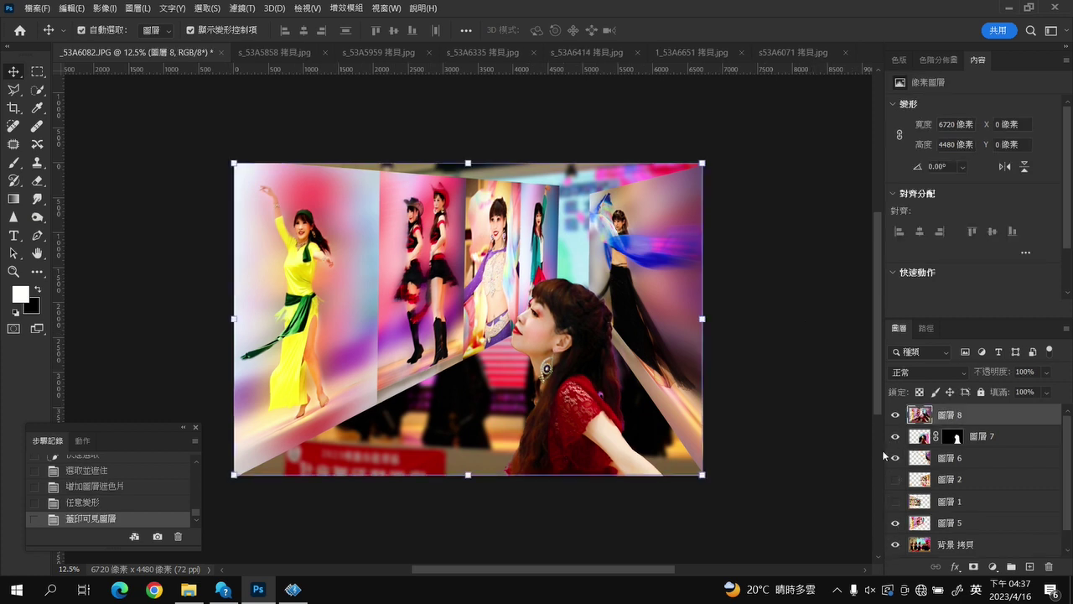
# Hide layers 7, 6 and 5, mask 圖層 8, and set a black brush at size 369
pyautogui.moveTo(895, 436); pyautogui.dragTo(895, 522)
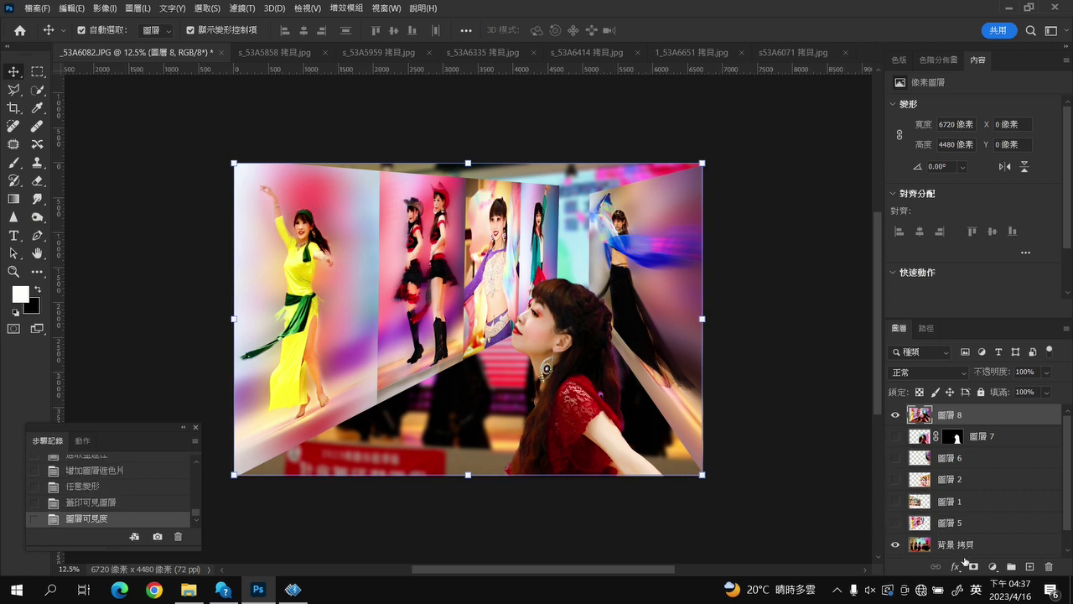
pyautogui.click(973, 567)
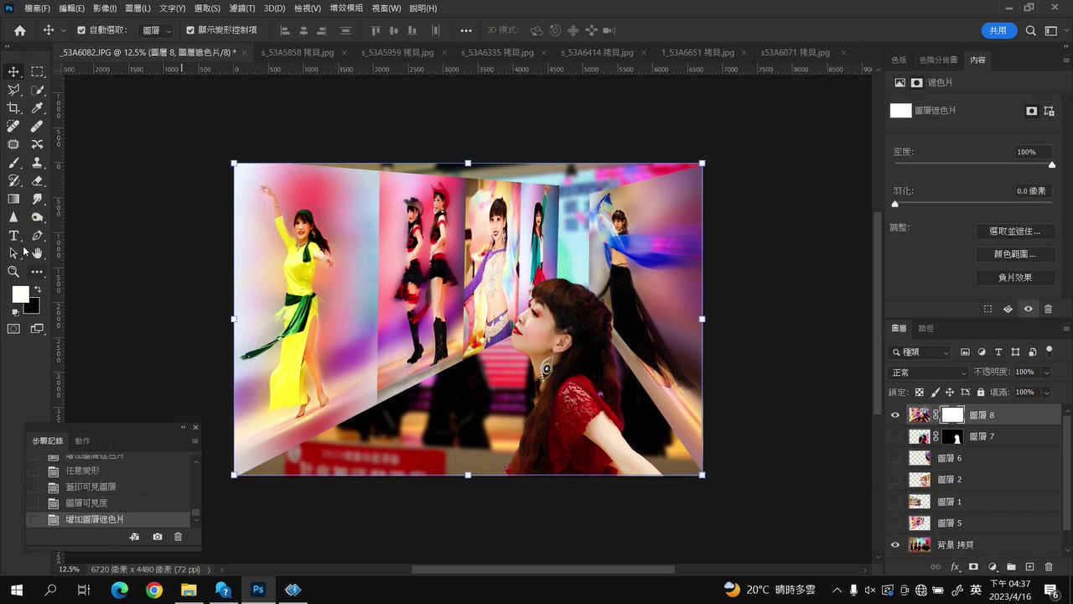
pyautogui.click(17, 170)
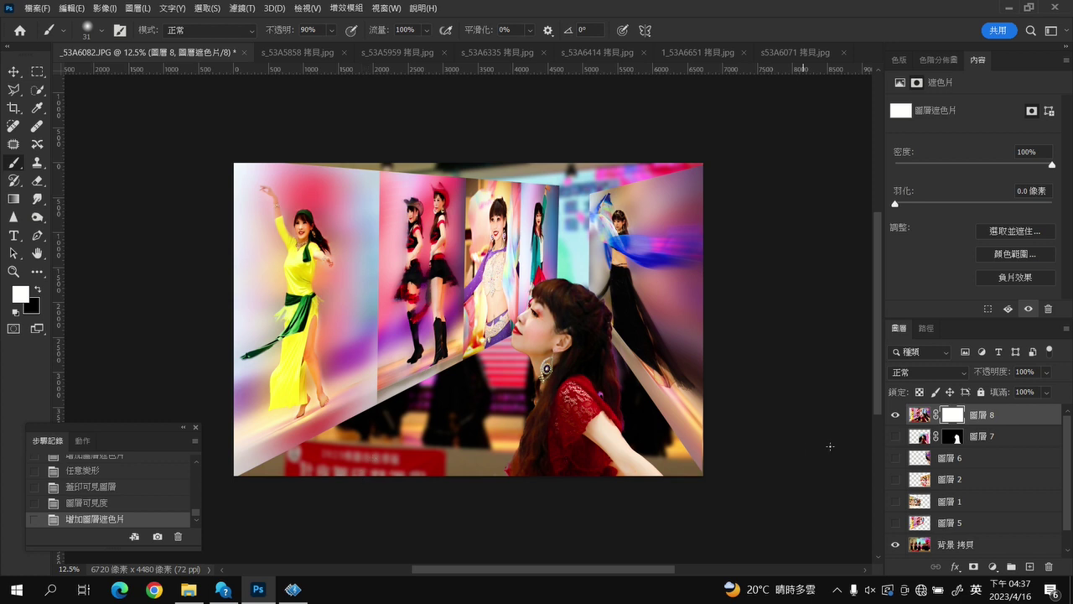
pyautogui.click(37, 290)
pyautogui.click(101, 30)
pyautogui.moveTo(113, 75); pyautogui.dragTo(155, 75)
pyautogui.moveTo(292, 469); pyautogui.dragTo(384, 474)
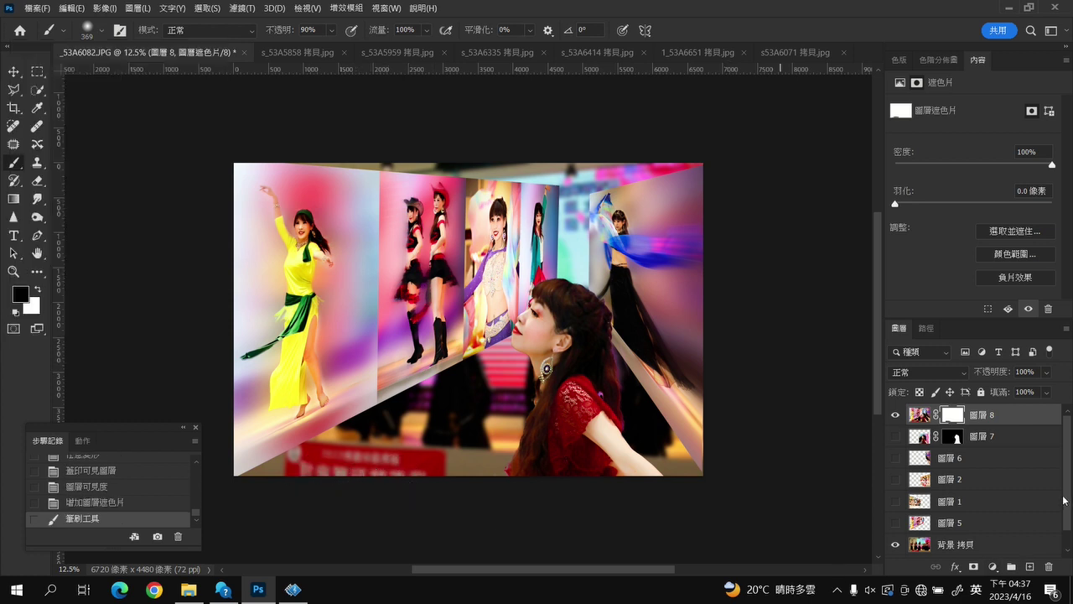
# Show the original background, hide its copy, and paint the mask over the bottom red banner
pyautogui.scroll(-1, 1063, 500)
pyautogui.click(896, 546)
pyautogui.click(896, 524)
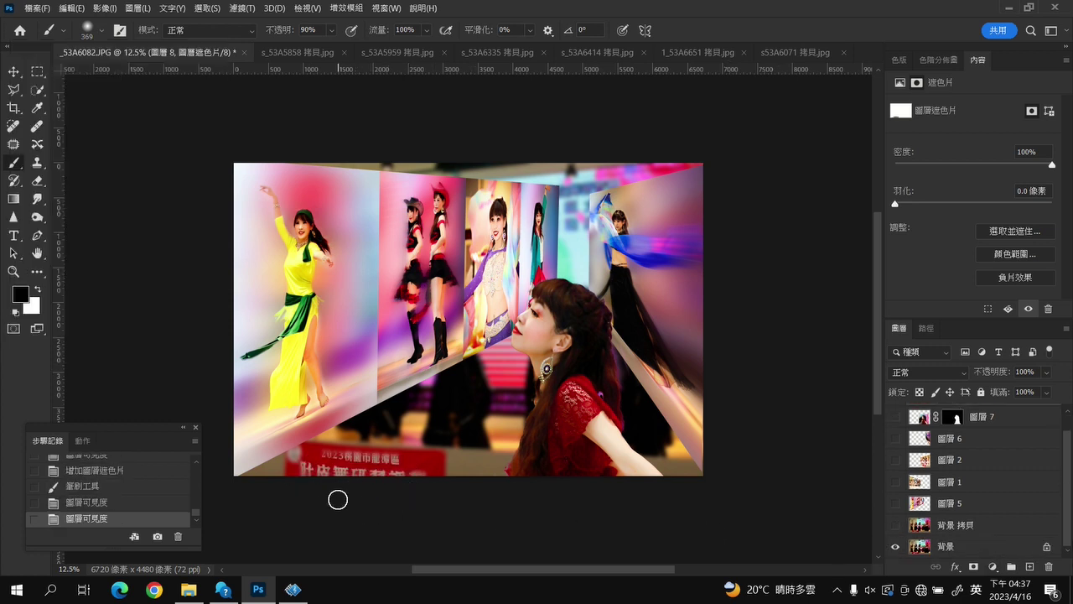
pyautogui.moveTo(305, 456)
pyautogui.mouseDown()
pyautogui.moveTo(441, 463)
pyautogui.moveTo(346, 482)
pyautogui.moveTo(295, 458)
pyautogui.mouseUp()
pyautogui.moveTo(412, 468); pyautogui.dragTo(438, 468)
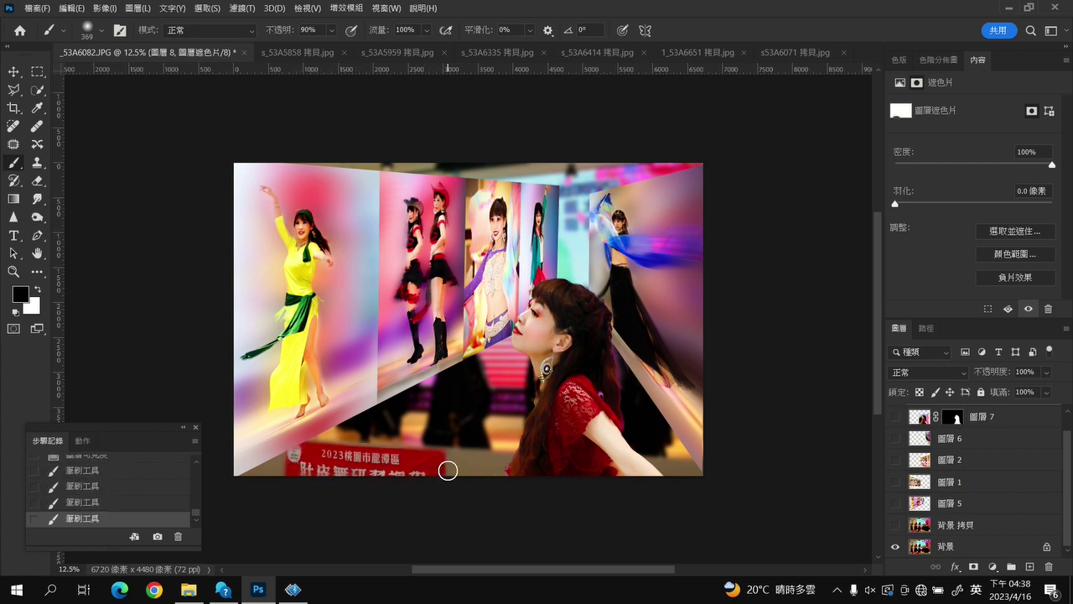
pyautogui.click(448, 469)
# Browse the Edit and File menus without choosing any command
pyautogui.click(69, 8)
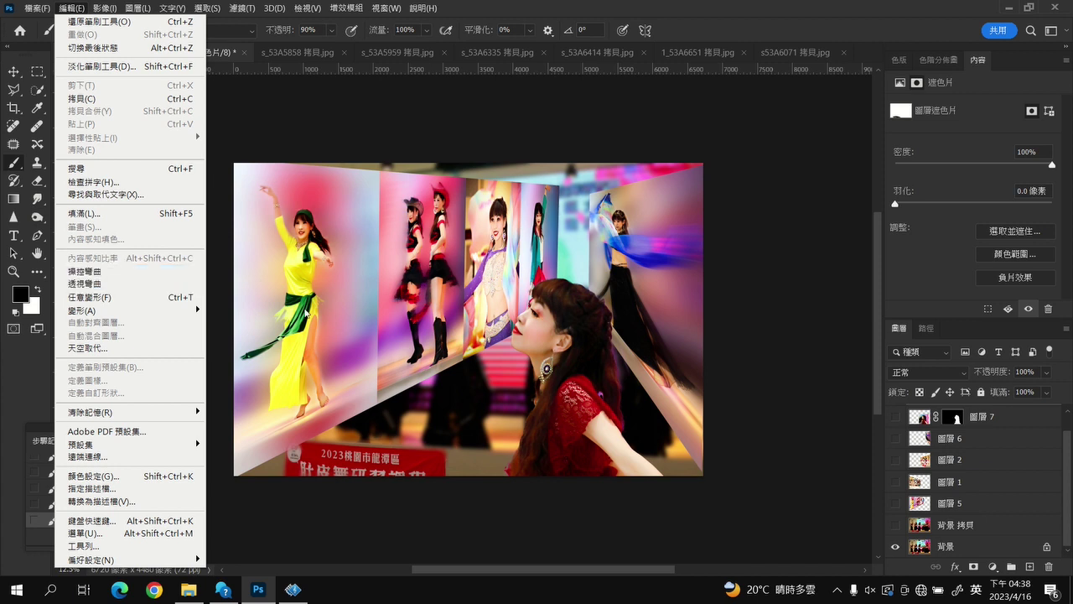
pyautogui.click(792, 338)
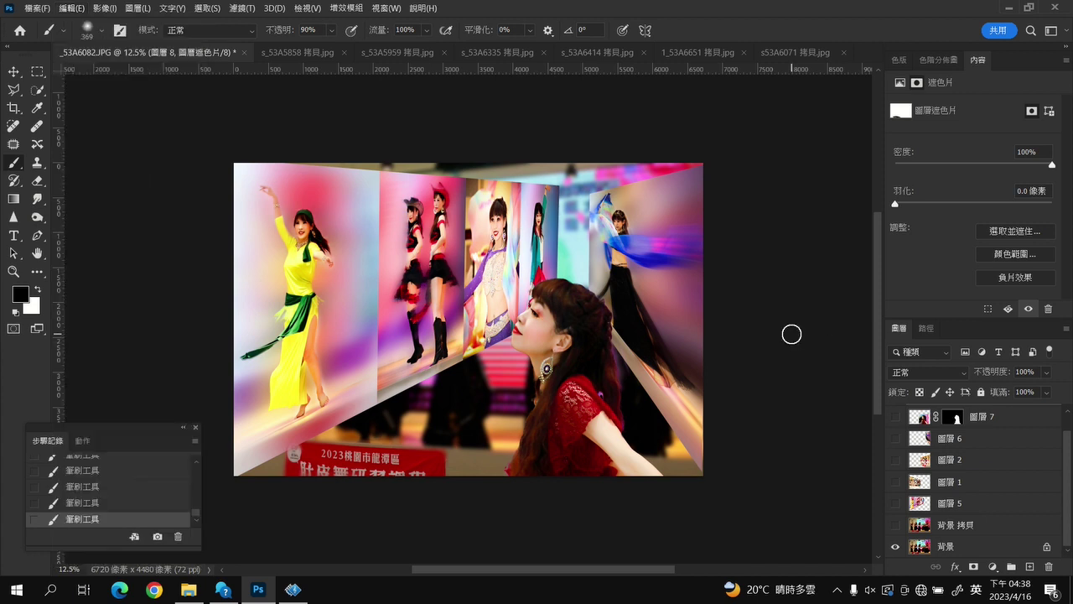
pyautogui.click(38, 8)
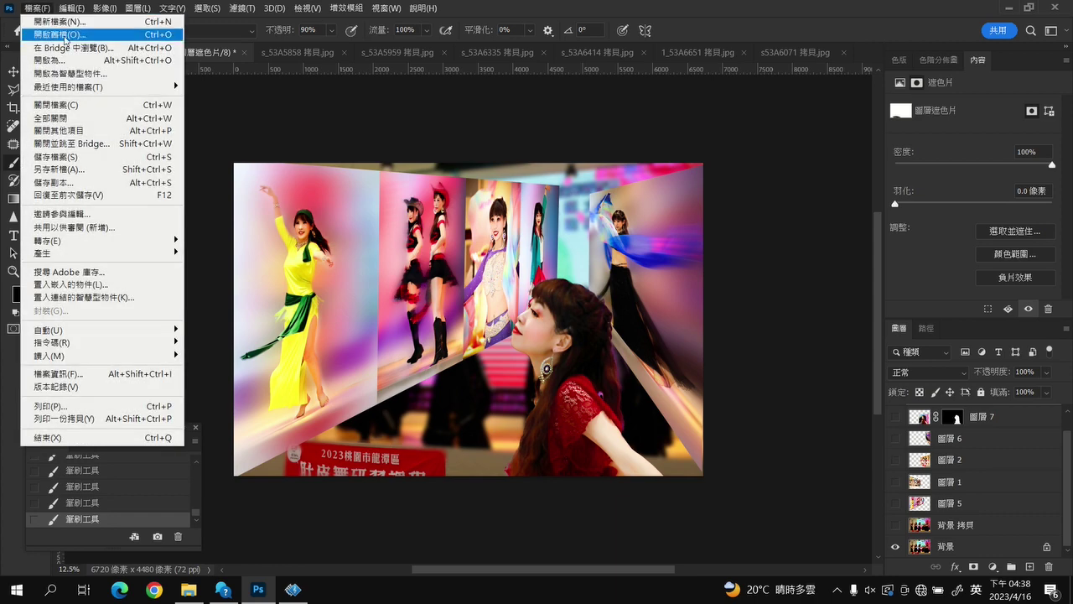
pyautogui.click(293, 112)
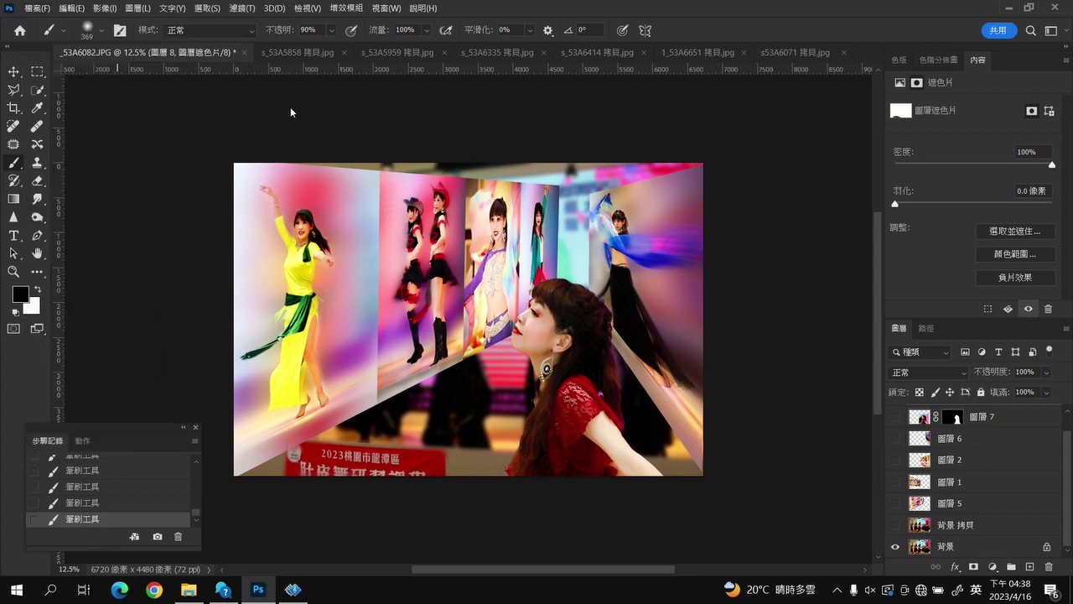
# Close the _53A6082 composite without saving and zoom in on the s53A6071 photo
pyautogui.click(243, 52)
pyautogui.click(565, 231)
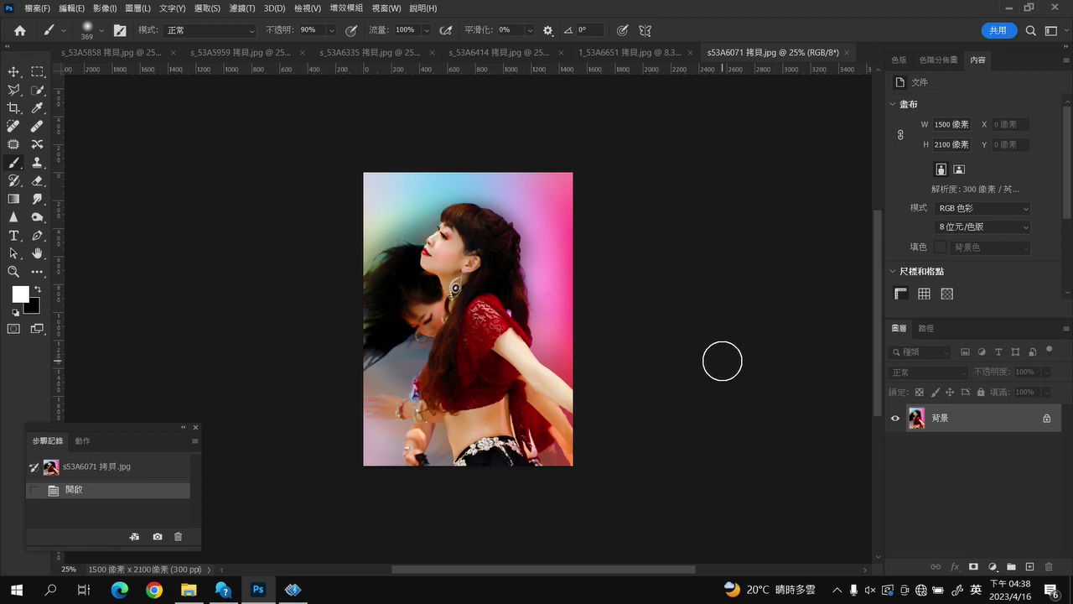
pyautogui.hotkey('ctrl', '+')
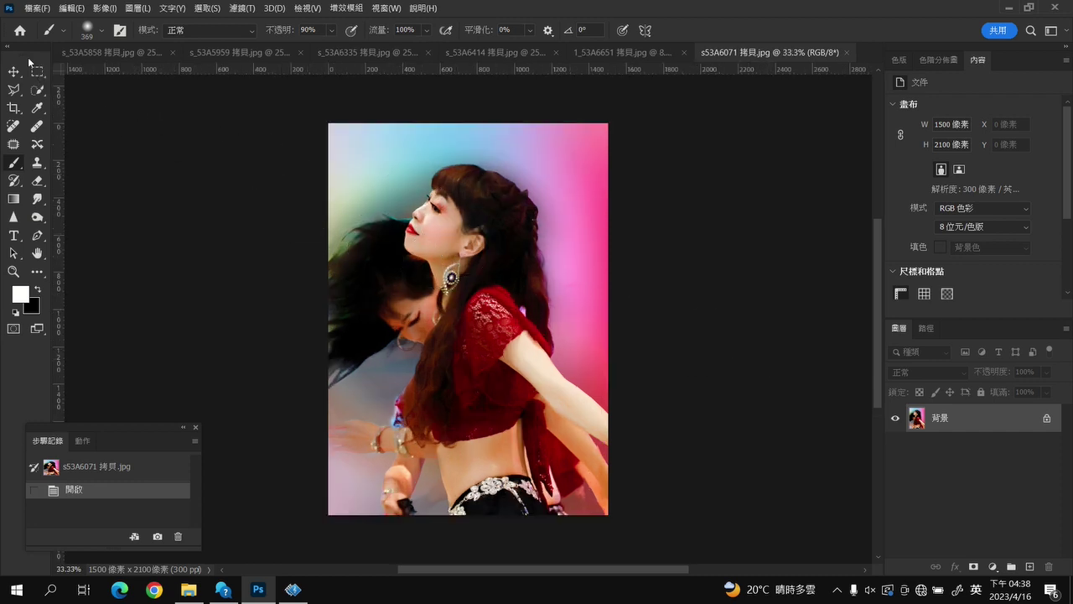
# Duplicate the Background layer of s53A6071 as 背景 拷貝
pyautogui.click(72, 8)
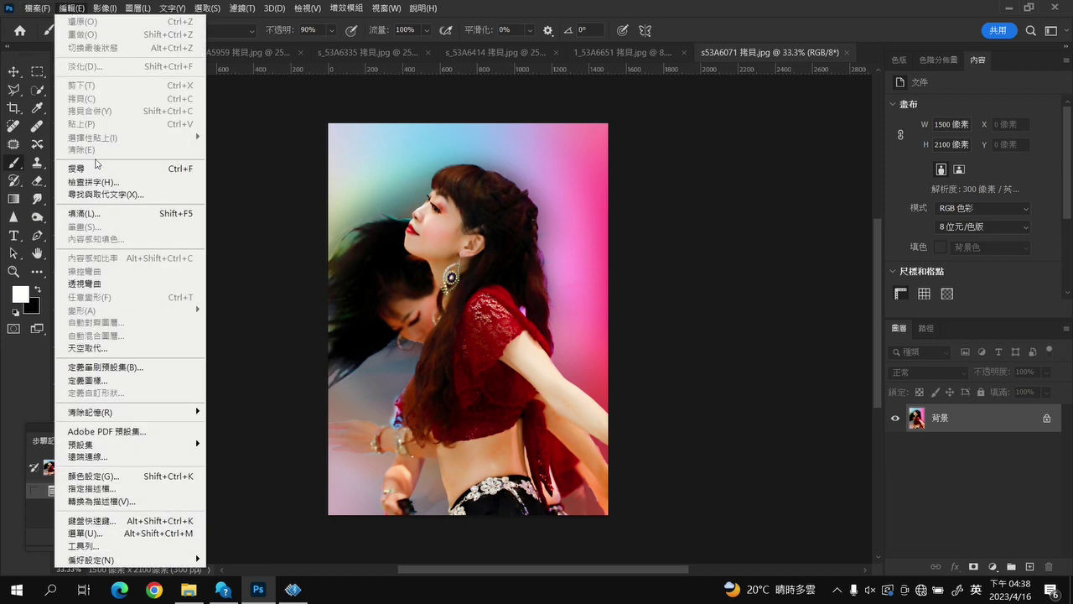
pyautogui.click(1022, 434)
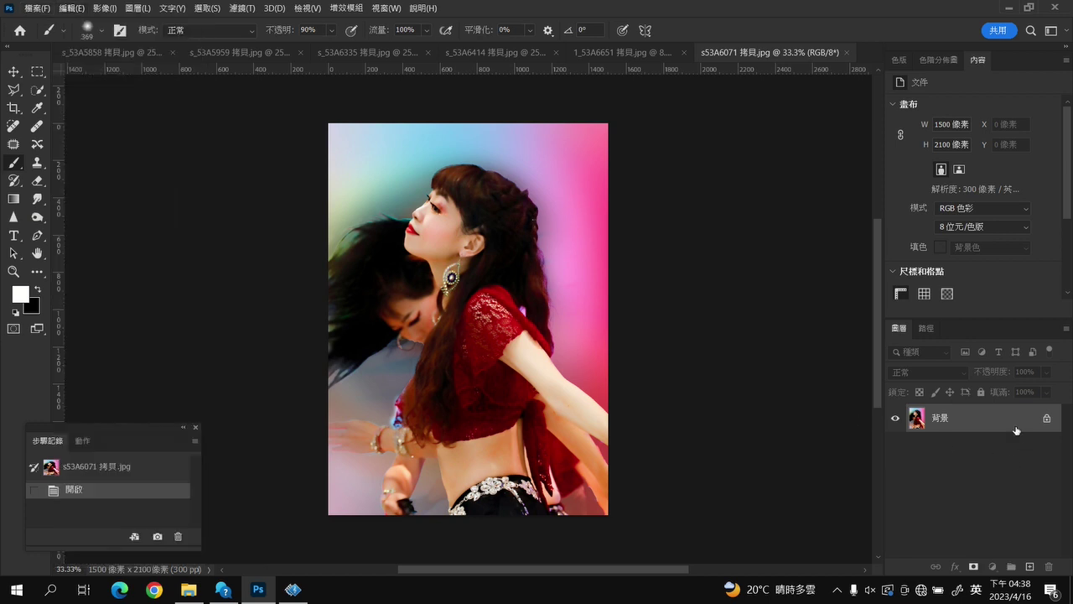
pyautogui.moveTo(1017, 431); pyautogui.dragTo(1030, 566)
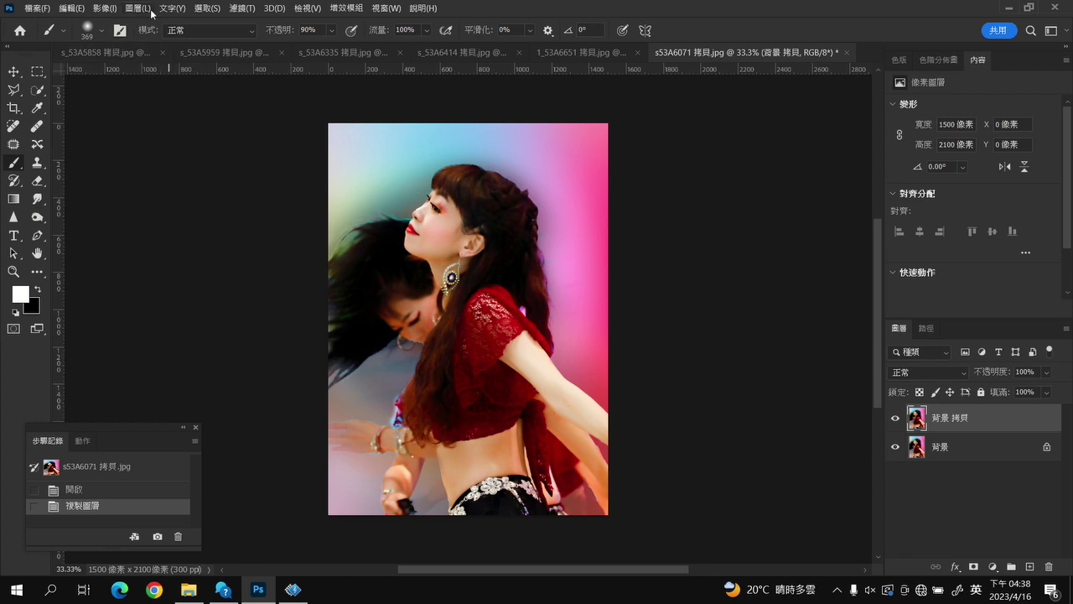
pyautogui.click(210, 8)
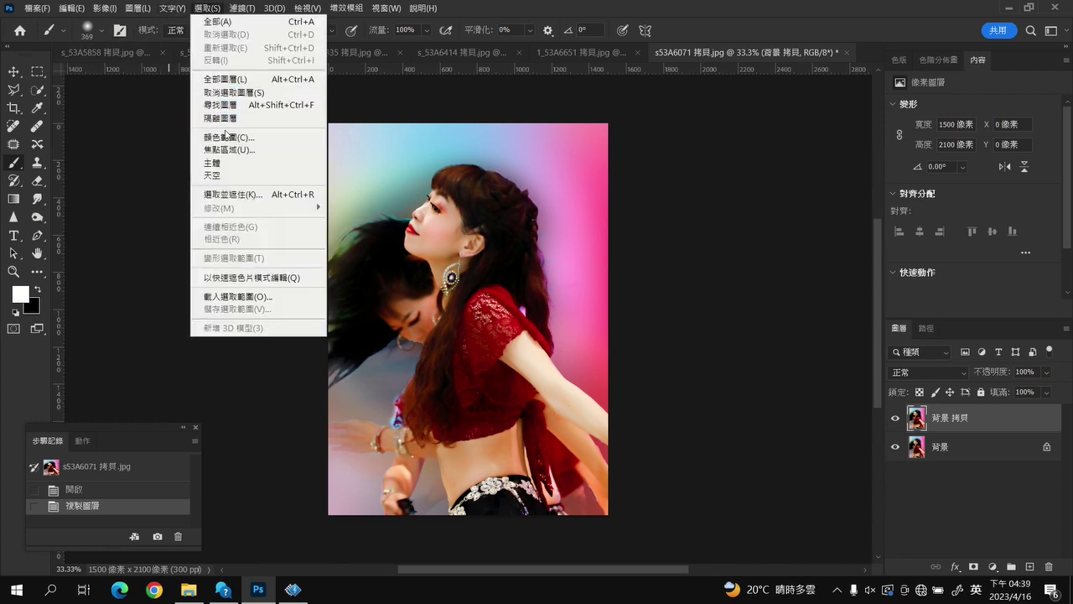
# Select the dancer with Select Subject and expand the selection by 20 pixels
pyautogui.click(238, 177)
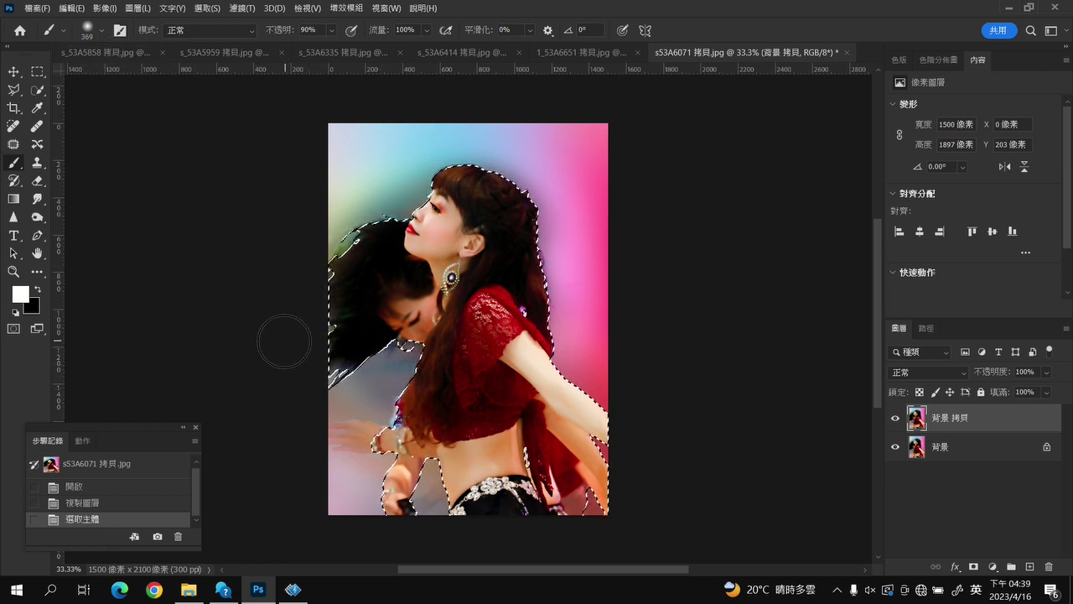
pyautogui.click(206, 10)
pyautogui.moveTo(252, 207)
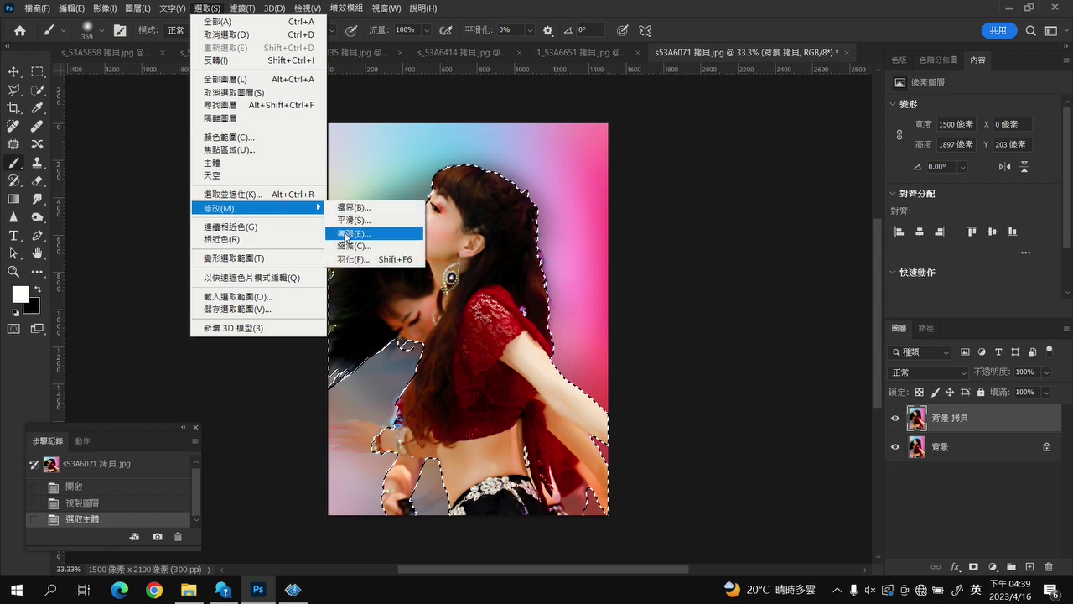
pyautogui.click(351, 233)
pyautogui.click(728, 207)
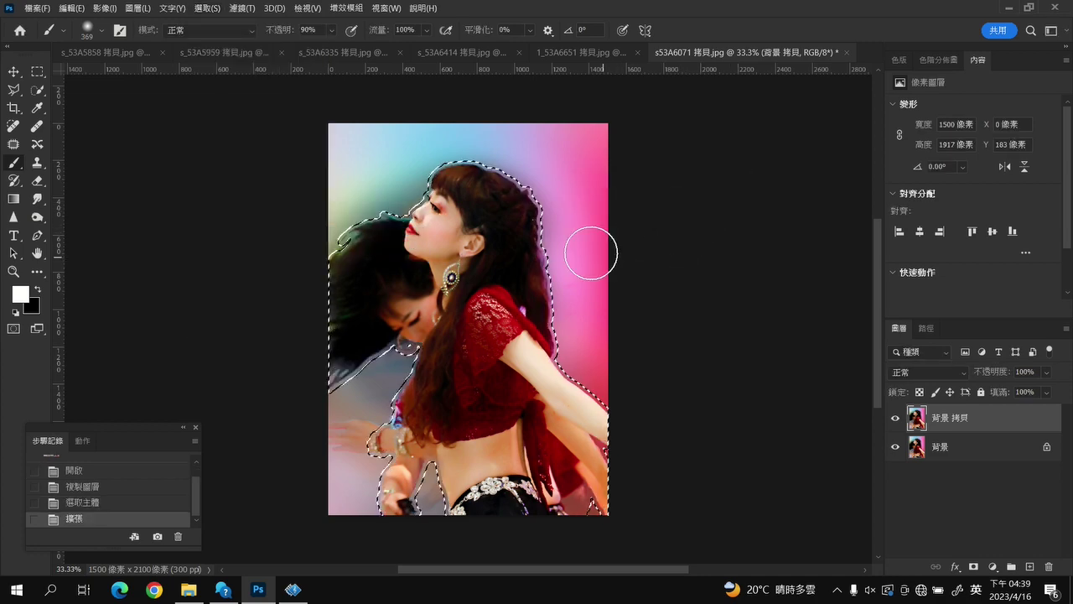
# Add the lower-left arm and left hair edge with Quick Selection, then start Content-Aware Fill
pyautogui.click(37, 90)
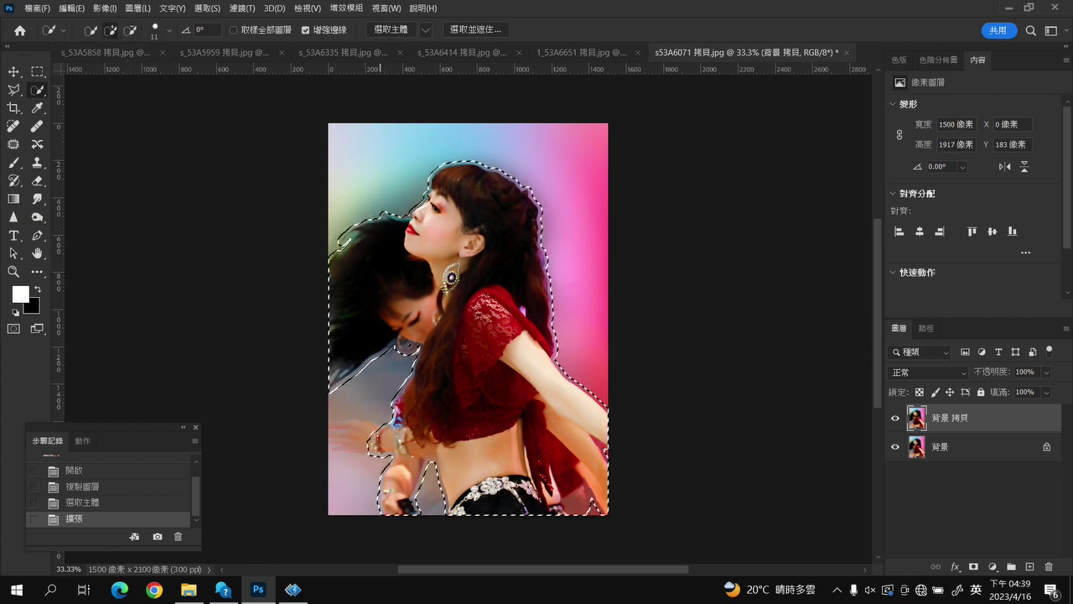
pyautogui.moveTo(373, 436); pyautogui.dragTo(335, 435)
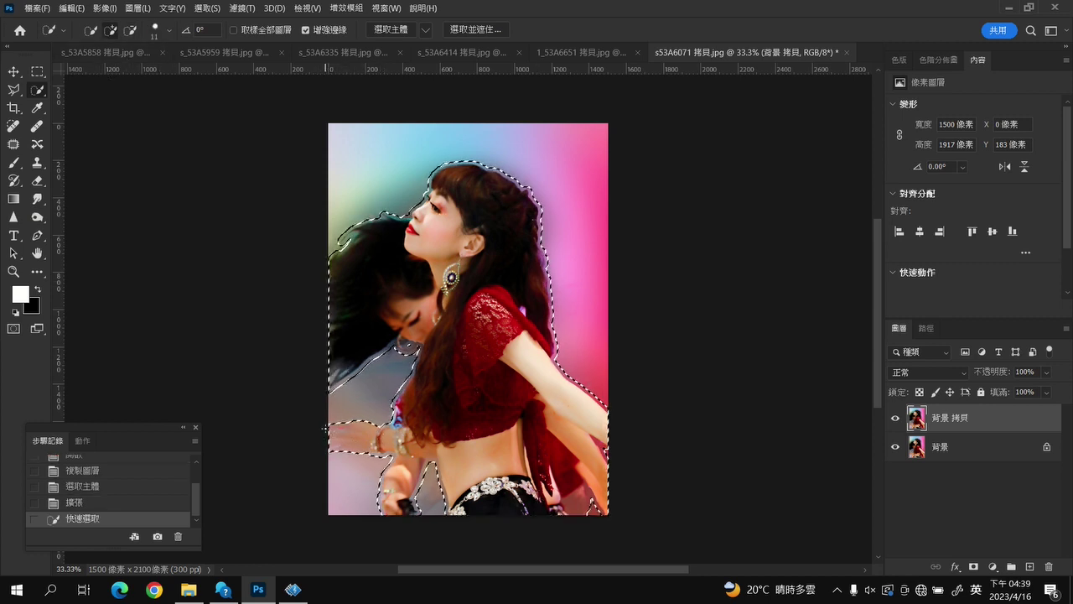
pyautogui.moveTo(332, 394); pyautogui.dragTo(340, 251)
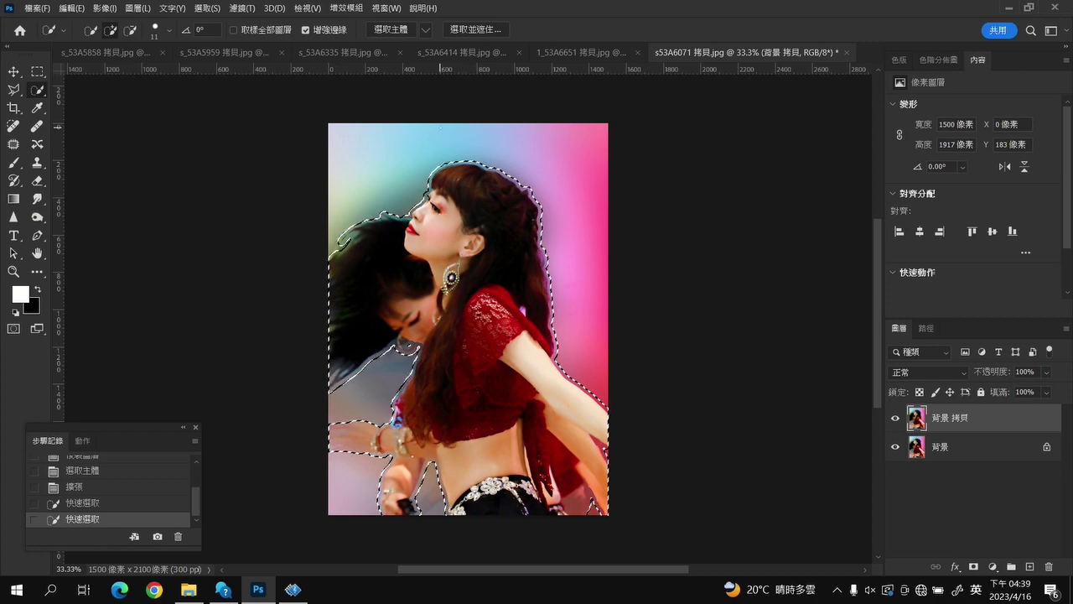
pyautogui.click(73, 8)
pyautogui.click(115, 241)
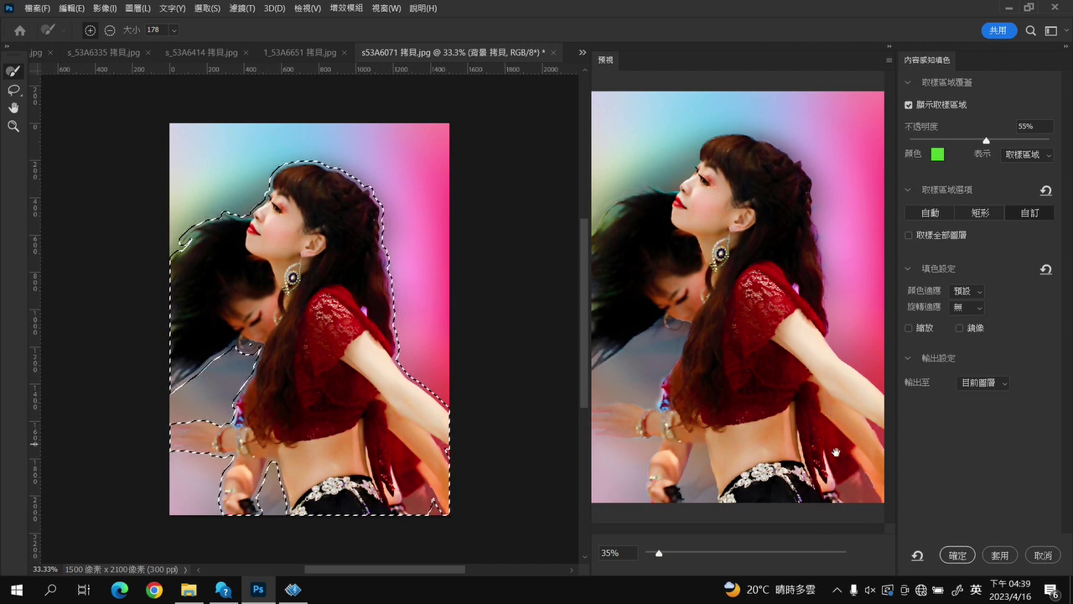
# Paint the Content-Aware Fill sampling area over the left and top background, preview, and apply
pyautogui.moveTo(172, 206)
pyautogui.mouseDown()
pyautogui.moveTo(409, 133)
pyautogui.moveTo(300, 123)
pyautogui.moveTo(176, 504)
pyautogui.moveTo(280, 483)
pyautogui.moveTo(269, 516)
pyautogui.moveTo(180, 463)
pyautogui.mouseUp()
pyautogui.moveTo(453, 374)
pyautogui.mouseDown()
pyautogui.moveTo(455, 347)
pyautogui.moveTo(383, 223)
pyautogui.moveTo(276, 137)
pyautogui.moveTo(172, 187)
pyautogui.moveTo(343, 158)
pyautogui.moveTo(336, 359)
pyautogui.mouseUp()
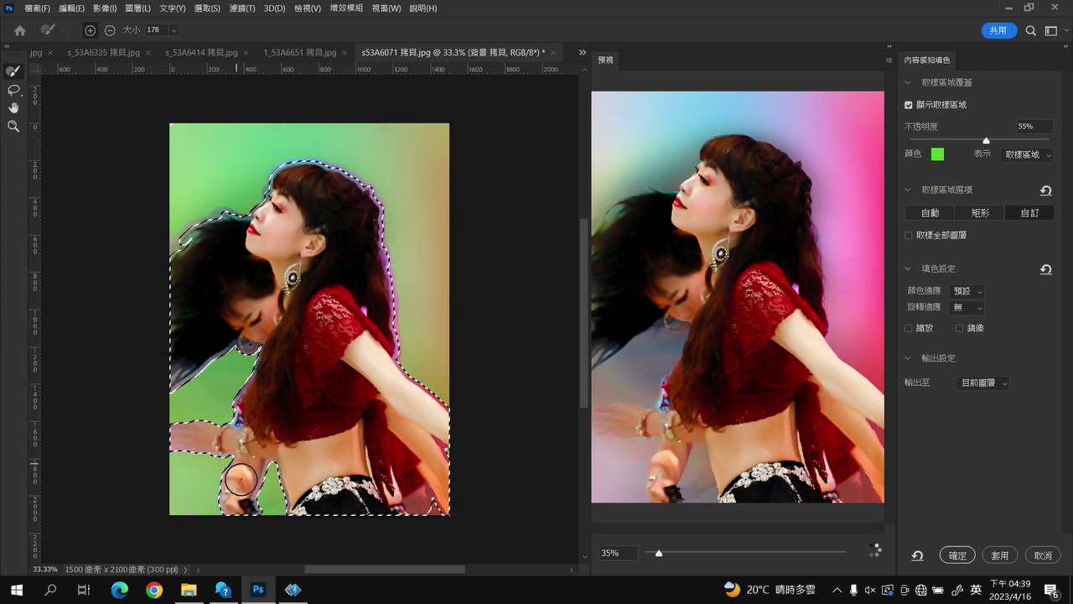
pyautogui.scroll(5, 751, 462)
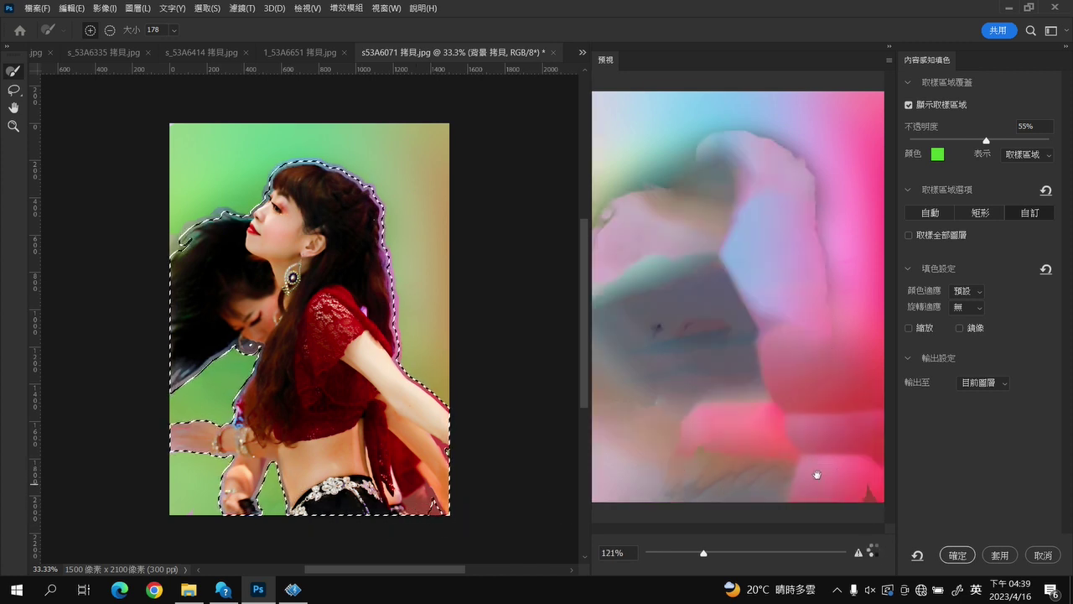
pyautogui.scroll(-5, 838, 222)
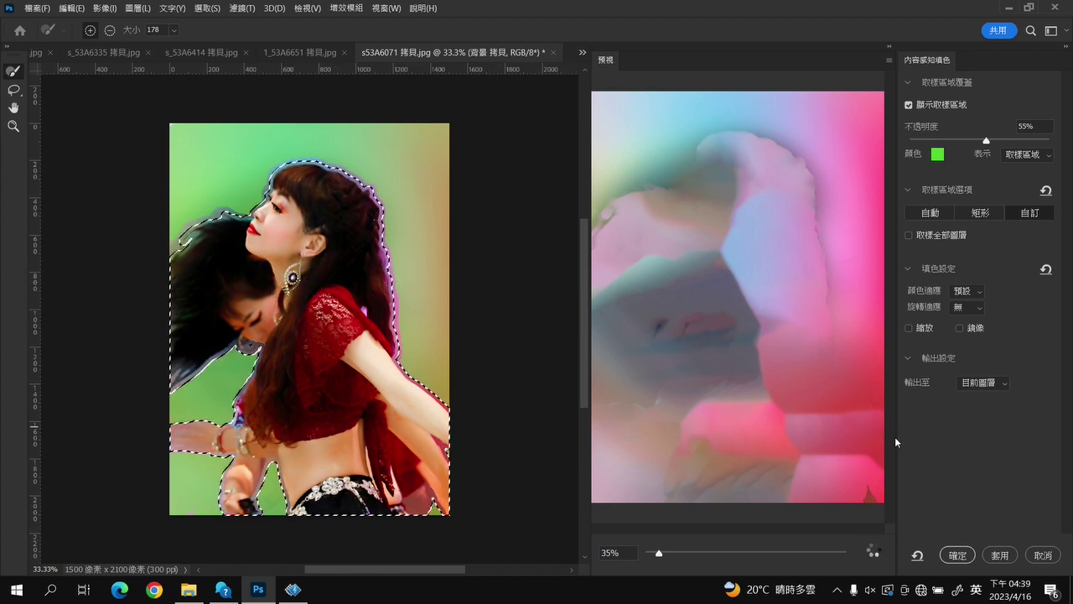
pyautogui.scroll(3, 706, 177)
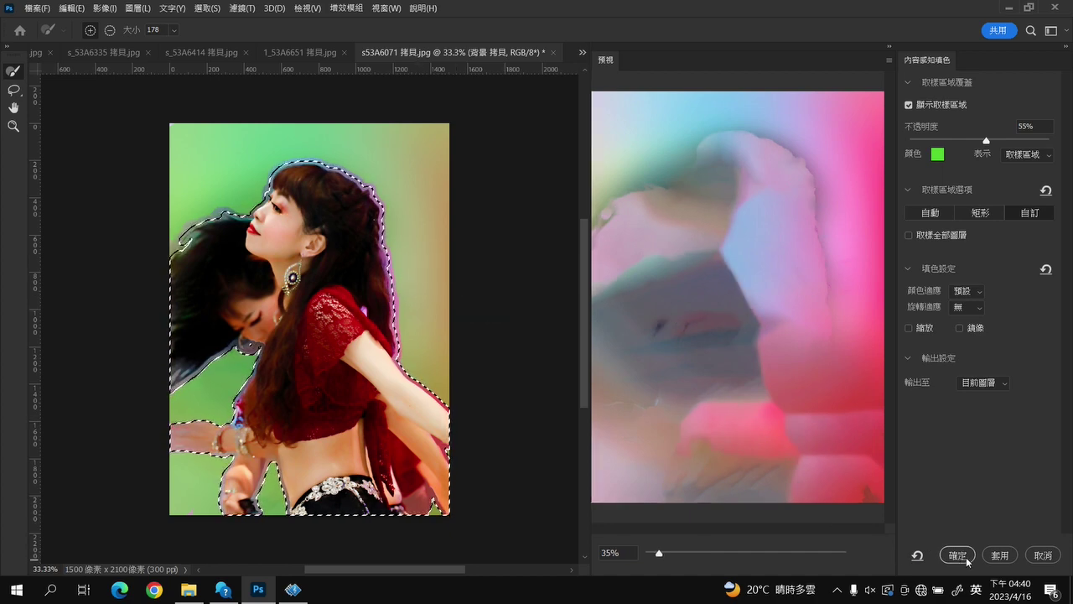
pyautogui.click(960, 557)
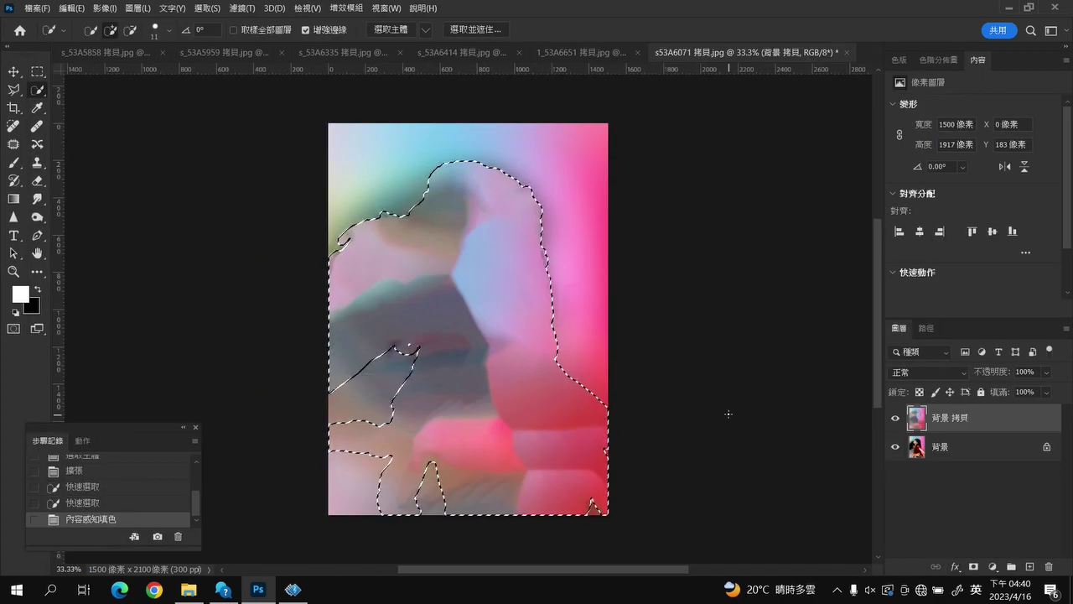
# Deselect, blur 背景 拷貝 with a 98.5 px Gaussian Blur, then duplicate the Background layer again
pyautogui.hotkey('ctrl', 'd')
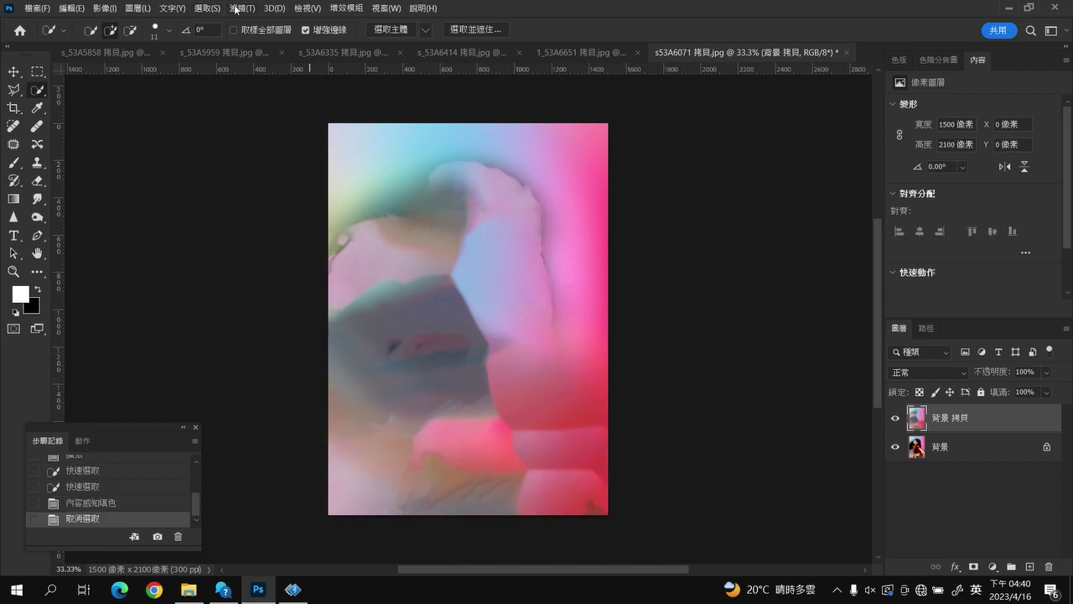
pyautogui.click(237, 8)
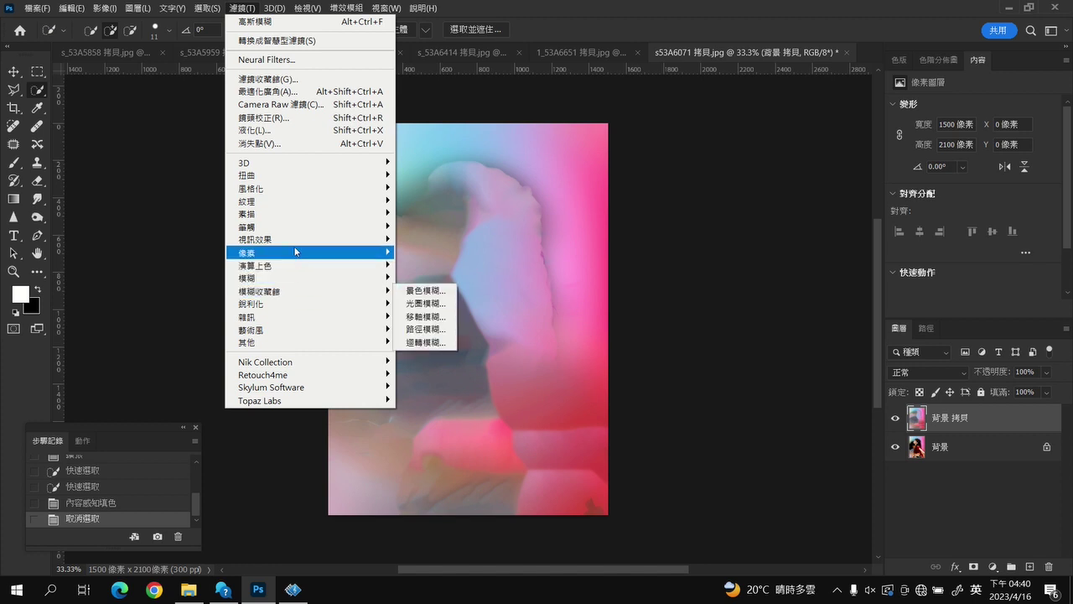
pyautogui.moveTo(251, 277)
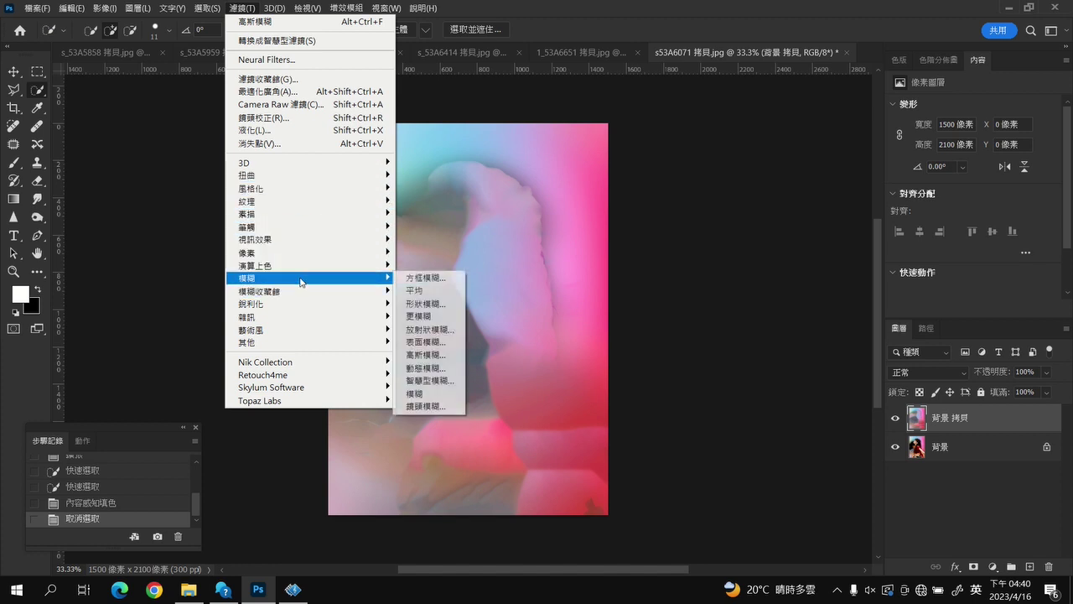
pyautogui.click(440, 355)
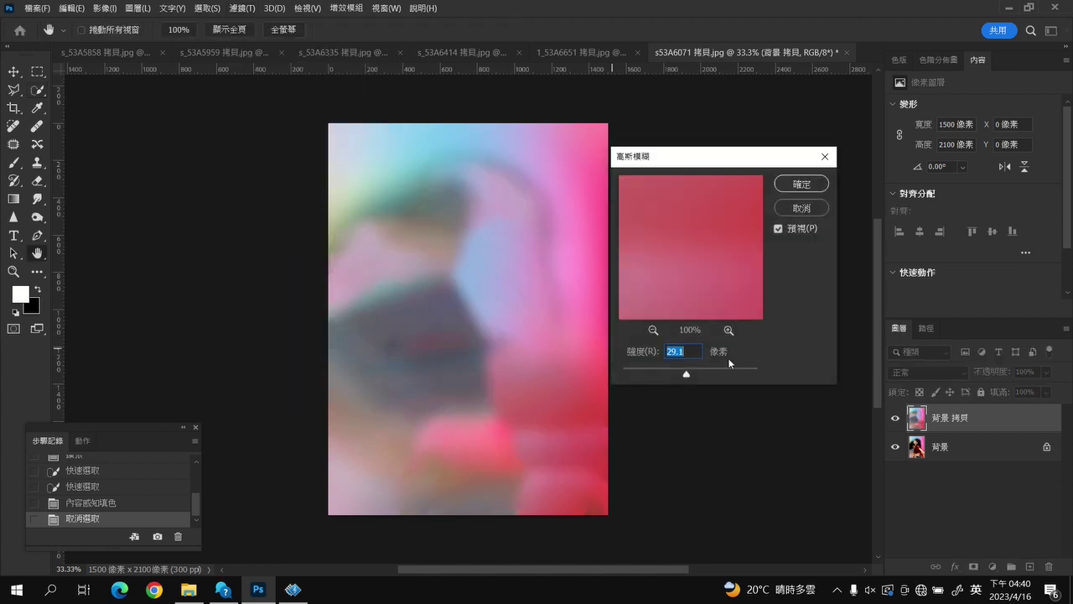
pyautogui.moveTo(708, 373); pyautogui.dragTo(706, 376)
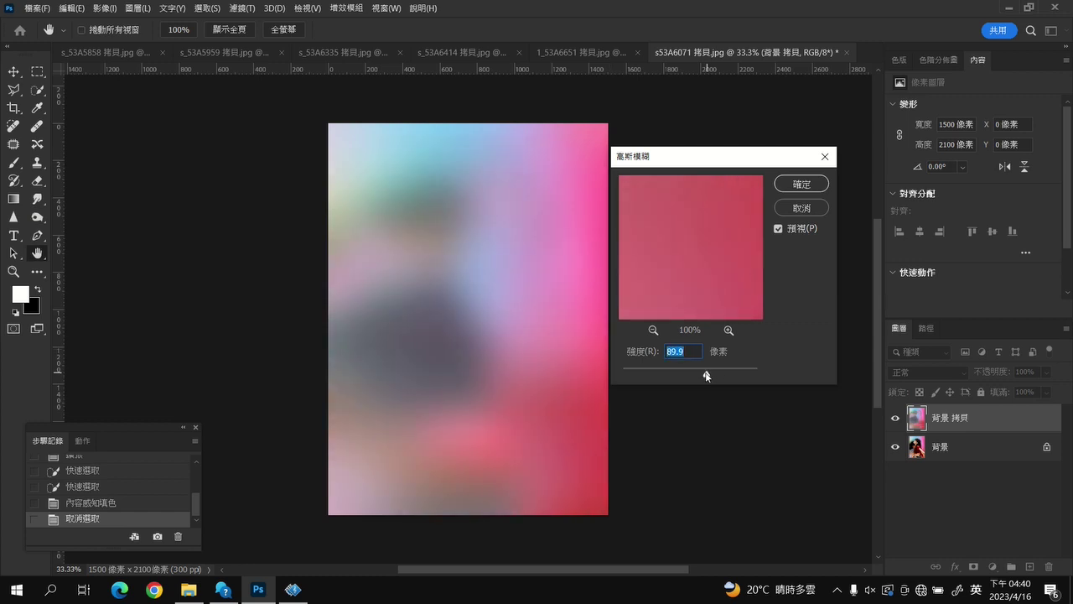
pyautogui.moveTo(707, 376); pyautogui.dragTo(708, 374)
pyautogui.click(802, 182)
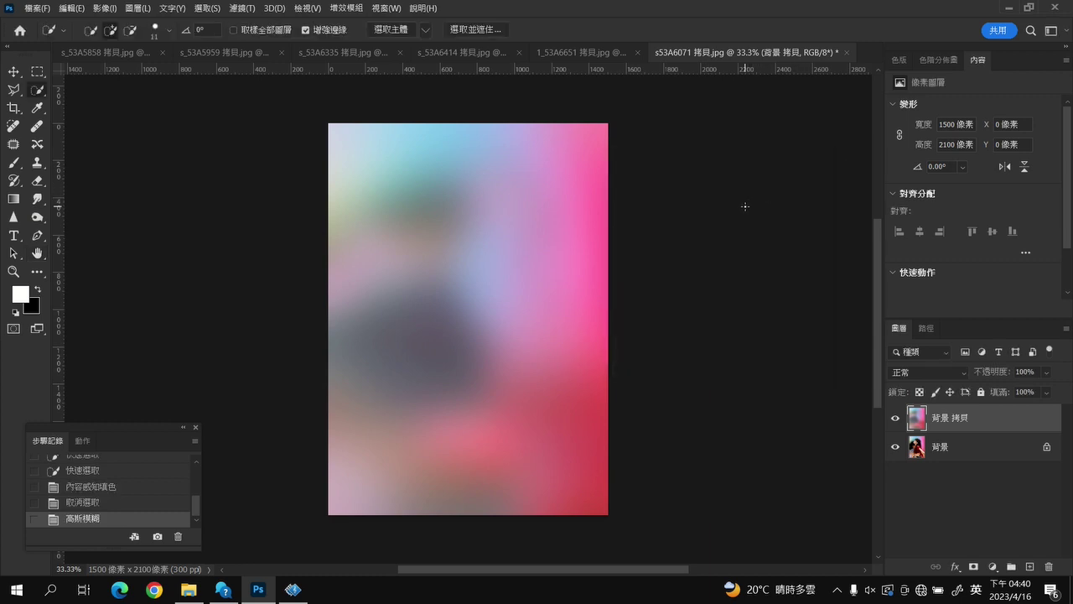
pyautogui.moveTo(958, 448); pyautogui.dragTo(1031, 568)
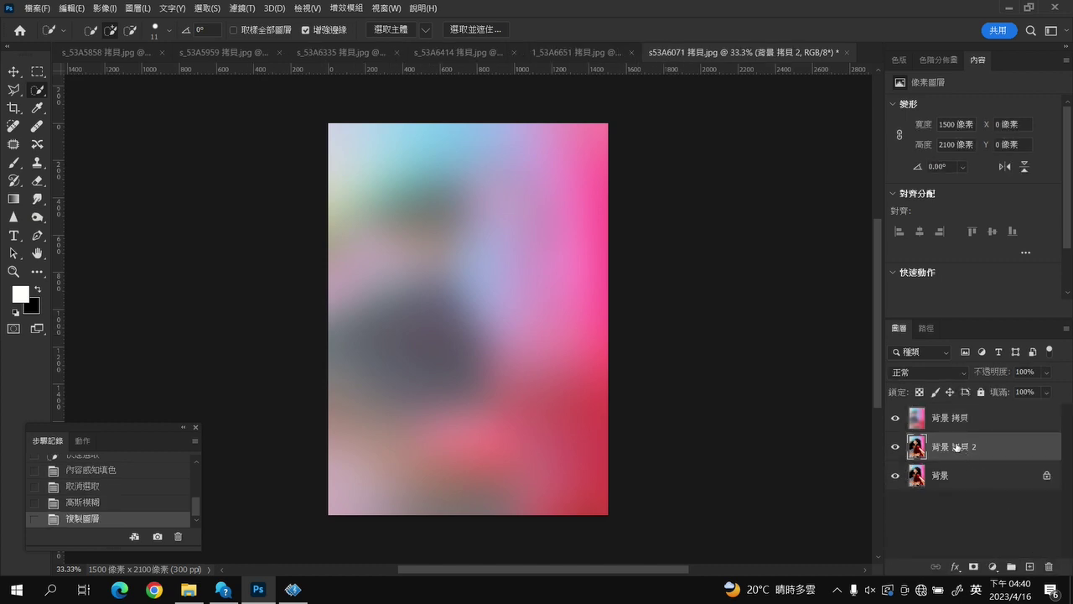
# Hide the blurred copy and select the front dancer, removing the second dancer's hair and adding her arms
pyautogui.click(892, 418)
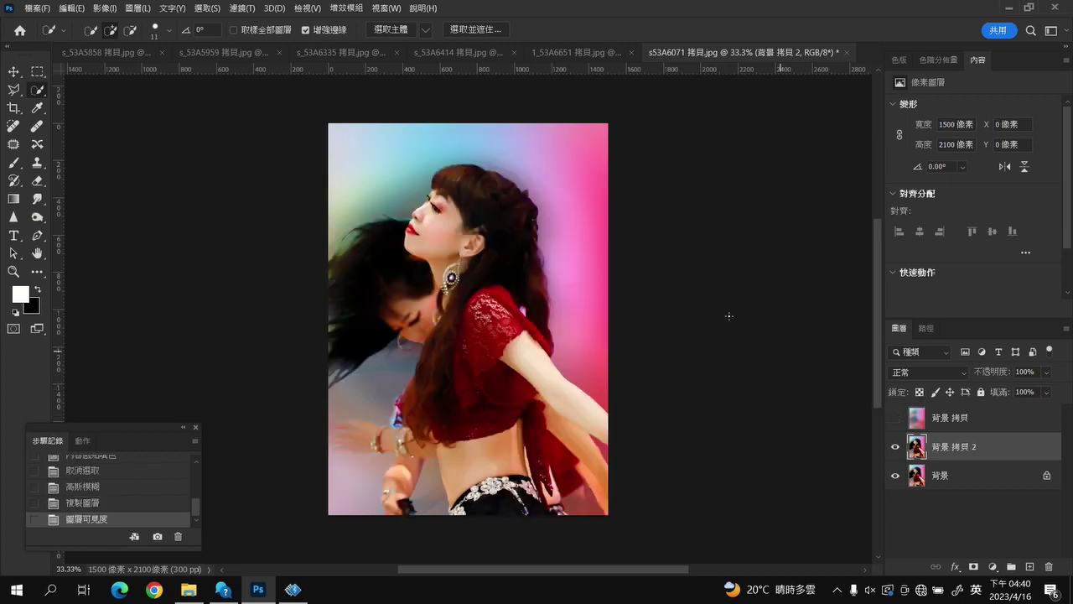
pyautogui.click(209, 8)
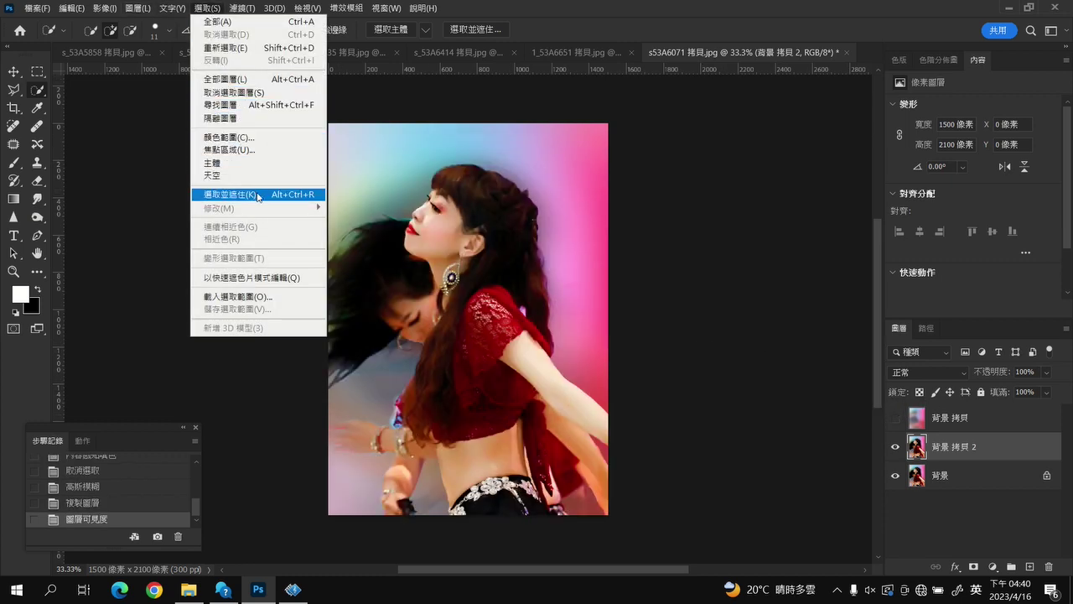
pyautogui.click(251, 163)
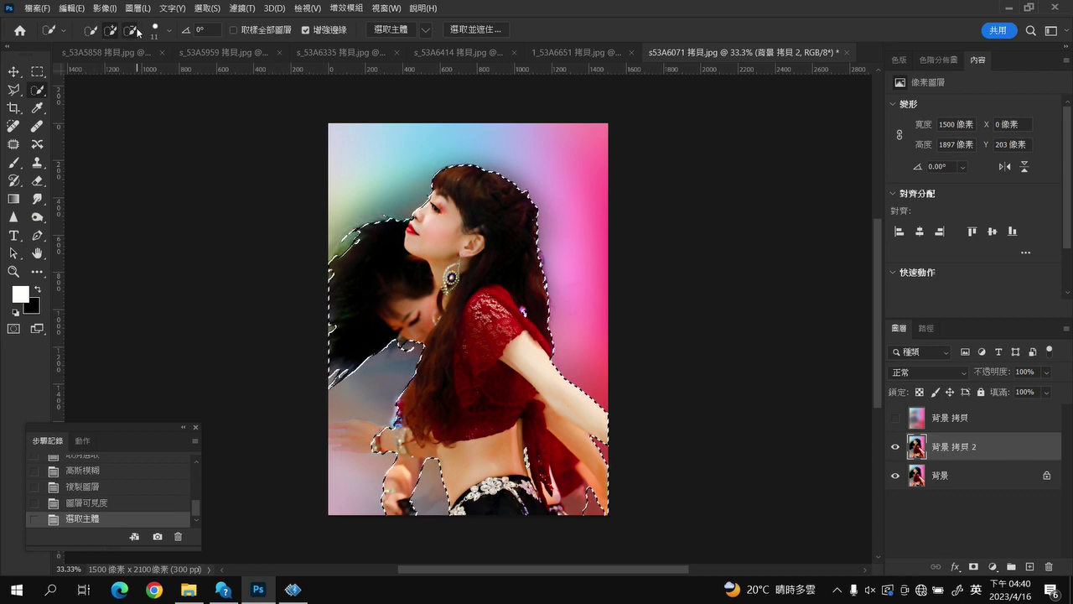
pyautogui.keyDown('alt'); pyautogui.click(372, 260); pyautogui.keyUp('alt')
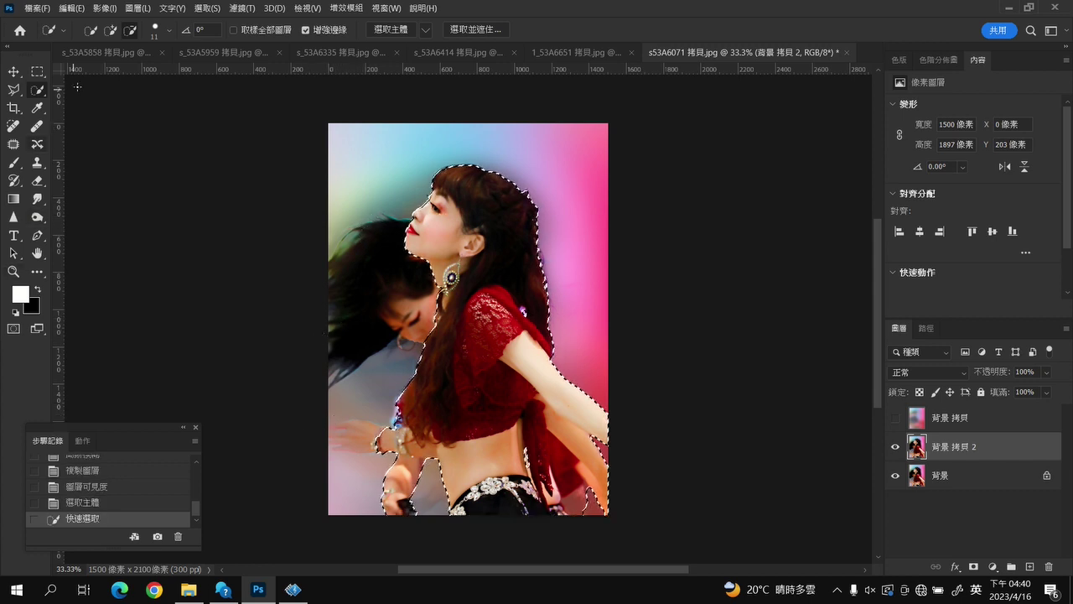
pyautogui.click(110, 30)
pyautogui.click(401, 507)
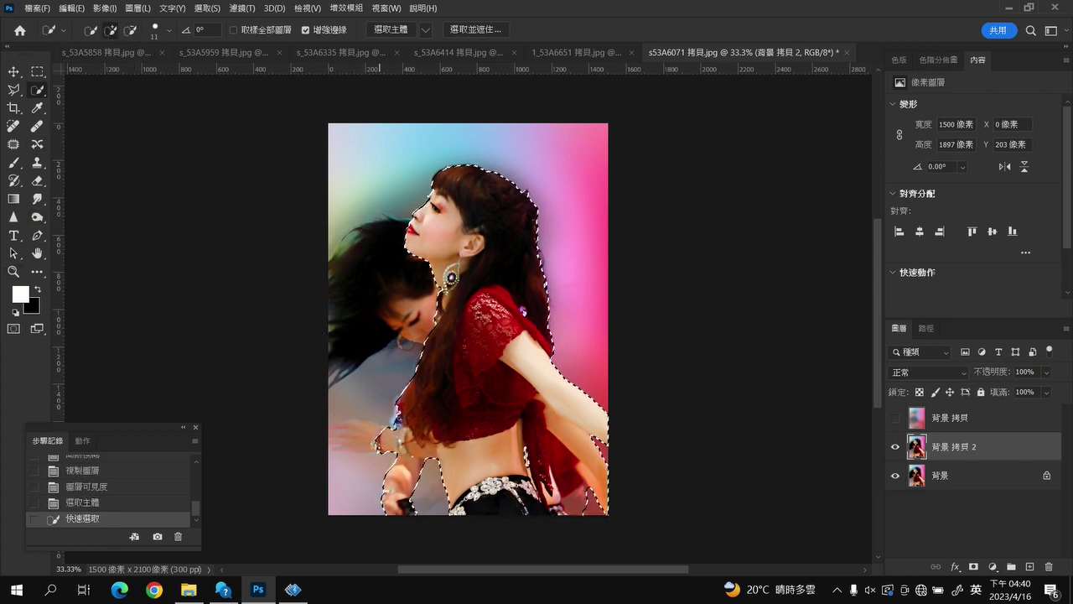
pyautogui.moveTo(369, 437); pyautogui.dragTo(316, 434)
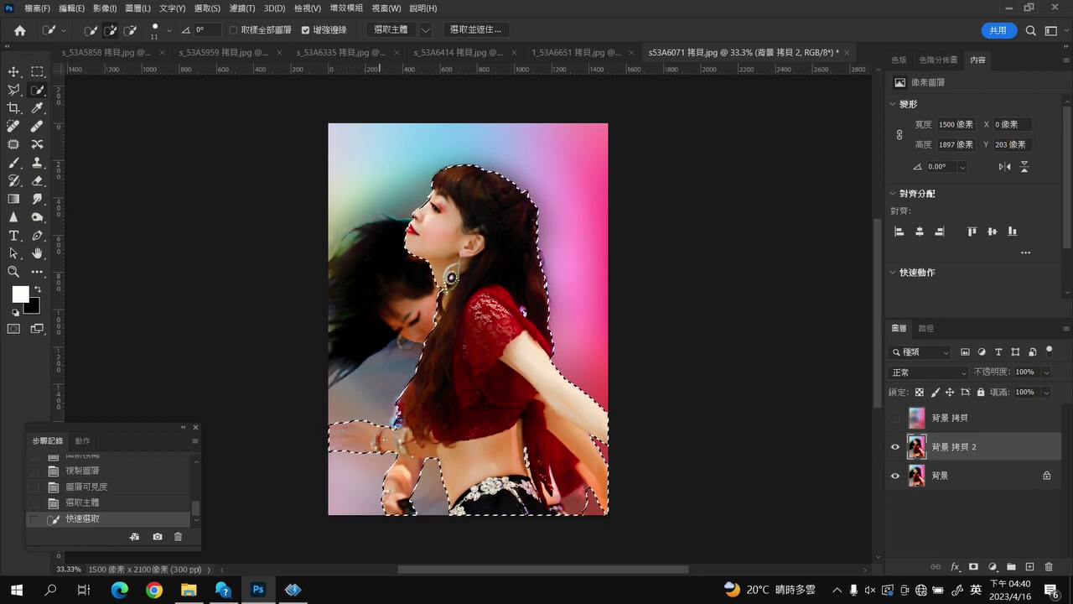
pyautogui.moveTo(596, 496); pyautogui.dragTo(627, 499)
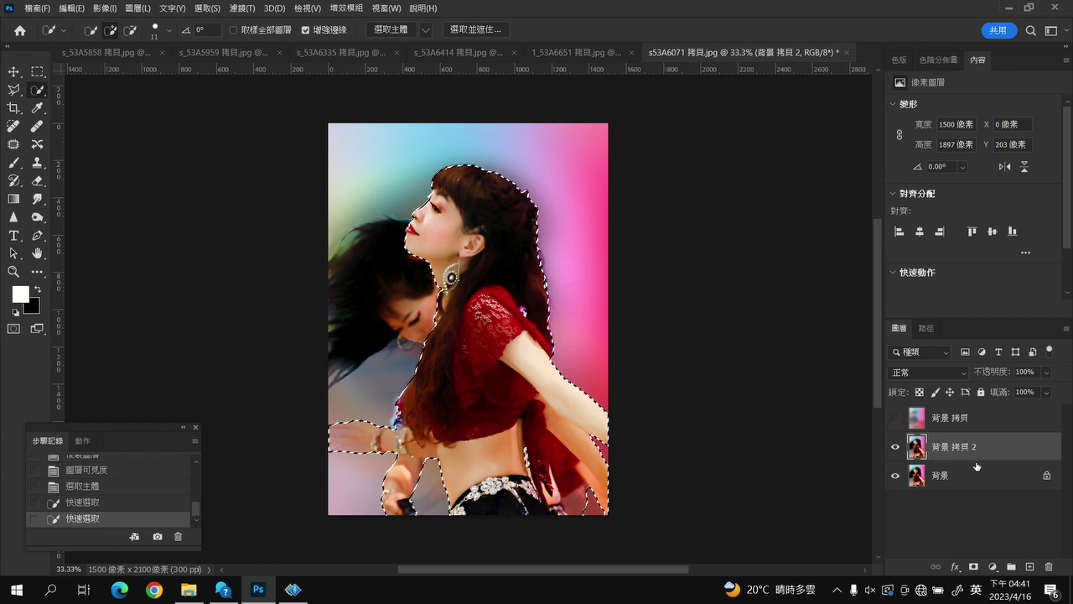
# Copy the dancer to 圖層 1 above the blurred 背景 拷貝 and show the blurred layer
pyautogui.hotkey('ctrl', 'j')
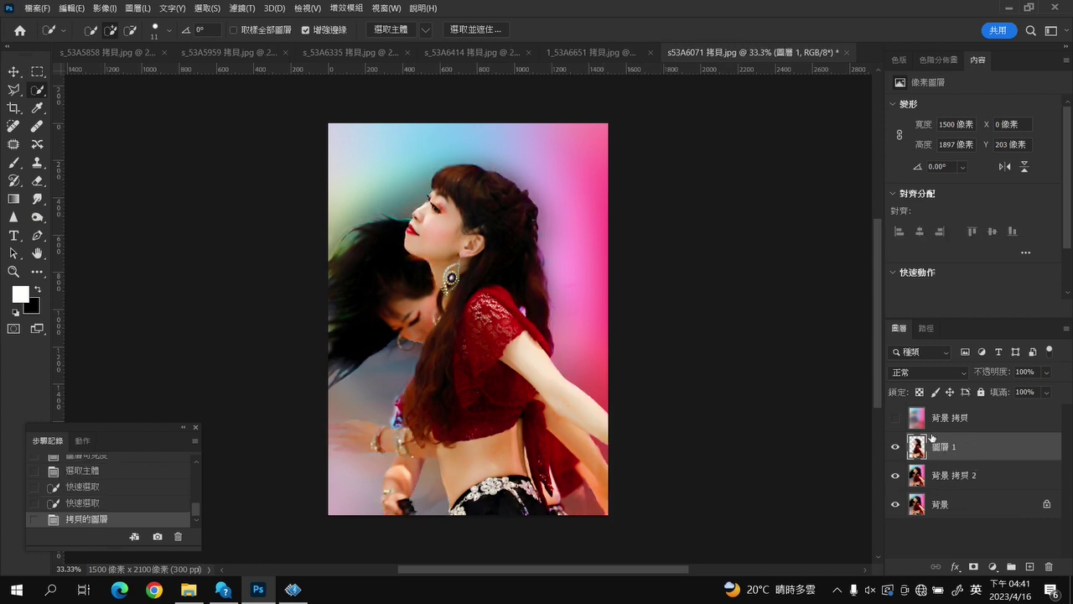
pyautogui.moveTo(932, 437); pyautogui.dragTo(938, 420)
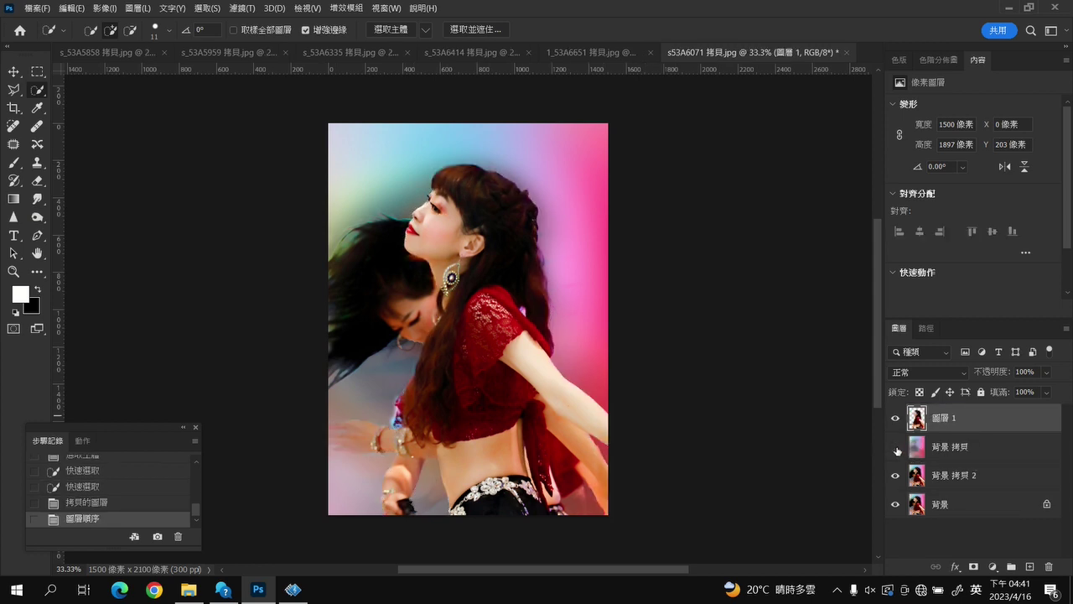
pyautogui.click(896, 447)
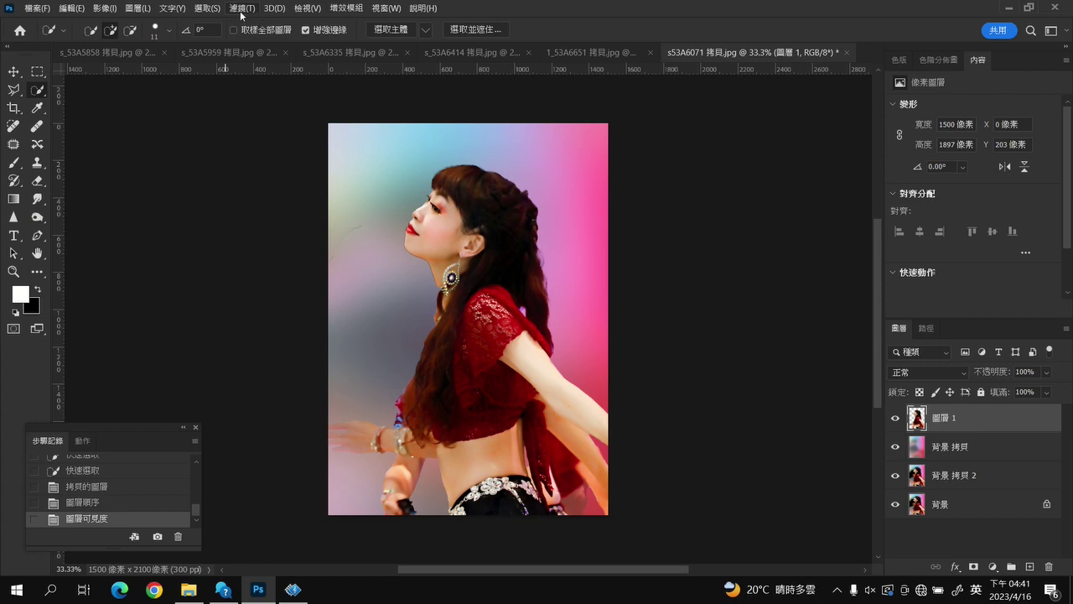
# Start Puppet Warp on the cut-out dancer and zoom in
pyautogui.click(70, 8)
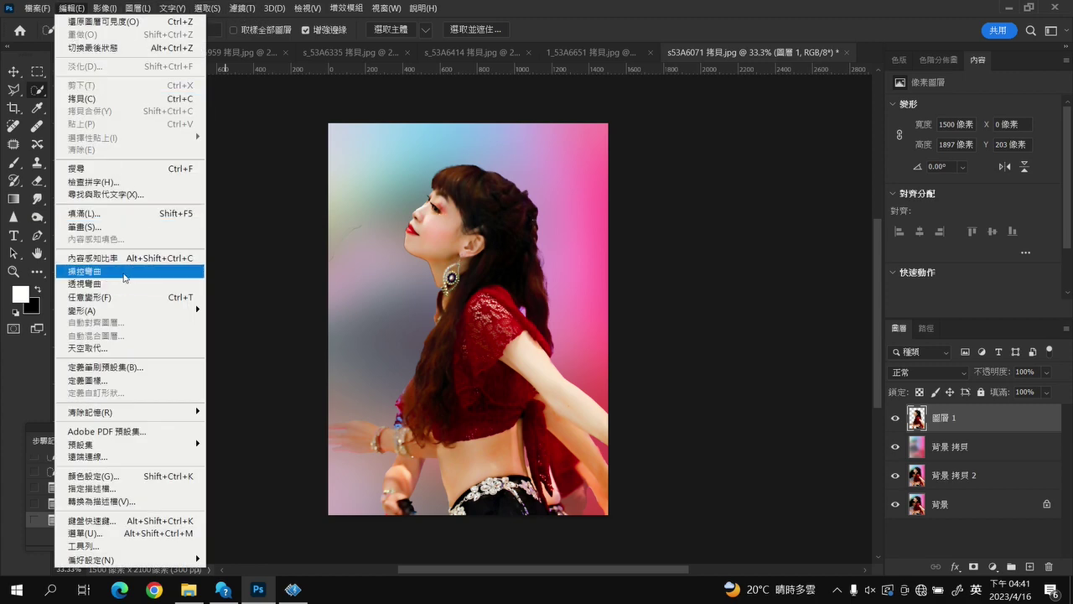
pyautogui.click(124, 272)
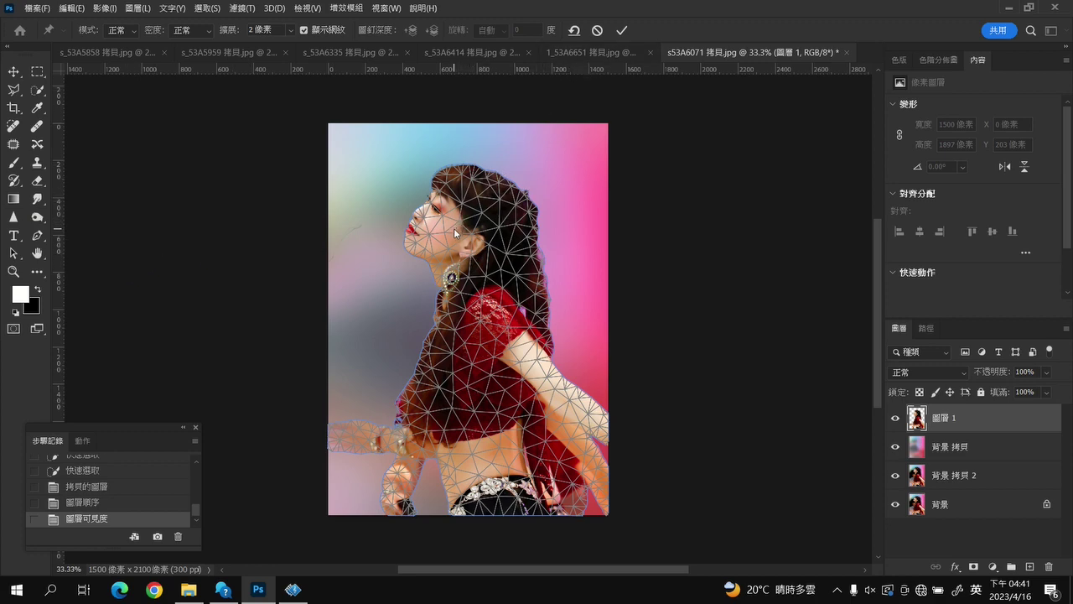
pyautogui.scroll(1, 454, 228)
pyautogui.scroll(1, 551, 240)
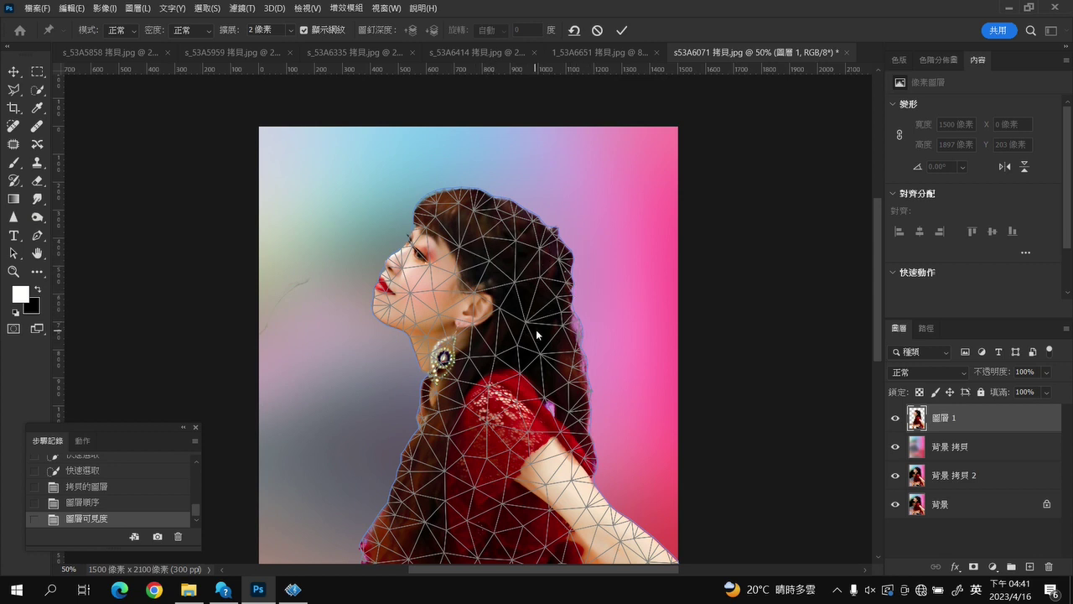
# Pin the dancer at earring, neck, hair, shoulders, chest, torso and outstretched arm
pyautogui.click(441, 363)
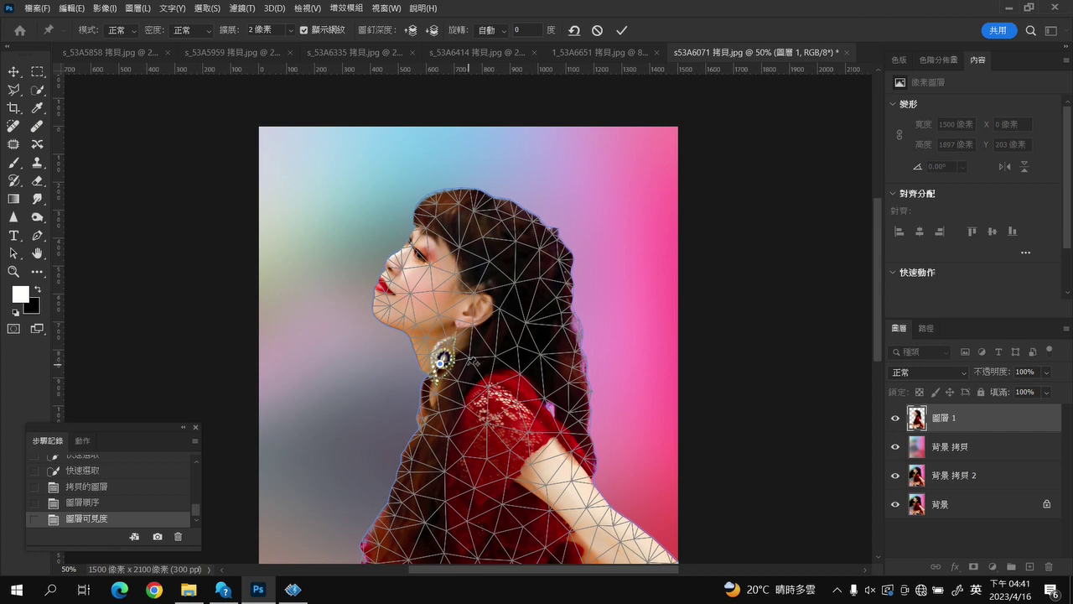
pyautogui.click(469, 359)
pyautogui.click(497, 357)
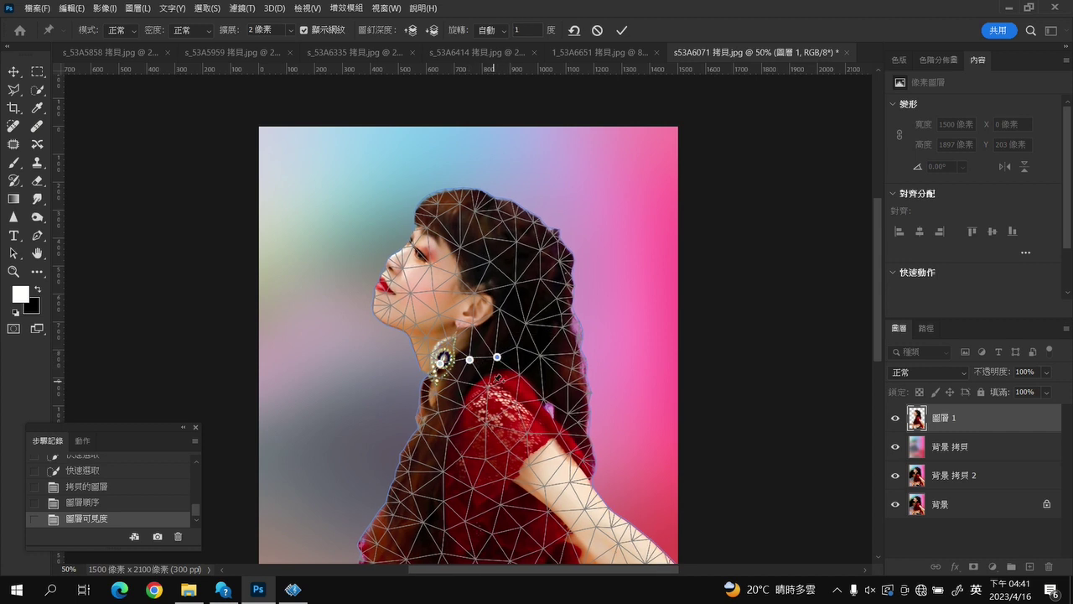
pyautogui.click(488, 387)
pyautogui.click(439, 413)
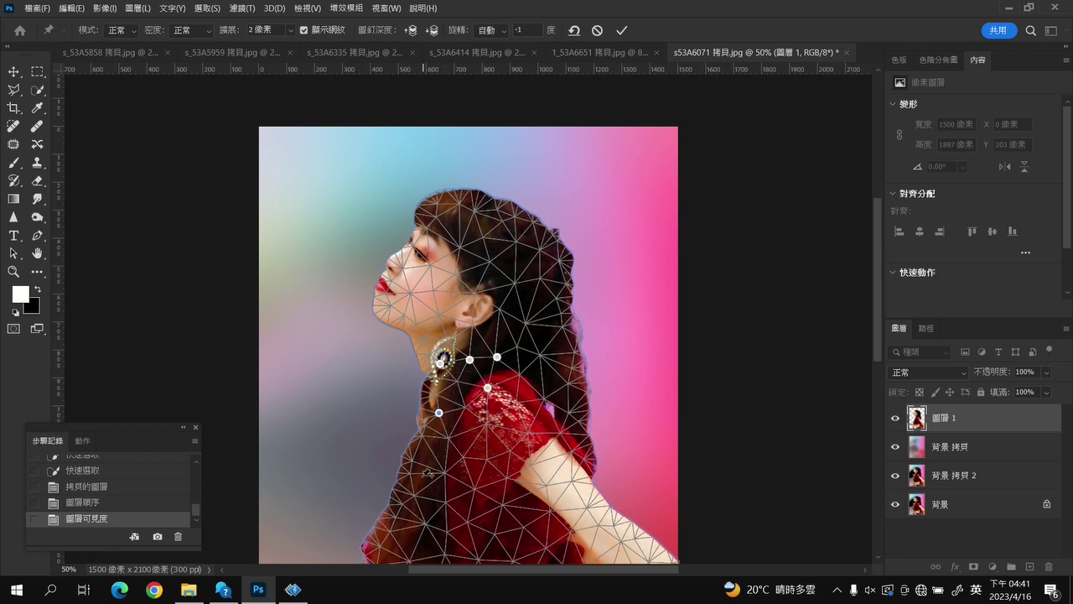
pyautogui.click(413, 458)
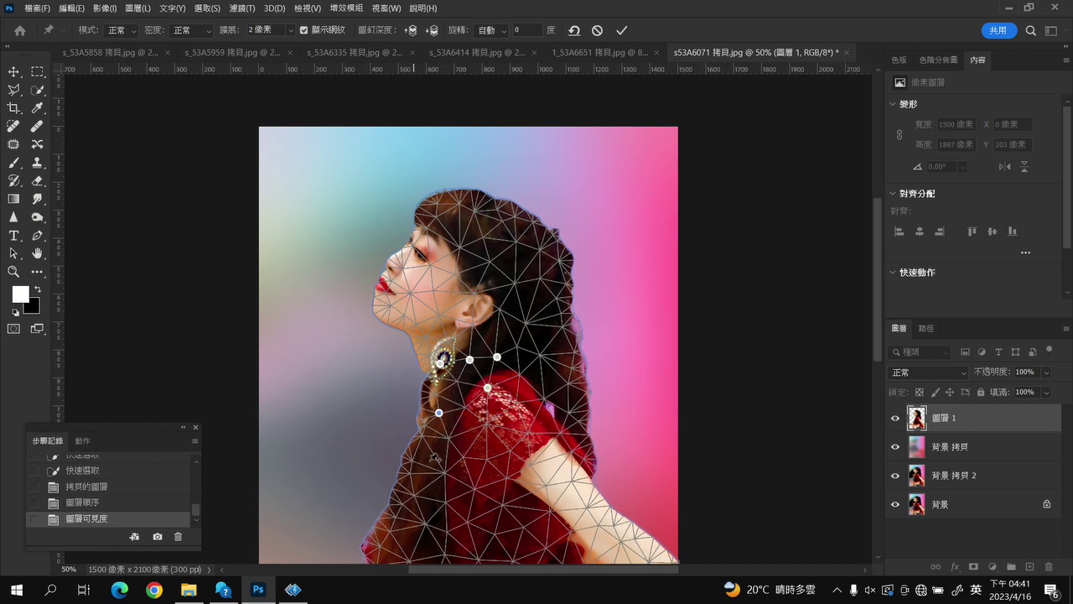
pyautogui.click(506, 508)
pyautogui.click(586, 510)
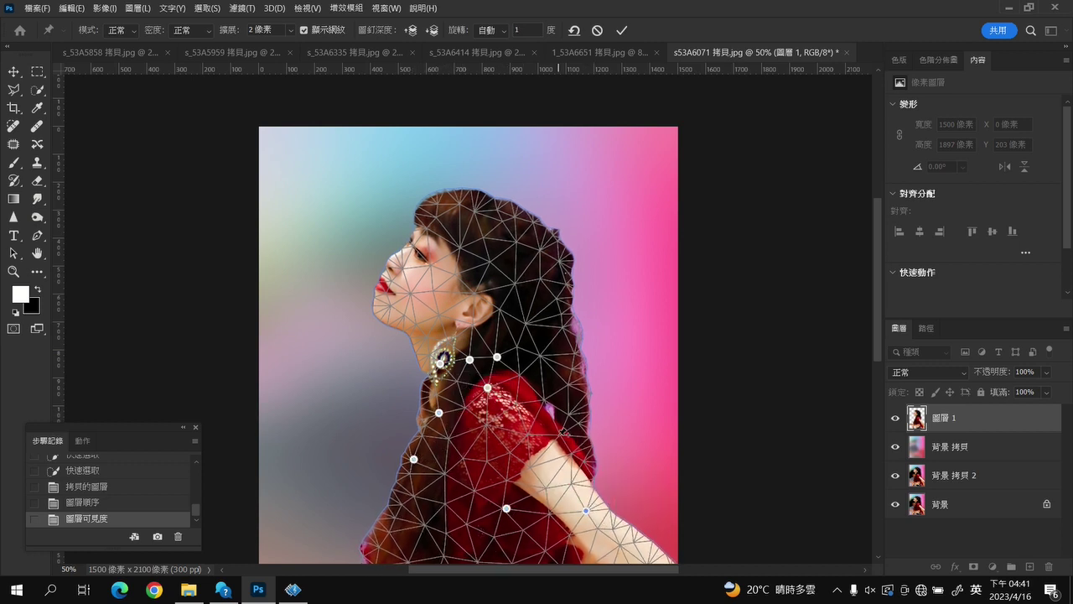
pyautogui.click(558, 436)
pyautogui.click(542, 358)
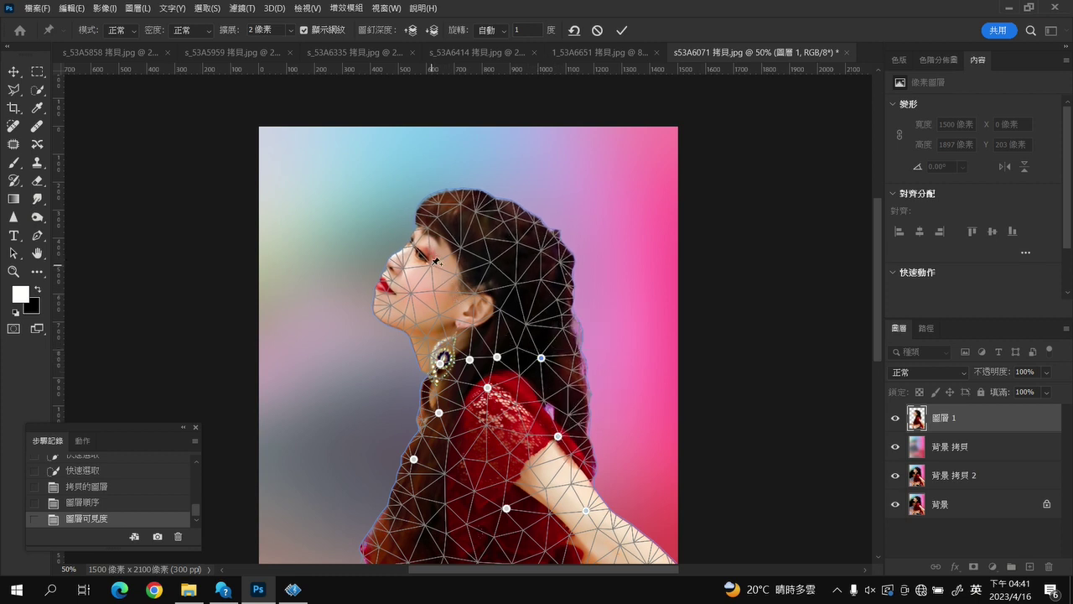
# Drag pins to tilt the head, sweep the hair outward and lift the forearm, then commit
pyautogui.moveTo(431, 266)
pyautogui.mouseDown()
pyautogui.moveTo(407, 255)
pyautogui.moveTo(427, 272)
pyautogui.mouseUp()
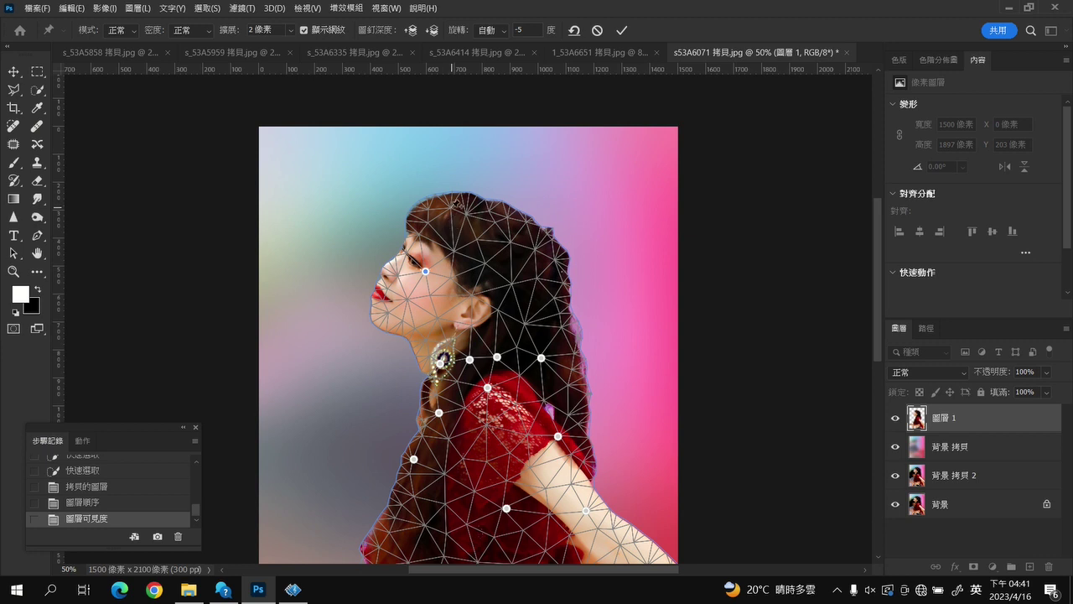
pyautogui.moveTo(454, 201); pyautogui.dragTo(457, 204)
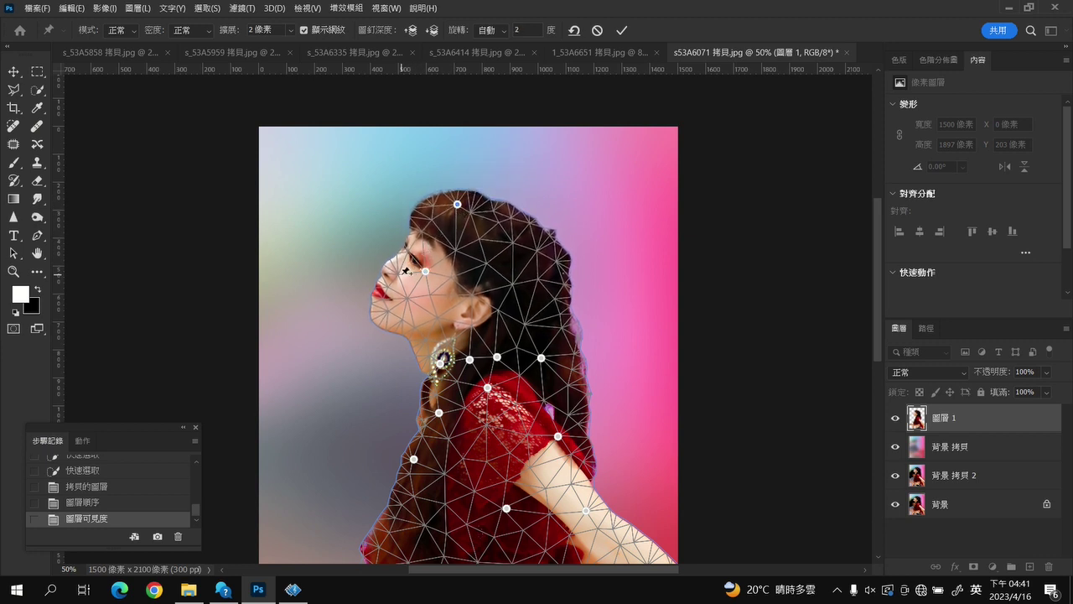
pyautogui.moveTo(405, 269)
pyautogui.mouseDown()
pyautogui.moveTo(407, 281)
pyautogui.moveTo(416, 274)
pyautogui.moveTo(402, 275)
pyautogui.mouseUp()
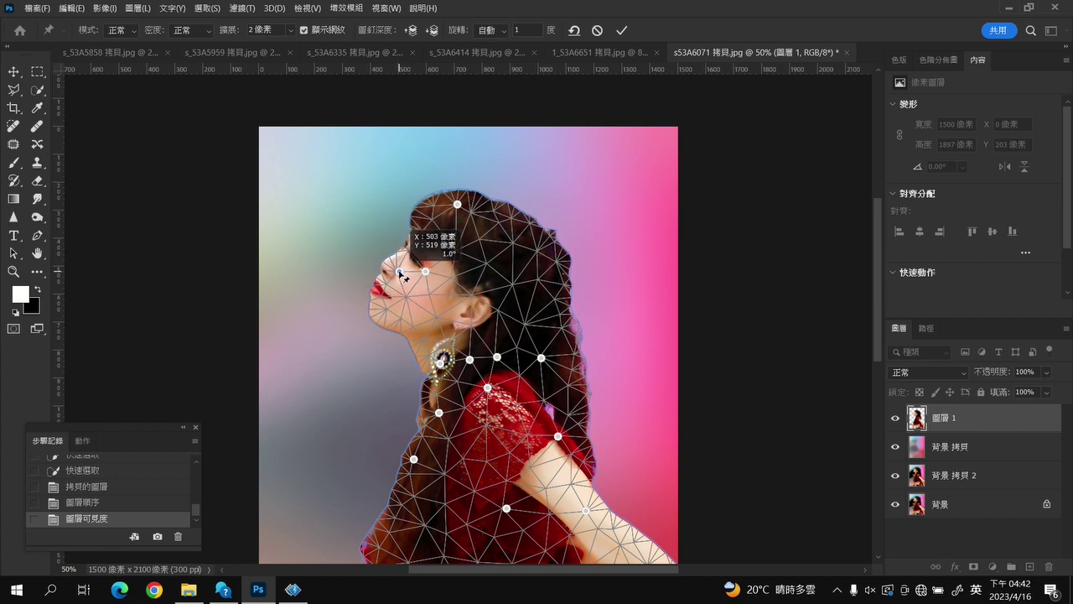
pyautogui.moveTo(404, 276); pyautogui.dragTo(399, 274)
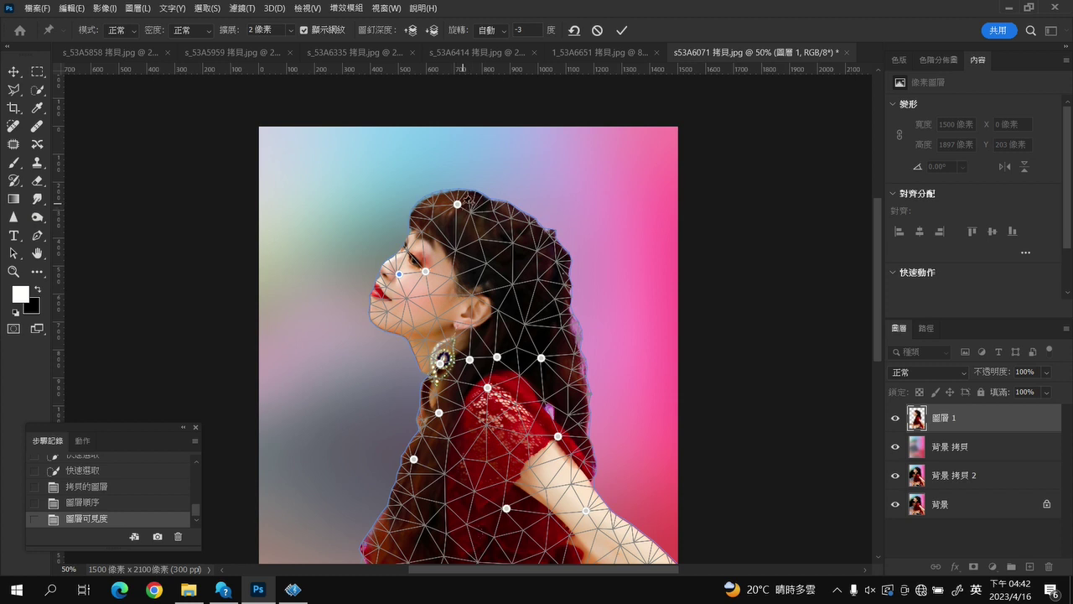
pyautogui.click(463, 208)
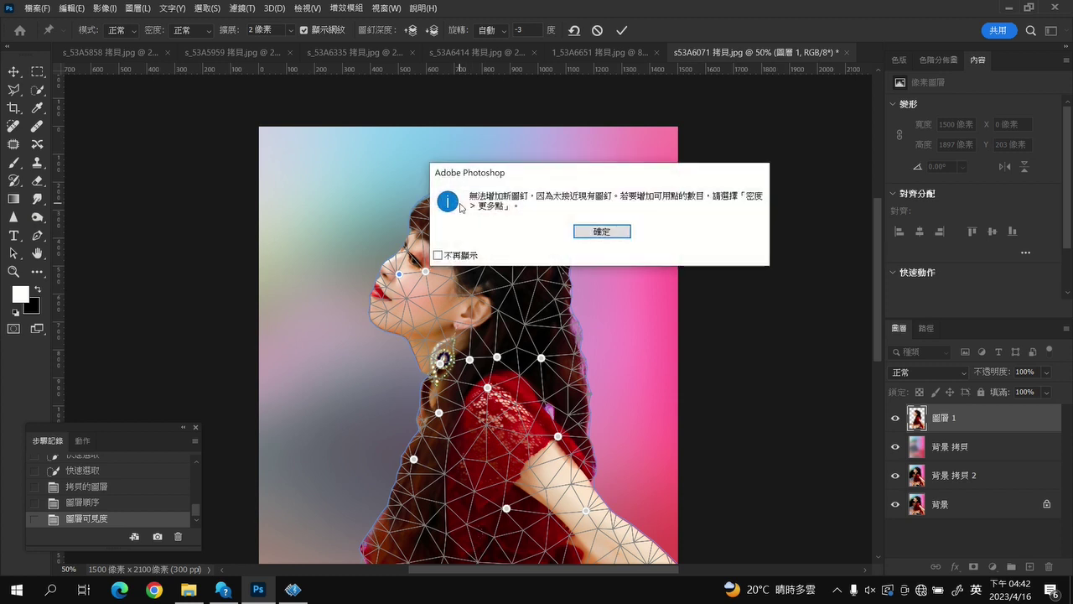
pyautogui.click(596, 228)
pyautogui.moveTo(464, 208); pyautogui.dragTo(462, 212)
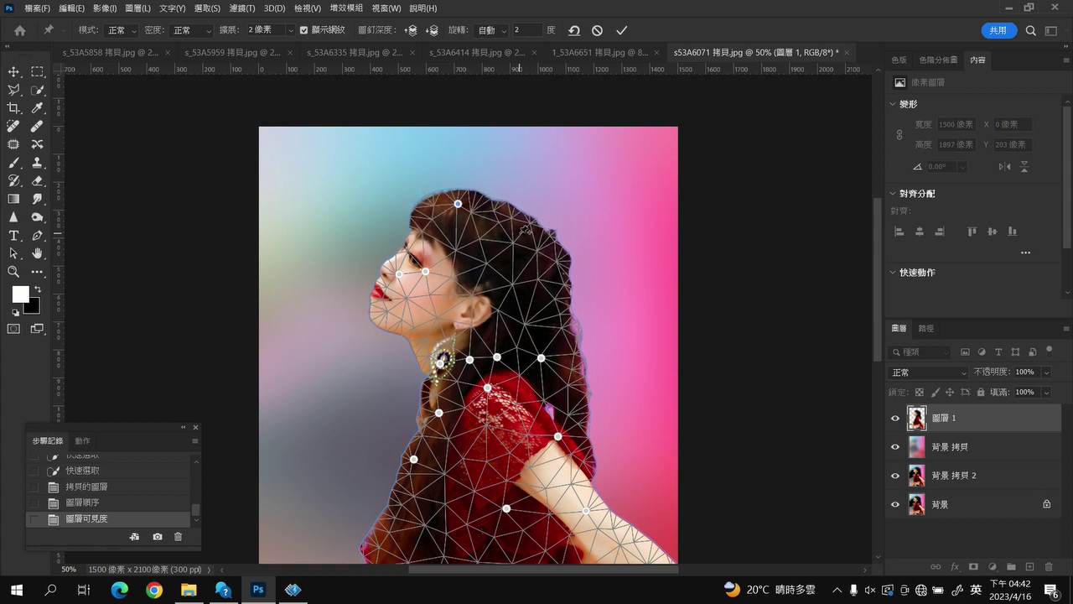
pyautogui.moveTo(563, 254)
pyautogui.mouseDown()
pyautogui.moveTo(546, 262)
pyautogui.moveTo(558, 248)
pyautogui.moveTo(536, 252)
pyautogui.mouseUp()
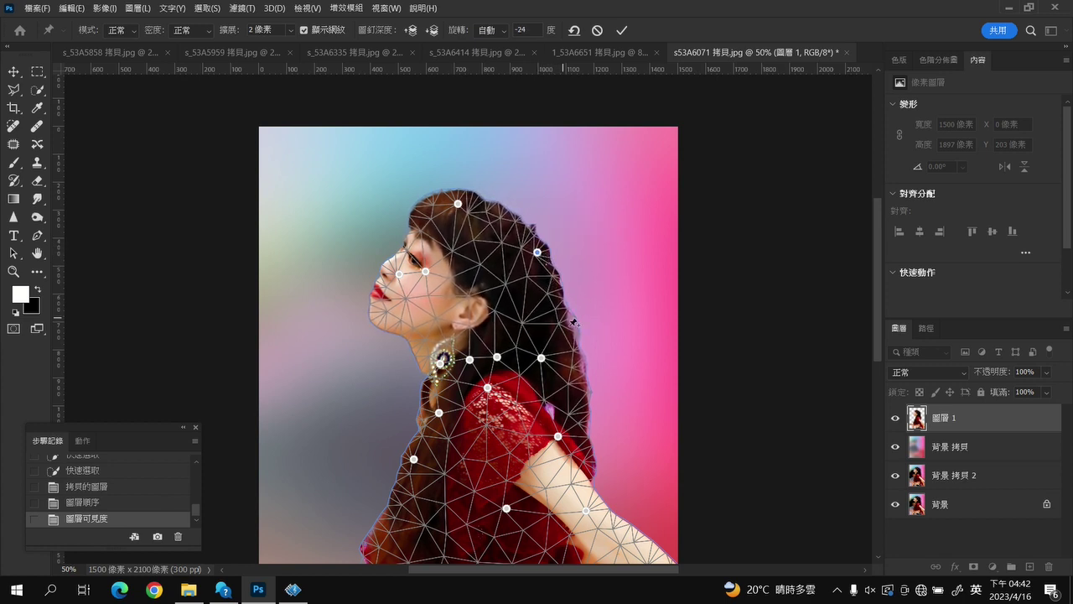
pyautogui.moveTo(878, 298); pyautogui.dragTo(885, 333)
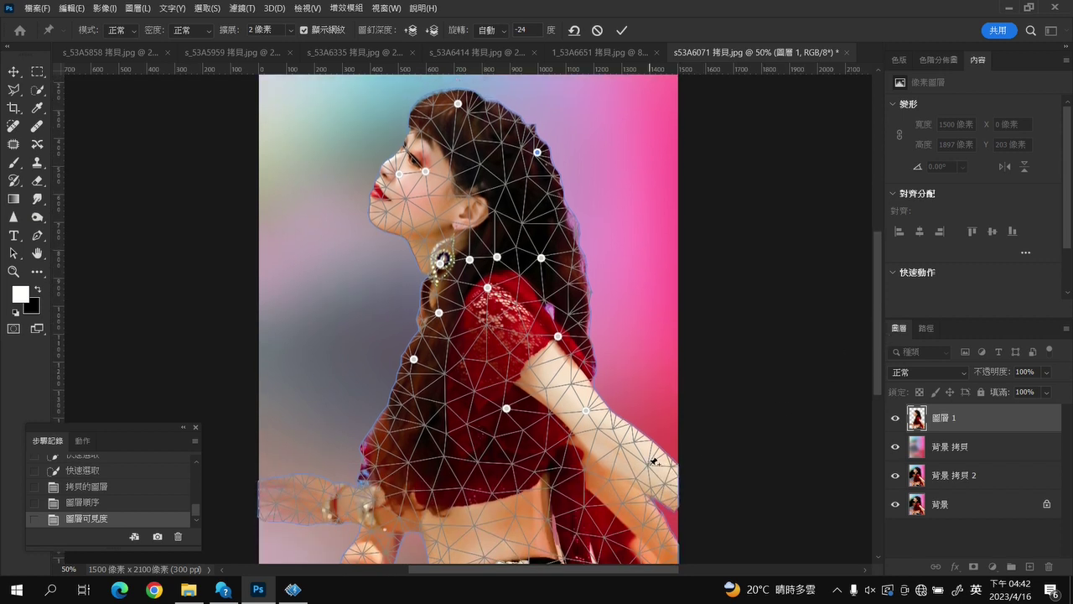
pyautogui.moveTo(652, 470)
pyautogui.mouseDown()
pyautogui.moveTo(657, 451)
pyautogui.moveTo(635, 437)
pyautogui.mouseUp()
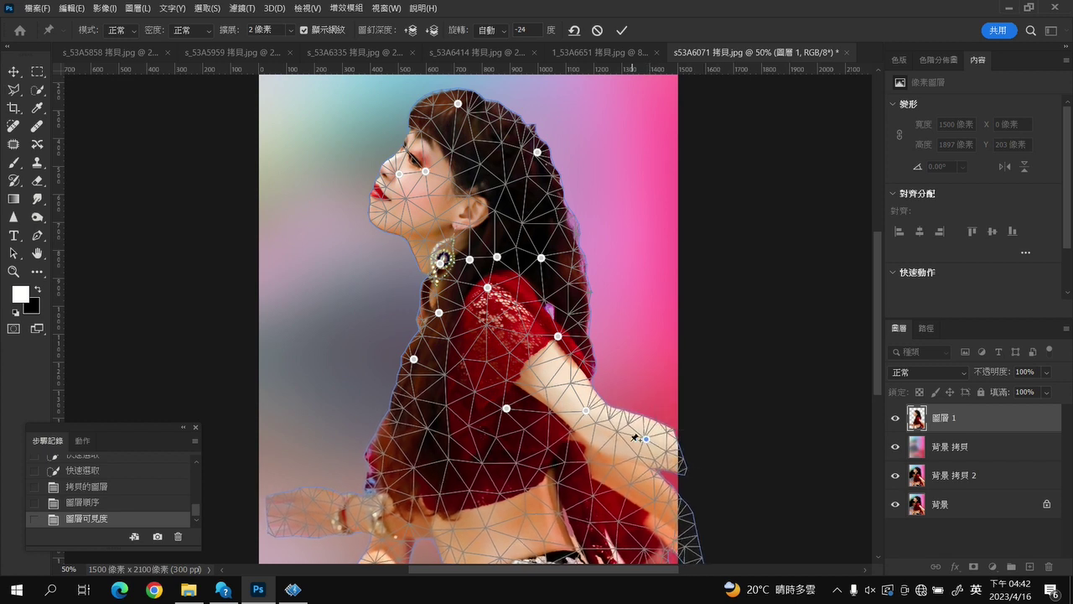
pyautogui.moveTo(413, 359); pyautogui.dragTo(397, 360)
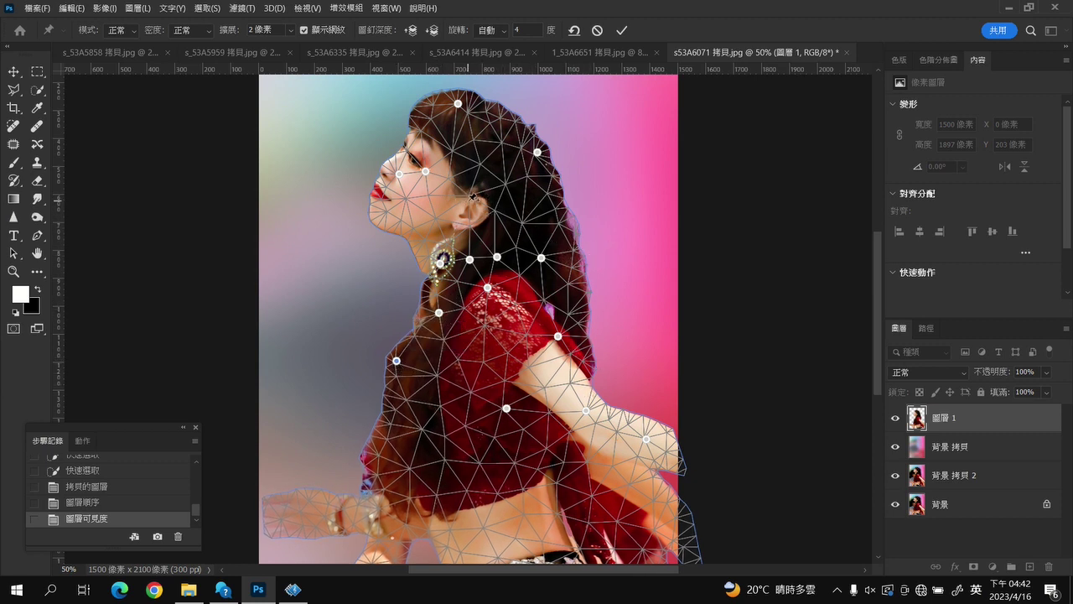
pyautogui.click(621, 30)
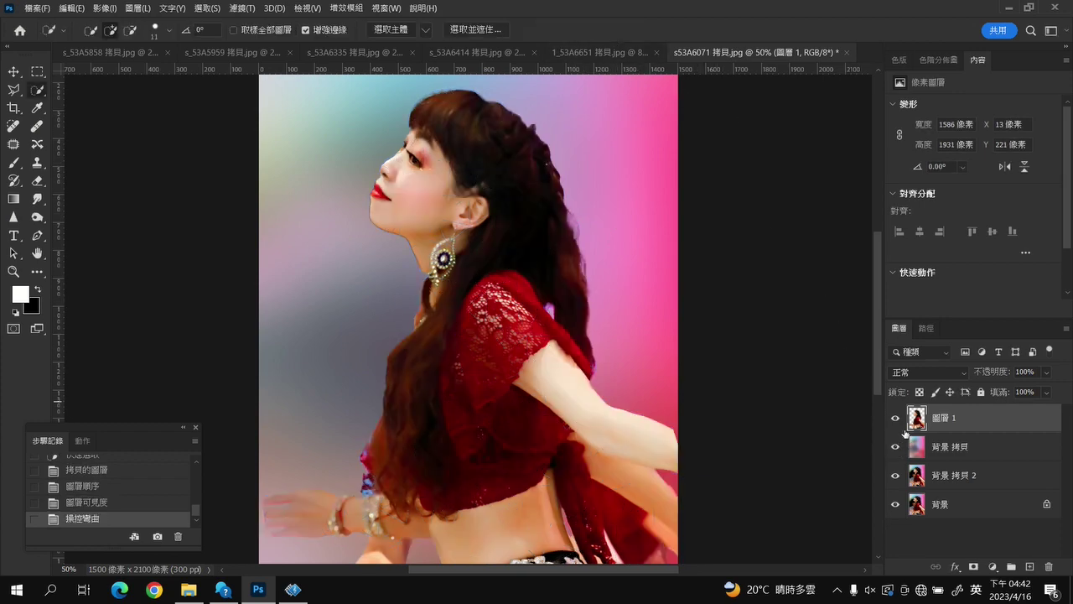
# Merge the warped dancer down onto 背景 拷貝 and toggle its visibility to compare poses
pyautogui.rightClick(982, 418)
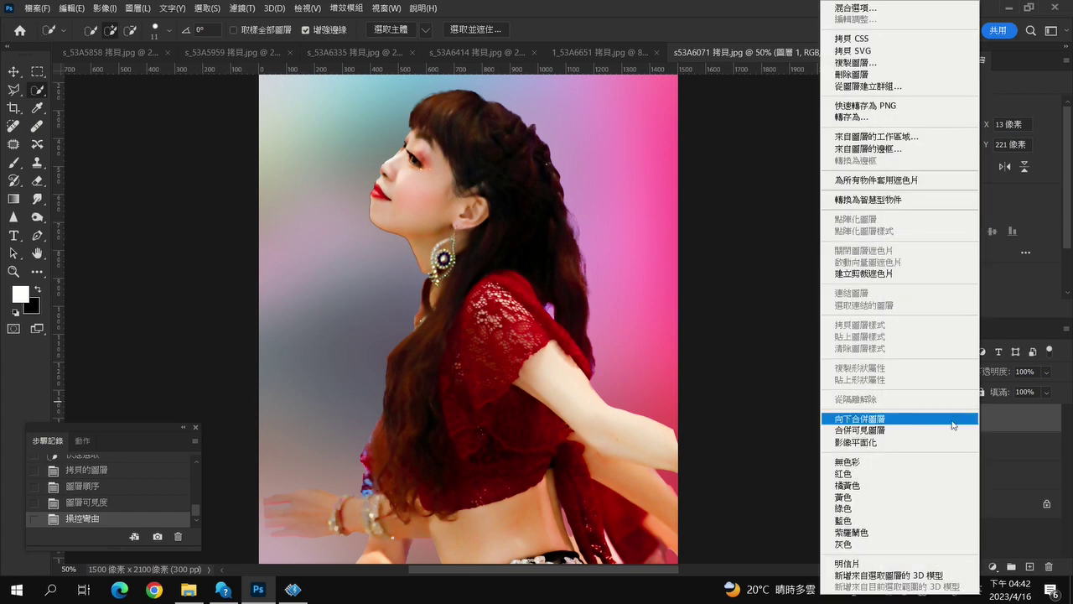
pyautogui.click(895, 419)
pyautogui.click(895, 419)
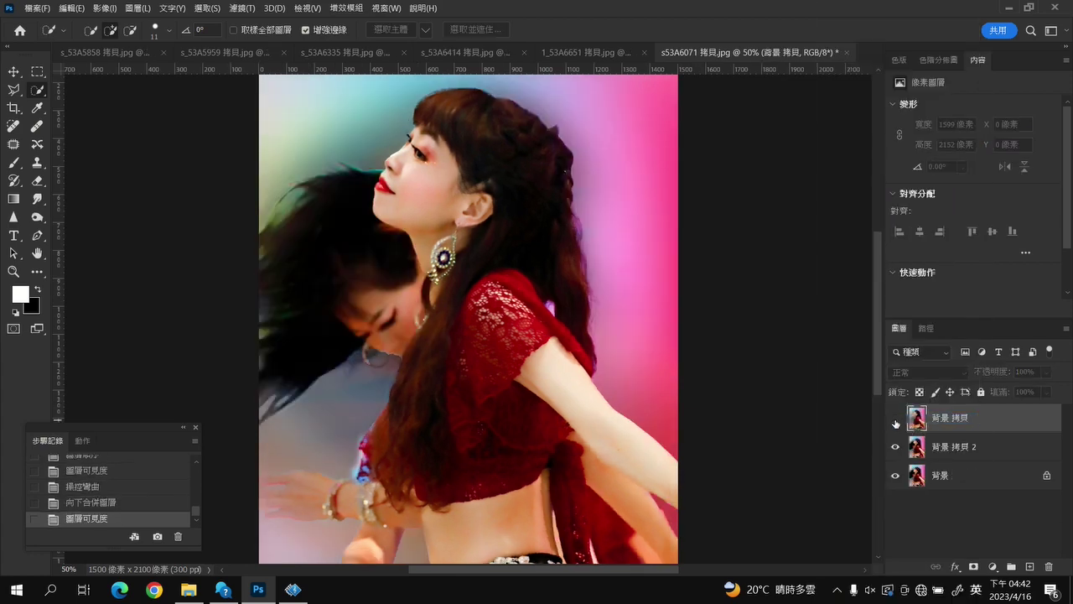
pyautogui.click(896, 419)
pyautogui.click(895, 419)
pyautogui.click(896, 419)
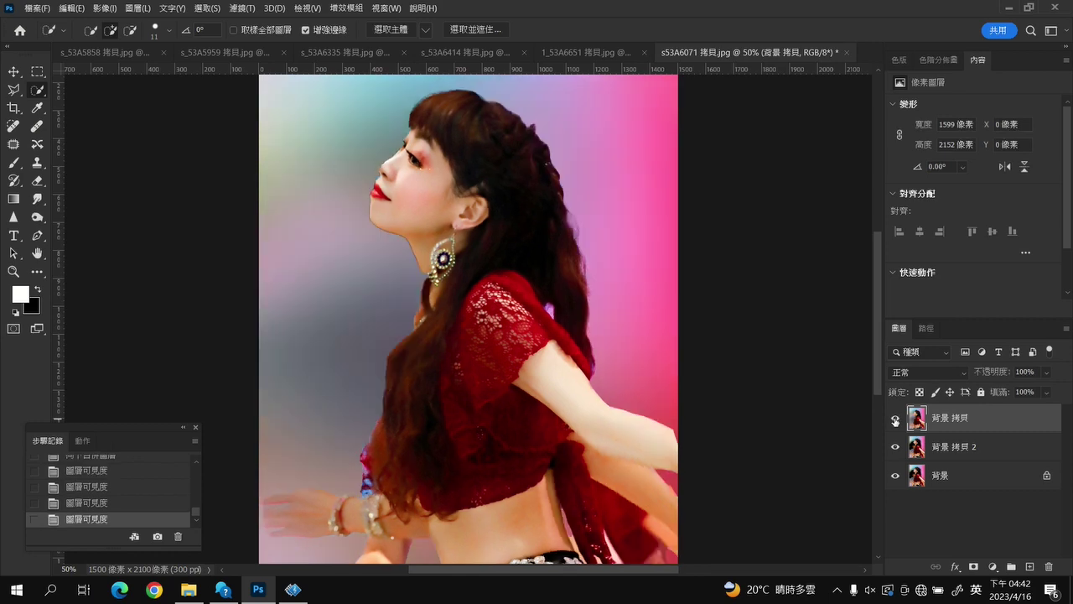
pyautogui.click(895, 419)
pyautogui.click(896, 420)
pyautogui.click(895, 420)
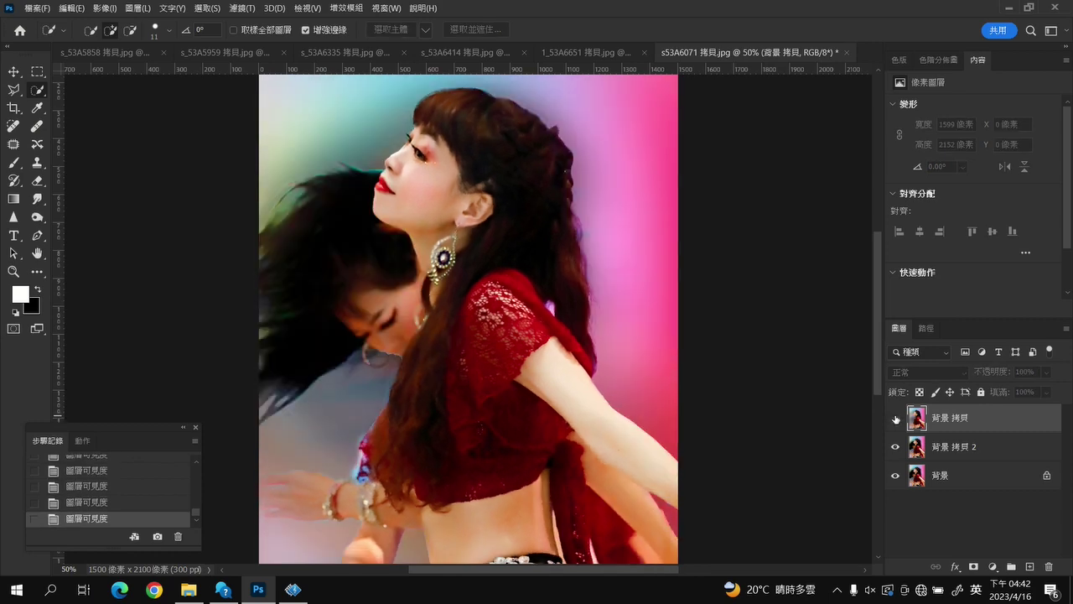
pyautogui.click(895, 419)
pyautogui.click(895, 419)
pyautogui.click(895, 419)
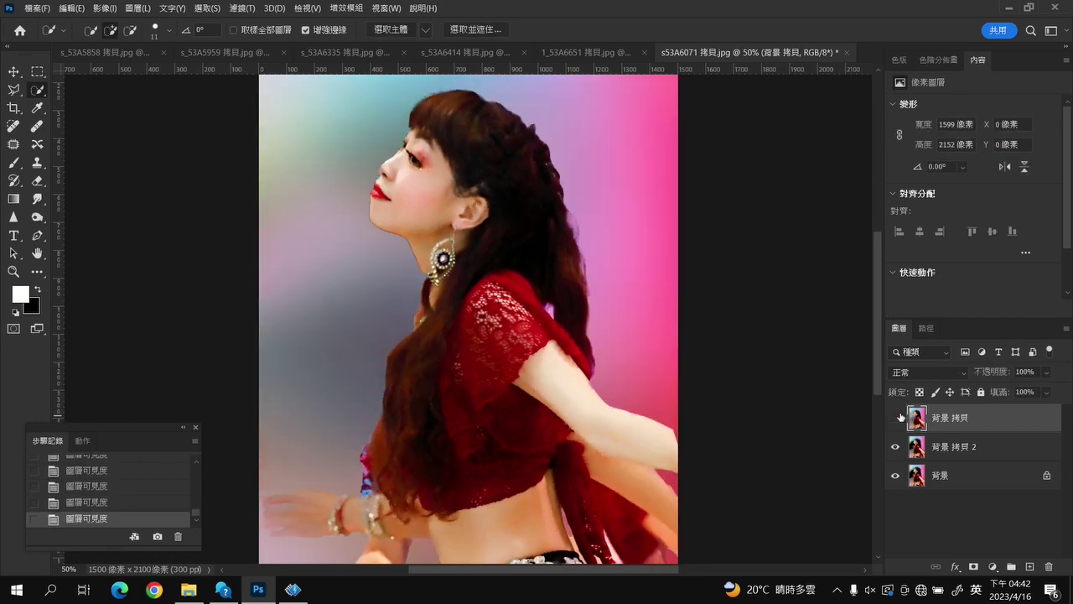
pyautogui.click(895, 419)
pyautogui.click(895, 419)
pyautogui.click(897, 417)
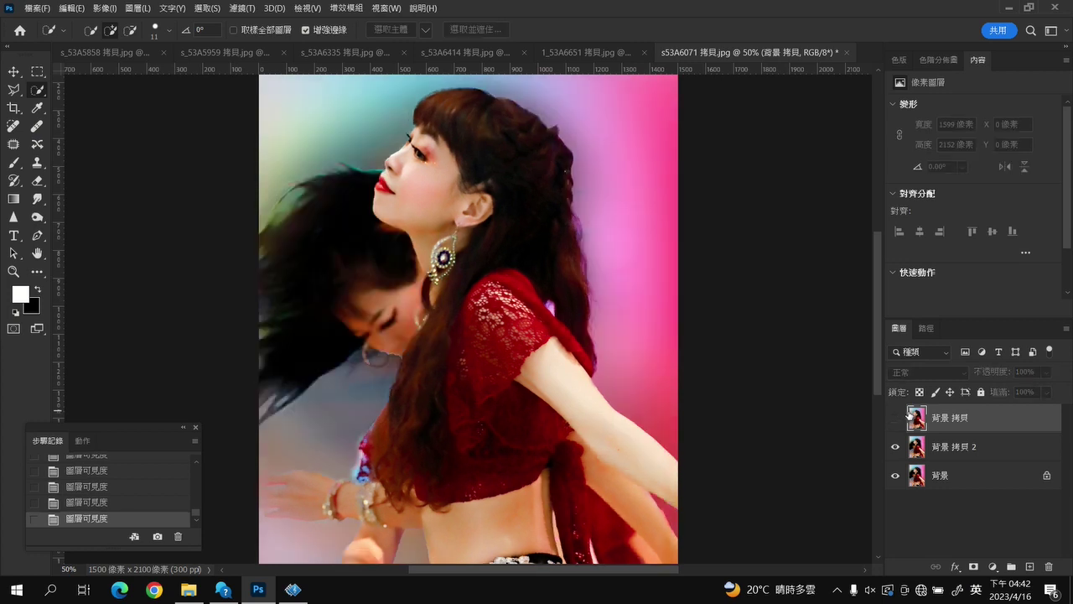
pyautogui.click(894, 419)
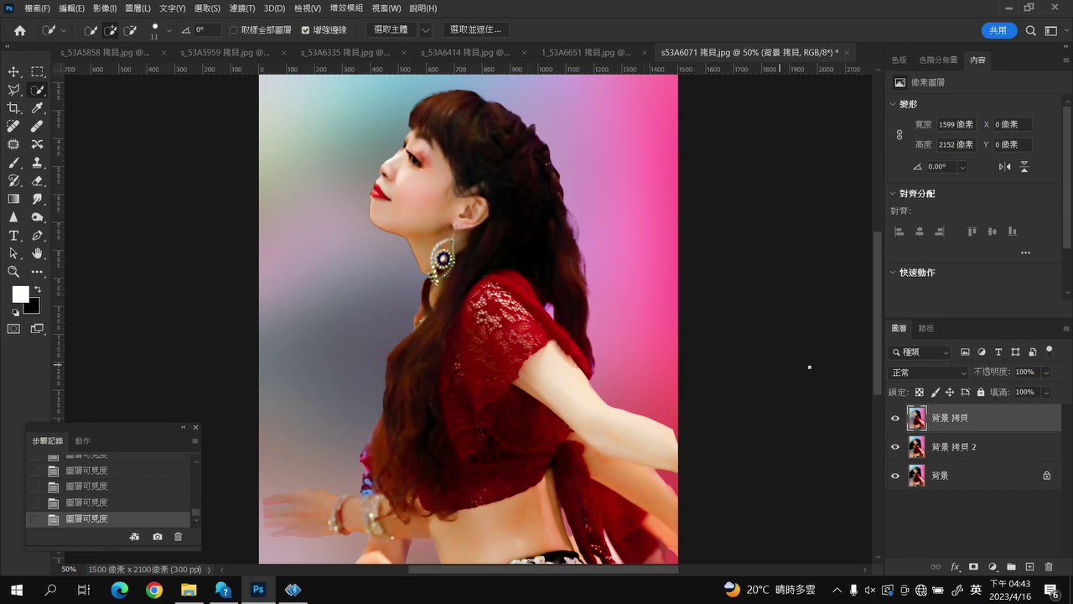
pyautogui.click(36, 8)
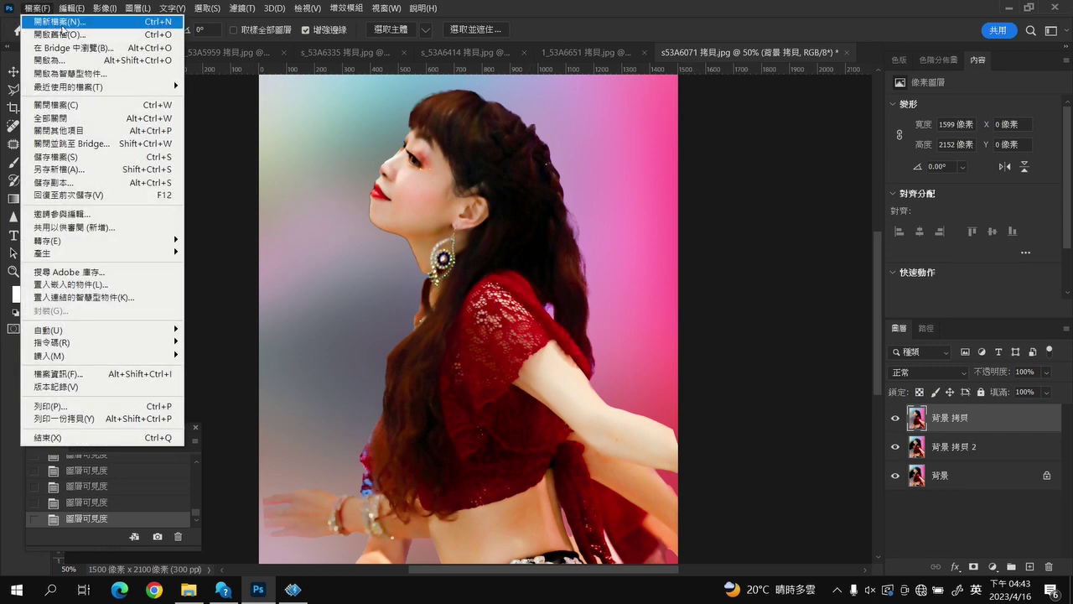
pyautogui.click(721, 174)
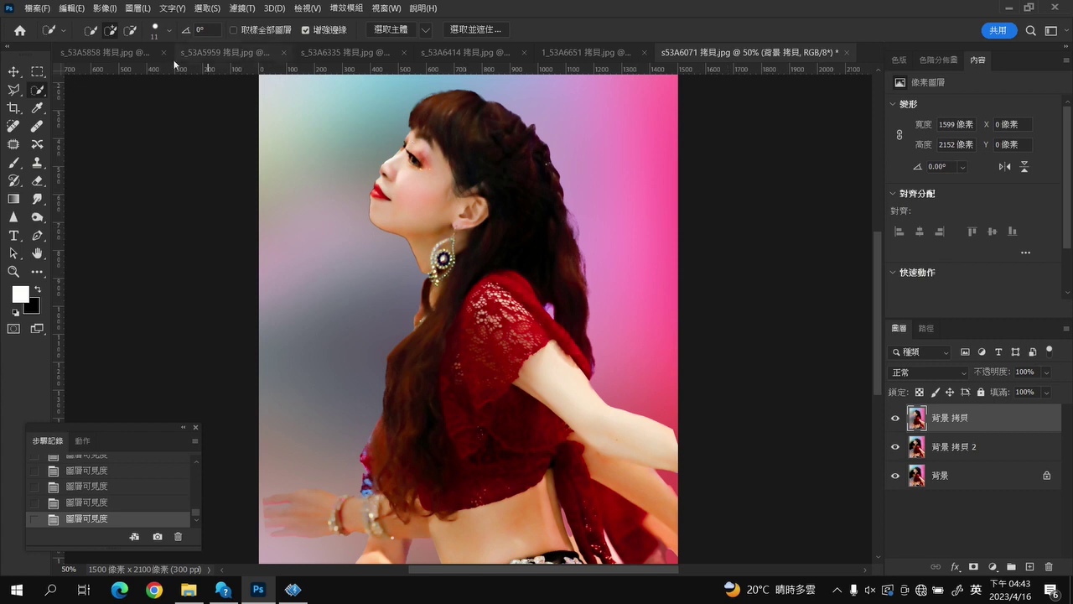
# On s_53A5858, duplicate the Background layer and select the yellow-dress dancer with Select Subject
pyautogui.click(118, 52)
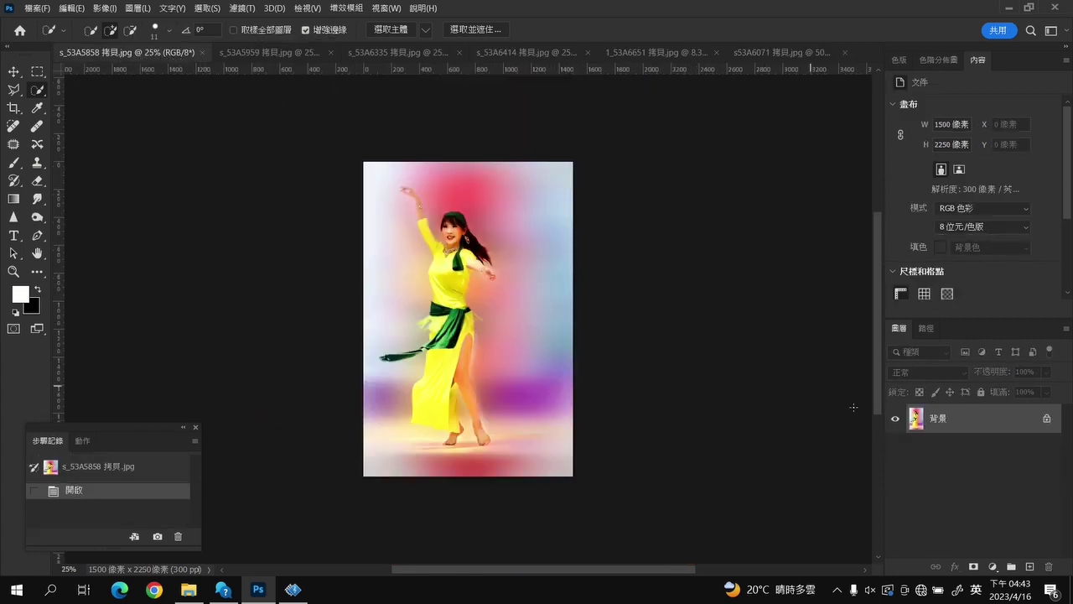
pyautogui.moveTo(963, 435)
pyautogui.mouseDown()
pyautogui.moveTo(1040, 568)
pyautogui.moveTo(1028, 567)
pyautogui.mouseUp()
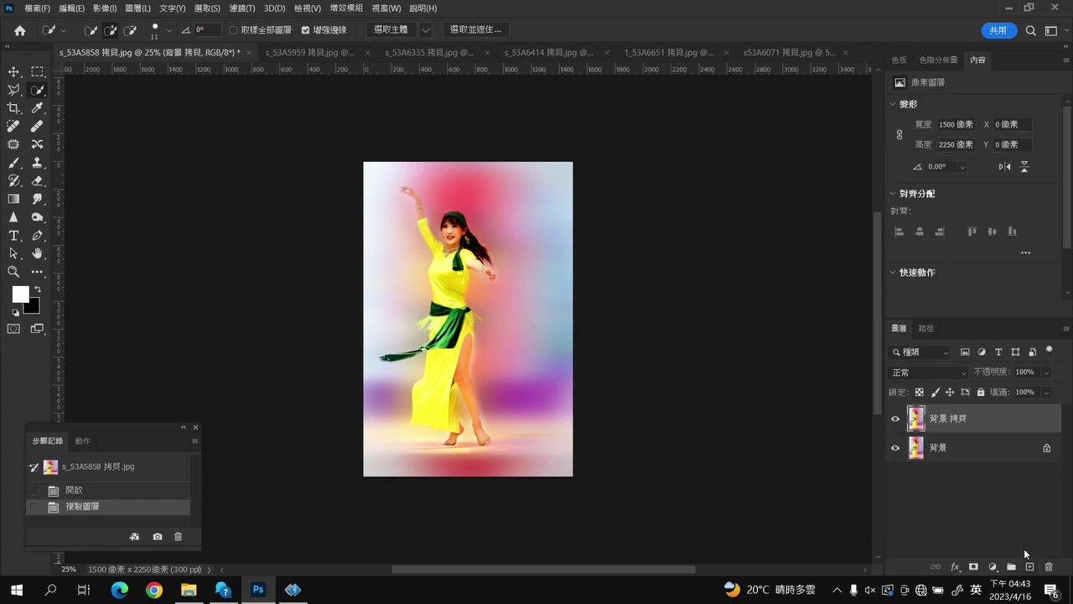
pyautogui.click(88, 9)
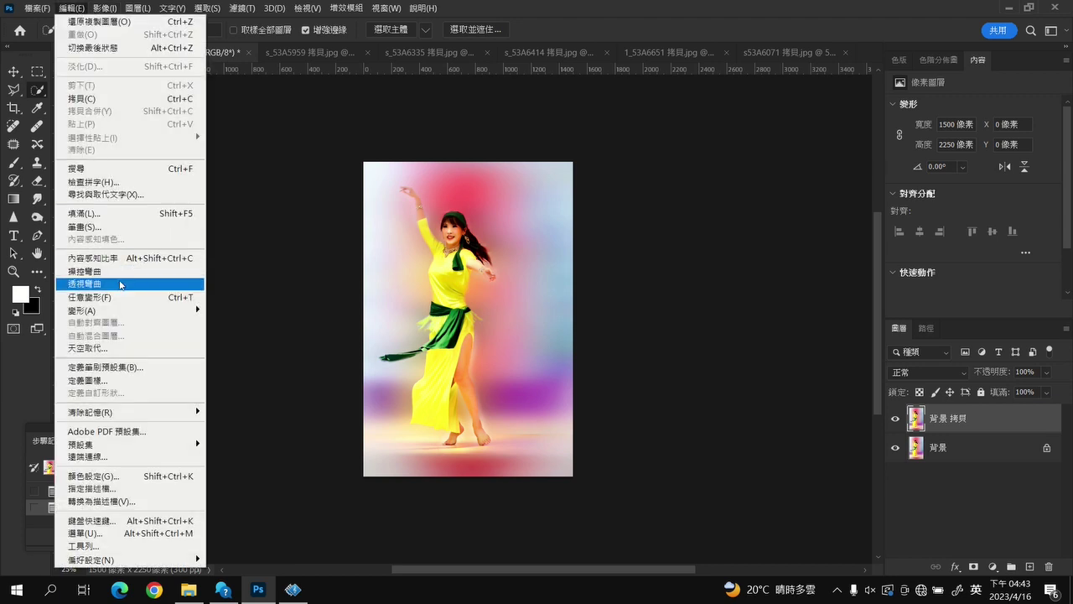
pyautogui.click(206, 8)
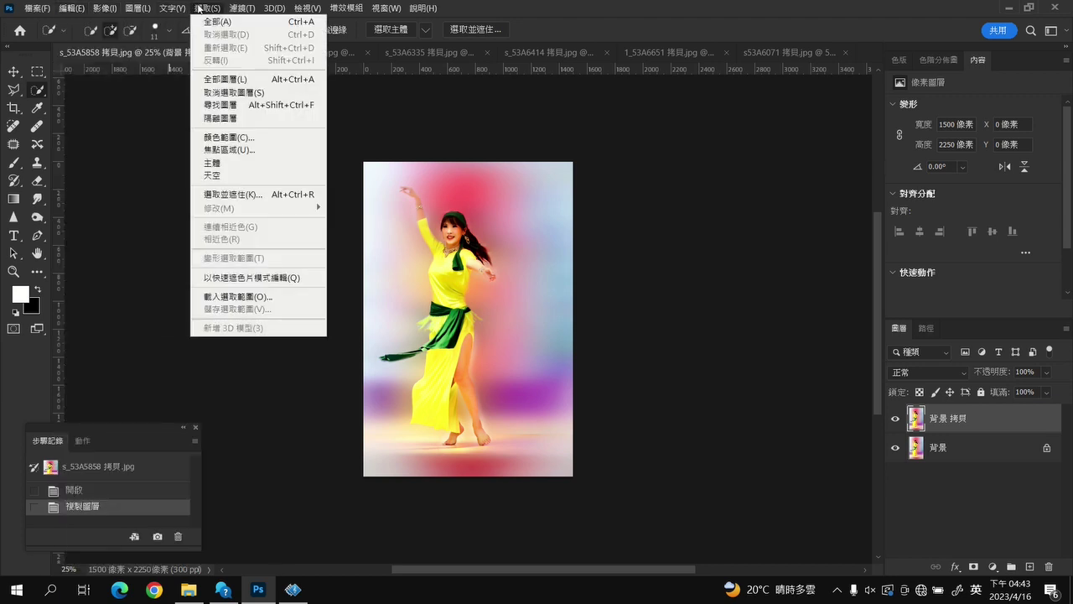
pyautogui.click(218, 162)
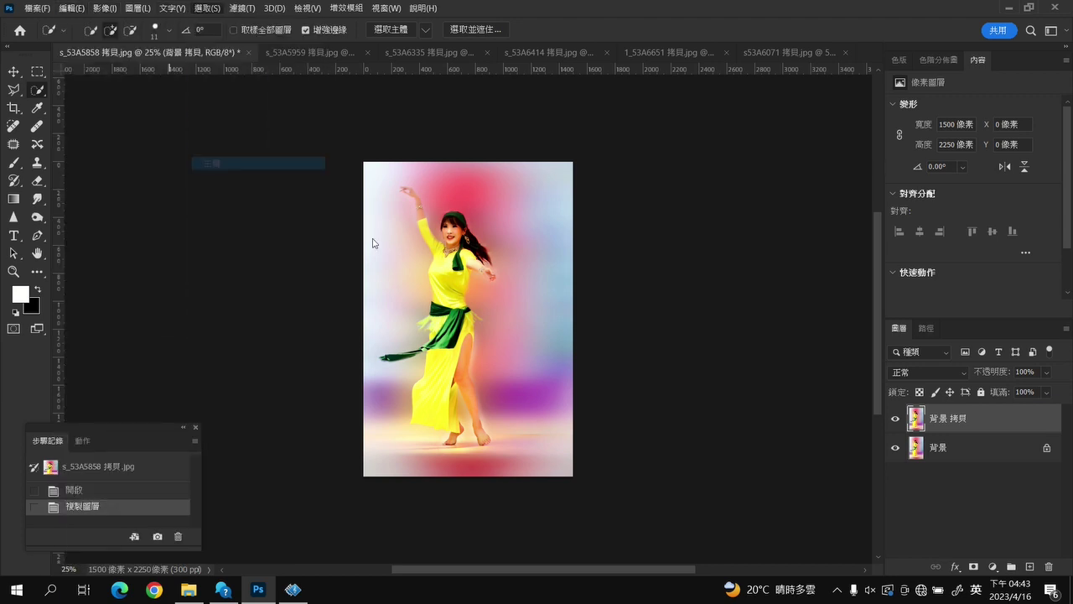
pyautogui.click(241, 10)
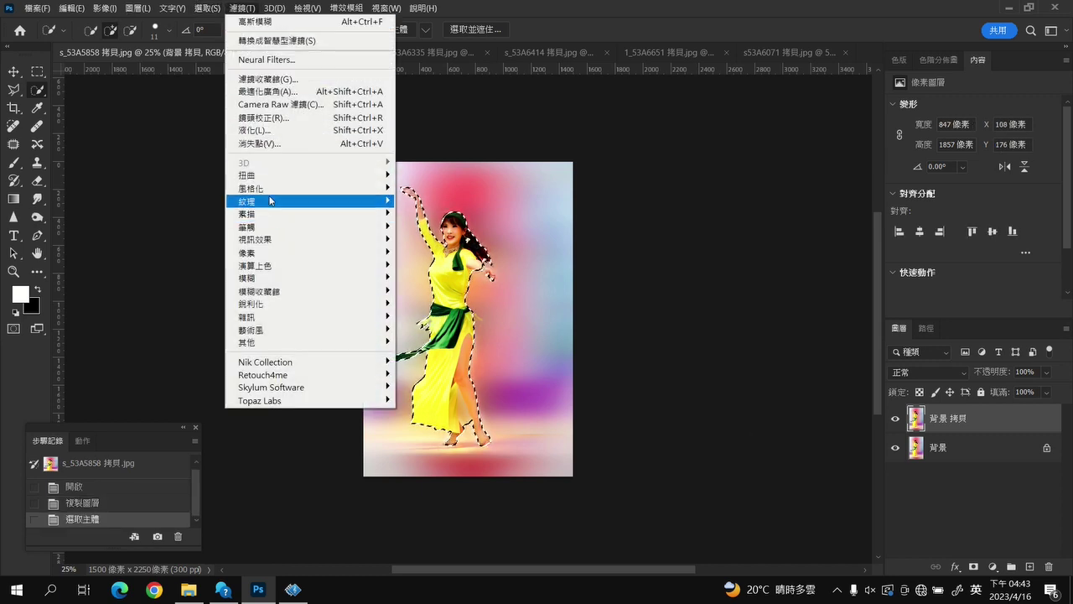
pyautogui.moveTo(207, 7)
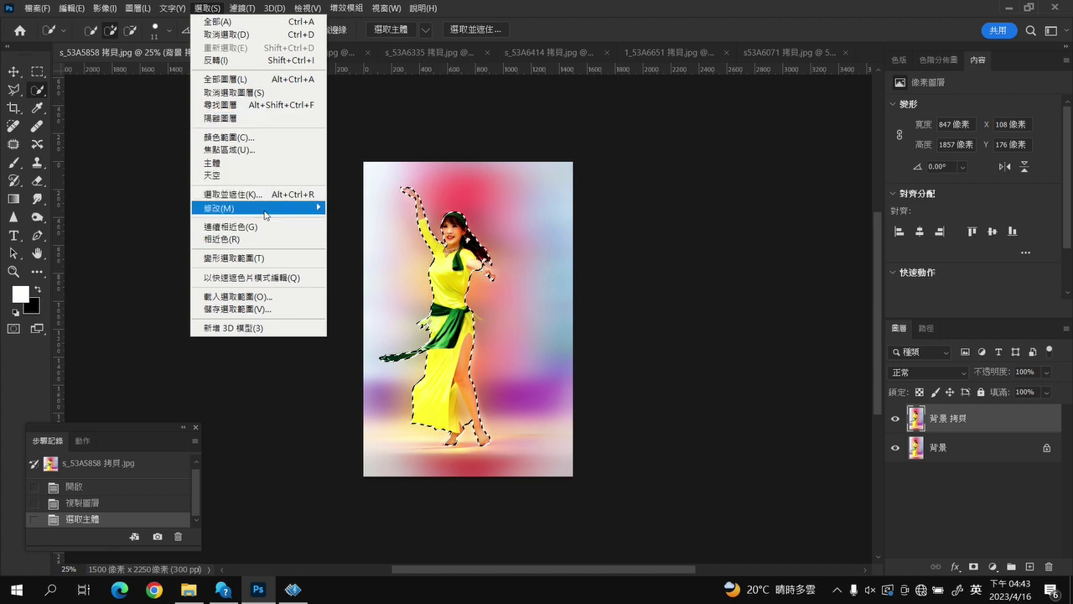
# Expand the dancer's Select Subject selection outward by 20 pixels
pyautogui.moveTo(243, 208)
pyautogui.click(390, 233)
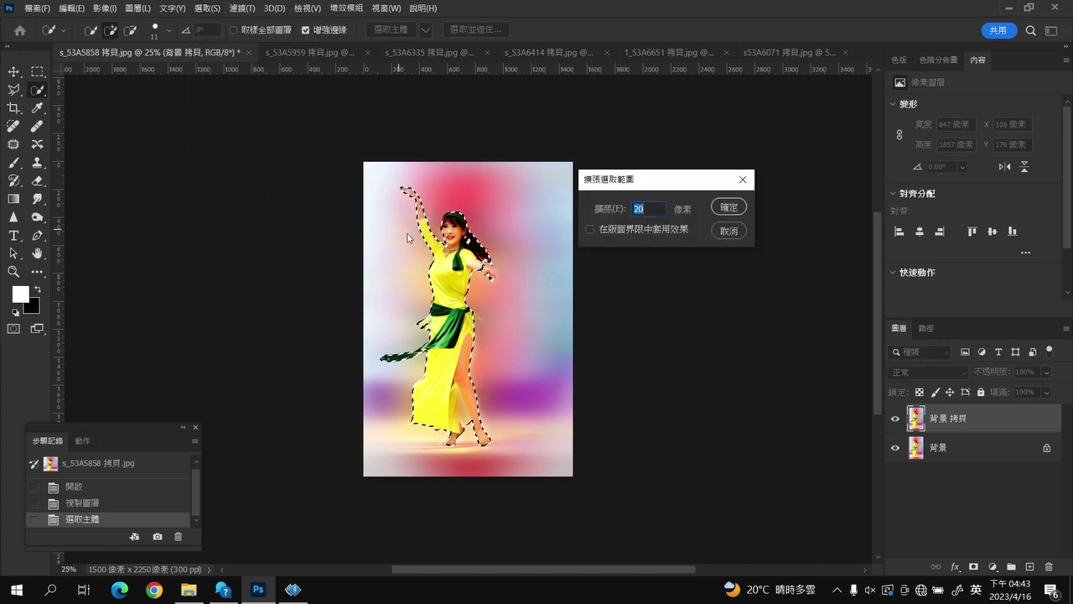
pyautogui.click(728, 206)
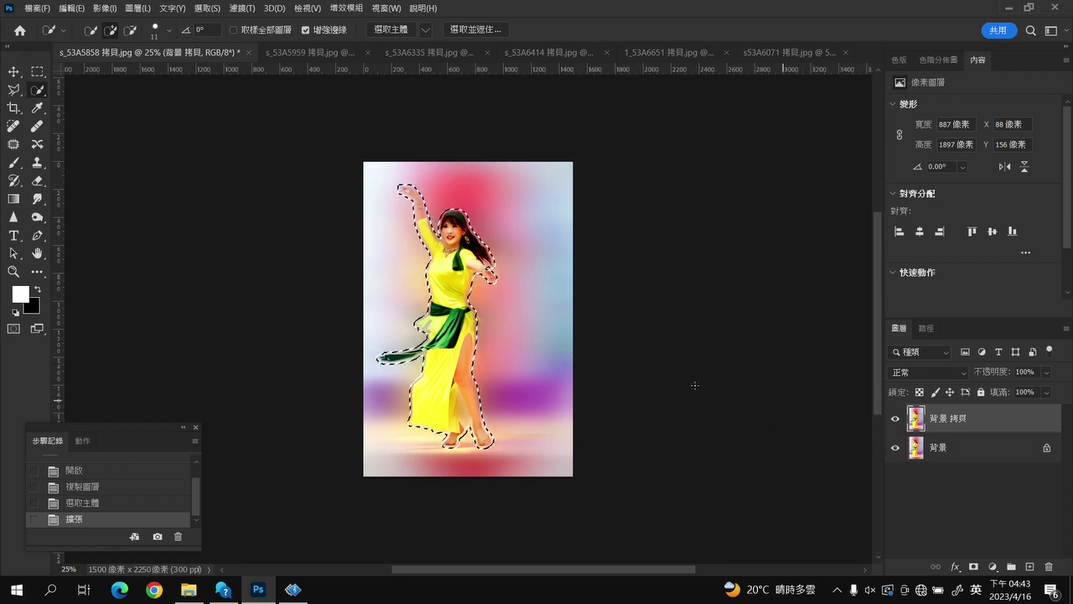
pyautogui.click(71, 8)
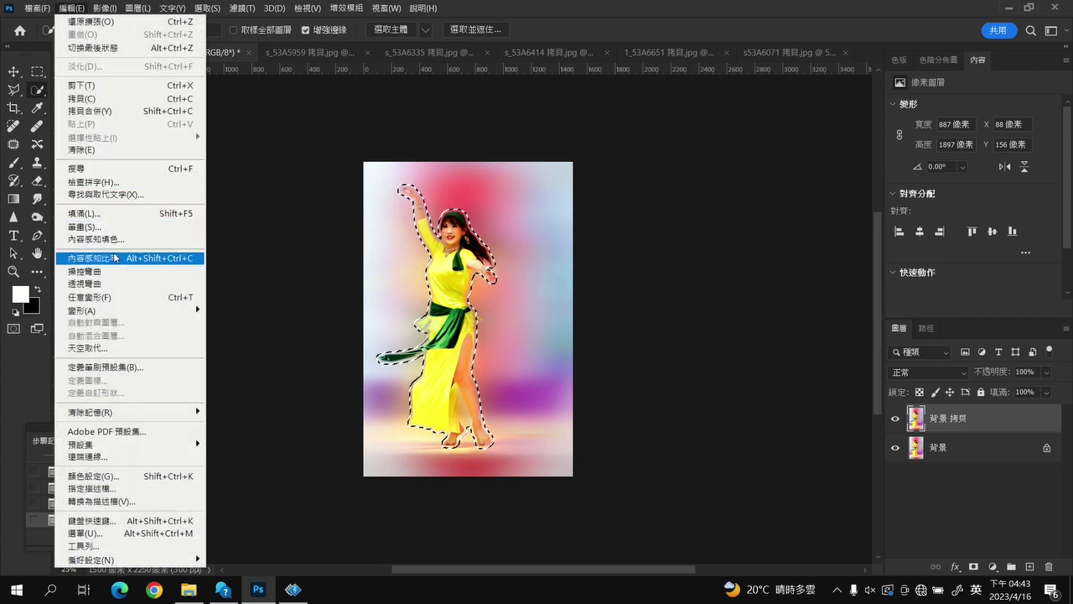
# Content-Aware Fill the dancer's area on 背景 拷貝, adding sampling area around her figure and head
pyautogui.click(110, 238)
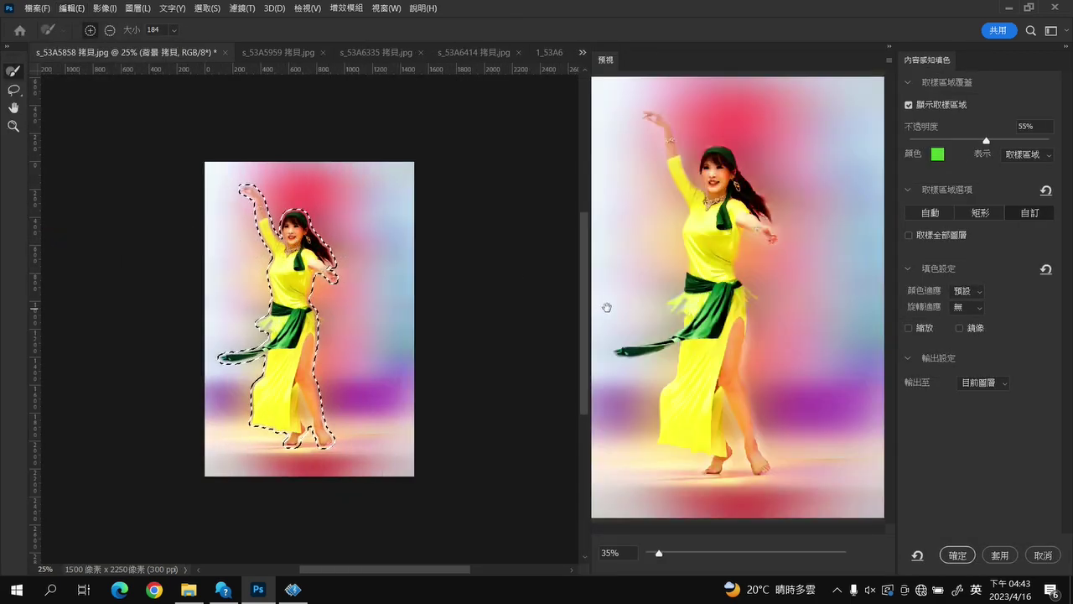
pyautogui.moveTo(226, 180)
pyautogui.mouseDown()
pyautogui.moveTo(217, 358)
pyautogui.moveTo(329, 434)
pyautogui.moveTo(290, 205)
pyautogui.moveTo(231, 185)
pyautogui.mouseUp()
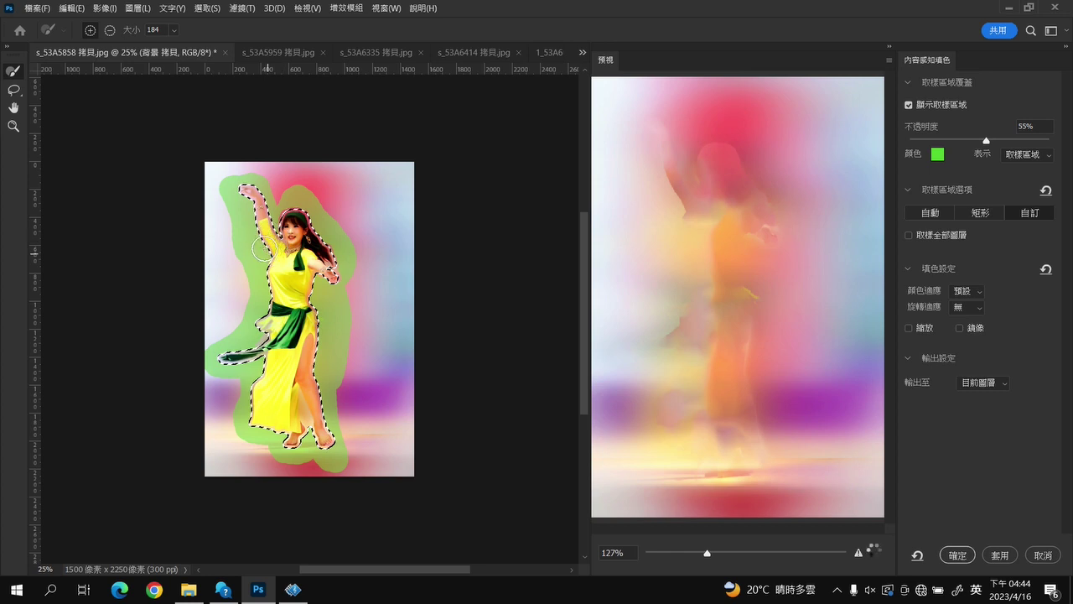
pyautogui.moveTo(290, 256); pyautogui.dragTo(277, 262)
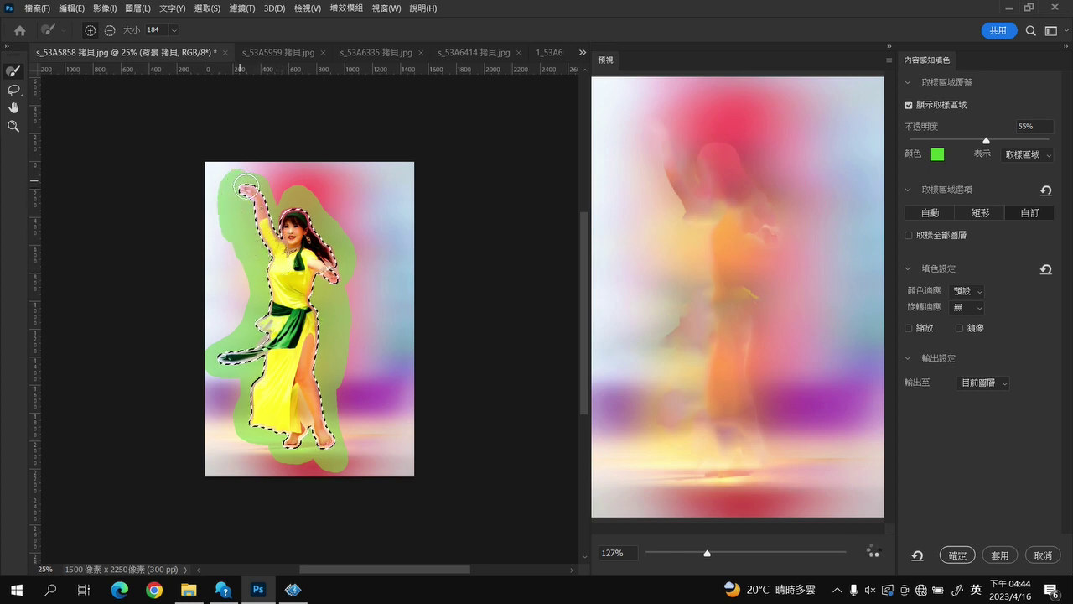
pyautogui.moveTo(287, 200); pyautogui.dragTo(334, 243)
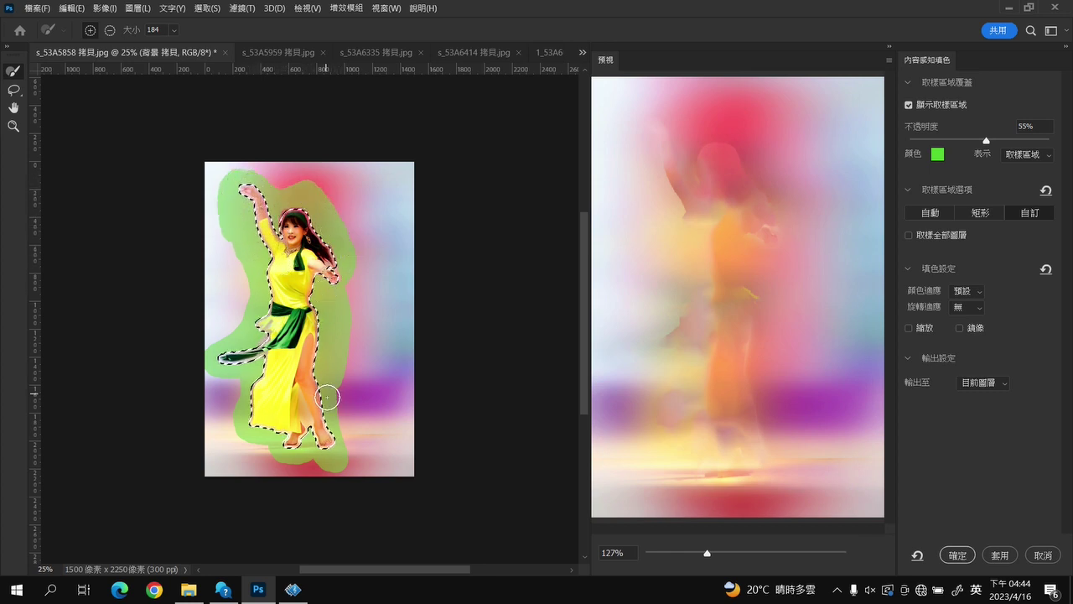
pyautogui.click(954, 554)
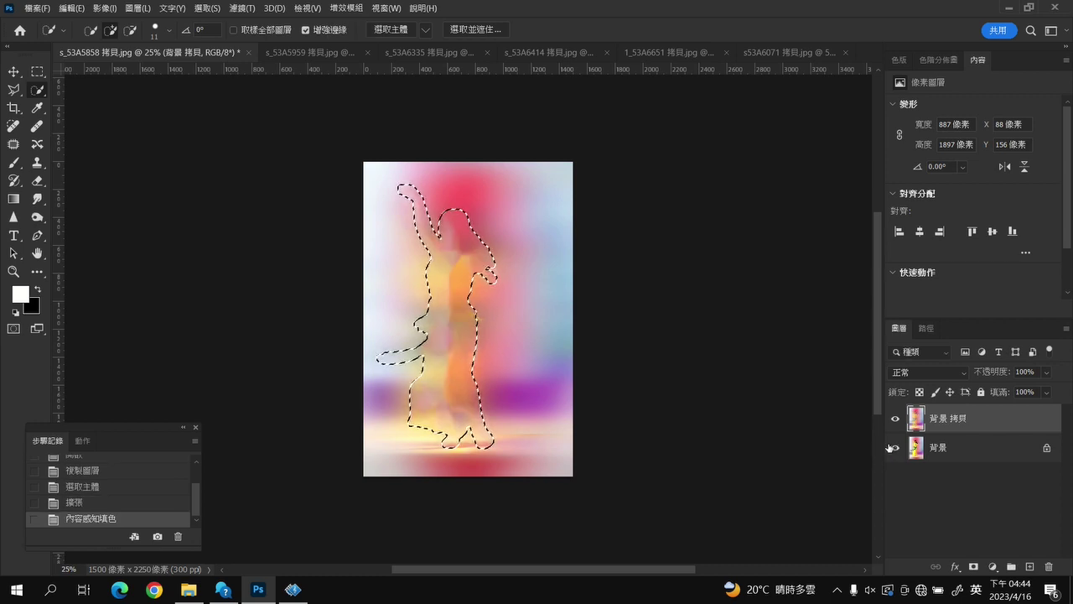
# Deselect, Gaussian-blur 背景 拷貝 at 36-pixel radius, then hide it and make 背景 active
pyautogui.hotkey('ctrl', 'd')
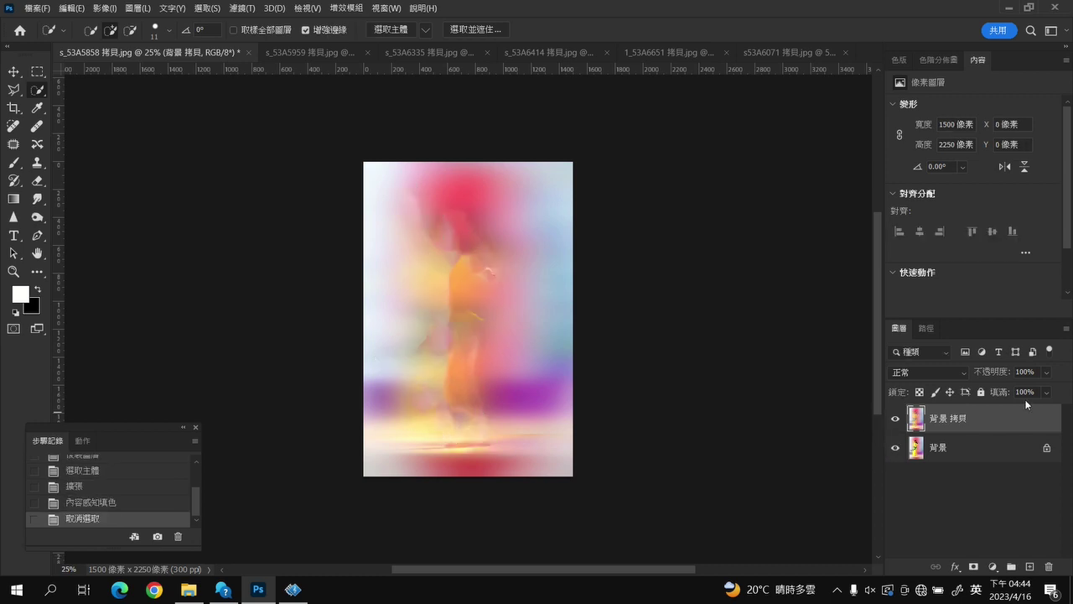
pyautogui.click(237, 10)
pyautogui.moveTo(246, 278)
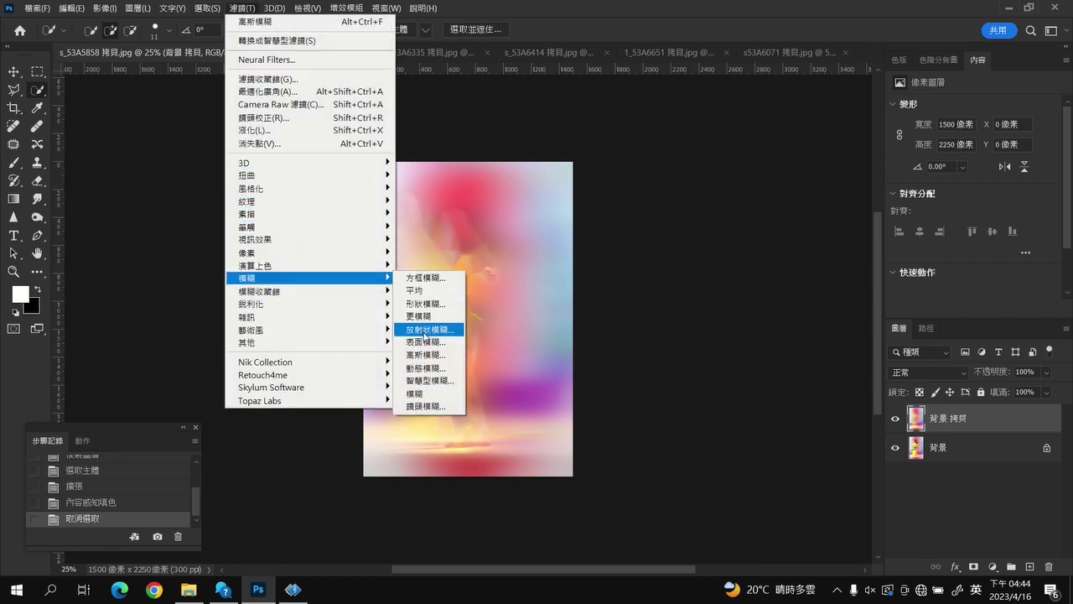
pyautogui.click(430, 355)
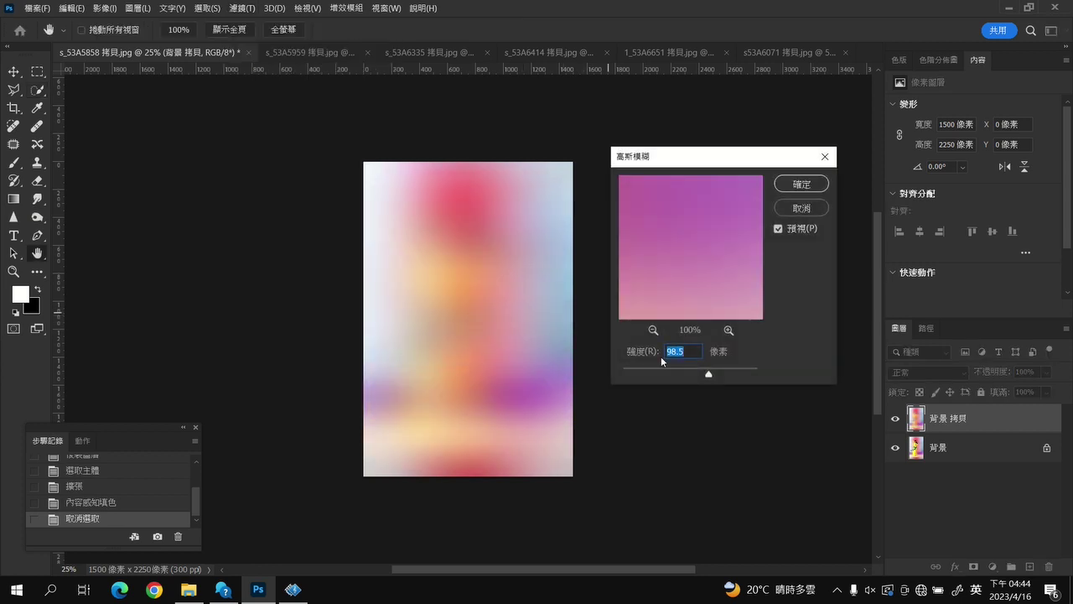
pyautogui.moveTo(665, 371); pyautogui.dragTo(692, 371)
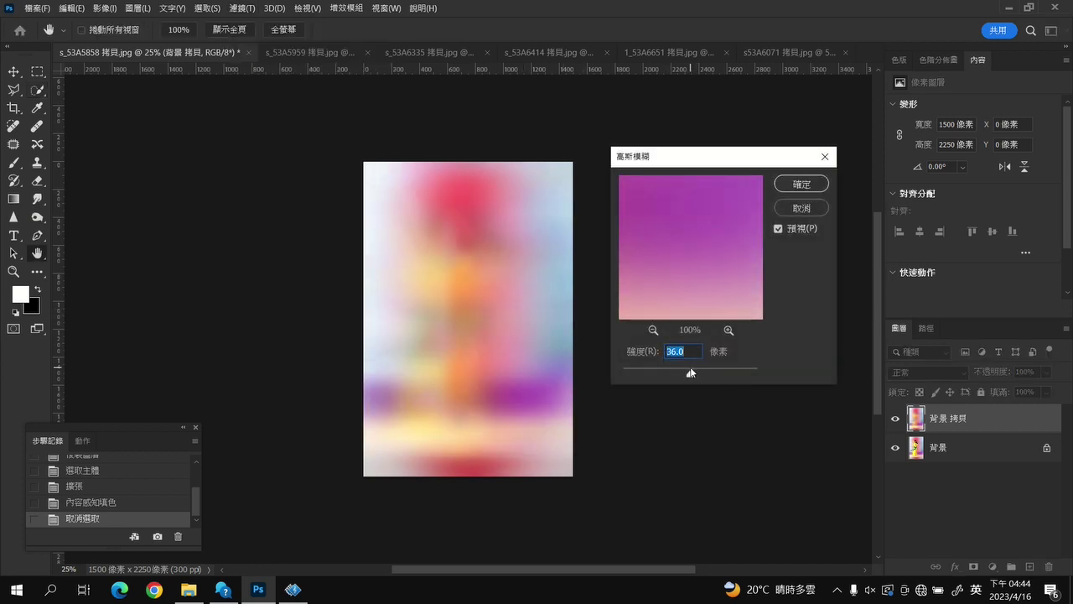
pyautogui.click(802, 183)
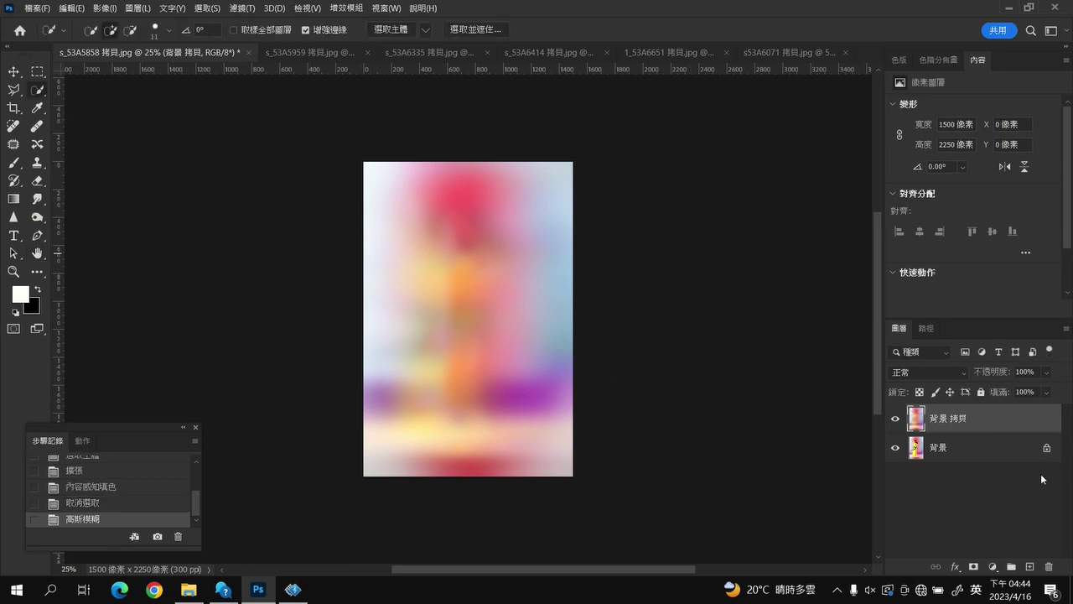
pyautogui.click(973, 447)
pyautogui.click(894, 418)
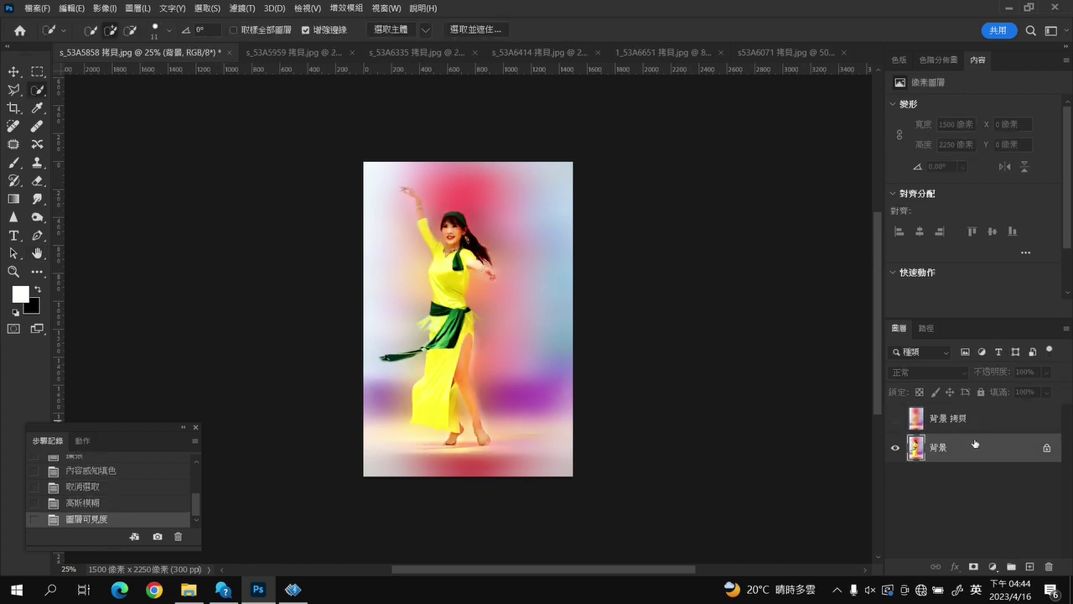
# Reselect the dancer as subject and copy her to 圖層 1 above the visible blurred 背景 拷貝
pyautogui.click(207, 10)
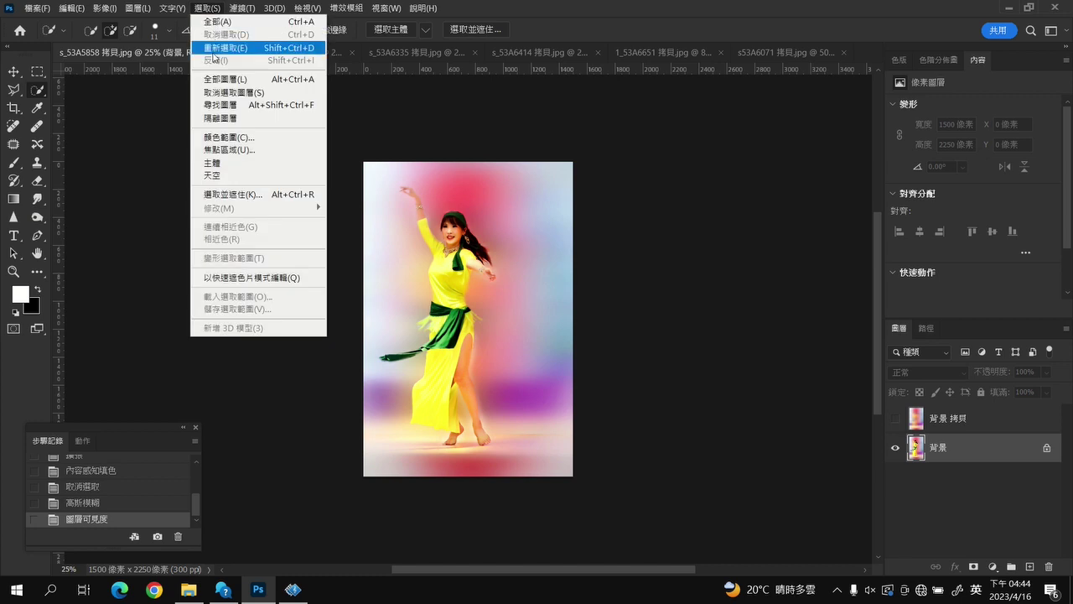
pyautogui.click(243, 163)
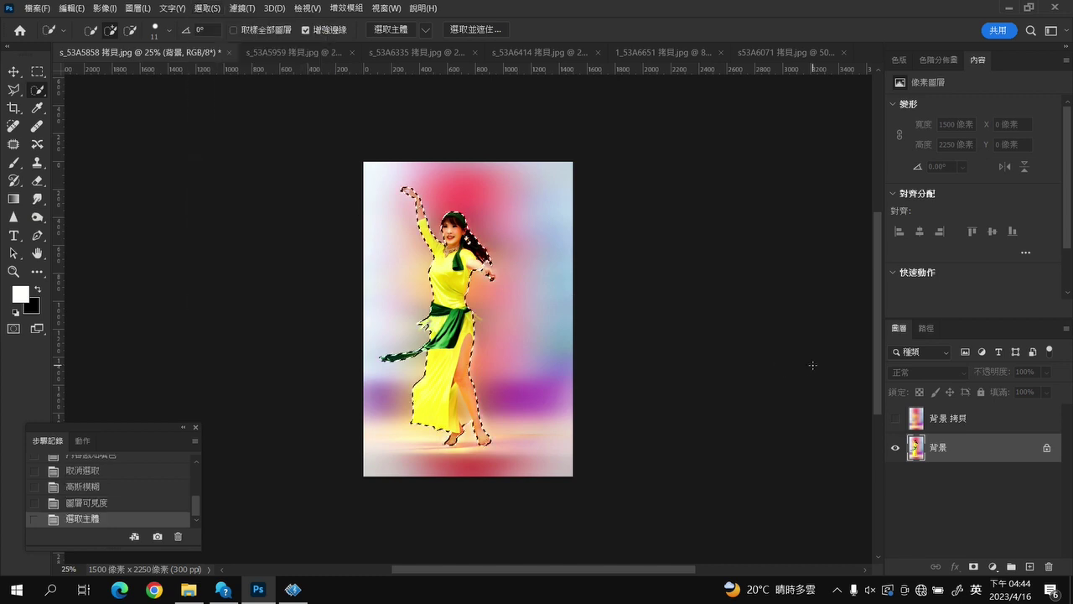
pyautogui.hotkey('ctrl', 'j')
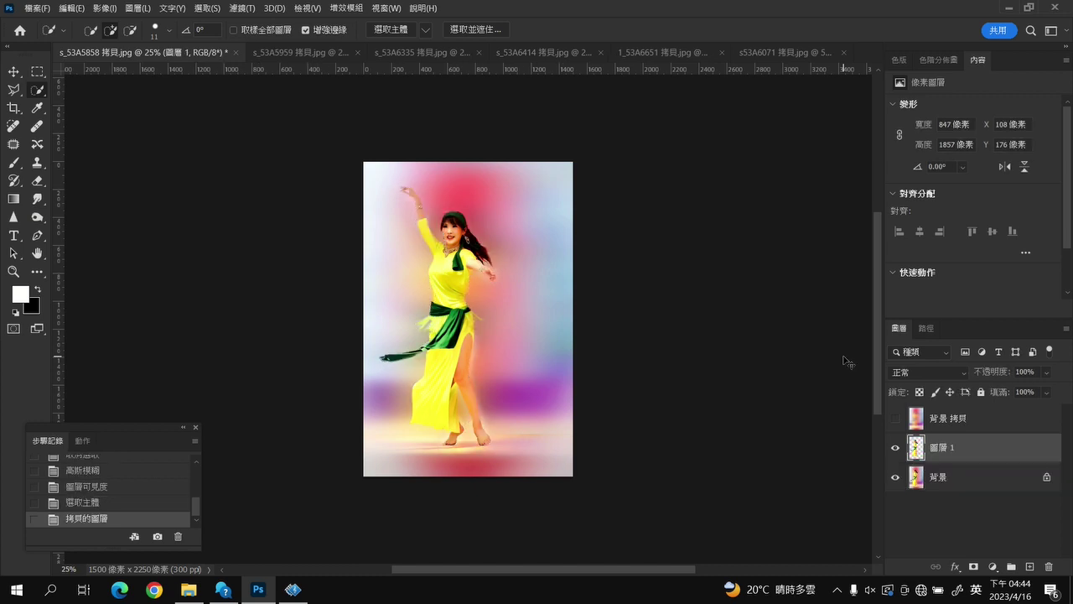
pyautogui.moveTo(956, 454); pyautogui.dragTo(953, 407)
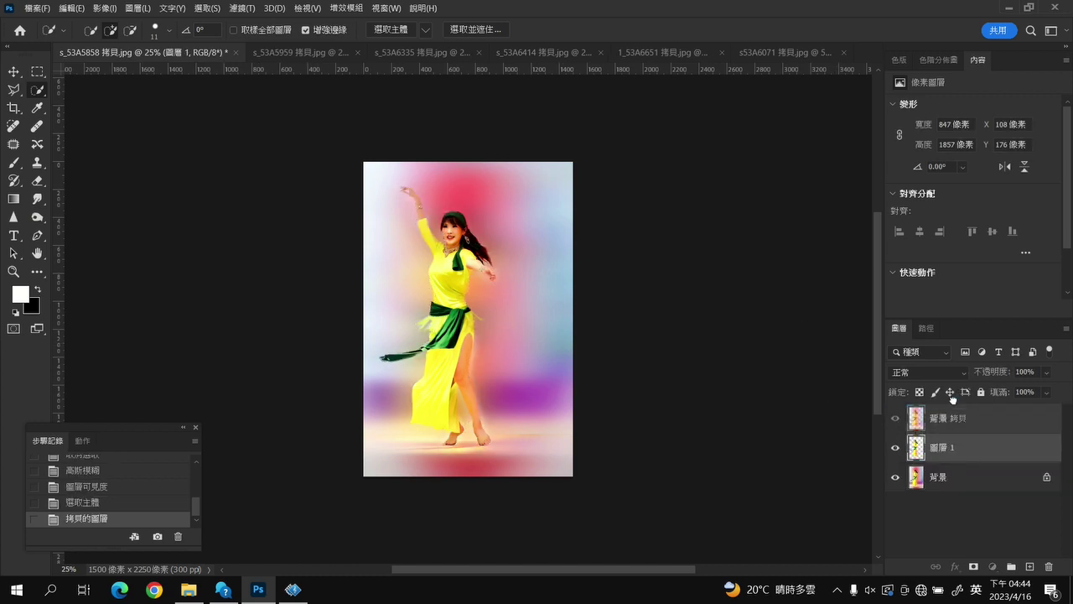
pyautogui.click(895, 447)
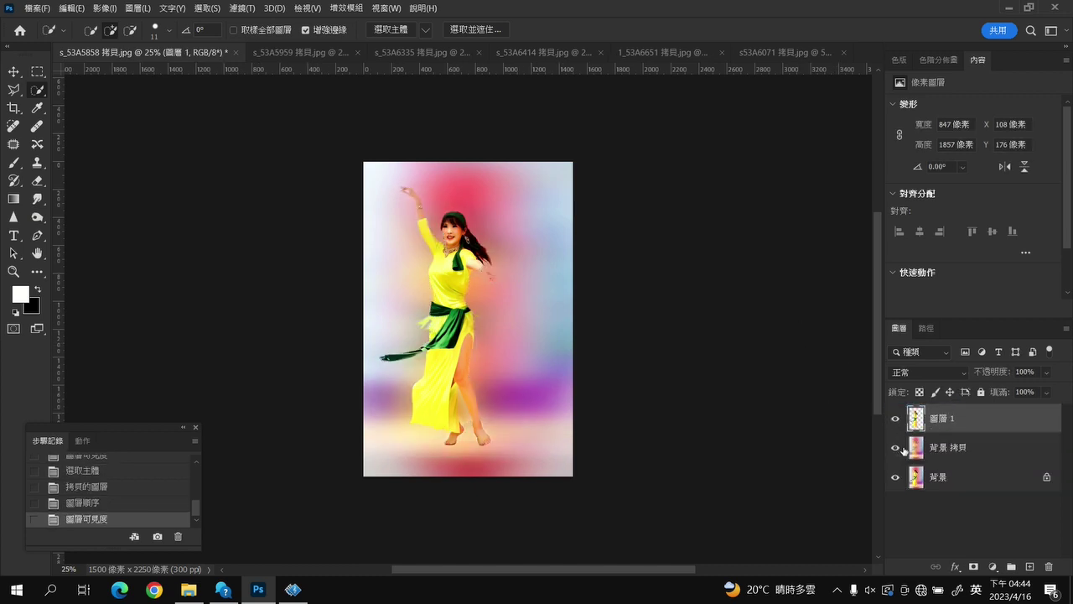
pyautogui.hotkey('ctrl', '+')
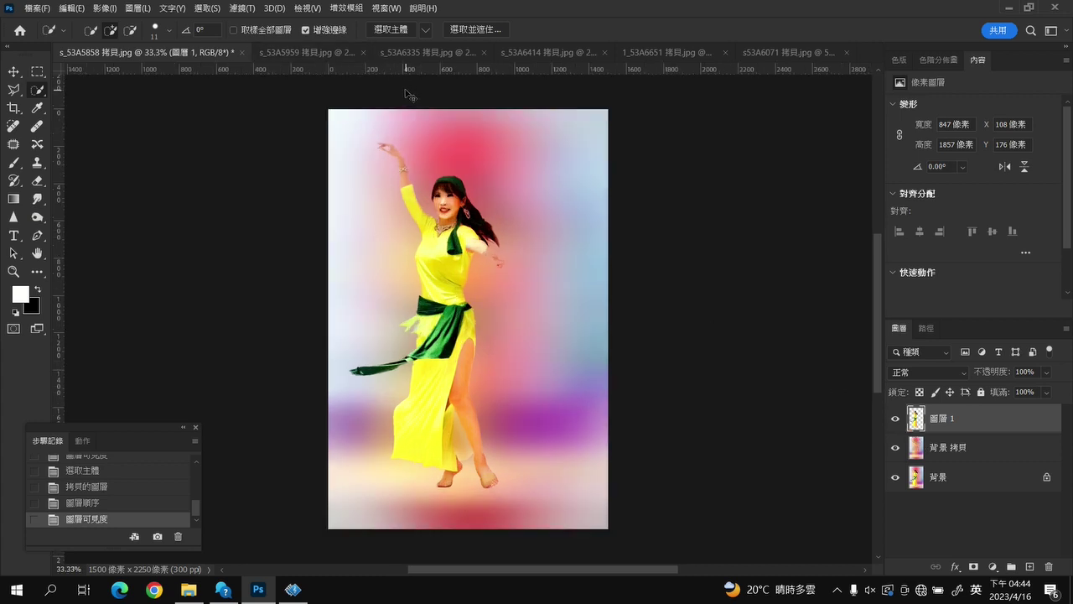
pyautogui.hotkey('ctrl', '+')
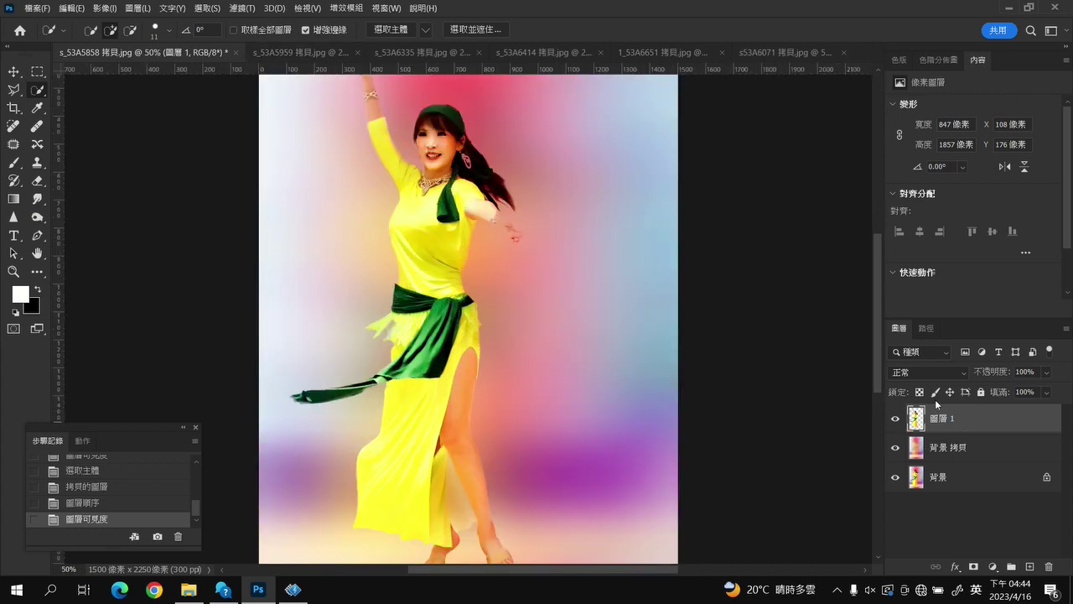
pyautogui.scroll(2, 509, 320)
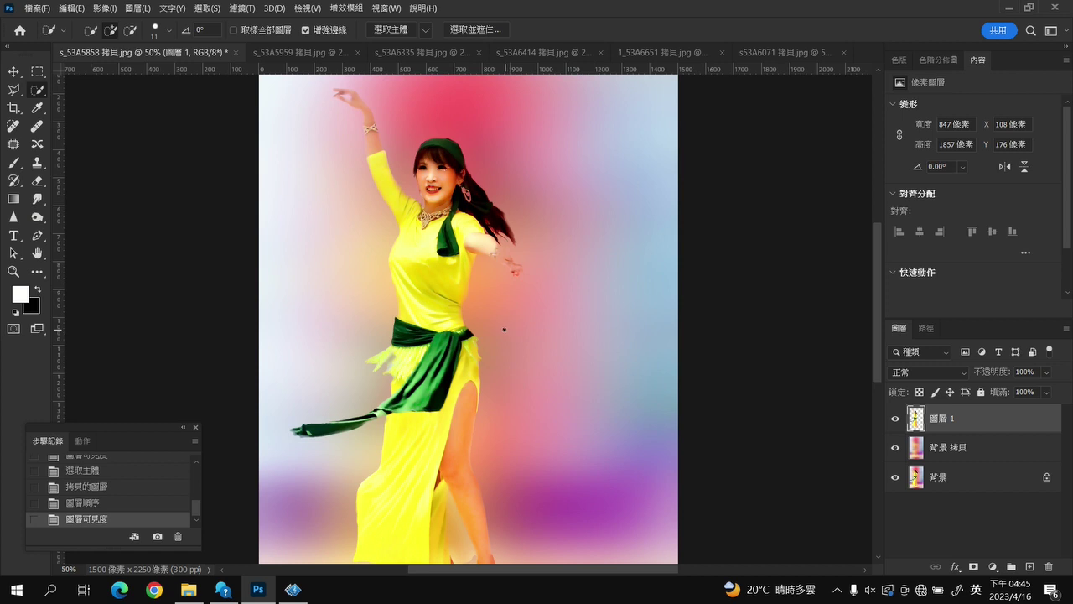
pyautogui.hotkey('ctrl', '-')
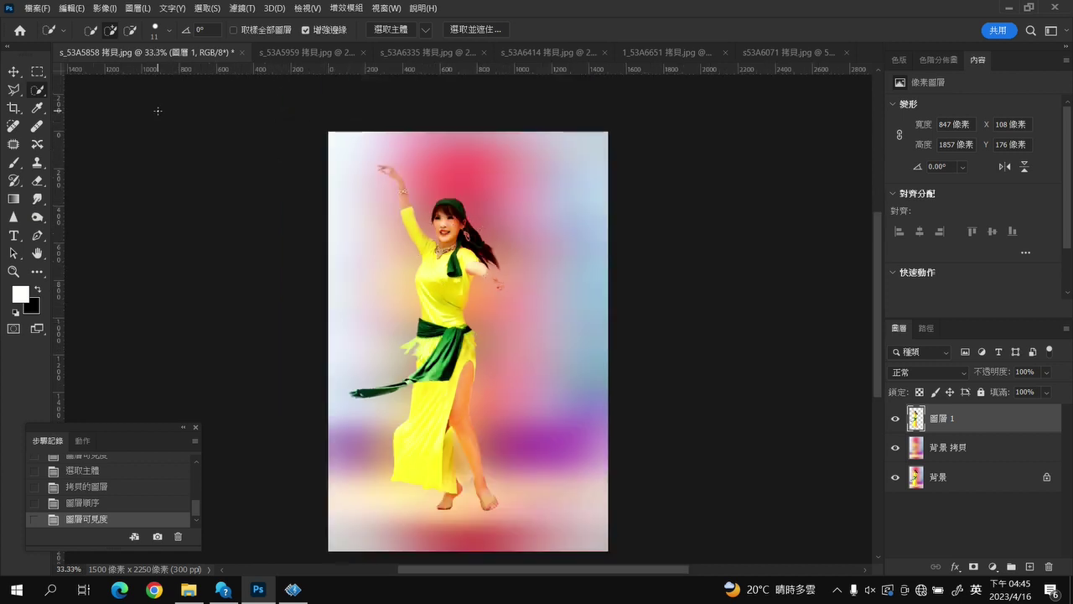
pyautogui.click(70, 8)
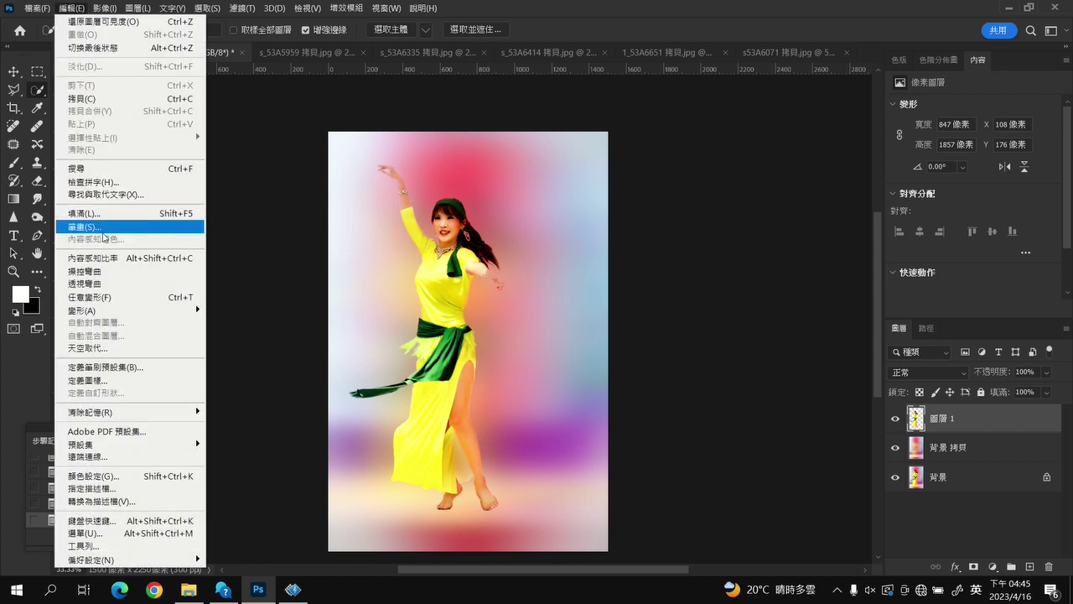
# Start Puppet Warp, pin belt, arm, hand, face, head and shoulder, and bend the raised arm down
pyautogui.click(104, 272)
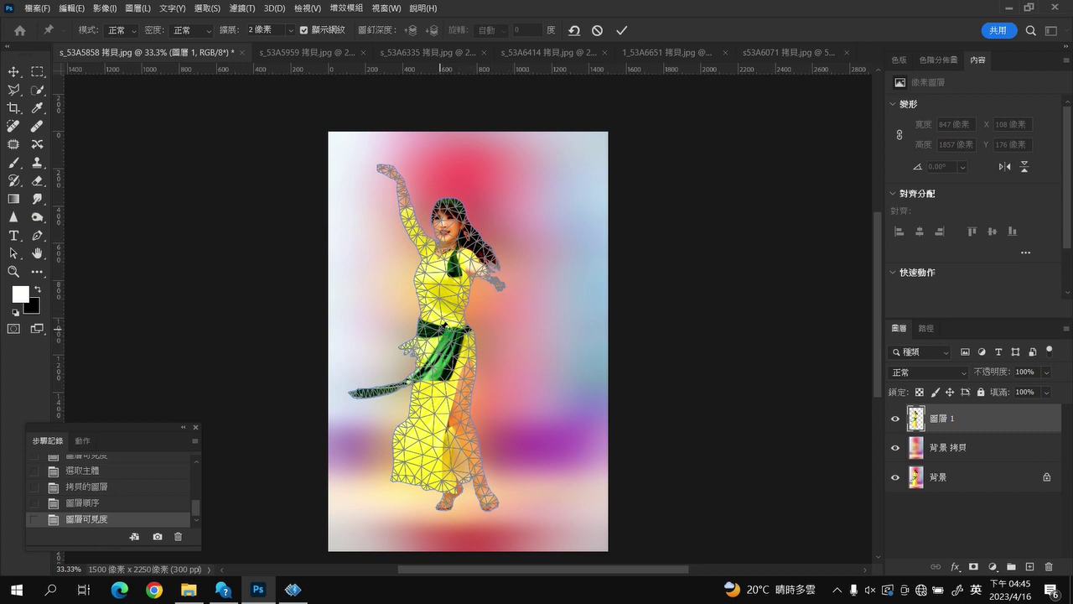
pyautogui.click(439, 330)
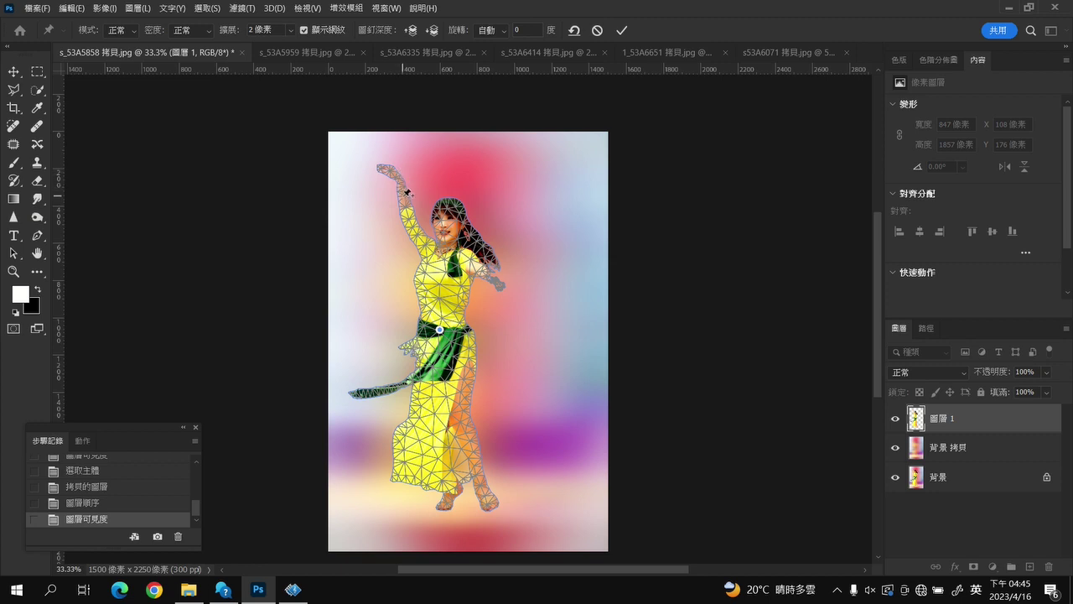
pyautogui.click(406, 207)
pyautogui.click(417, 234)
pyautogui.click(388, 170)
pyautogui.click(440, 218)
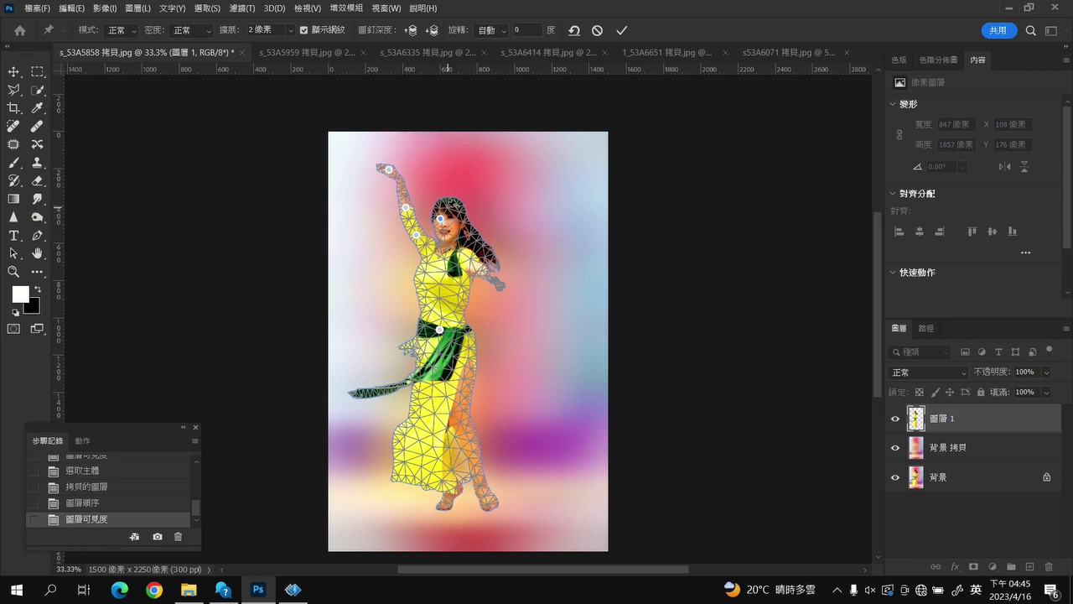
pyautogui.click(447, 204)
pyautogui.click(458, 237)
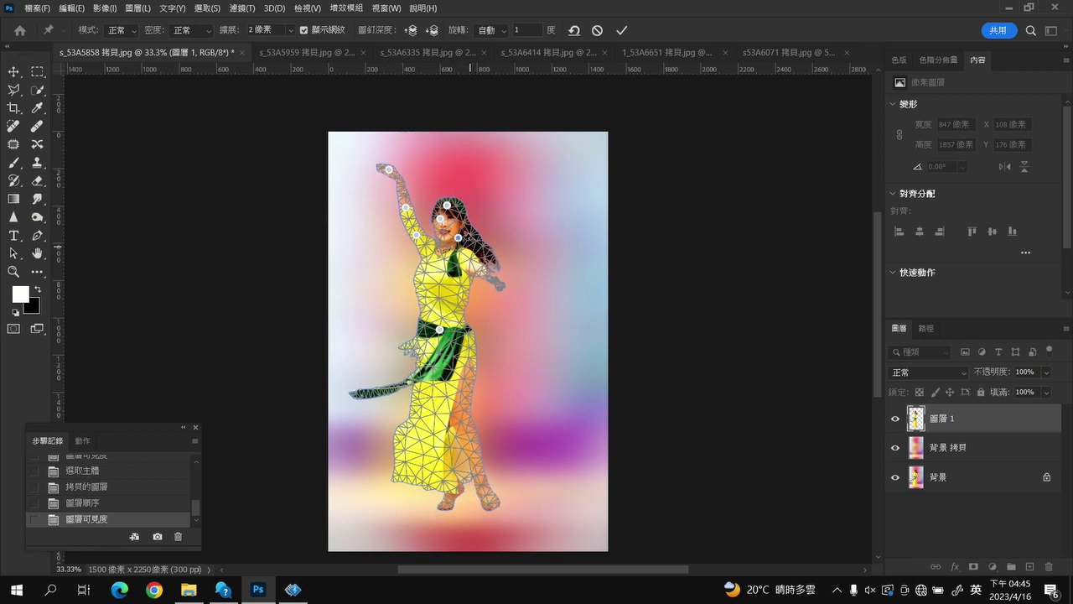
pyautogui.moveTo(390, 170)
pyautogui.mouseDown()
pyautogui.moveTo(363, 189)
pyautogui.moveTo(389, 188)
pyautogui.moveTo(404, 239)
pyautogui.mouseUp()
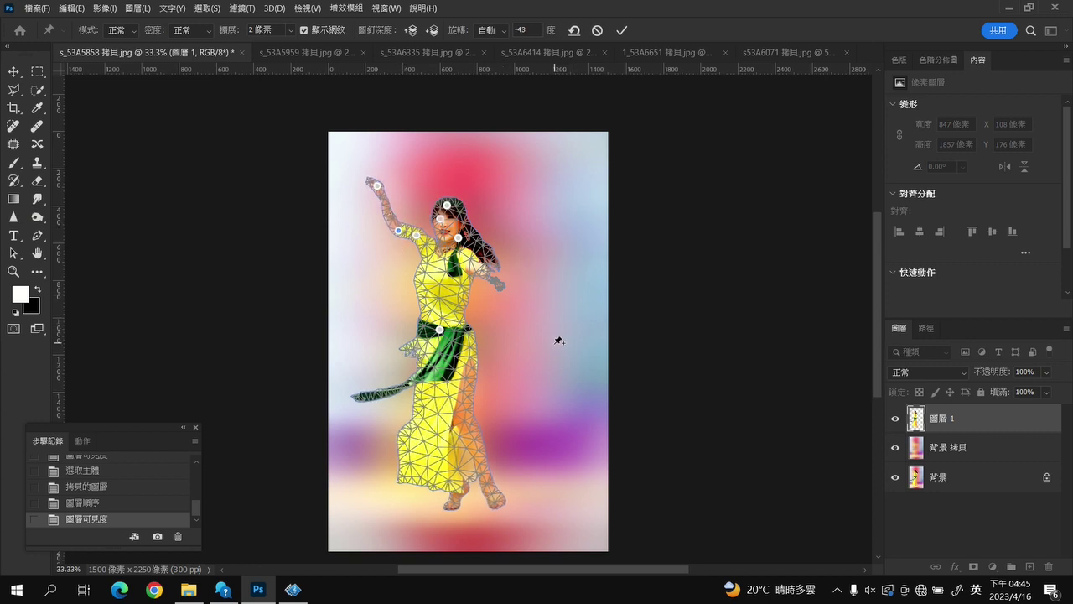
# Pin the lower dress and foot, then rotate the foot slightly
pyautogui.click(475, 464)
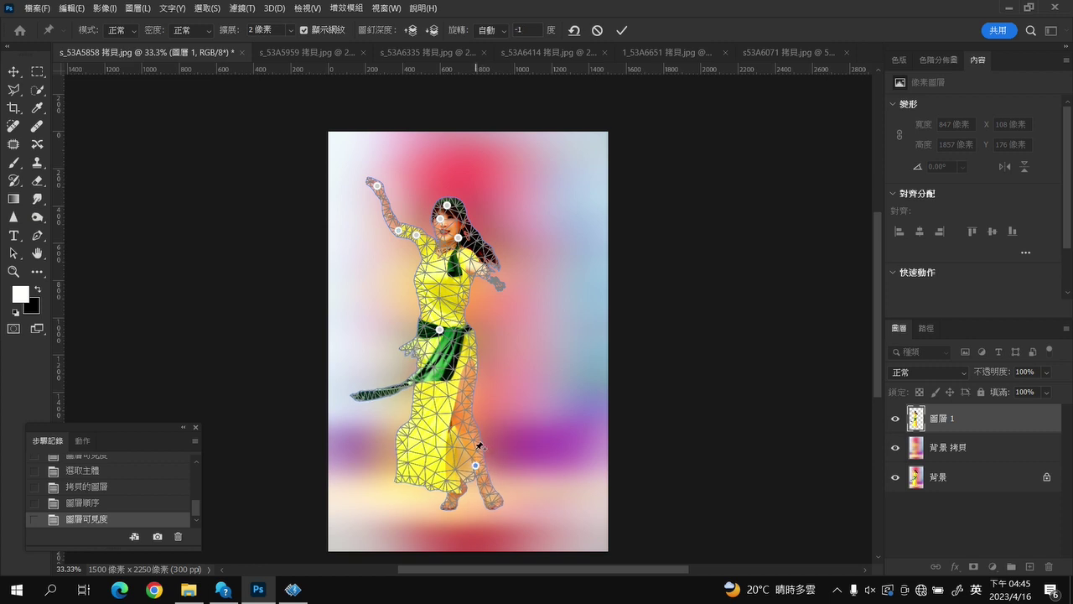
pyautogui.click(476, 449)
pyautogui.click(486, 495)
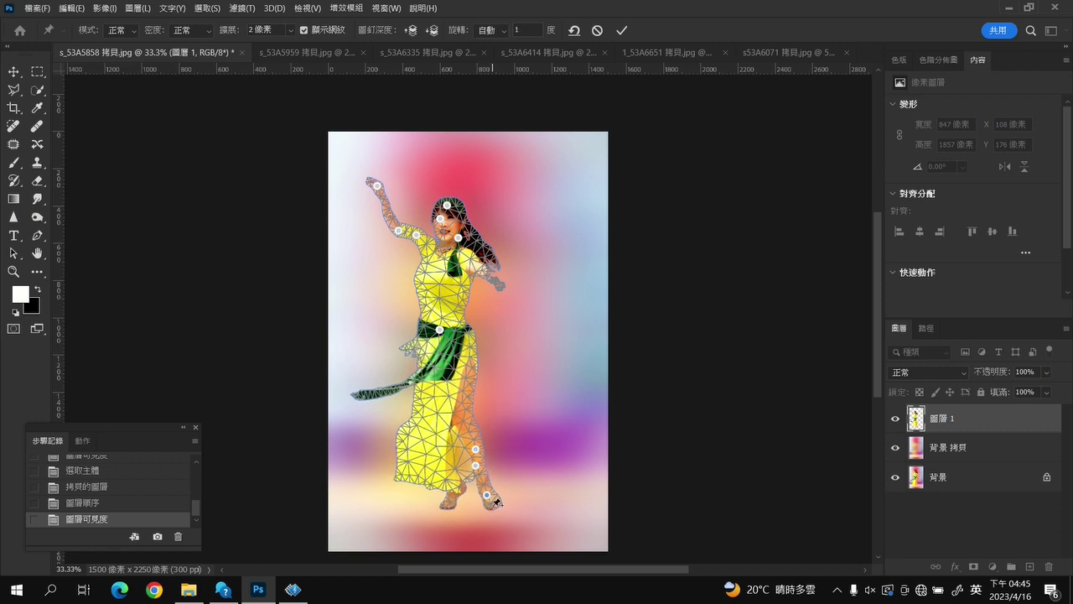
pyautogui.moveTo(496, 501); pyautogui.dragTo(502, 501)
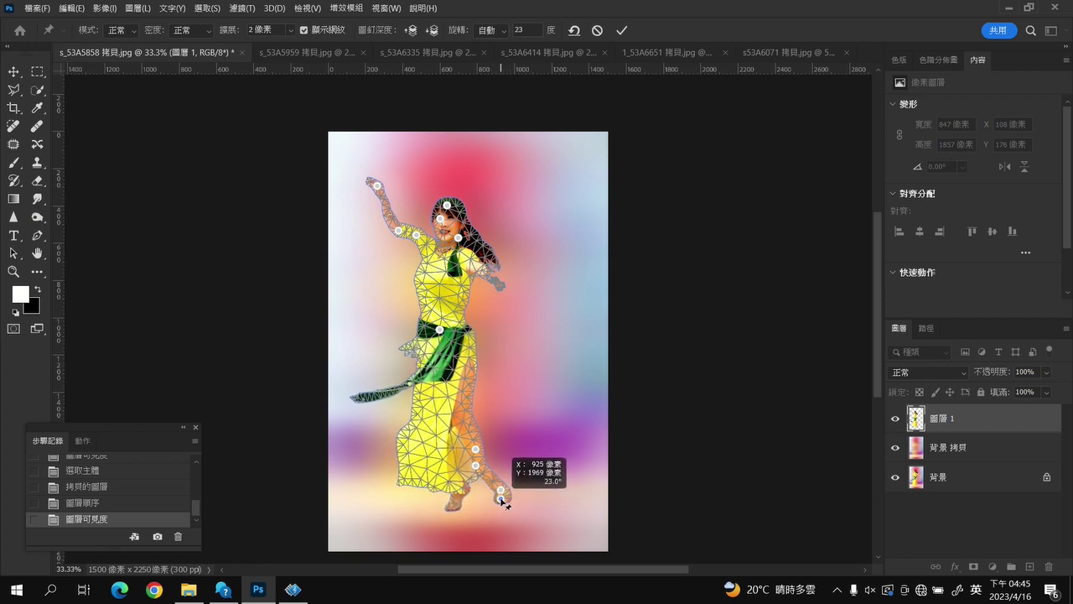
pyautogui.moveTo(502, 500); pyautogui.dragTo(503, 501)
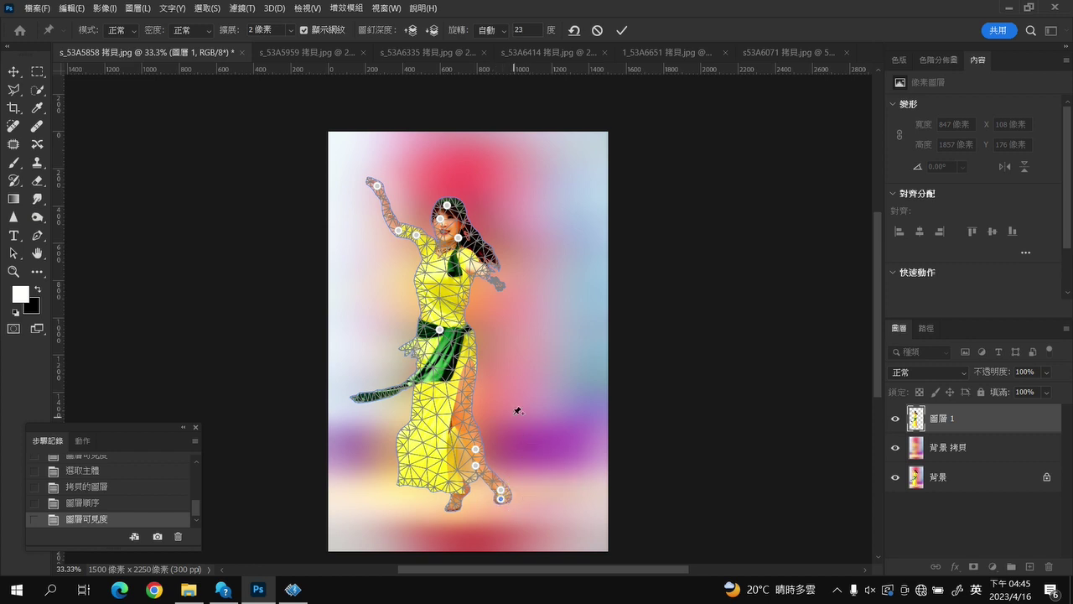
# Swing the belt and skirt right, tilt the torso around the waist, and commit the warp
pyautogui.click(468, 334)
pyautogui.click(450, 343)
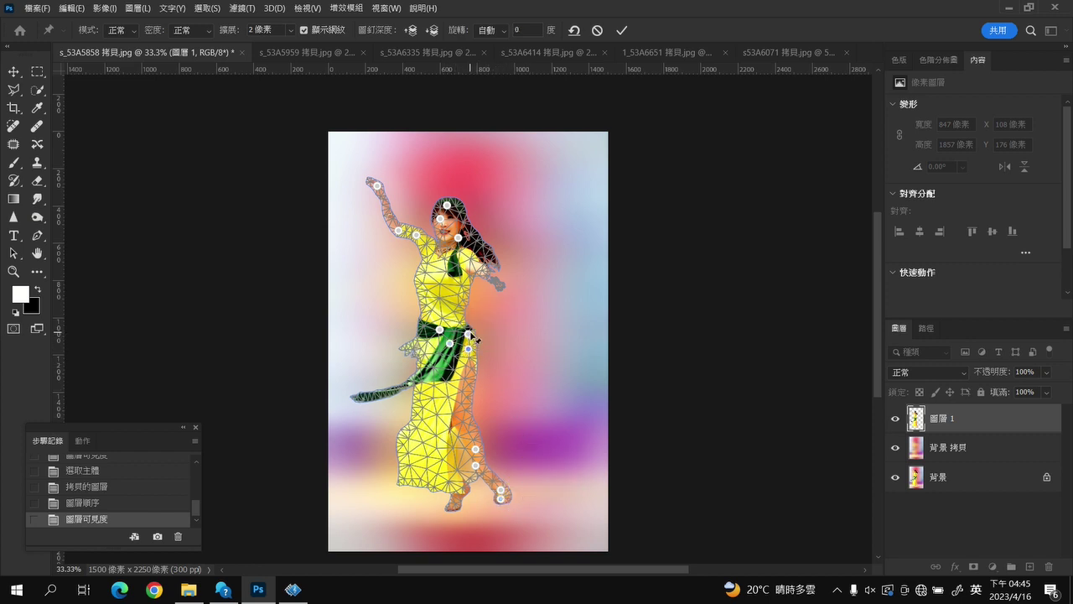
pyautogui.moveTo(469, 334); pyautogui.dragTo(475, 360)
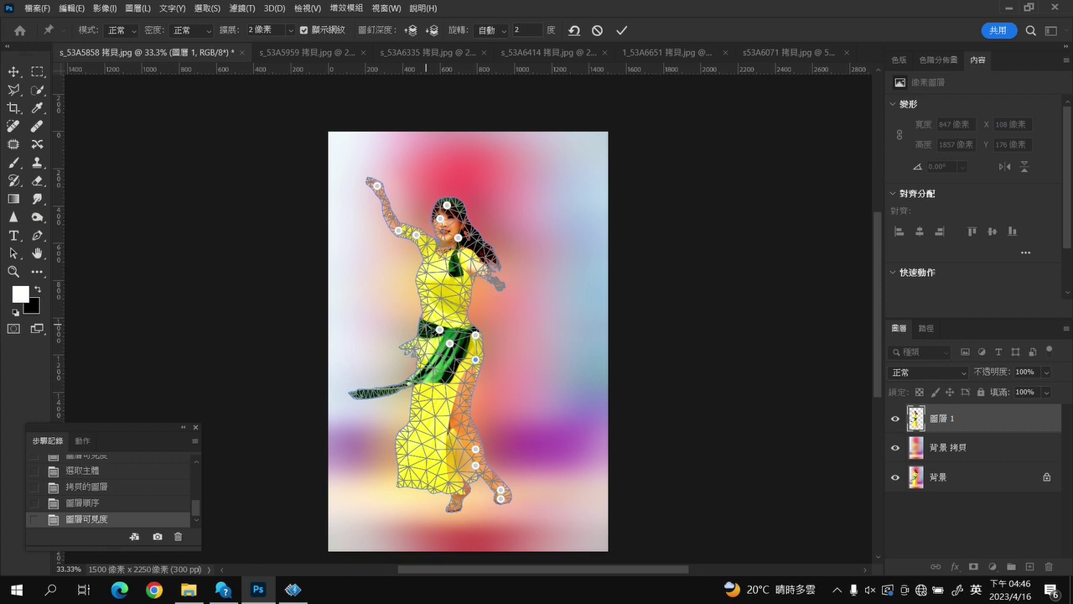
pyautogui.click(431, 324)
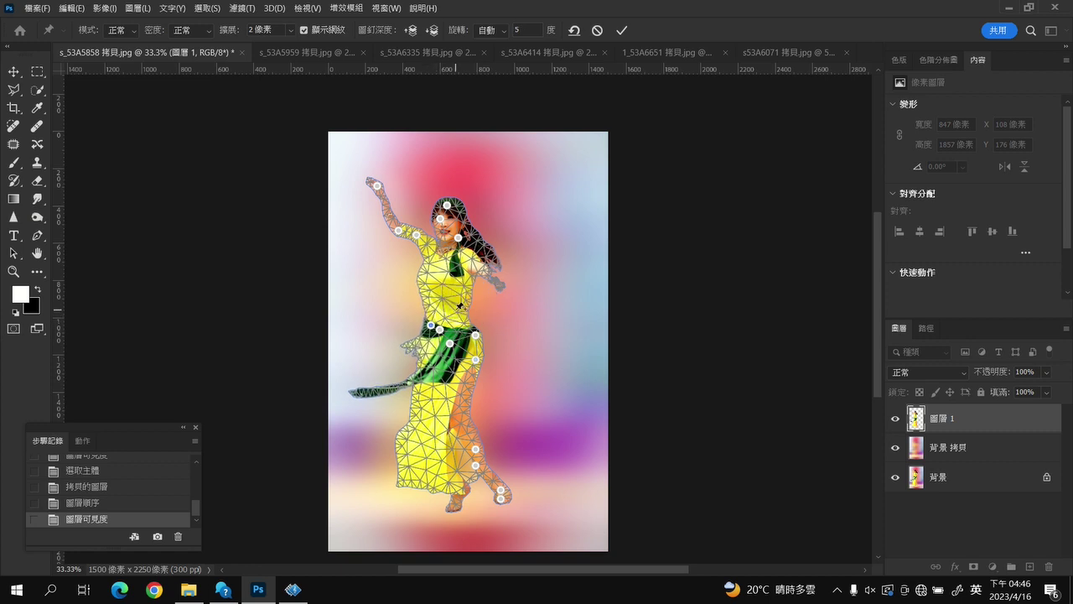
pyautogui.click(457, 317)
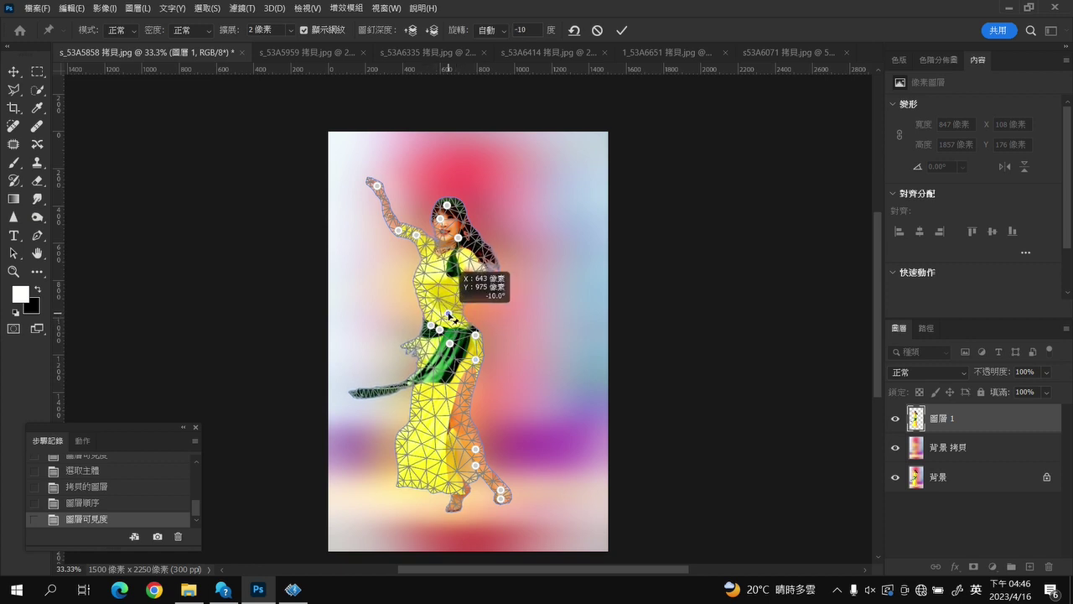
pyautogui.moveTo(461, 321); pyautogui.dragTo(457, 272)
pyautogui.click(622, 30)
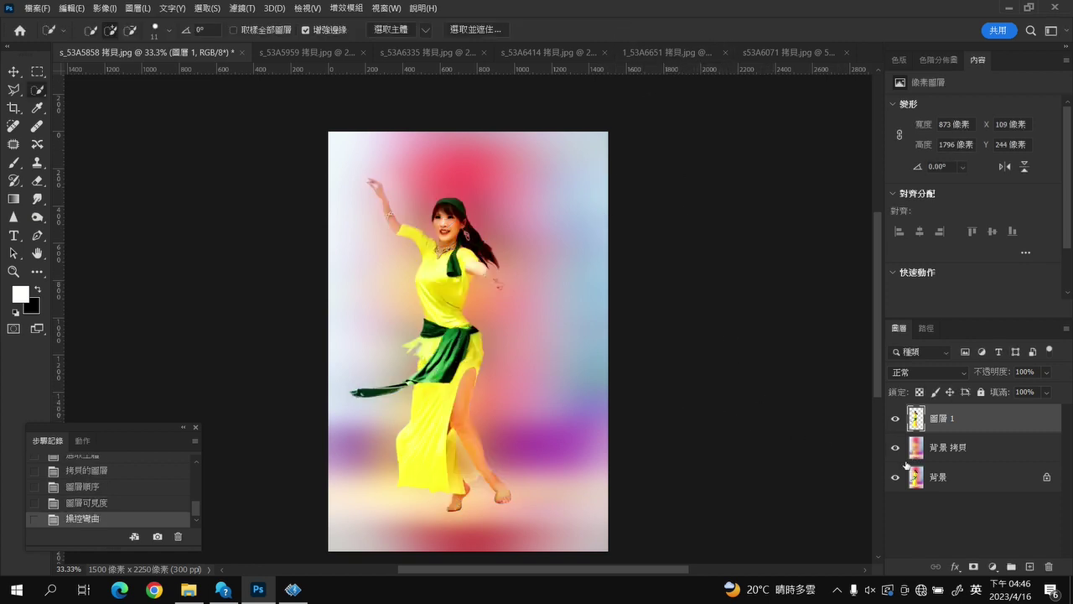
# Merge the warped dancer layer down into 背景 拷貝, toggling its visibility to compare with the original pose
pyautogui.rightClick(973, 425)
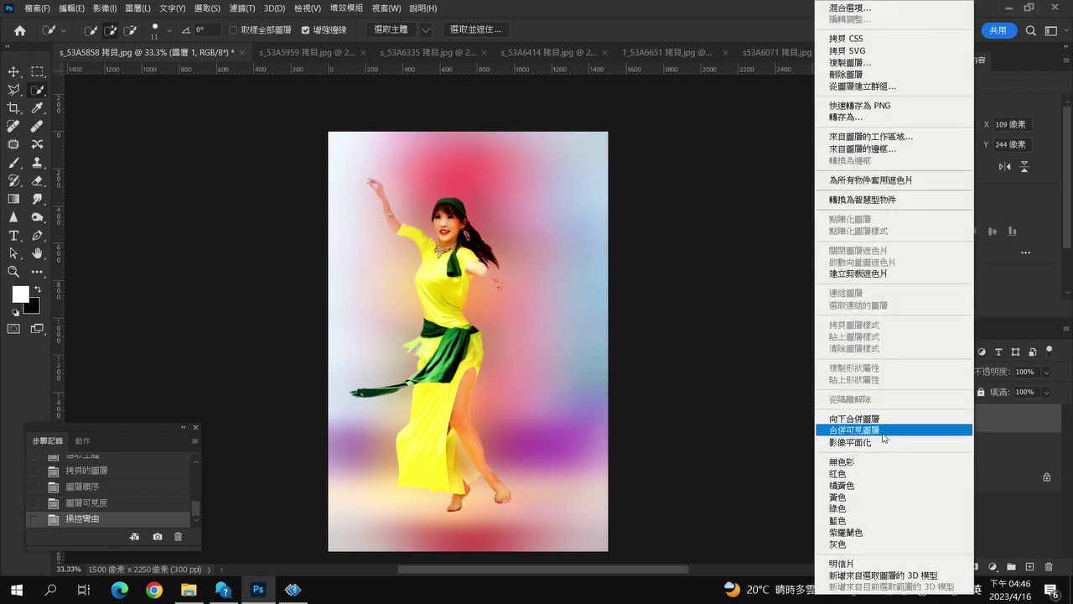
pyautogui.click(881, 423)
pyautogui.click(895, 420)
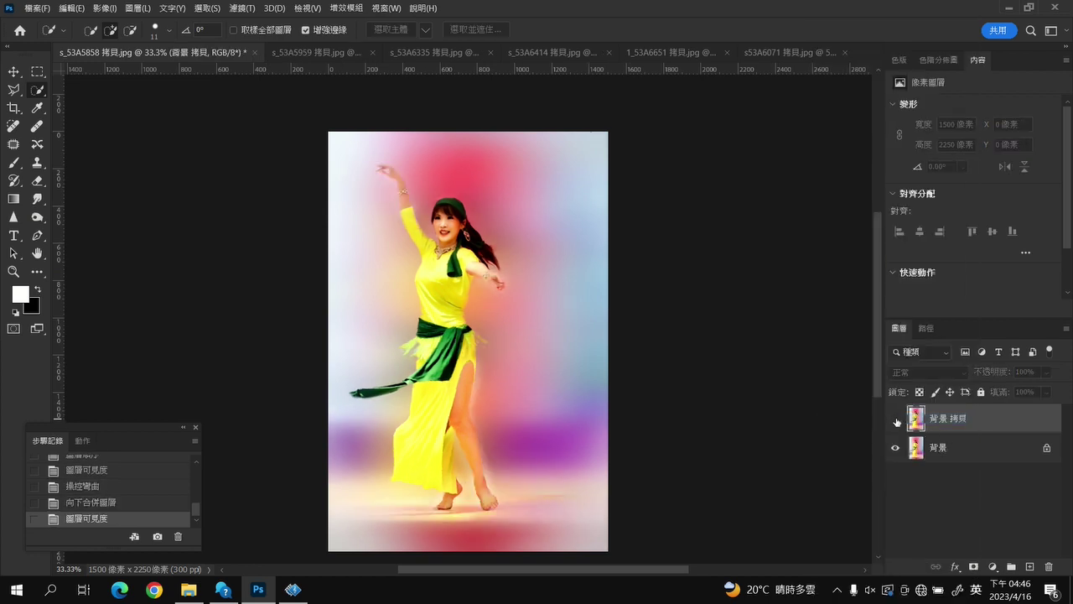
pyautogui.click(895, 419)
pyautogui.click(895, 419)
pyautogui.click(895, 419)
pyautogui.click(896, 420)
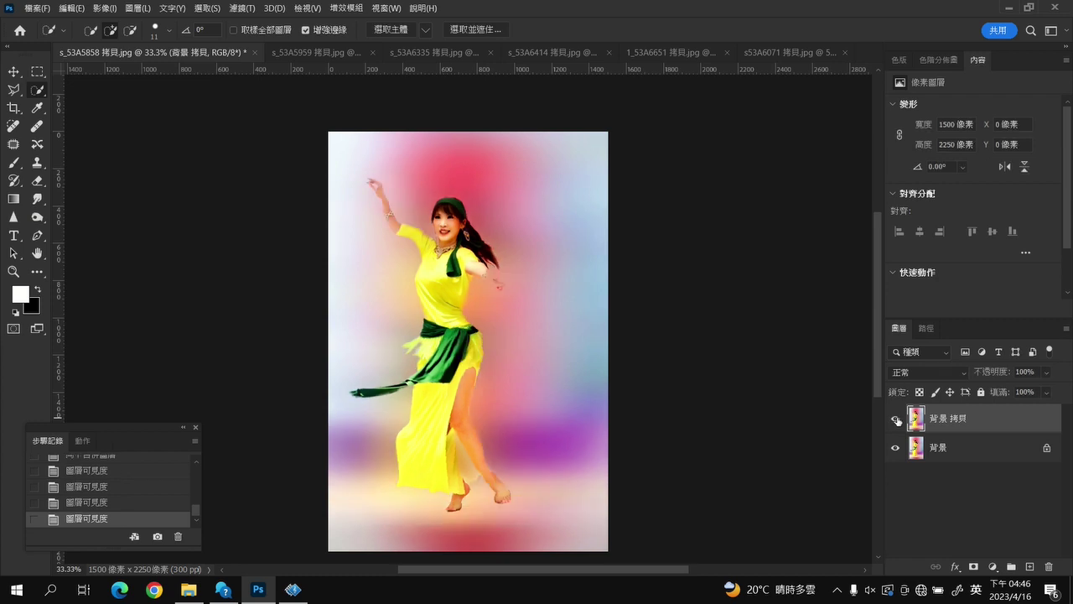
pyautogui.click(897, 420)
pyautogui.click(896, 420)
pyautogui.click(896, 420)
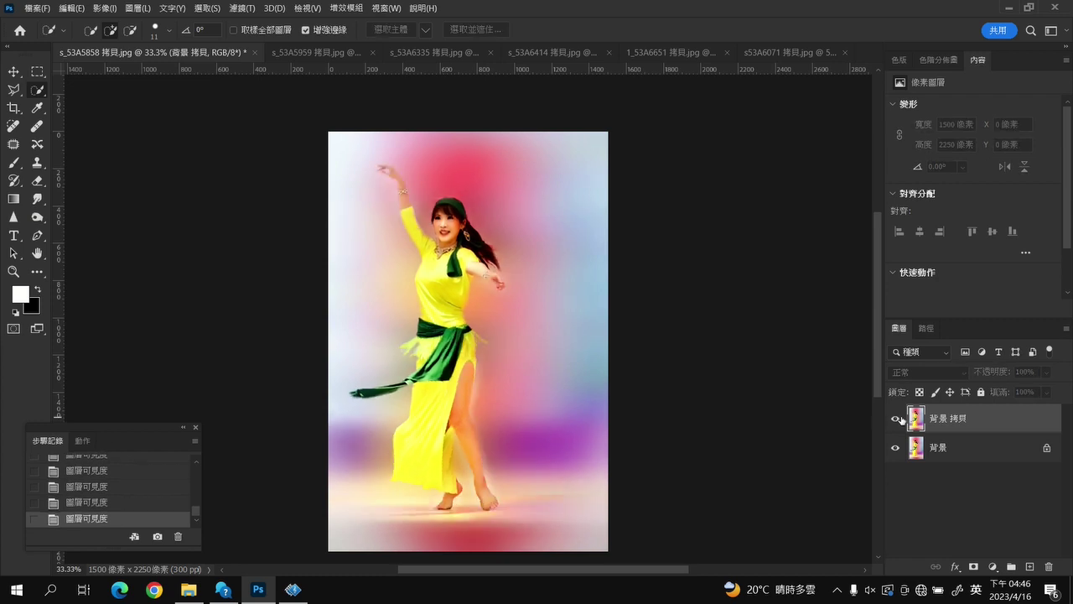
pyautogui.click(897, 420)
pyautogui.click(895, 419)
pyautogui.click(895, 419)
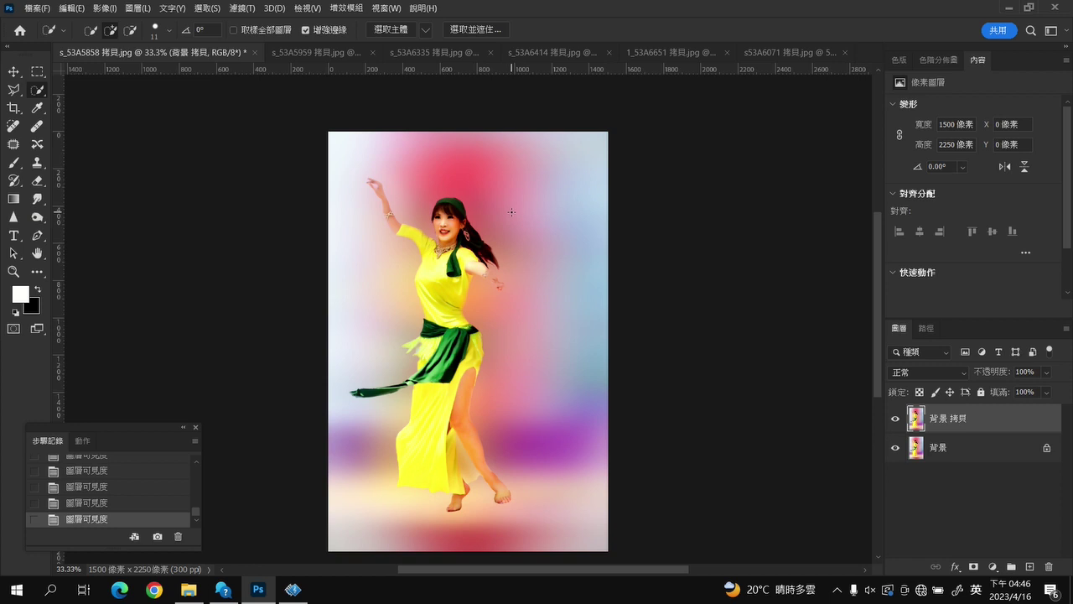
pyautogui.click(71, 8)
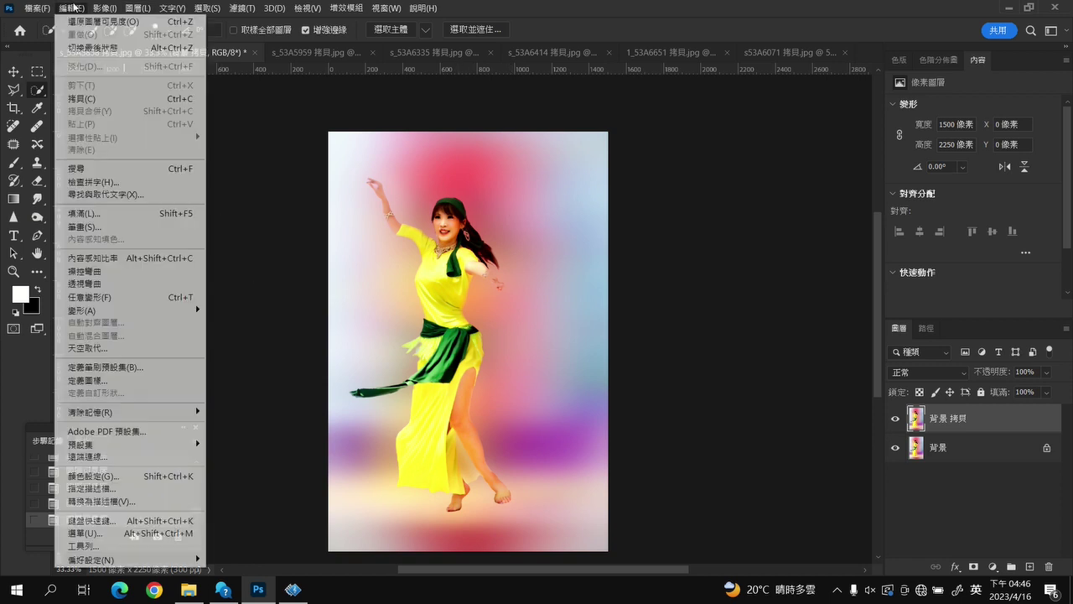
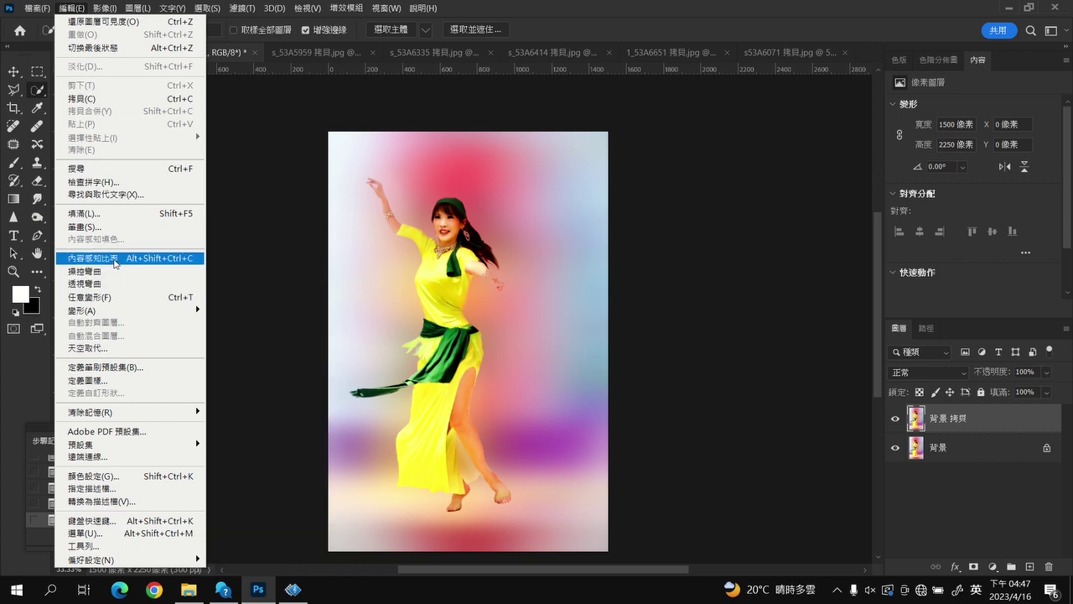
# Switch to the s_53A5959 cowgirl photo and duplicate its background layer as 圖層 1
pyautogui.click(701, 277)
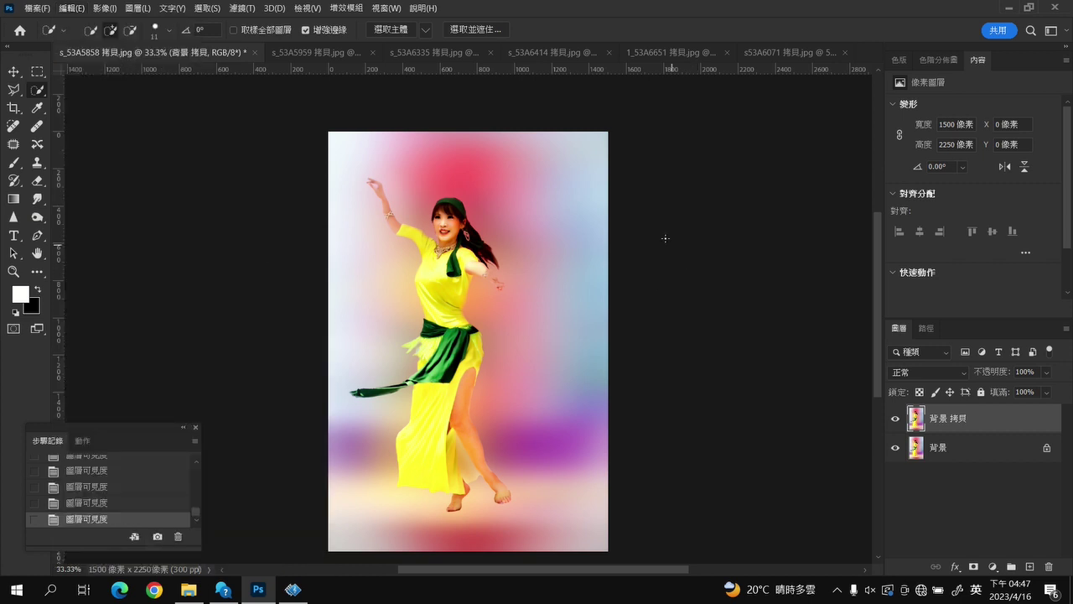
pyautogui.click(328, 52)
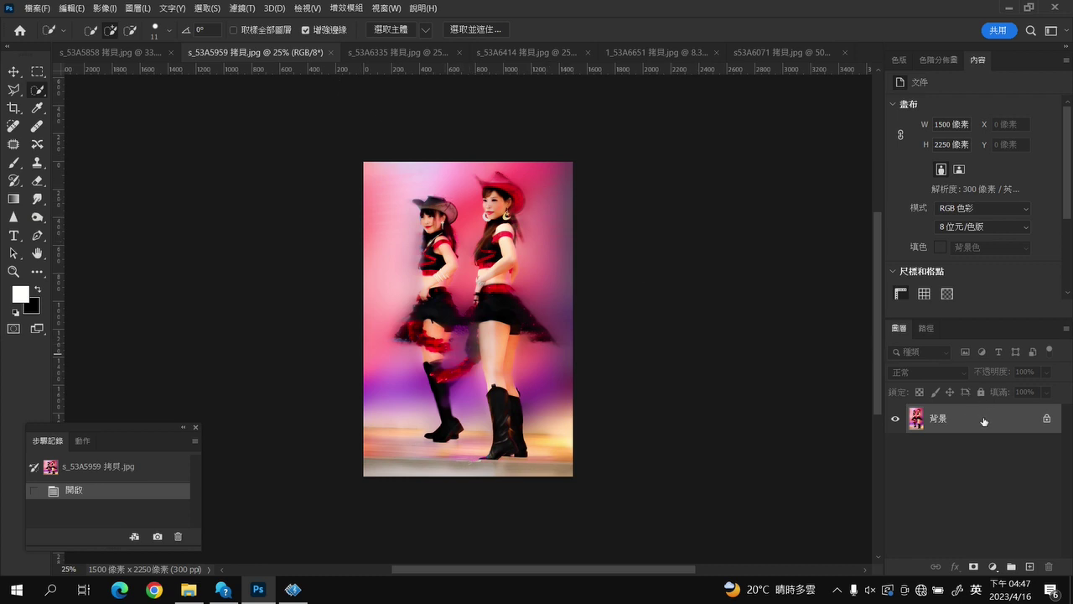
pyautogui.hotkey('ctrl', 'j')
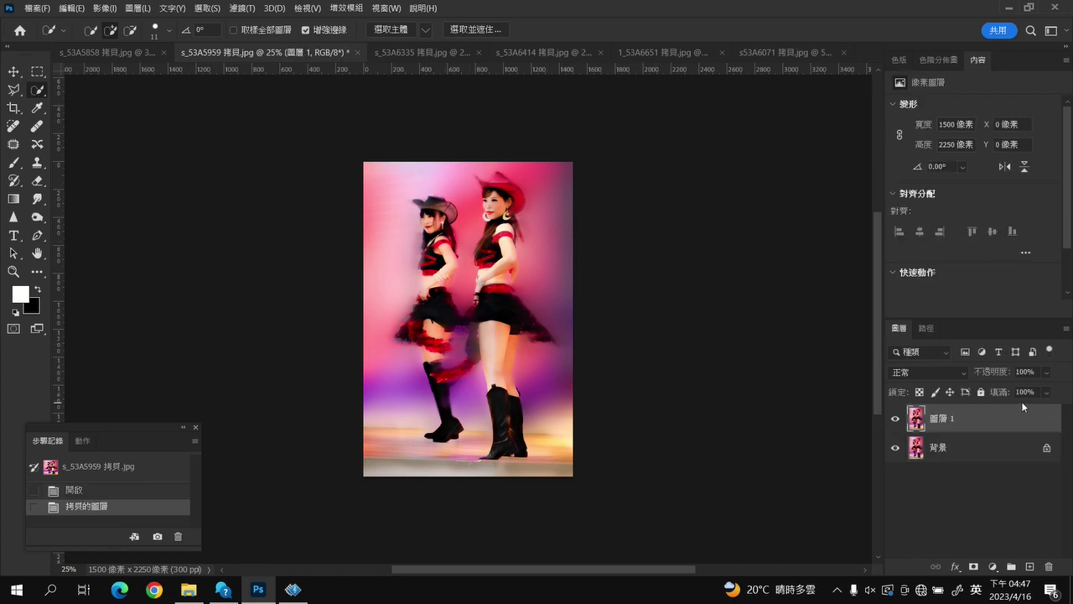
pyautogui.click(103, 8)
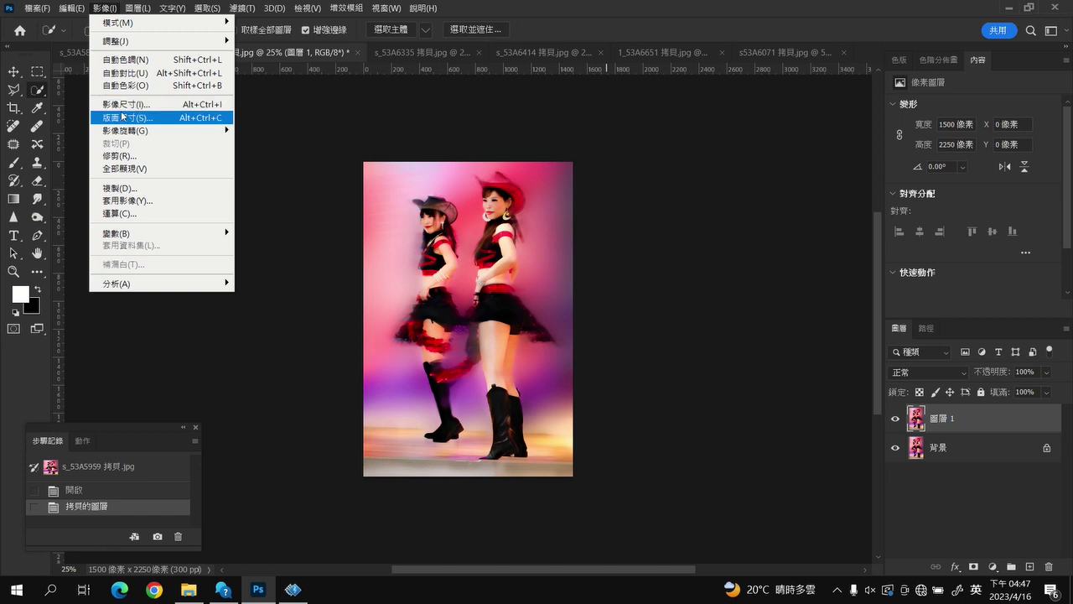
# Try widening the canvas by 10 percent, then revert it in History
pyautogui.click(126, 118)
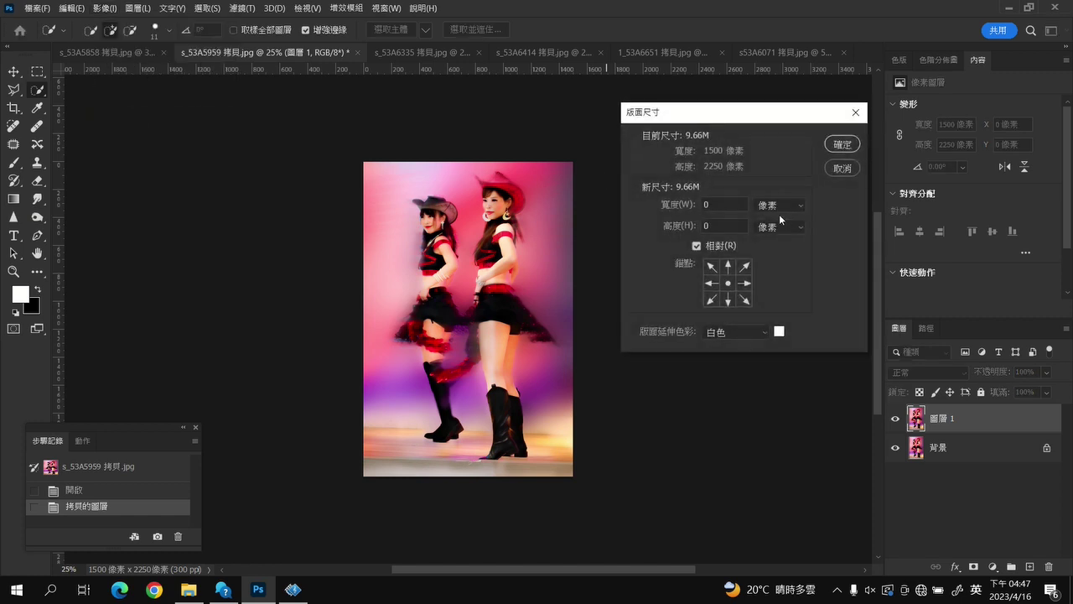
pyautogui.click(726, 300)
pyautogui.click(800, 205)
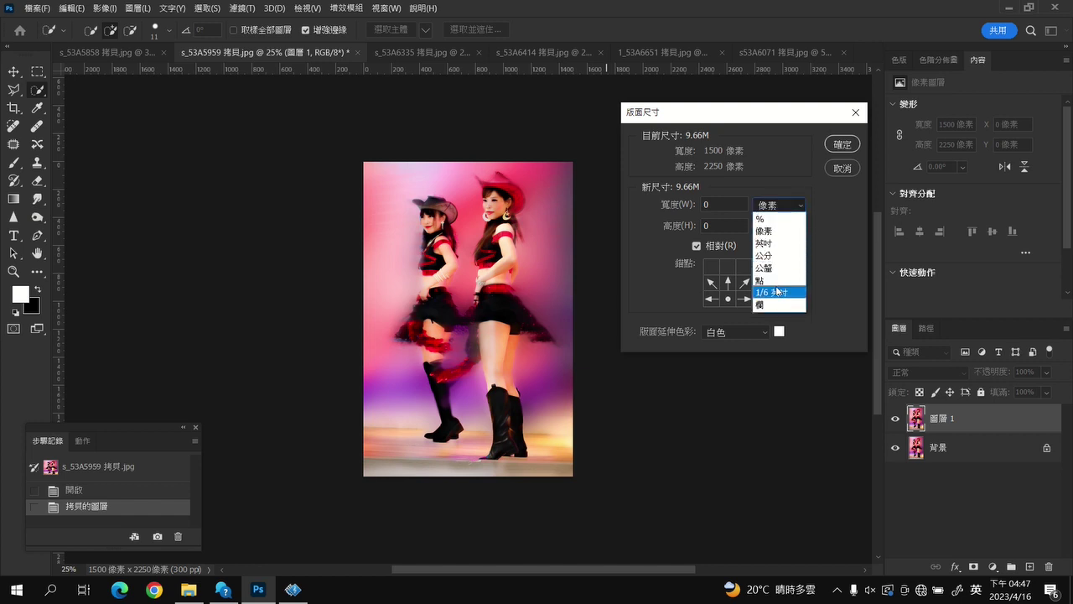
pyautogui.click(761, 219)
pyautogui.doubleClick(715, 205)
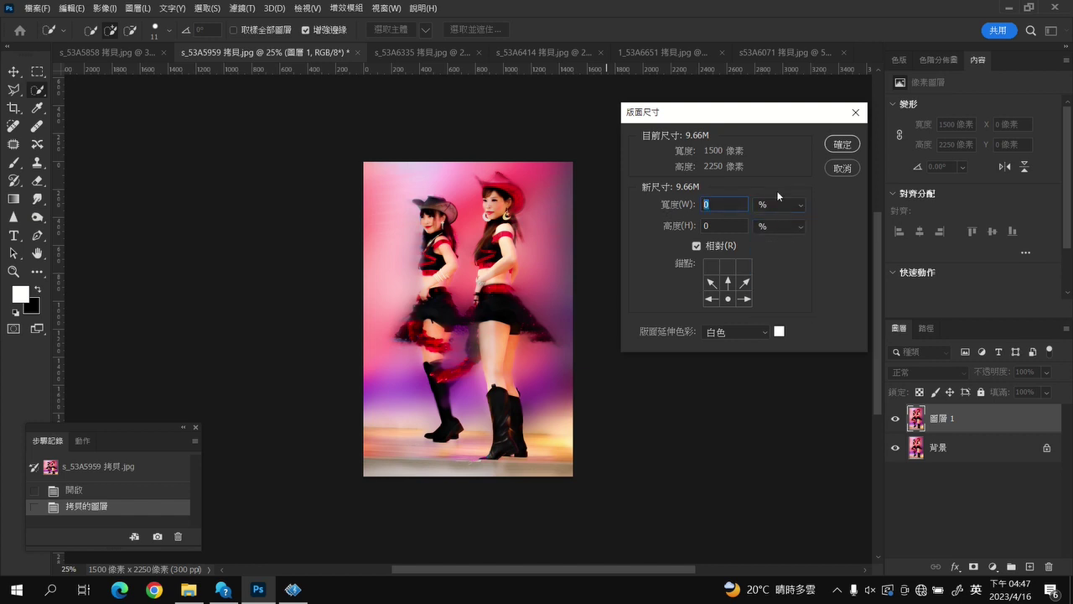
pyautogui.write('10')
pyautogui.click(842, 145)
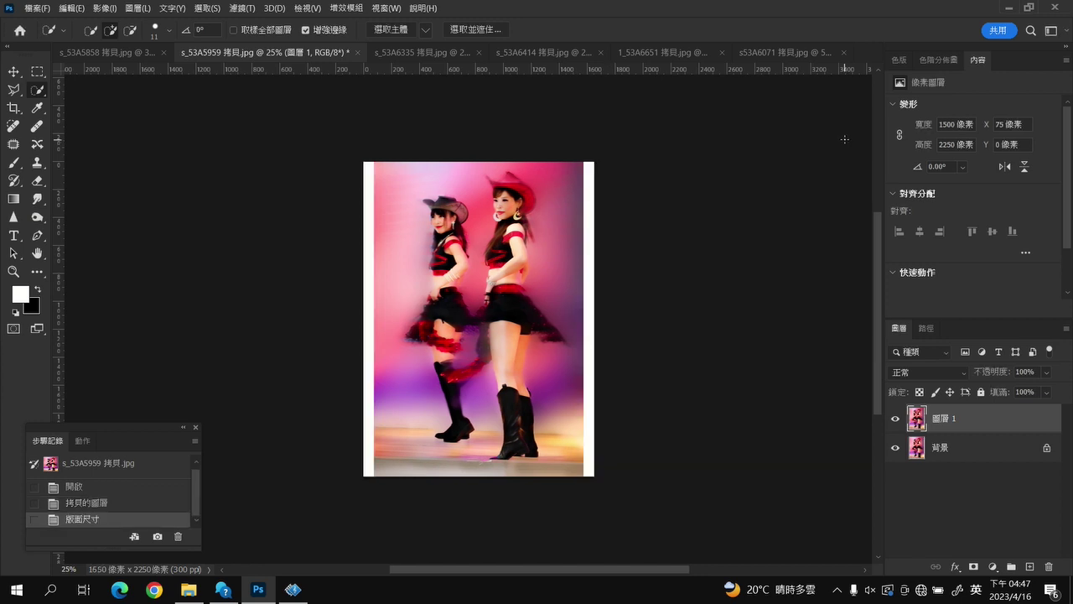
pyautogui.click(90, 504)
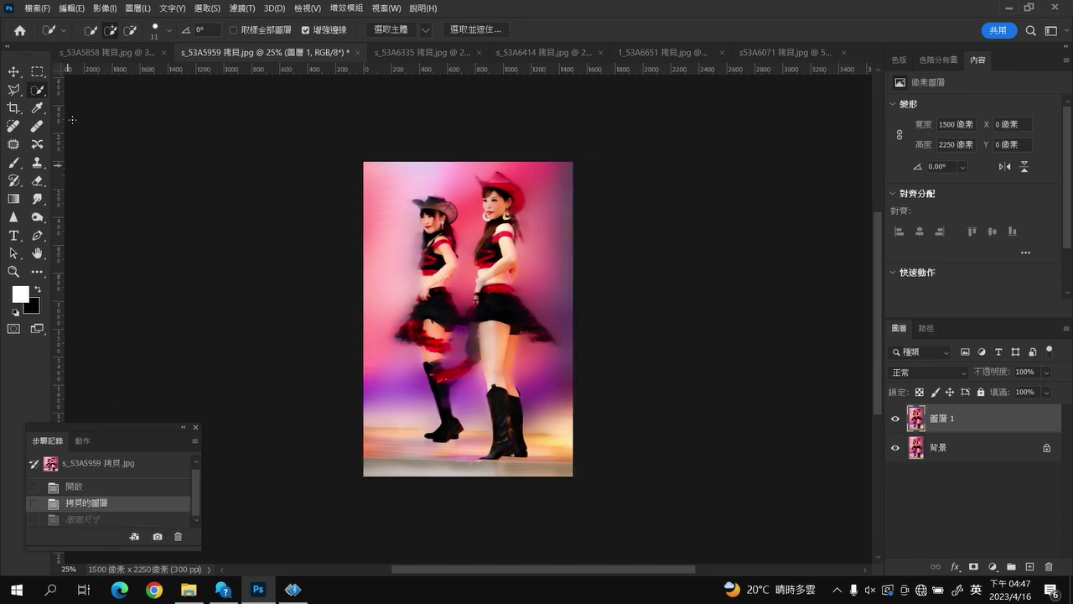
# Make the canvas 10% taller, anchored bottom-centre, giving 1500 x 2475 pixels
pyautogui.click(100, 8)
pyautogui.click(122, 118)
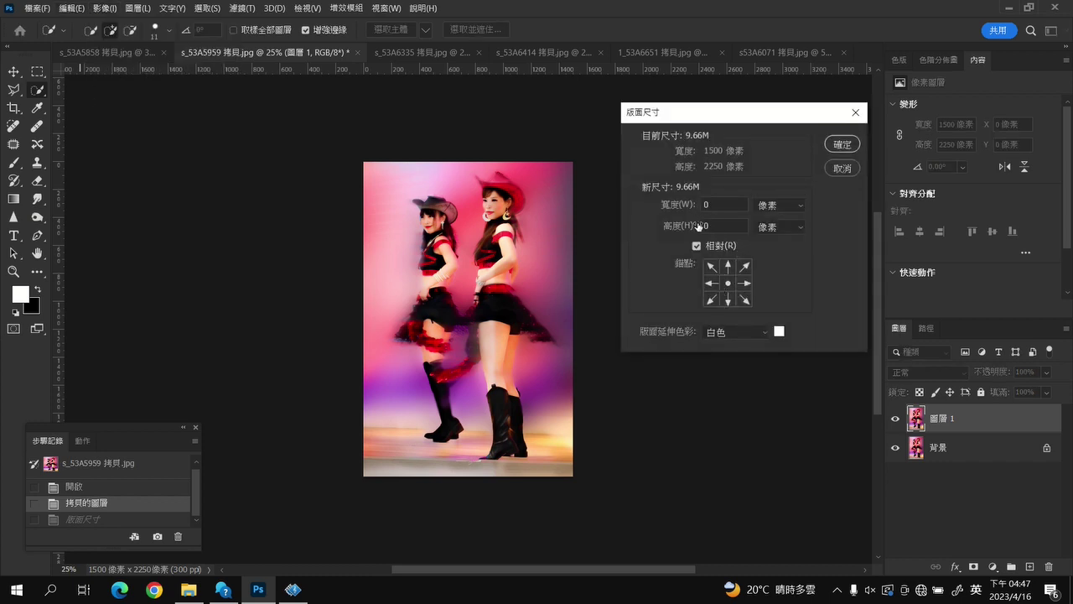
pyautogui.click(796, 226)
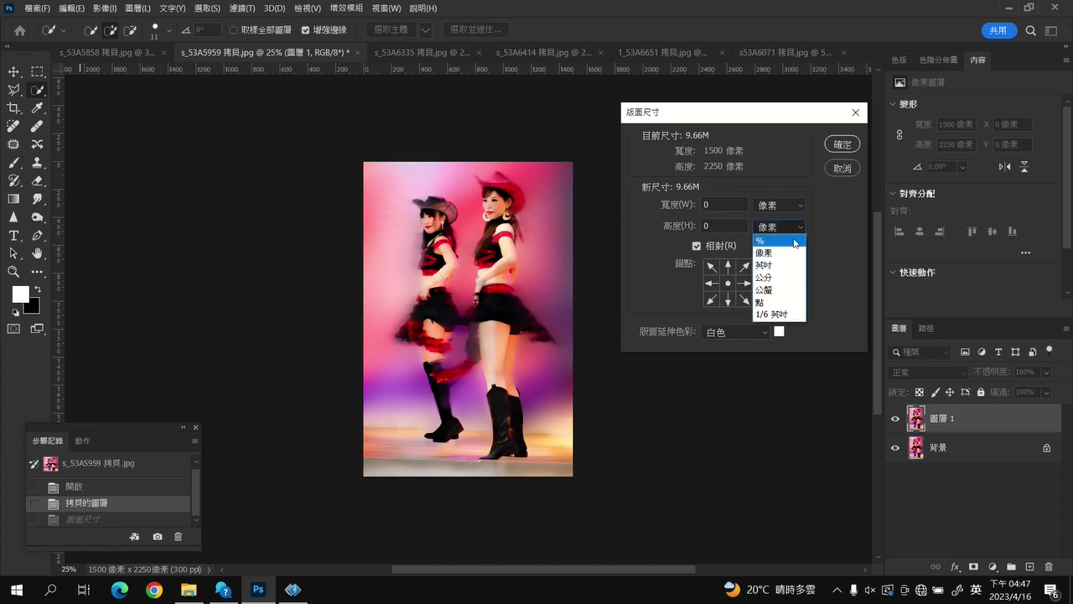
pyautogui.click(779, 232)
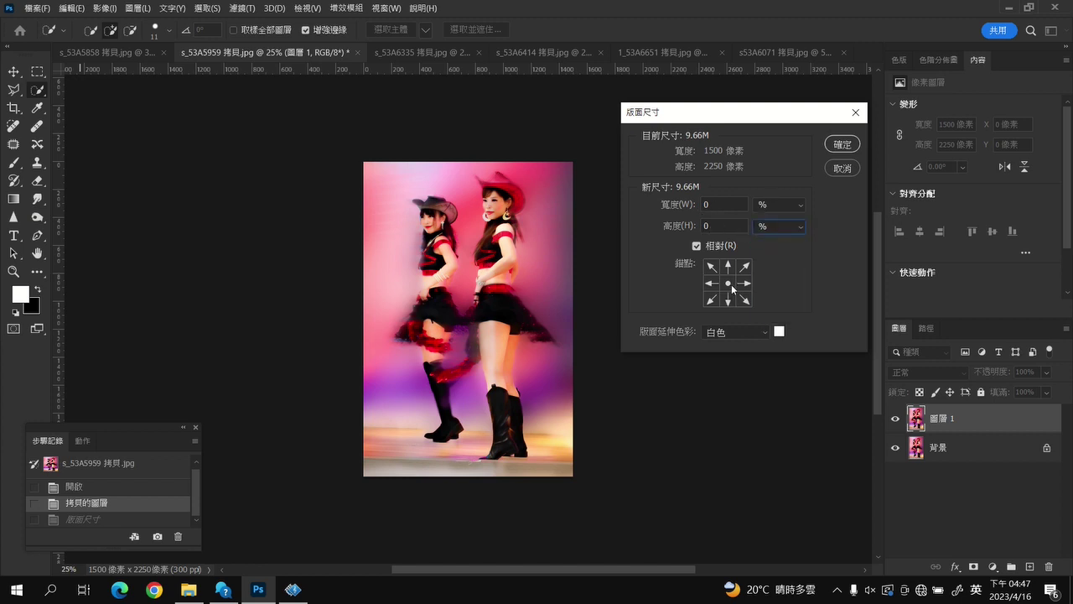
pyautogui.click(728, 299)
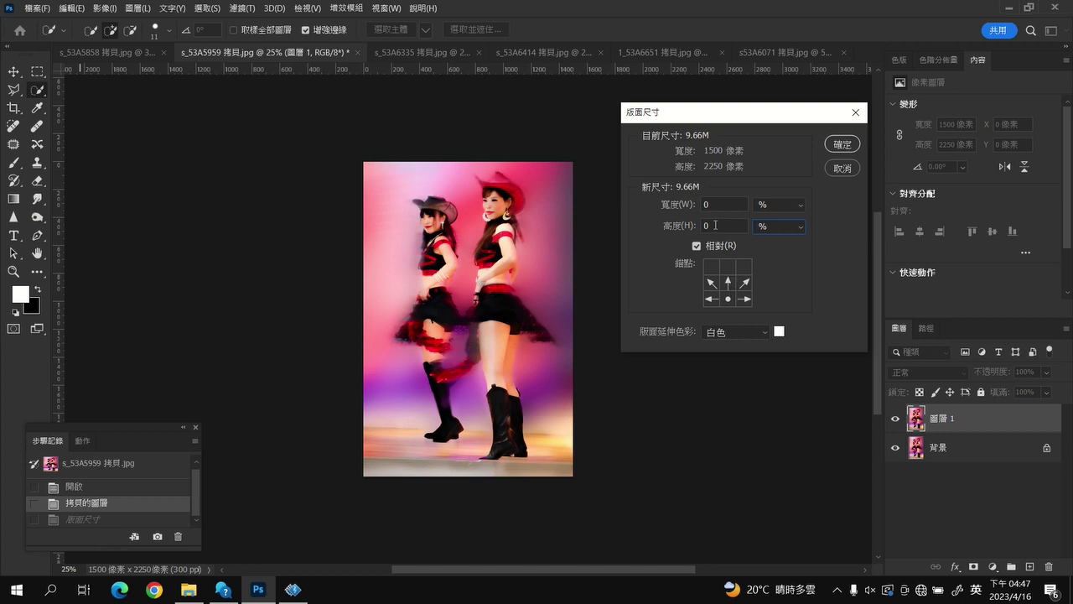
pyautogui.doubleClick(702, 226)
pyautogui.write('1')
pyautogui.write('0')
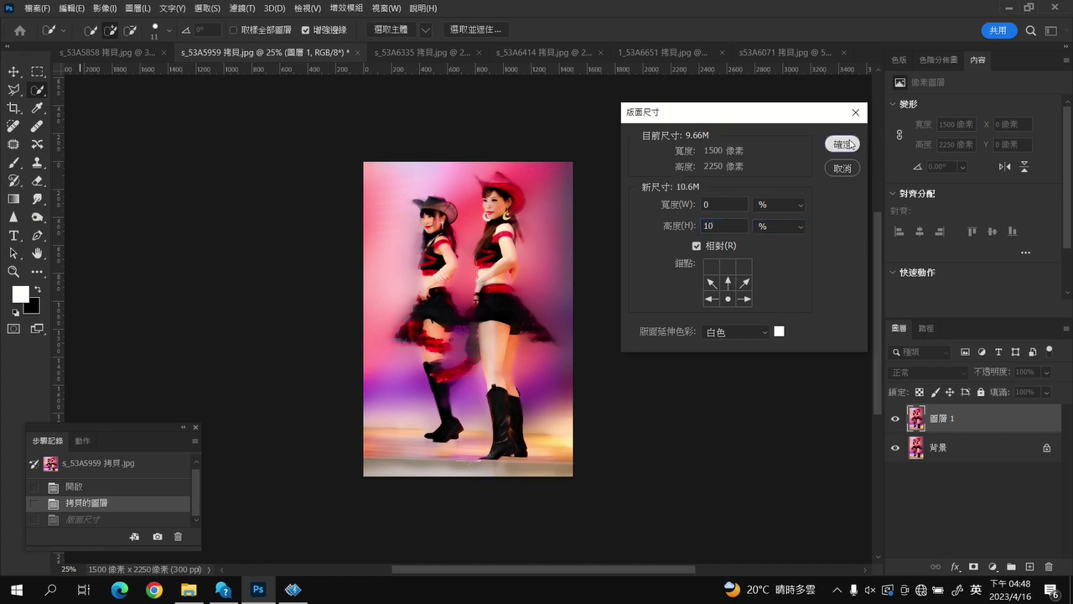
pyautogui.click(842, 144)
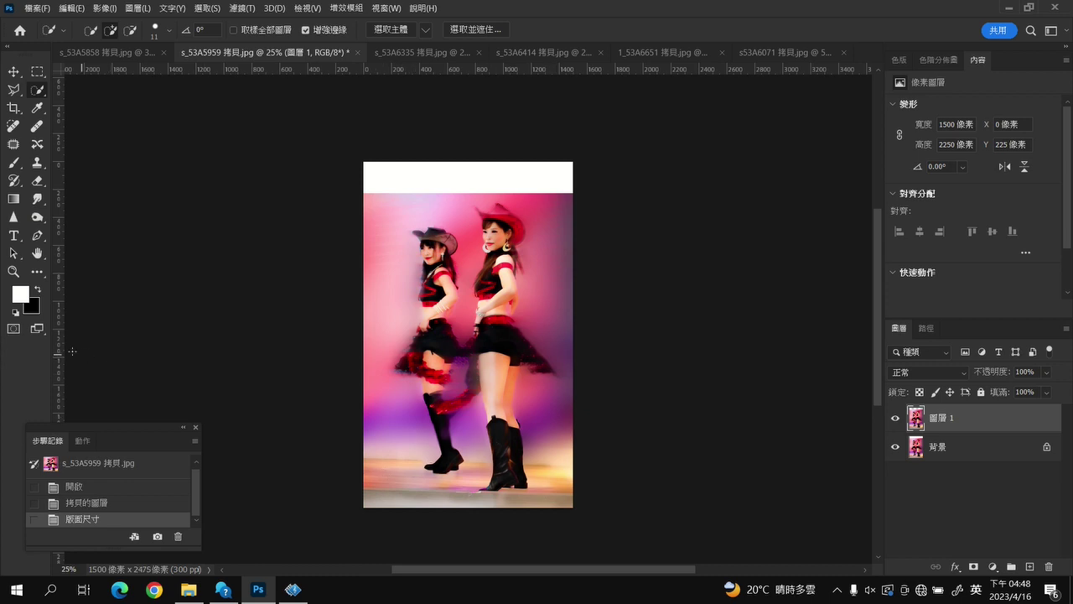
# Select the photo area below the white strip with the Rectangular Marquee
pyautogui.click(40, 74)
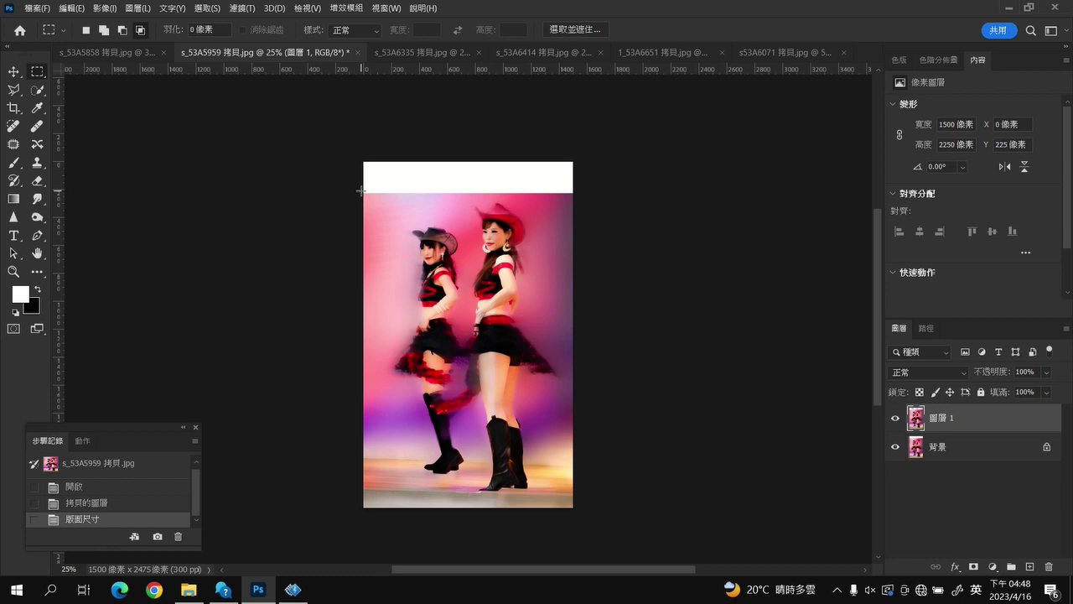
pyautogui.moveTo(362, 195); pyautogui.dragTo(568, 509)
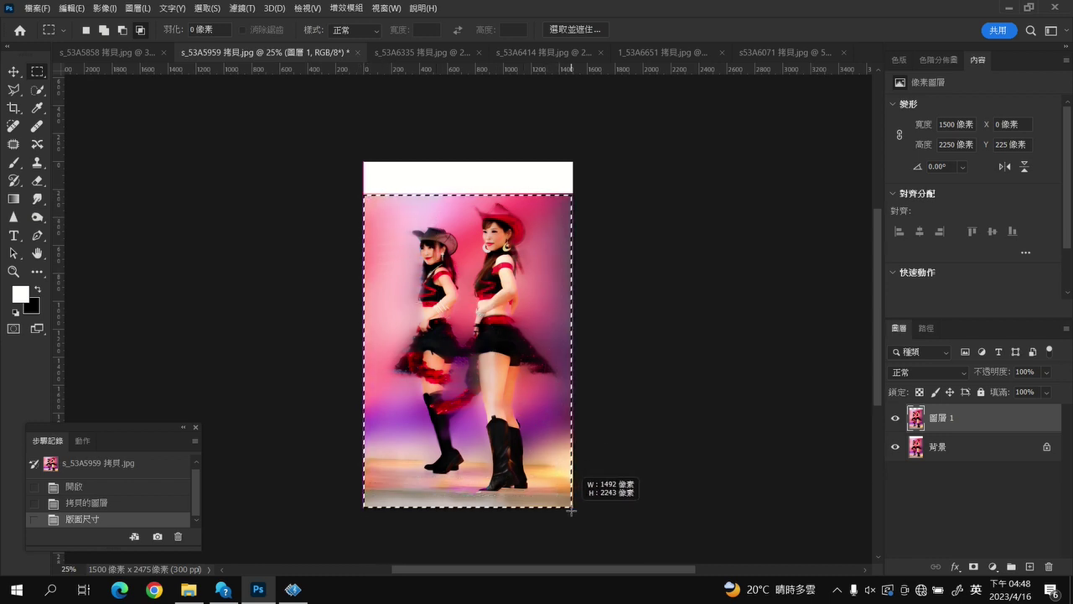
pyautogui.moveTo(567, 509); pyautogui.dragTo(572, 509)
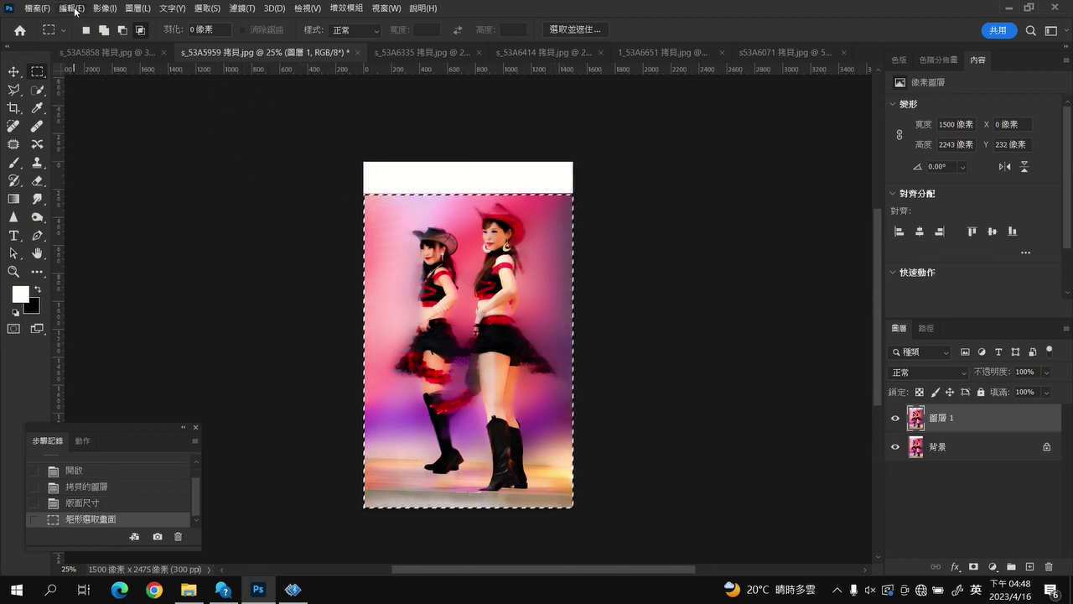
# Content-aware scale the selection up to the canvas top, commit it, and deselect
pyautogui.click(71, 7)
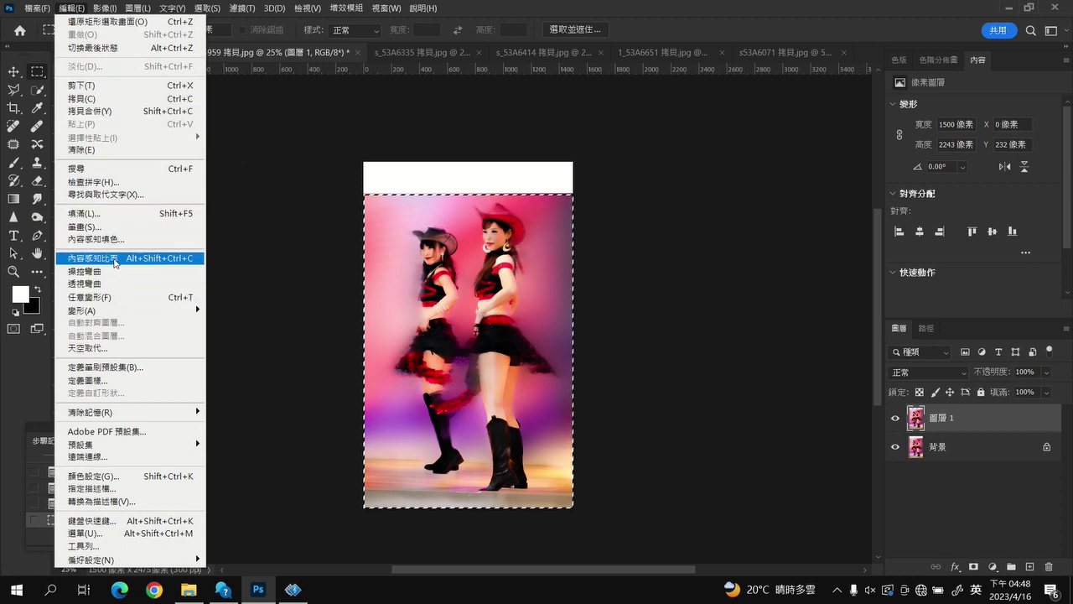
pyautogui.click(114, 261)
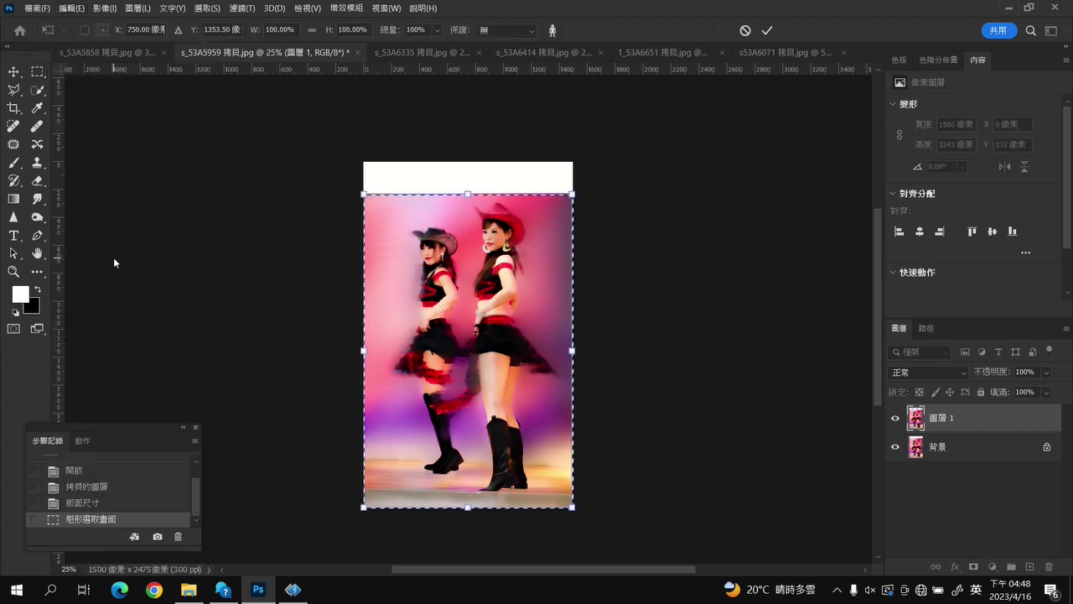
pyautogui.moveTo(468, 193); pyautogui.dragTo(459, 162)
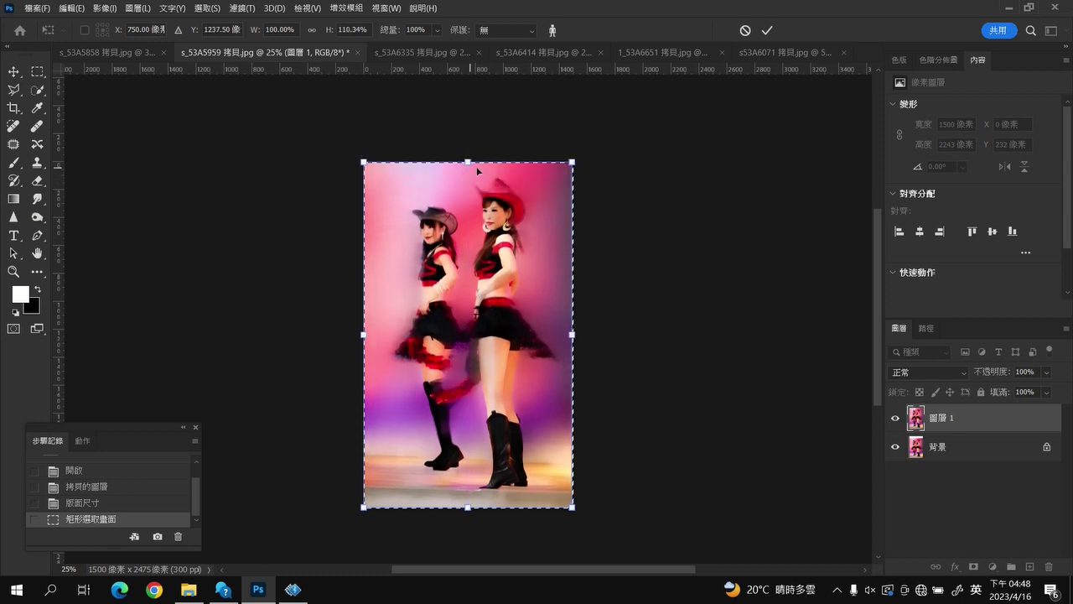
pyautogui.click(766, 30)
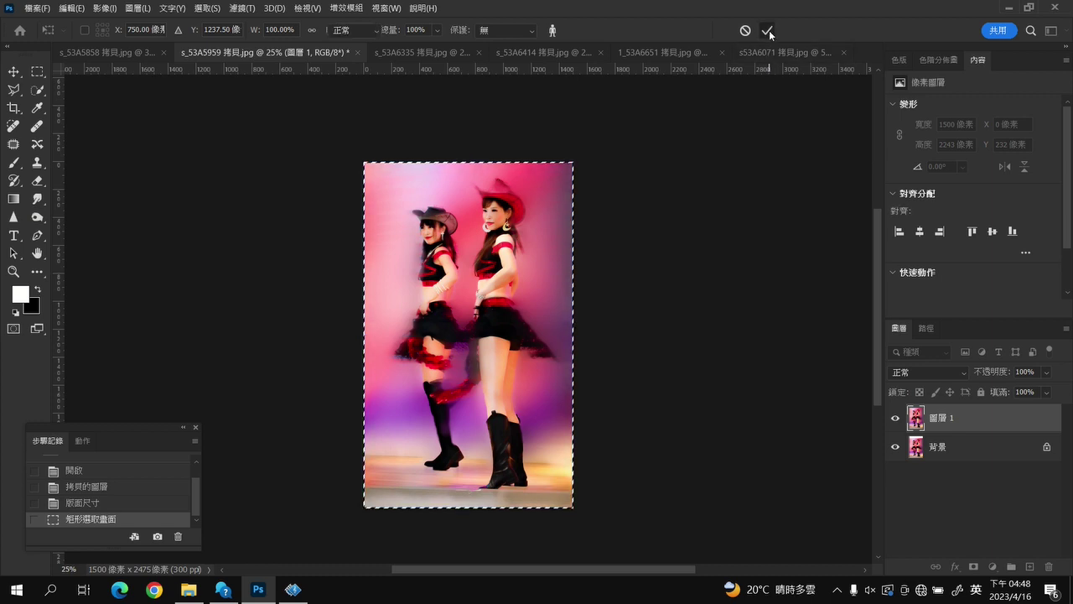
pyautogui.hotkey('ctrl', 'd')
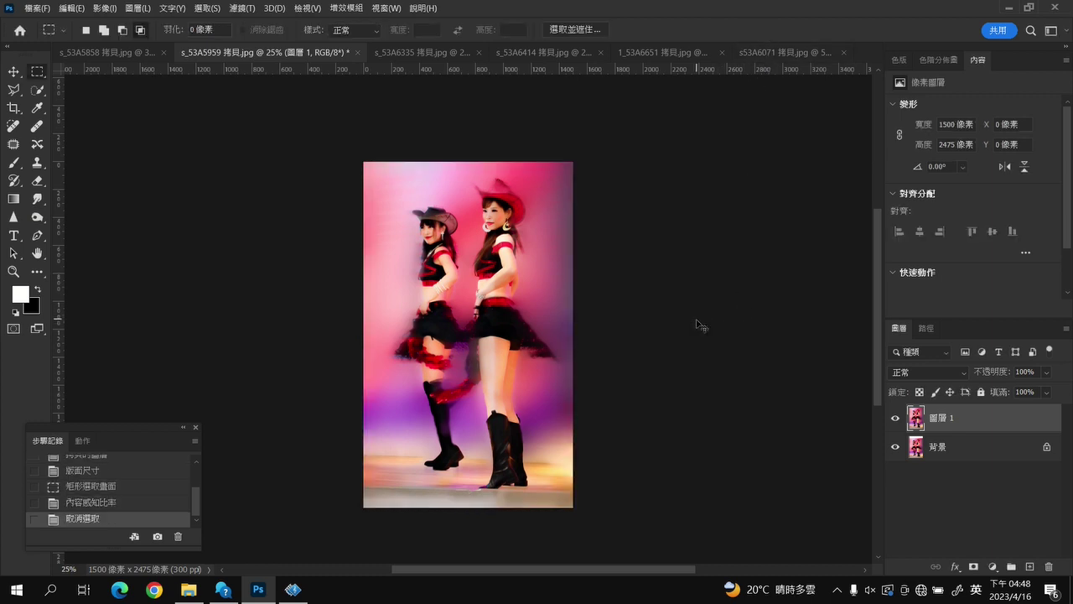